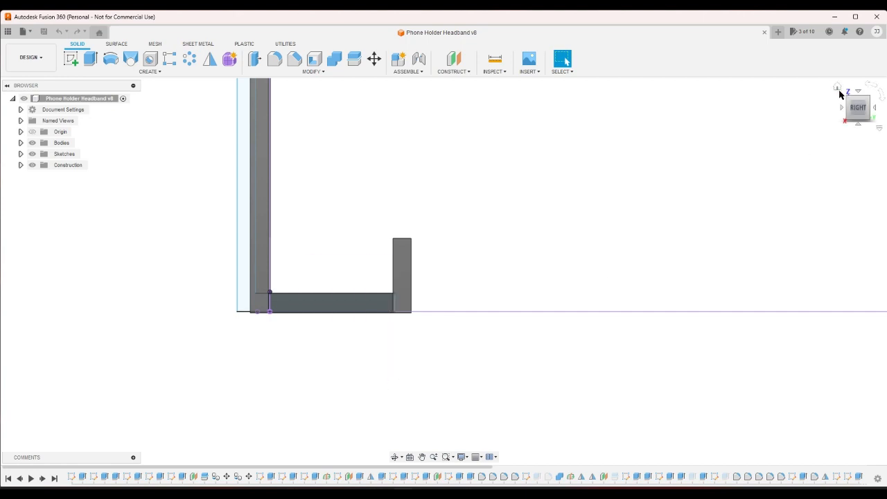
- Examine the phone holder's hook body in the right side view and the home view
left_click(837, 88)
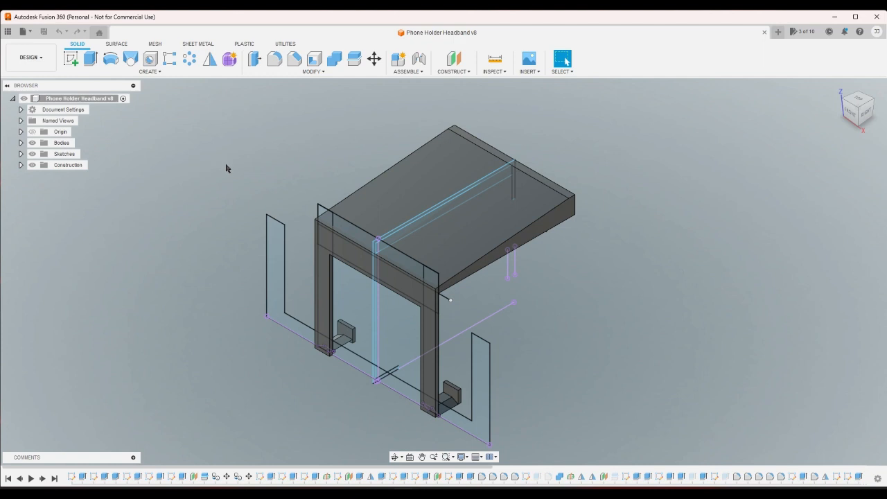
left_click(859, 116)
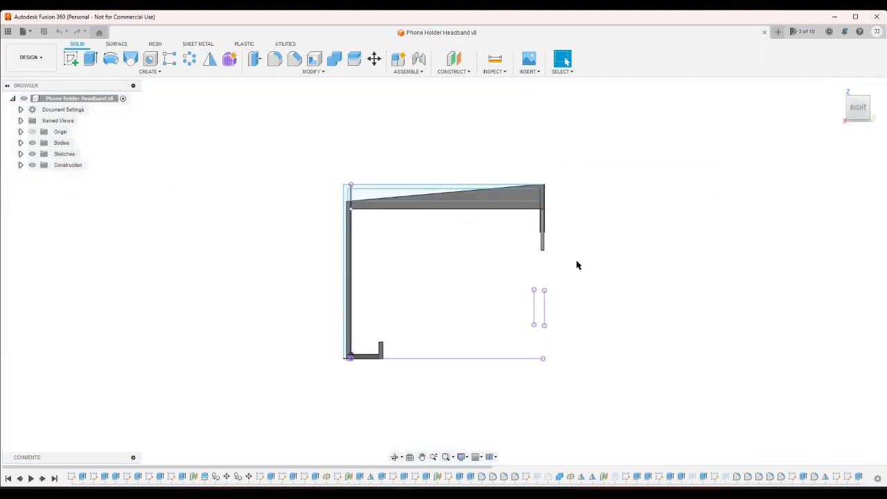
scroll(572, 217, "up", 4)
left_click_drag(461, 204, 571, 371)
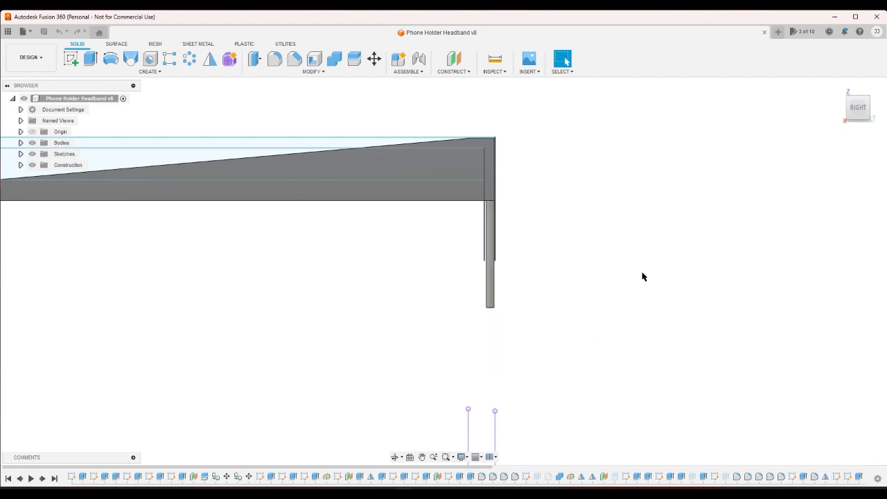
left_click(840, 87)
left_click_drag(504, 151, 215, 306)
left_click(814, 249)
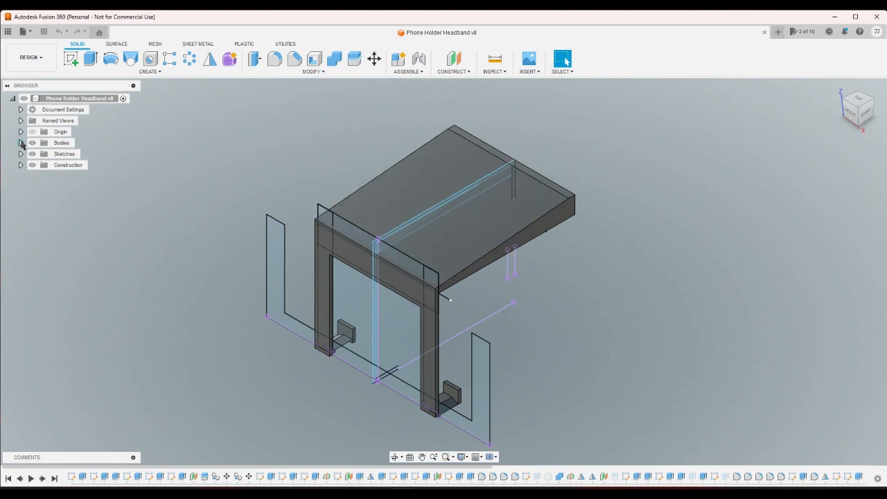
- Show the Headband (1) body and hide the Hook body
left_click(21, 143)
left_click(40, 176)
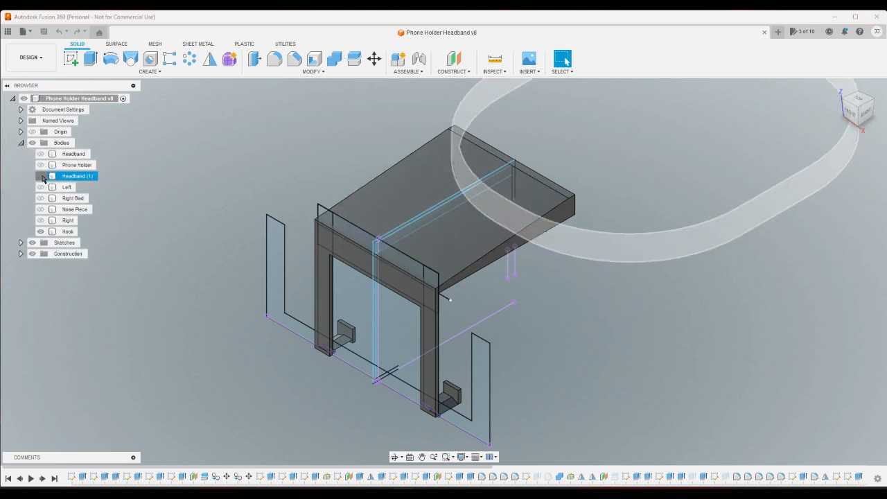
left_click(40, 231)
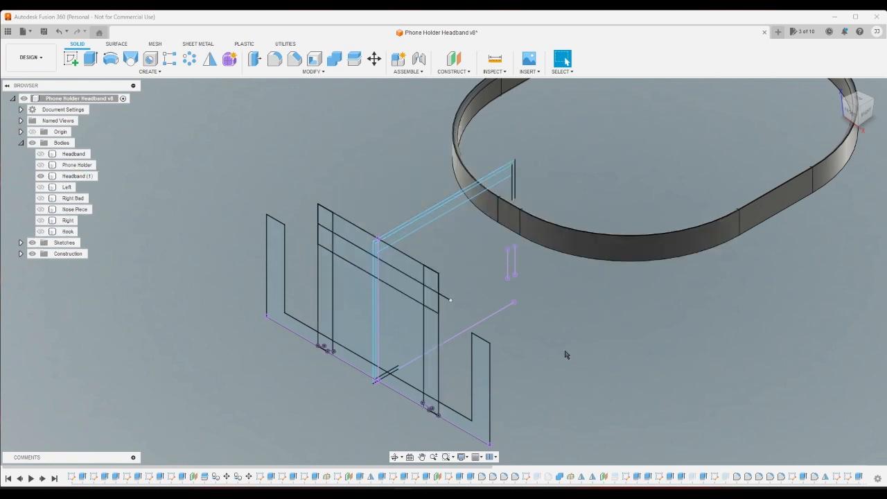
- Start a new sketch on the top face of the Headband (1) body
left_click(70, 58)
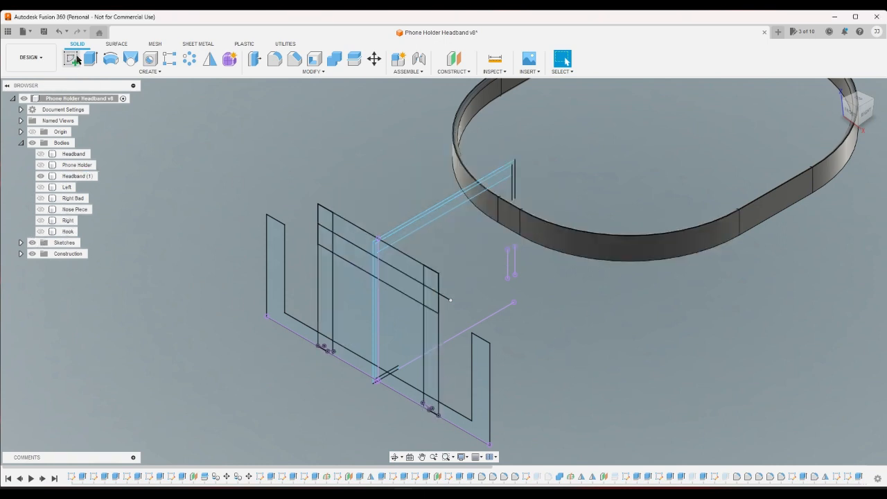
left_click(856, 130)
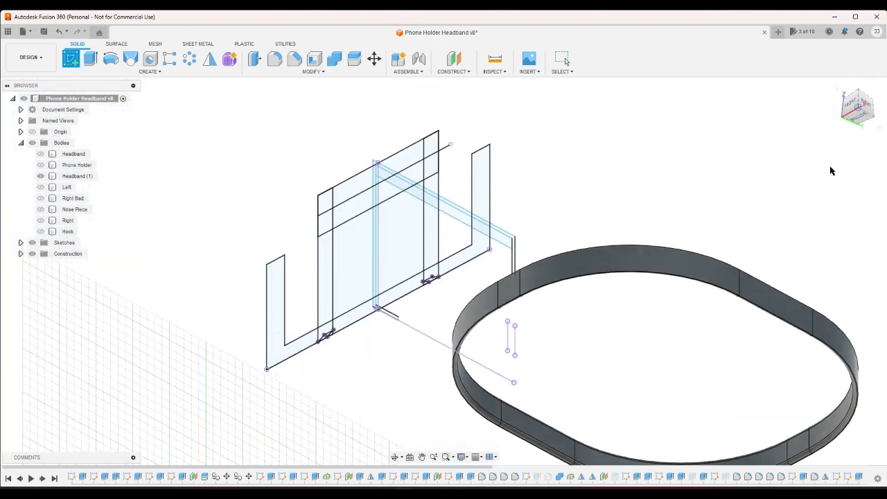
left_click(857, 93)
scroll(580, 142, "up", 10)
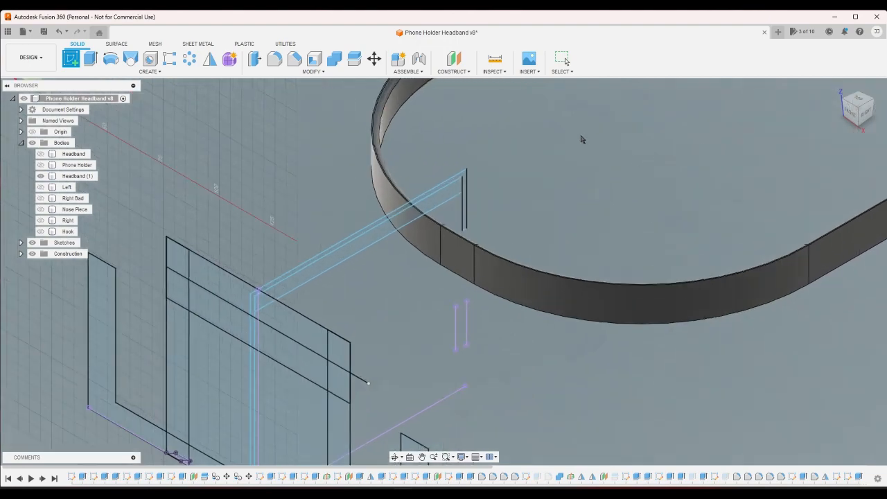
scroll(319, 166, "up", 2)
left_click(429, 170)
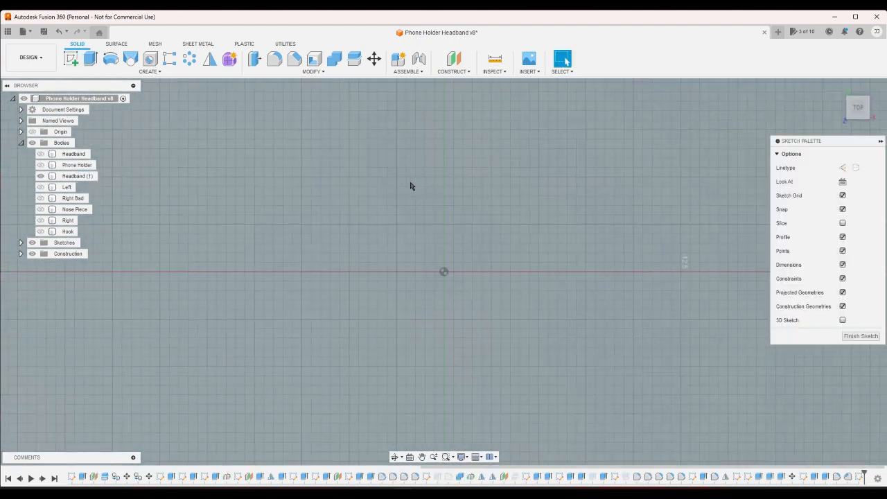
- Examine the headband's front curve and its position relative to the existing sketches, in top and home views
scroll(377, 205, "down", 7)
scroll(347, 220, "down", 5)
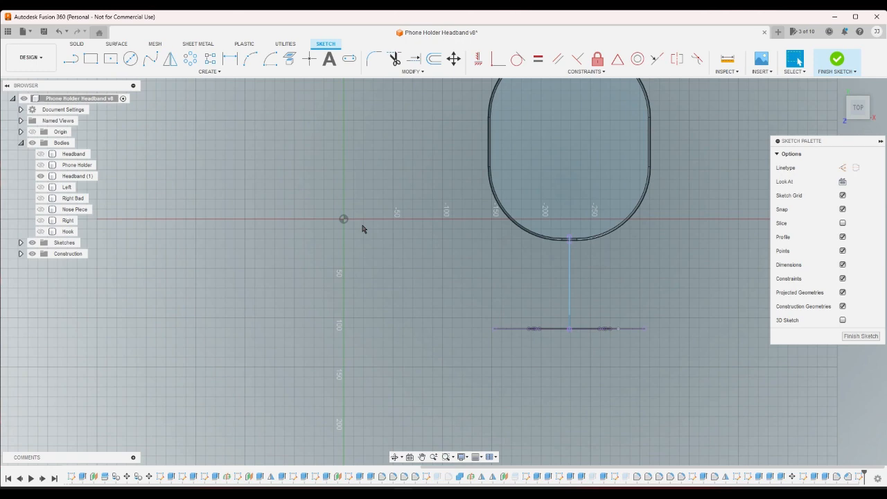
scroll(674, 223, "up", 4)
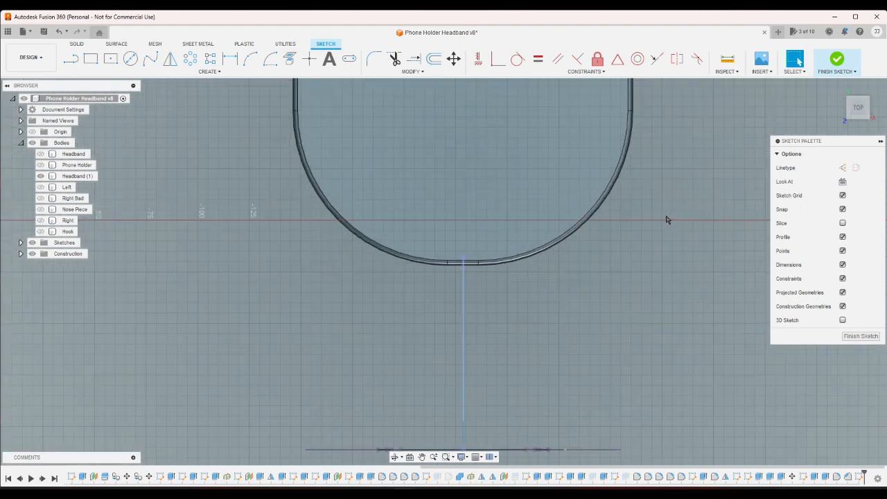
scroll(666, 220, "down", 2)
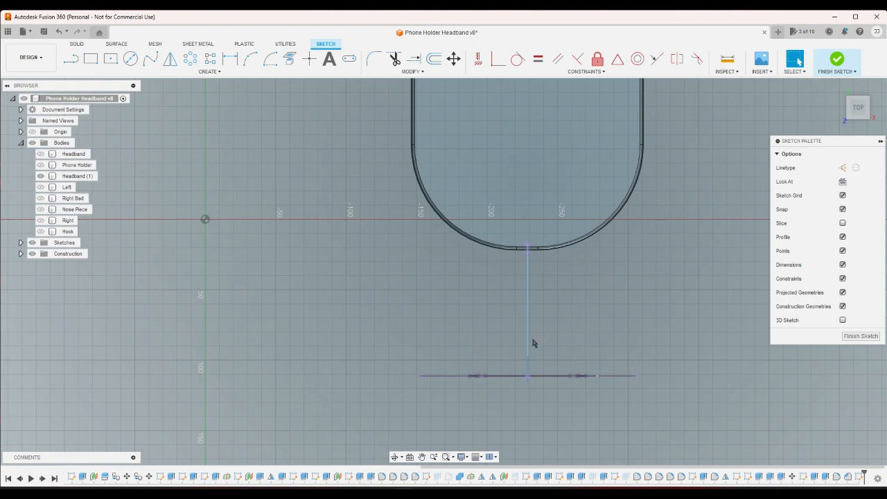
scroll(525, 279, "up", 2)
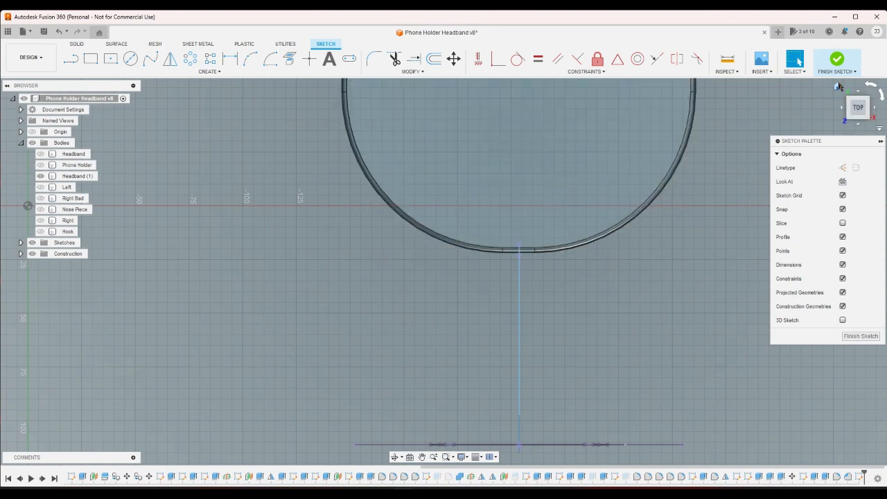
left_click(837, 86)
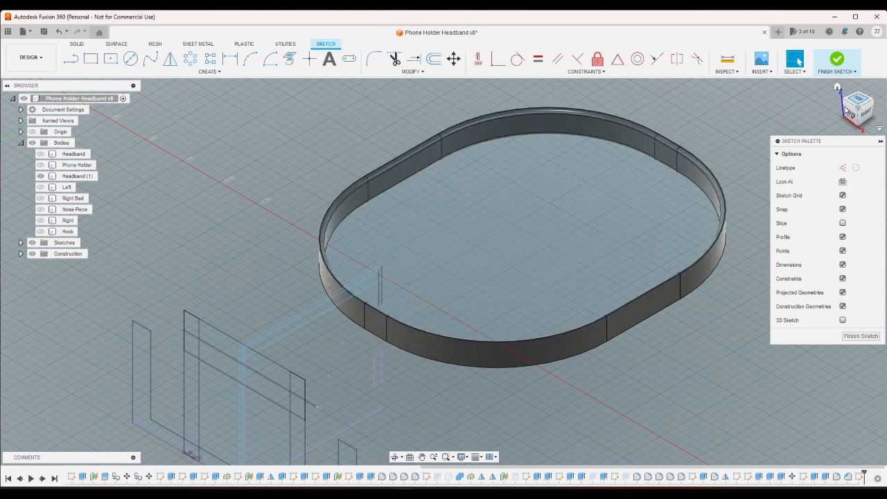
left_click(857, 101)
left_click(838, 87)
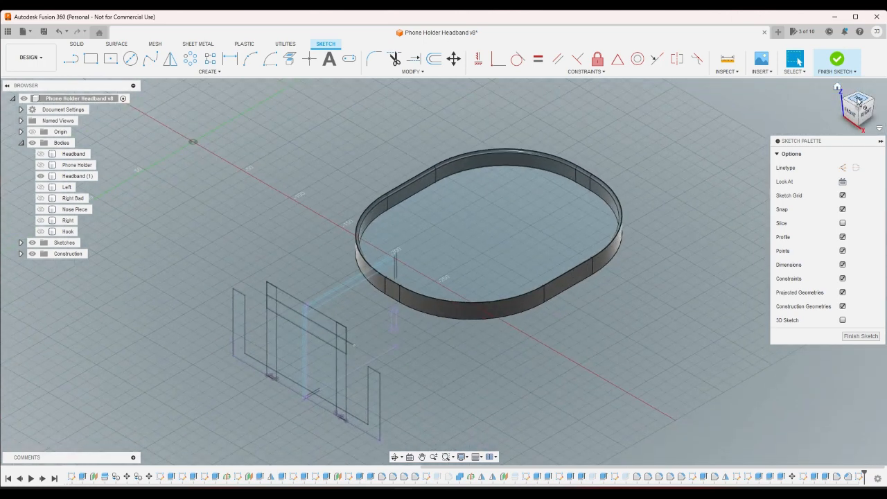
scroll(327, 277, "up", 4)
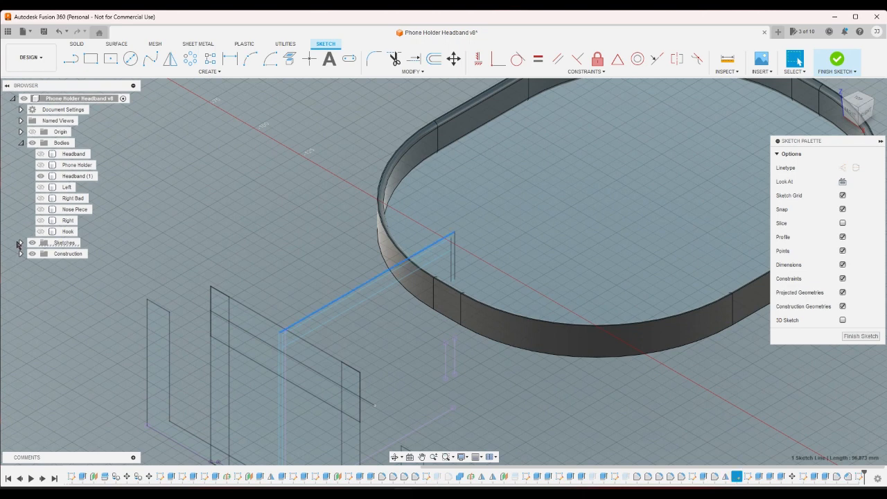
- Expand the list of sketches and show the dimensions of Sketch18
left_click(21, 243)
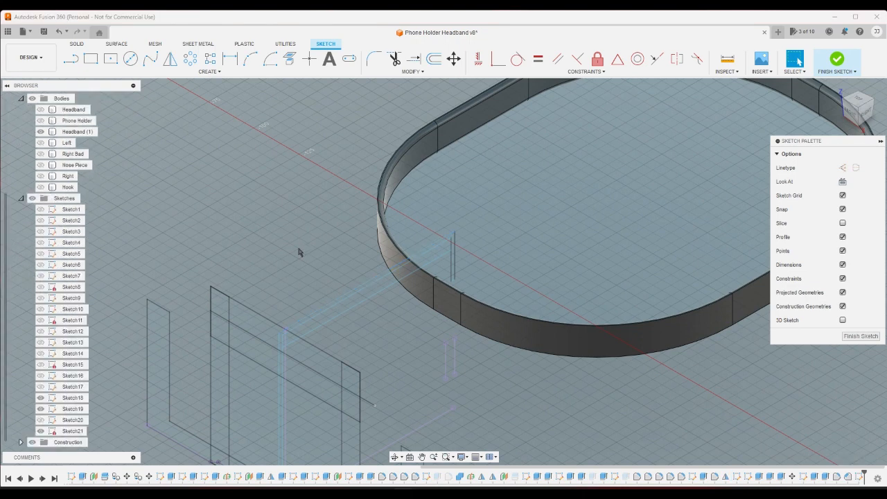
left_click(323, 309)
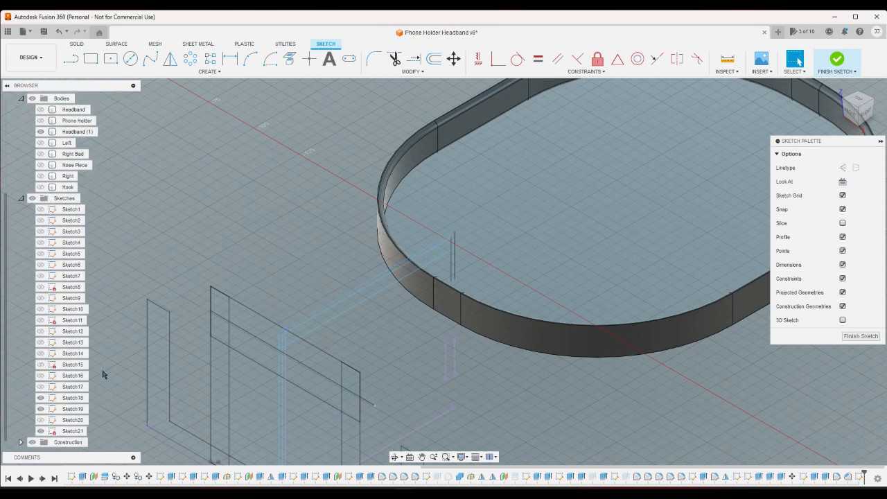
right_click(78, 398)
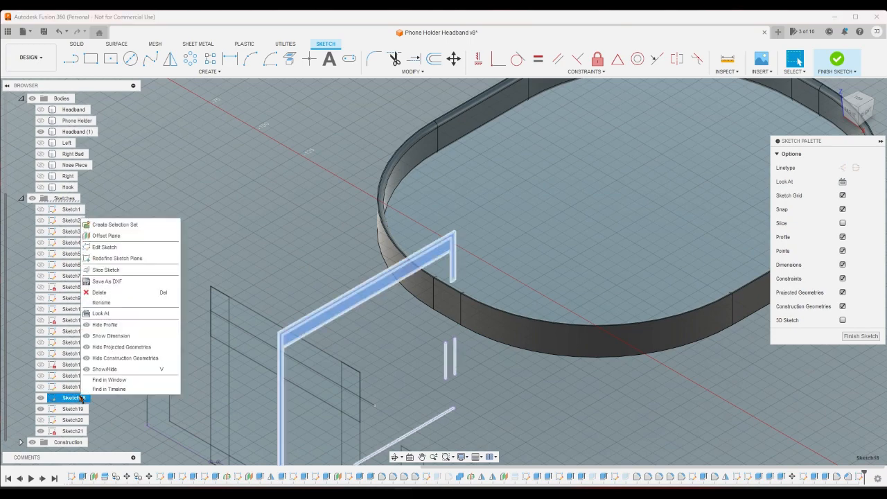
left_click(132, 335)
scroll(405, 289, "up", 2)
scroll(384, 312, "up", 2)
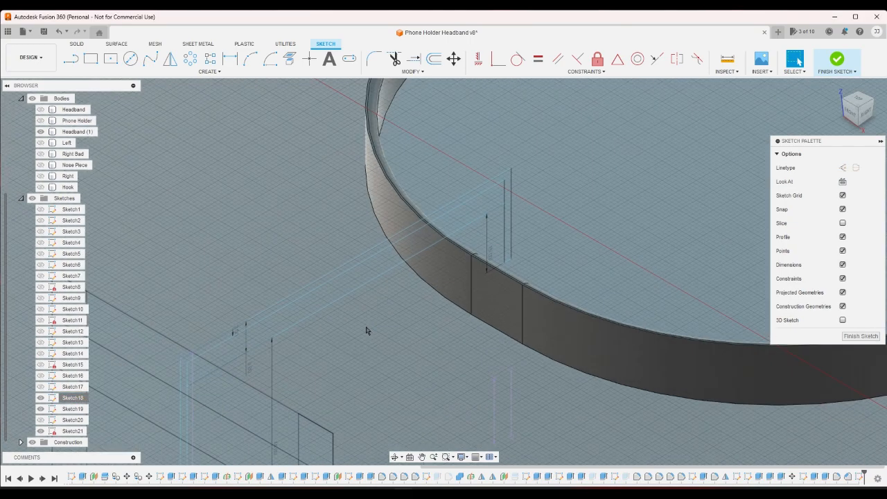
scroll(365, 328, "down", 5)
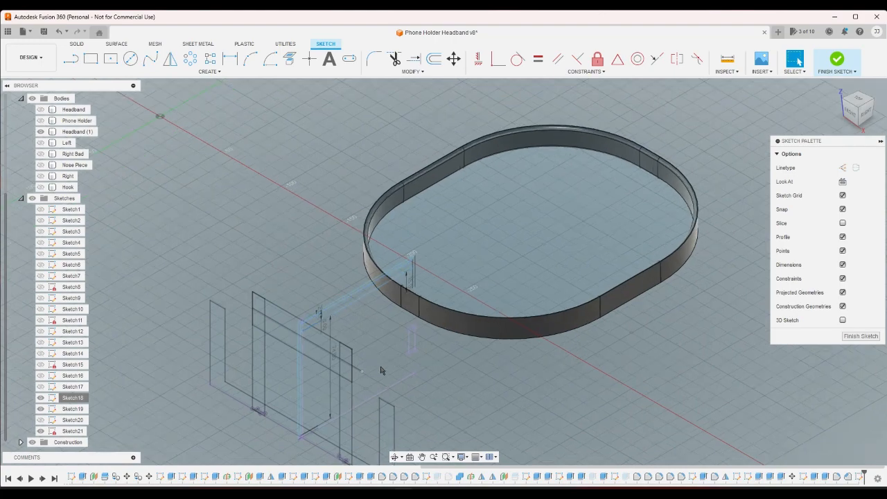
scroll(382, 364, "up", 3)
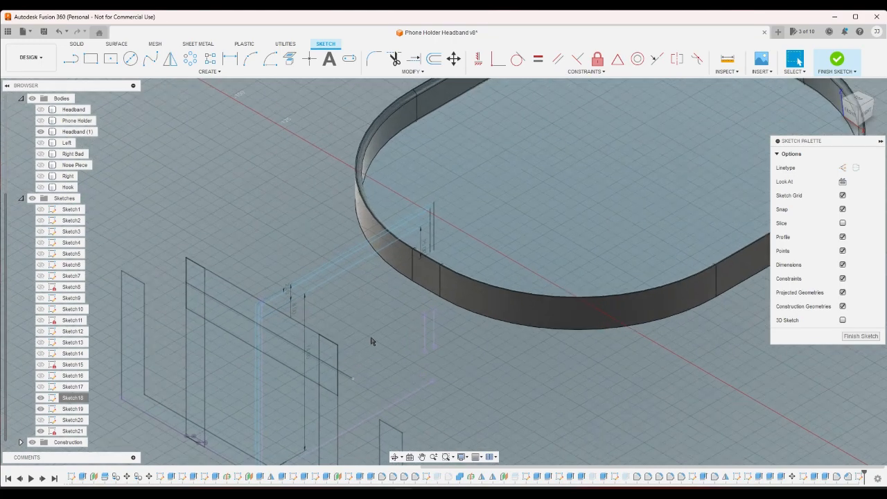
middle_click_drag(370, 341, 369, 339, "shift")
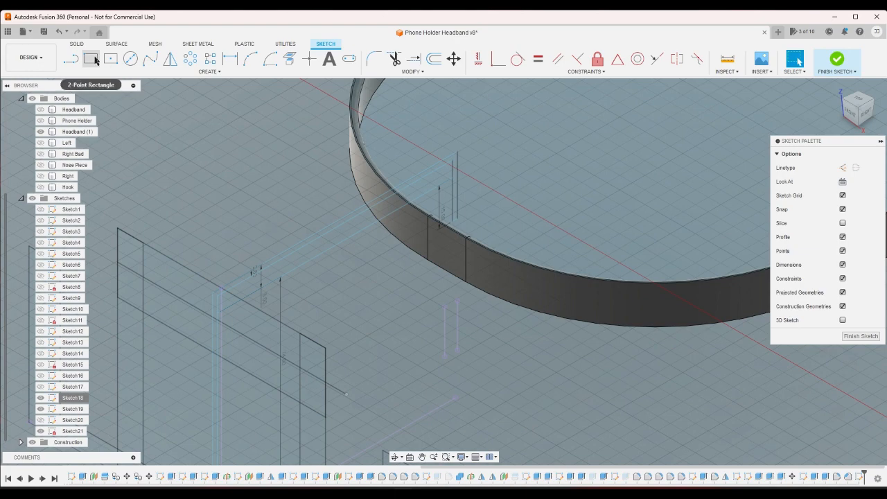
- Project the two outer arc edges at the headband's front into the sketch, keeping the projection link
left_click(858, 101)
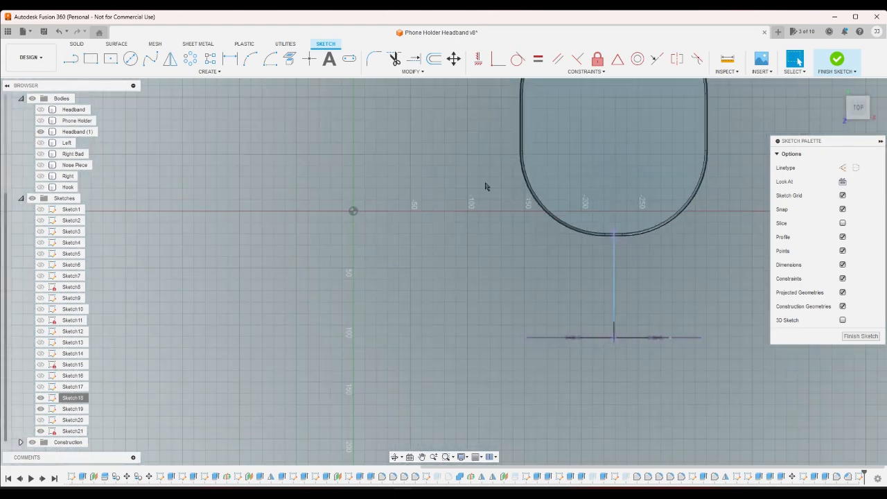
left_click(290, 58)
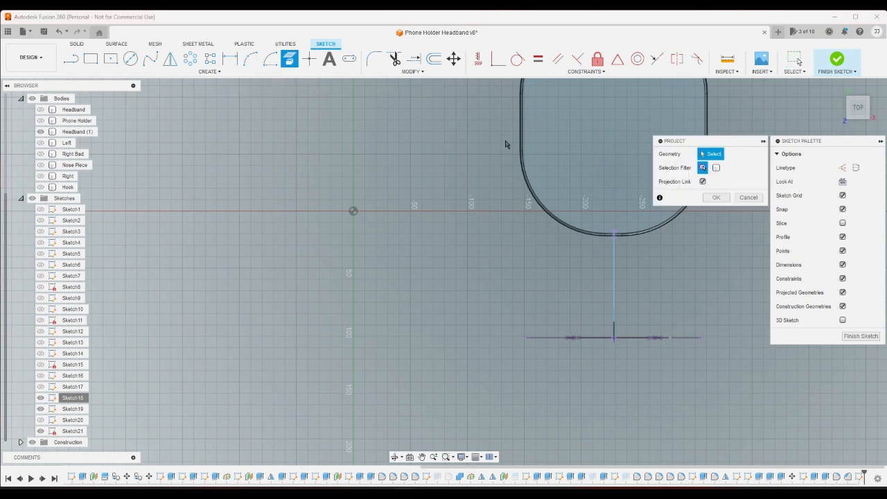
left_click(523, 187)
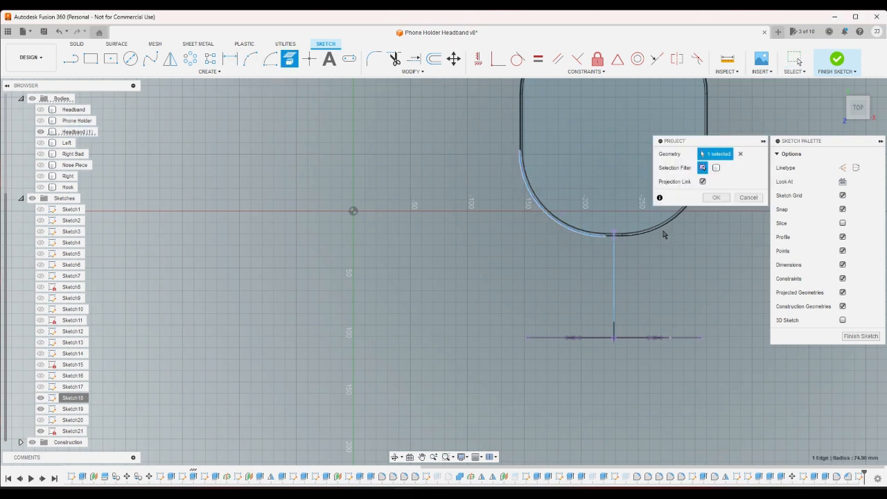
left_click(670, 230)
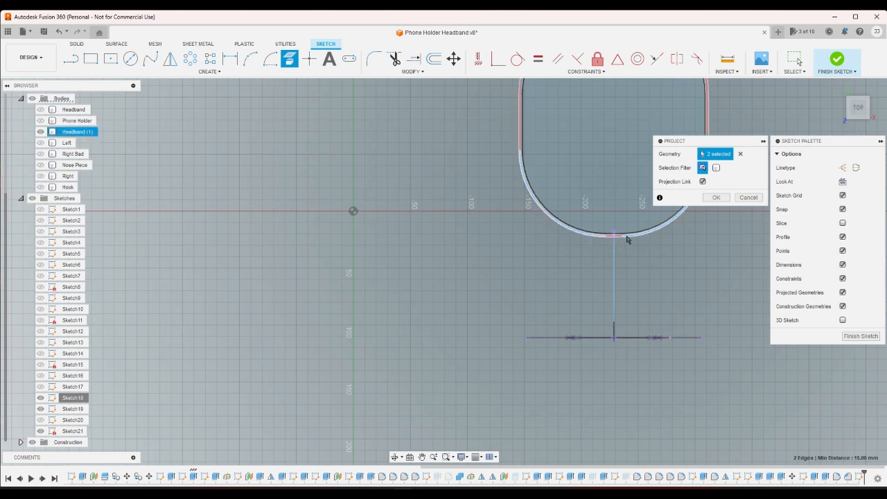
left_click(715, 198)
scroll(638, 252, "up", 2)
scroll(638, 252, "up", 2)
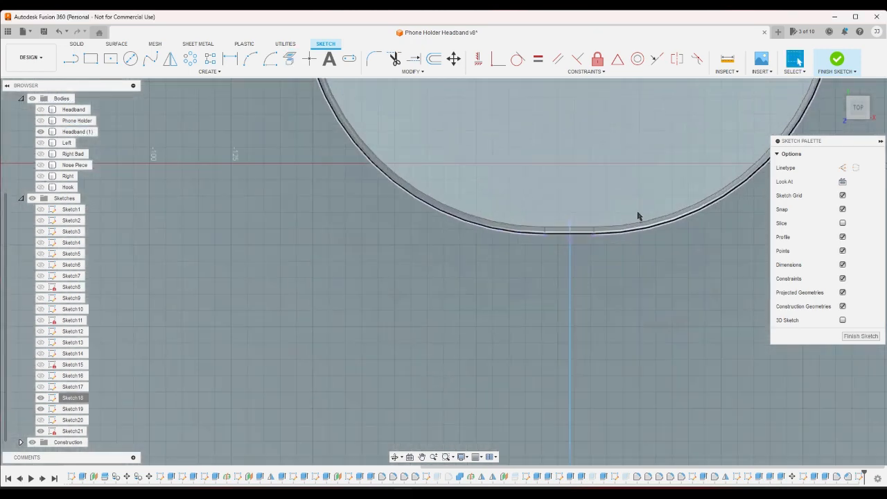
- Draw a straight line joining the inner ends of the two projected arcs at the headband's front centre
scroll(637, 214, "down", 1)
left_click(71, 59)
left_click(545, 233)
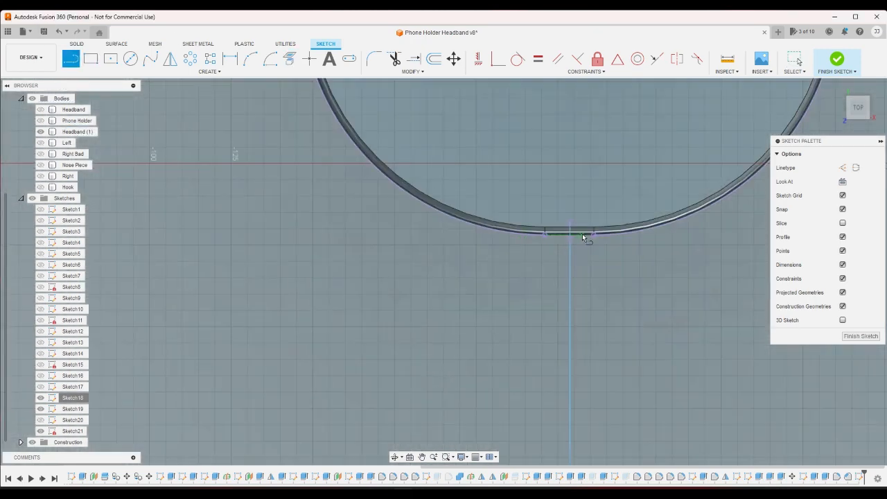
left_click(594, 238)
key("Escape")
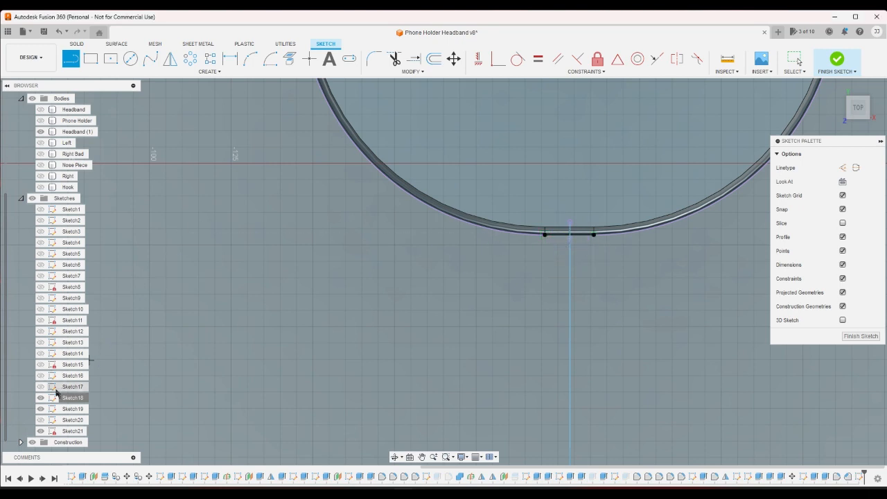
left_click(43, 411)
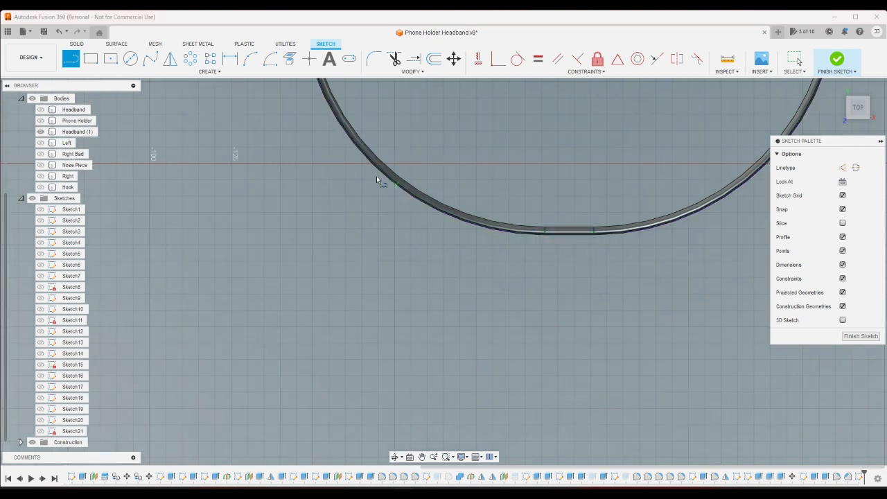
left_click(40, 431)
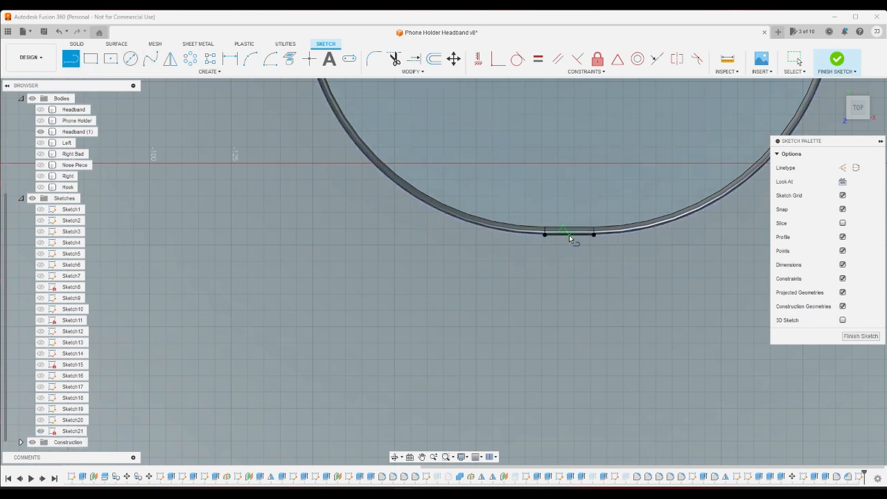
left_click(569, 235)
right_click(557, 257)
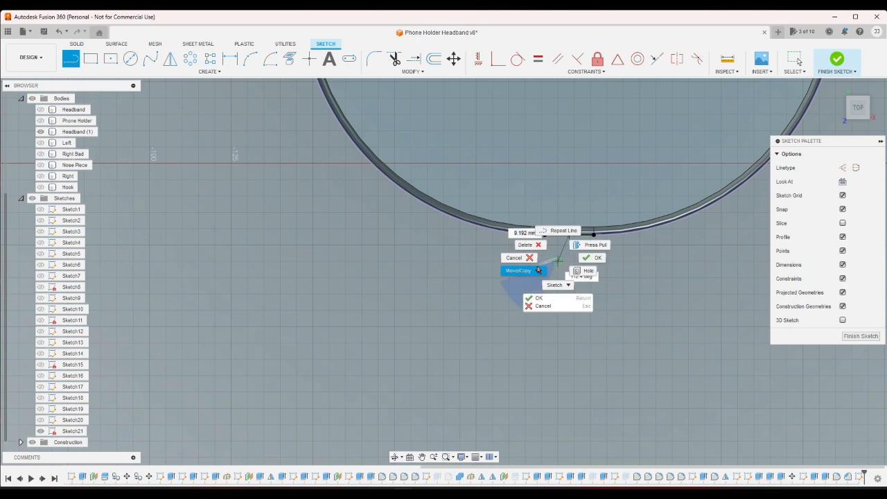
left_click(518, 257)
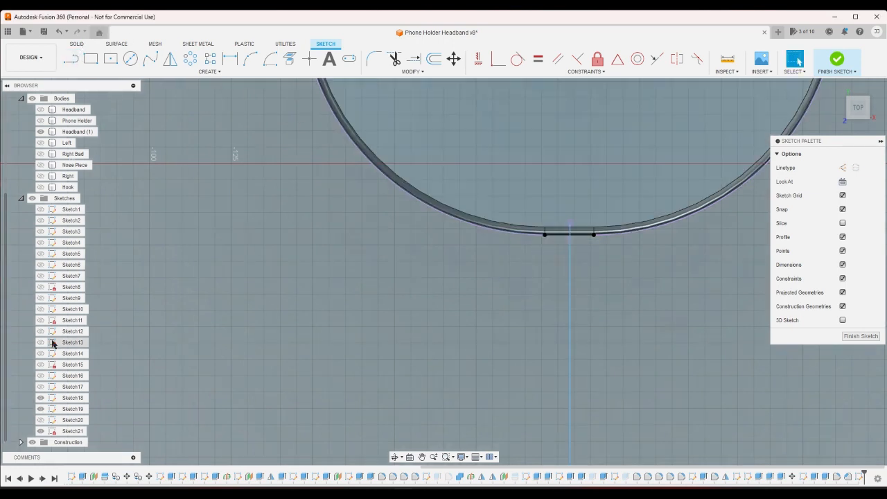
- Hide Sketch18 and draw a straight line outward from the midpoint of the short line at the headband's front, perpendicular to it
left_click(40, 398)
left_click(71, 59)
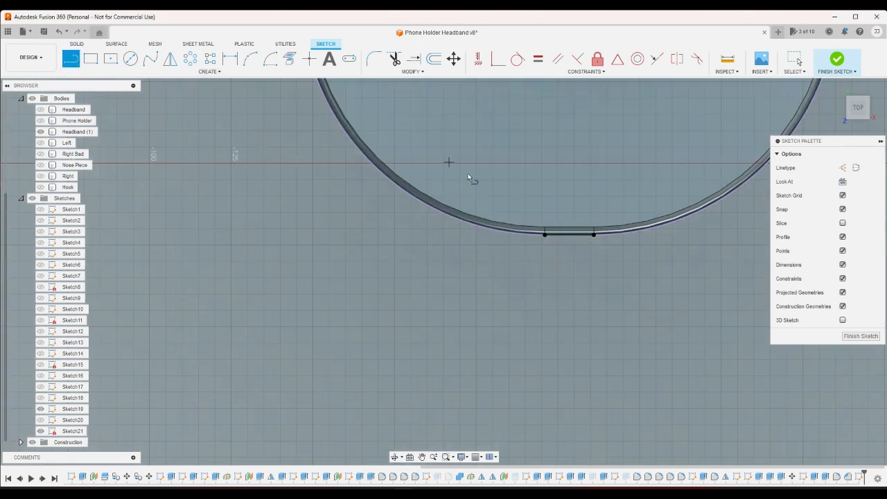
left_click(568, 235)
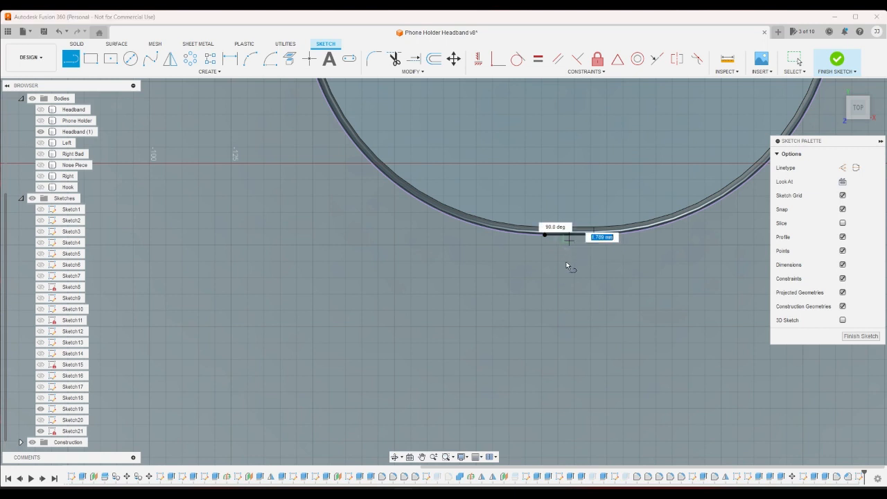
left_click(545, 305)
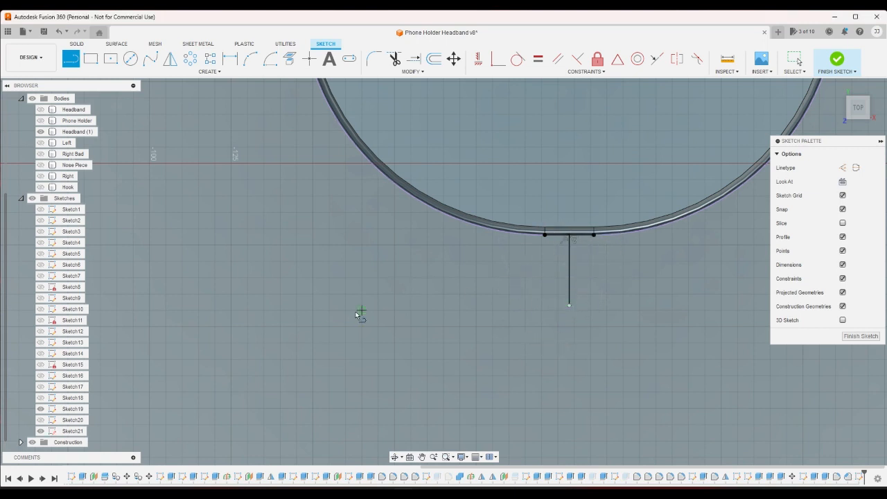
- Extend the centre line's free end to the Sketch19 line in front of the headband, and hide Sketch19
left_click(41, 398)
right_click_drag(619, 258, 578, 255)
scroll(603, 235, "down", 3)
scroll(601, 242, "down", 2)
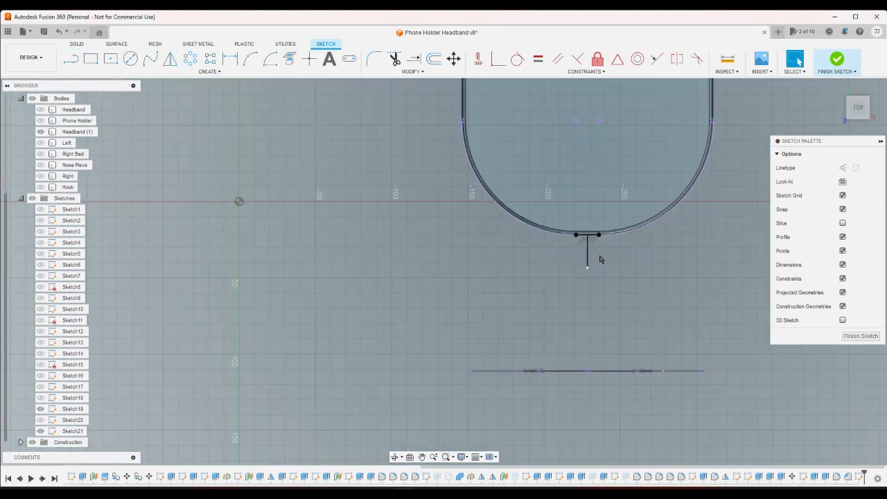
left_click(40, 398)
left_click_drag(586, 268, 588, 365)
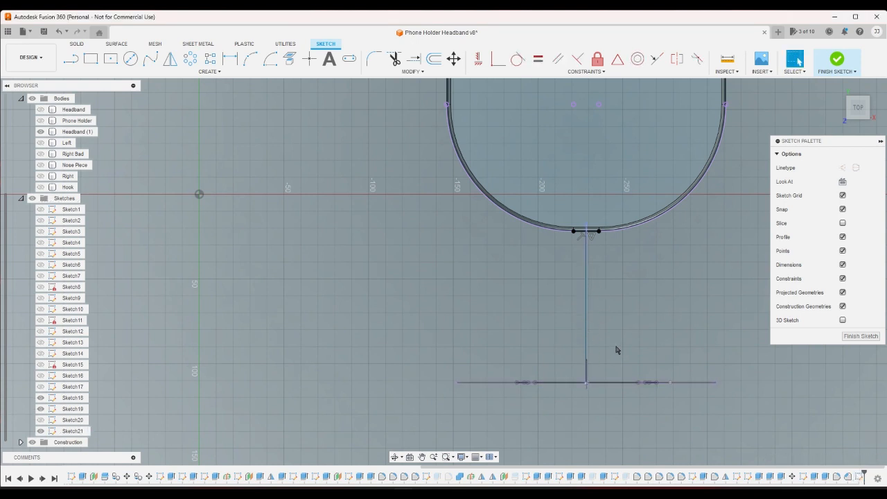
left_click(40, 400)
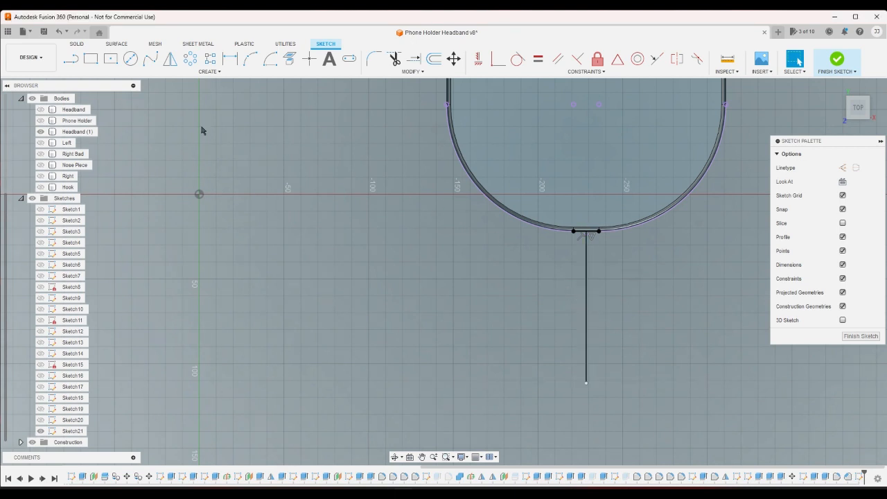
- Draw a centre rectangle about 91 mm wide around the centre line's midpoint, reaching past both ends of the line
left_click(95, 61)
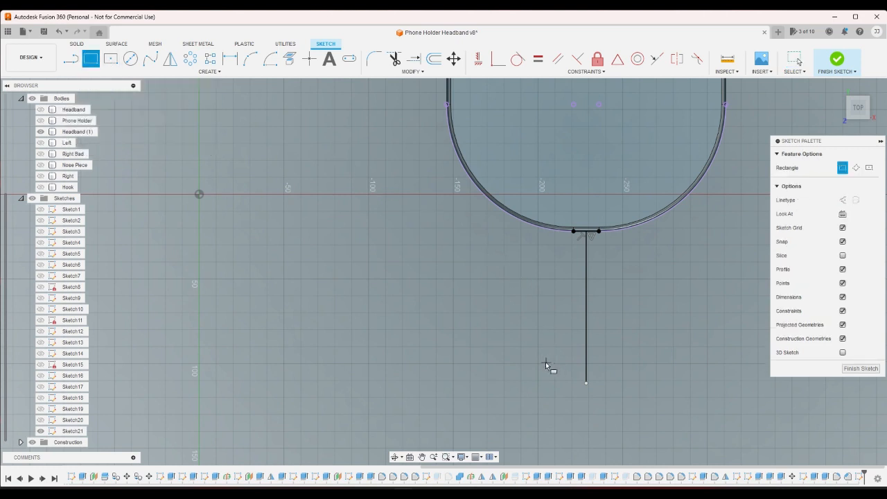
left_click(111, 58)
left_click(586, 306)
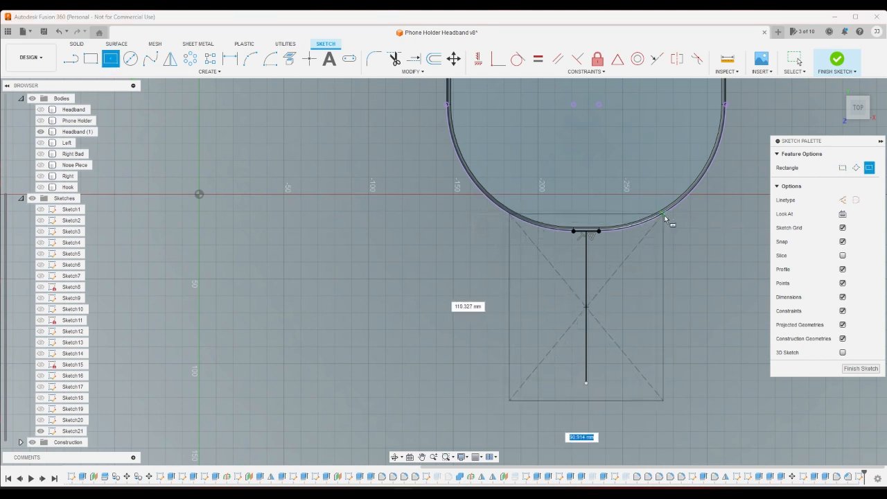
left_click(663, 214)
right_click(691, 237)
left_click(675, 285)
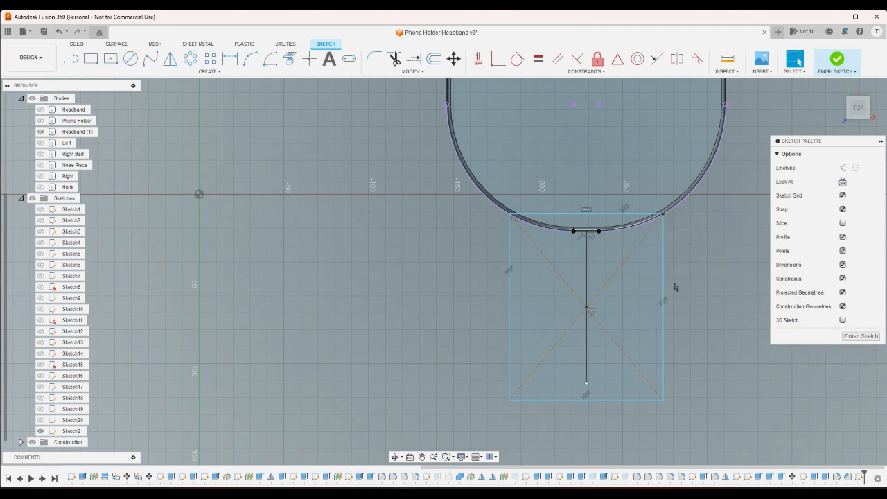
- Shrink the large rectangle to about 83 mm wide by moving its outer edge, and undo the further corner resize
left_click_drag(592, 402, 587, 373)
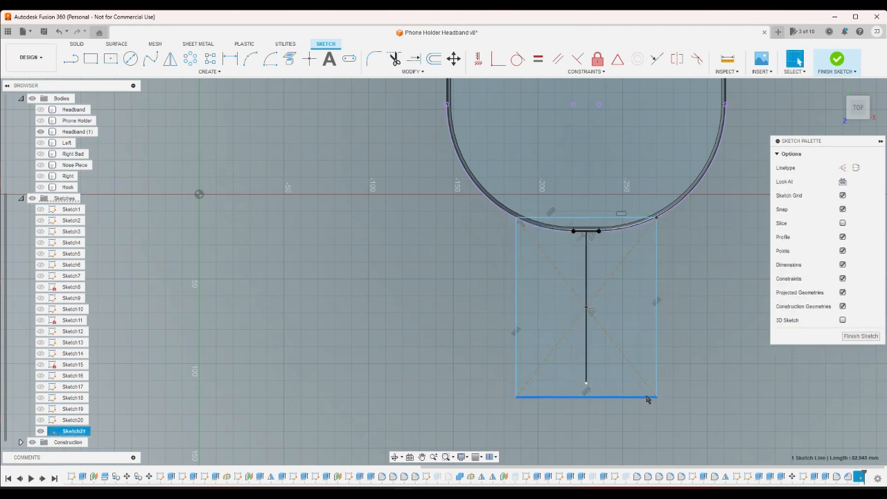
left_click_drag(657, 397, 627, 391)
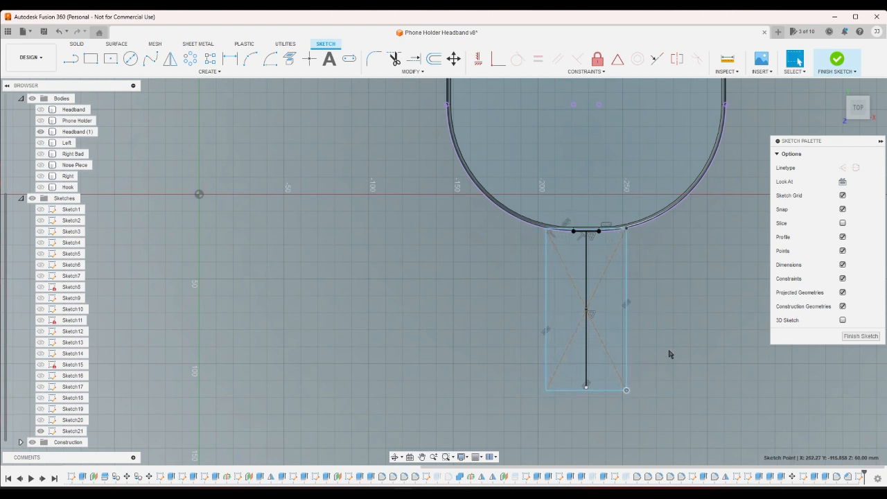
key("ctrl+z")
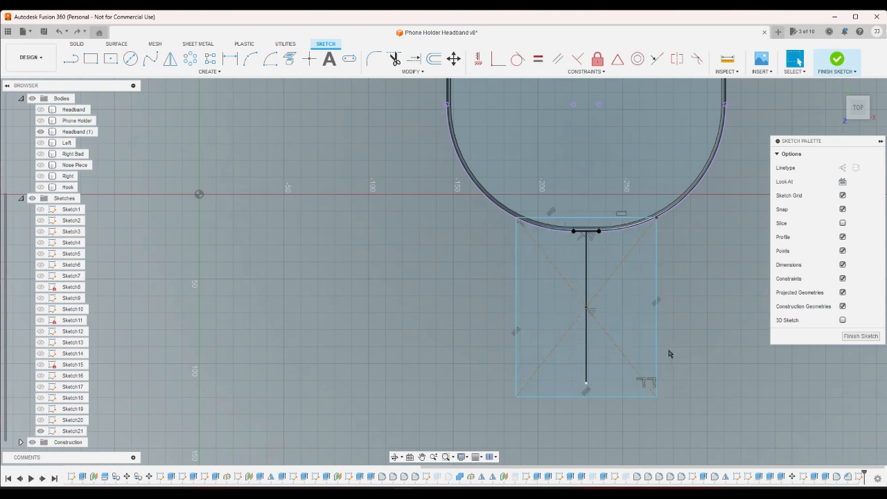
- Draw a horizontal line through the centre line's outer end, spanning both long sides of the large rectangle
left_click(71, 59)
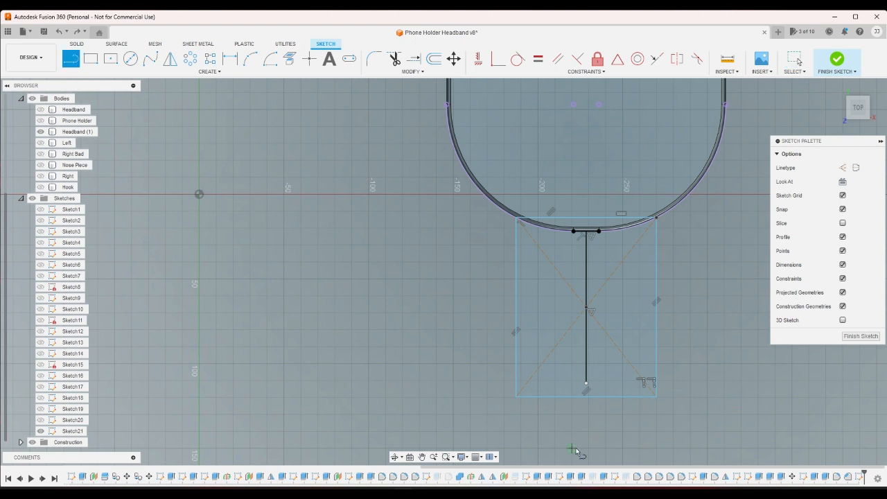
scroll(581, 360, "up", 3)
left_click(590, 397)
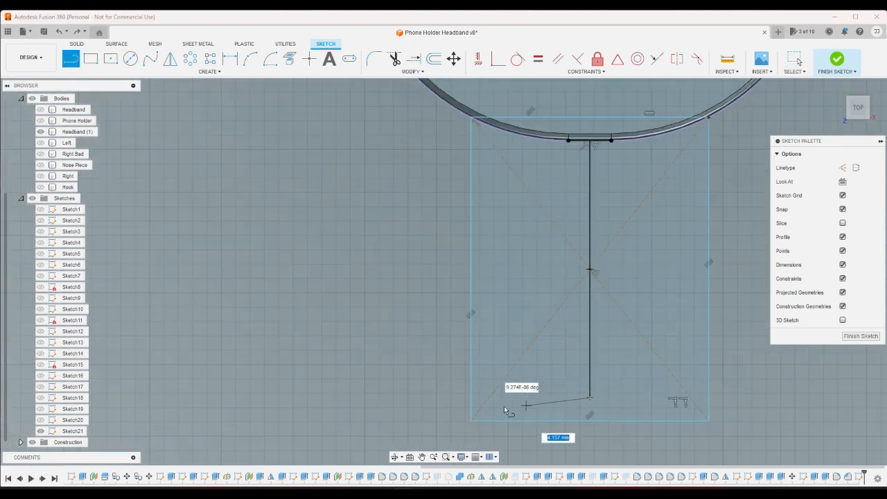
left_click(472, 397)
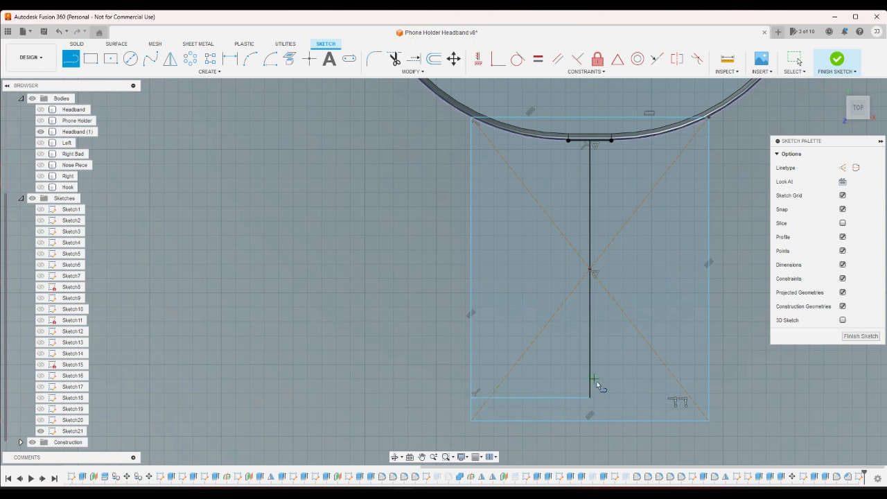
left_click(708, 397)
right_click(739, 401)
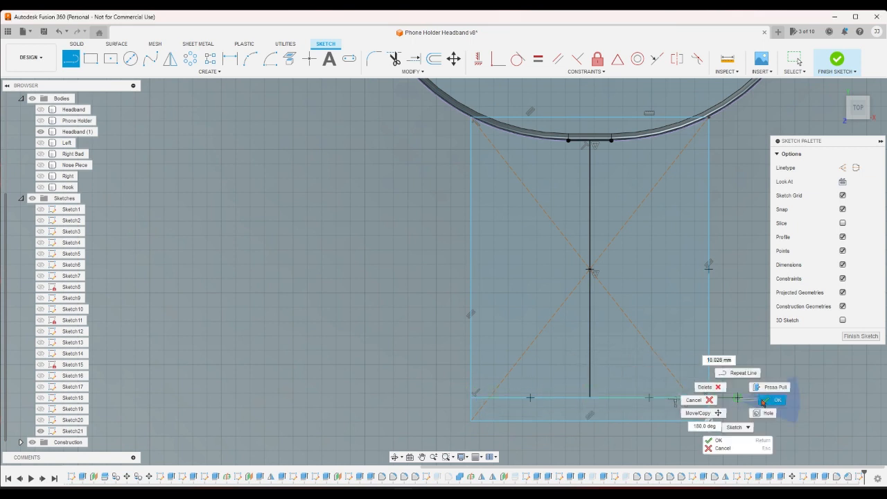
left_click(755, 401)
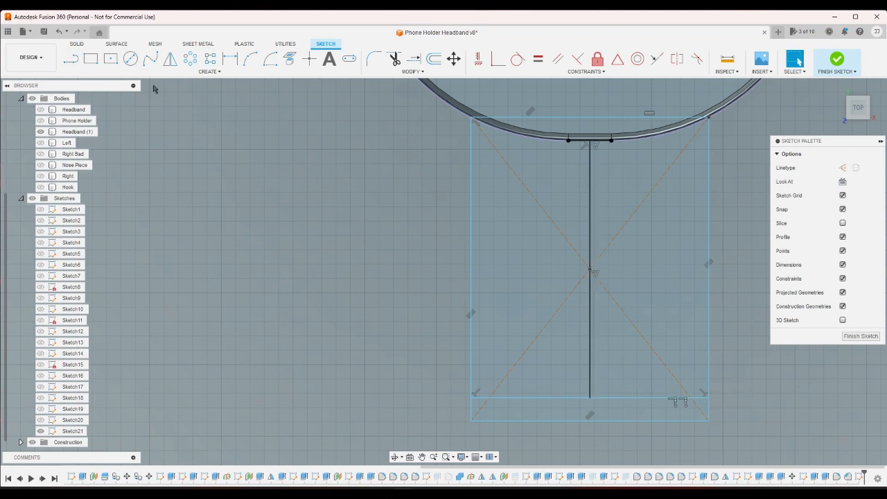
- Draw a narrower, flat centre rectangle centred on the centre line, inside the large rectangle and just above the cross line
left_click(88, 63)
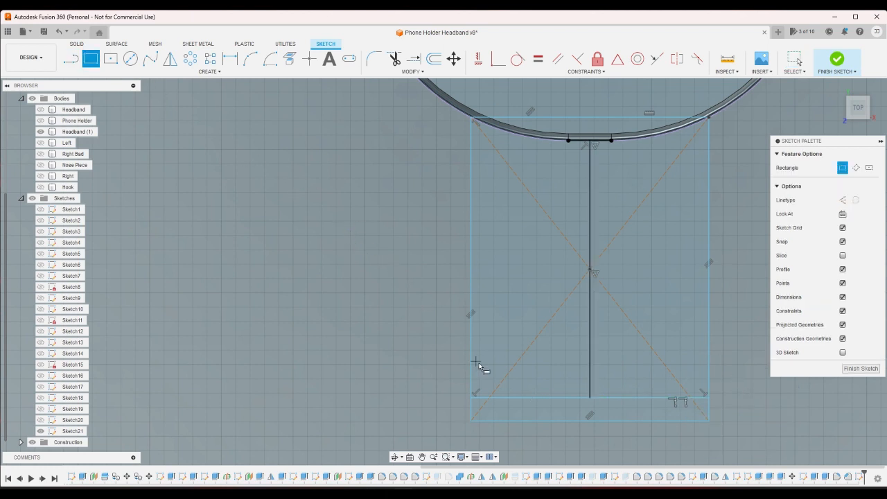
left_click(110, 58)
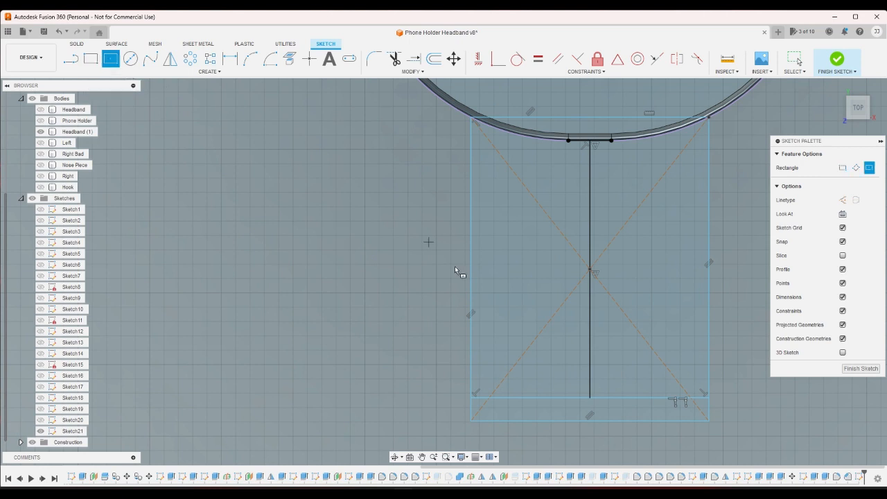
left_click(590, 357)
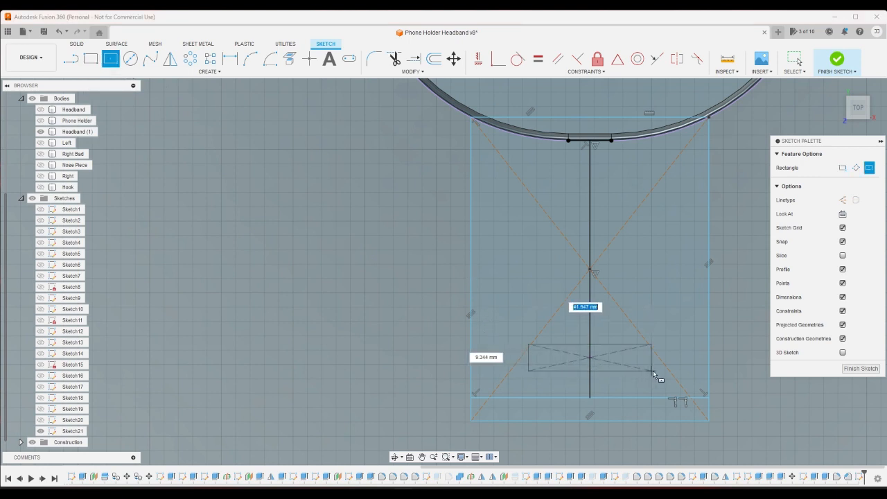
left_click(692, 376)
right_click(652, 290)
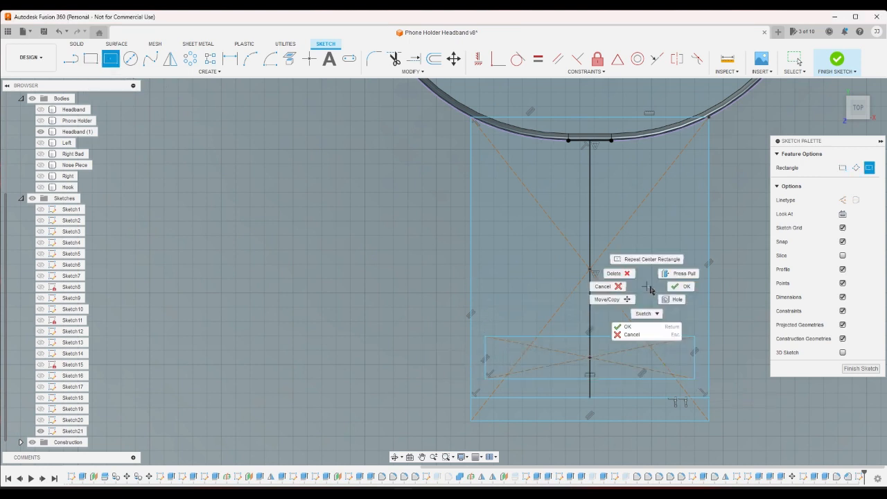
left_click(675, 292)
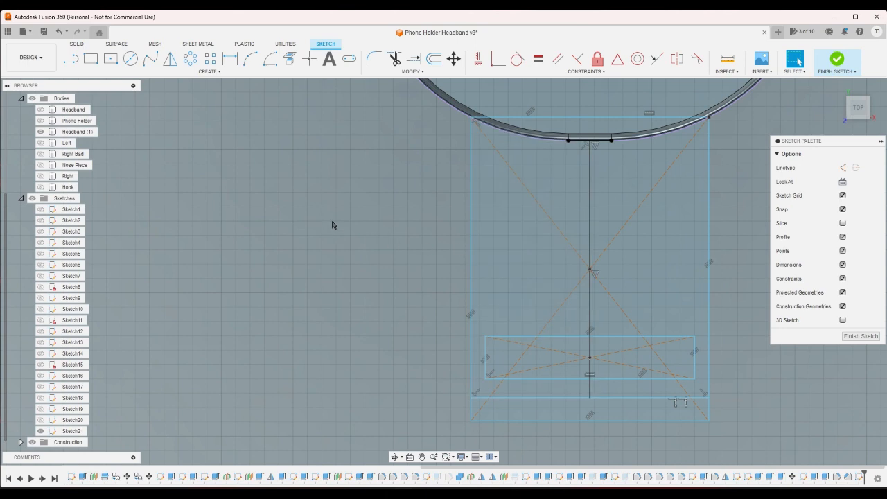
- Dimension the gap between the left edges of the small and large rectangles as 2 mm
left_click(230, 58)
left_click(484, 354)
left_click(471, 350)
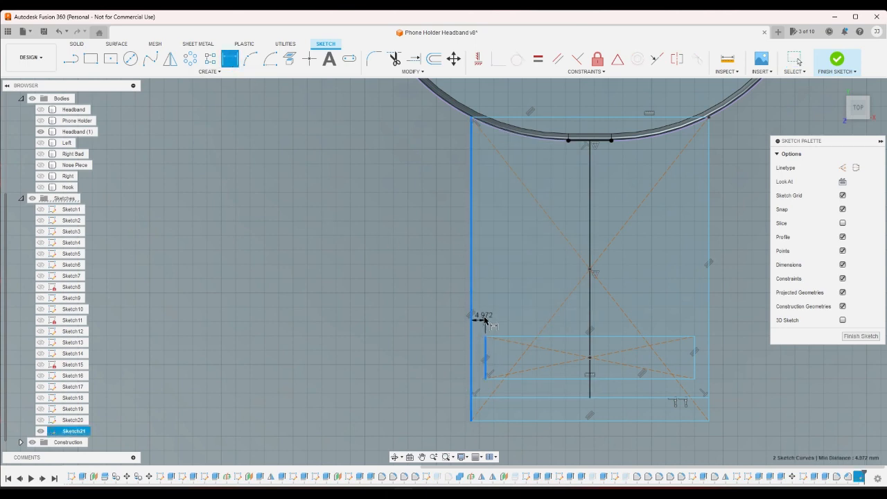
left_click(477, 317)
type("2")
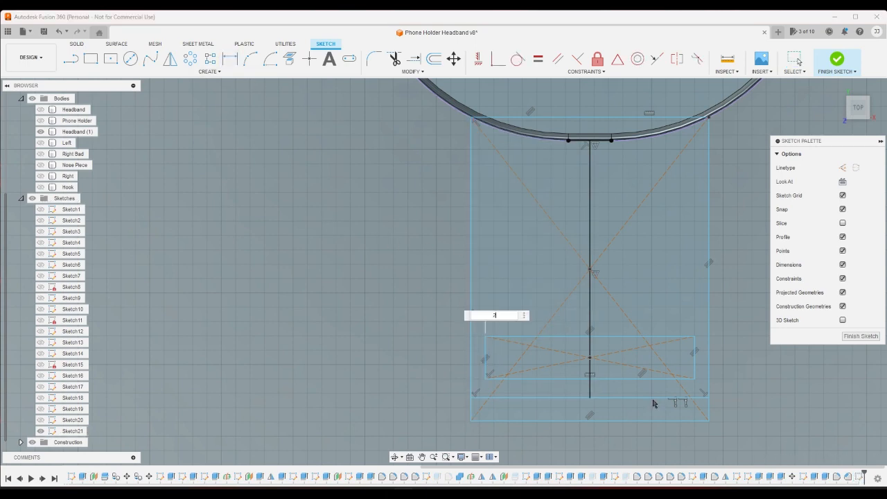
key("Return")
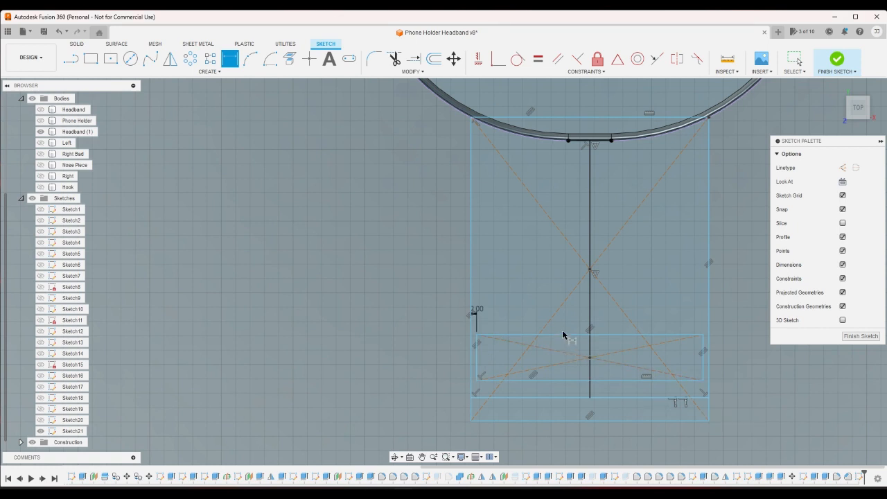
- Dimension the gap between the small rectangle's lower edge and the cross line as 2 mm
left_click(557, 385)
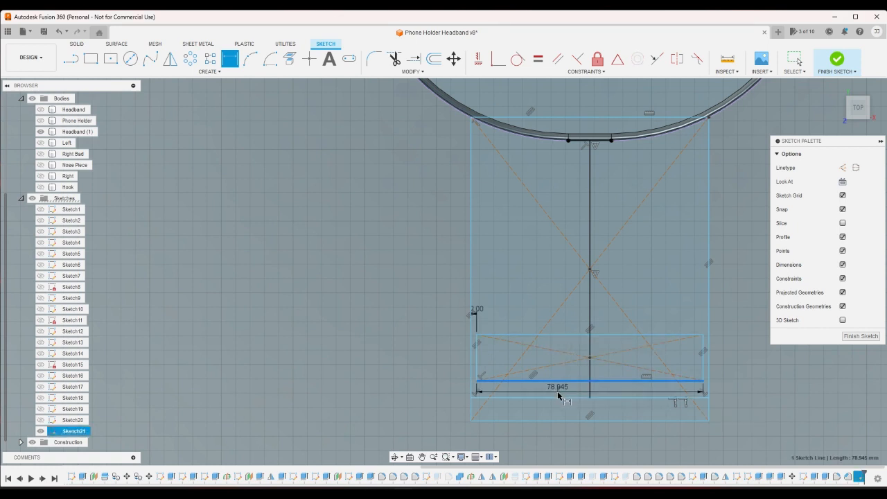
left_click(558, 389)
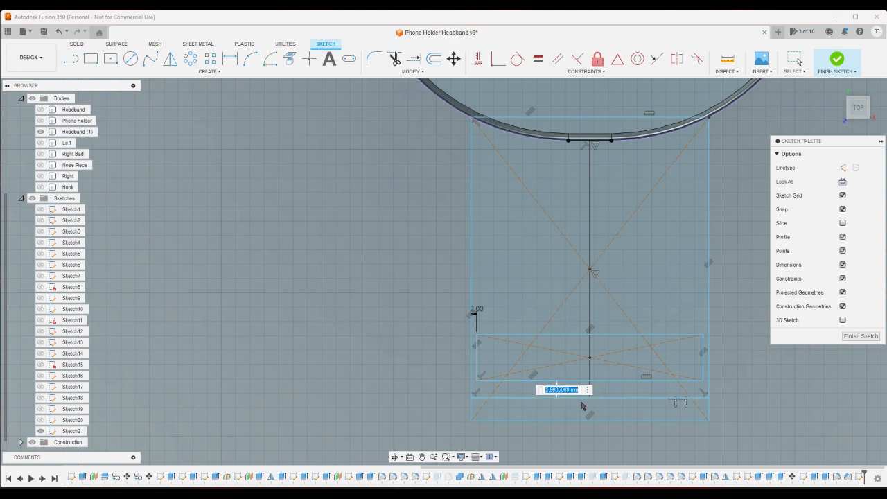
type("2")
key("Return")
right_click(405, 289)
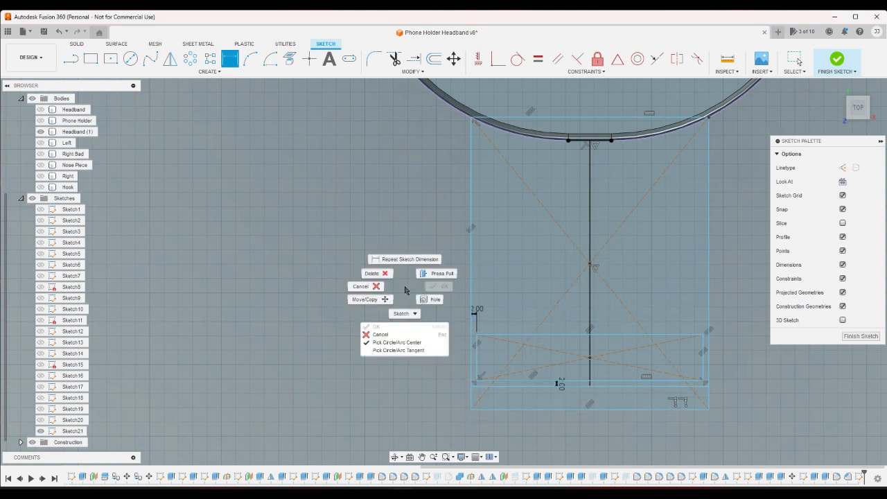
left_click(363, 286)
- Set both the lower gap and the side gap around the small rectangle to 4 mm
double_click(559, 386)
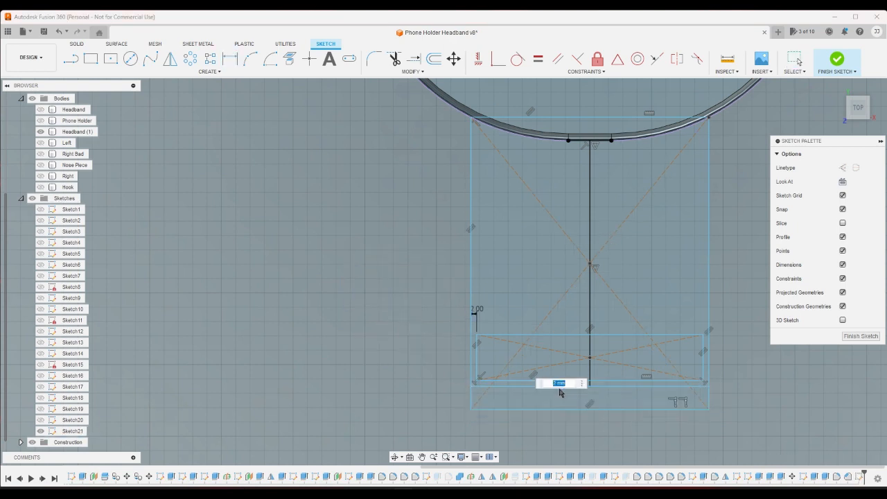
key("Return")
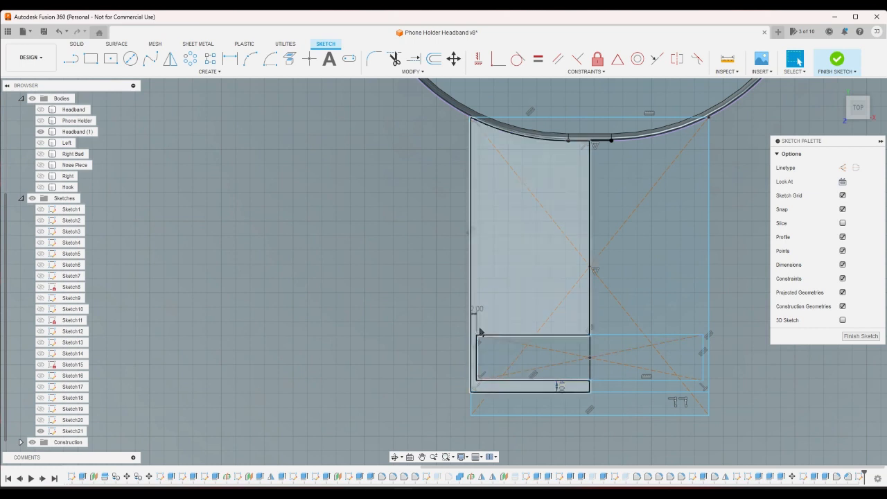
double_click(476, 311)
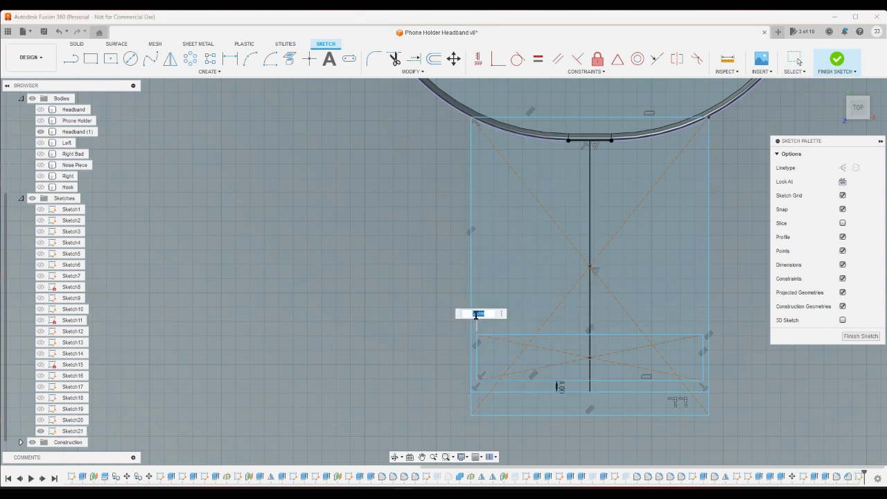
type("4")
key("Return")
scroll(477, 320, "down", 2)
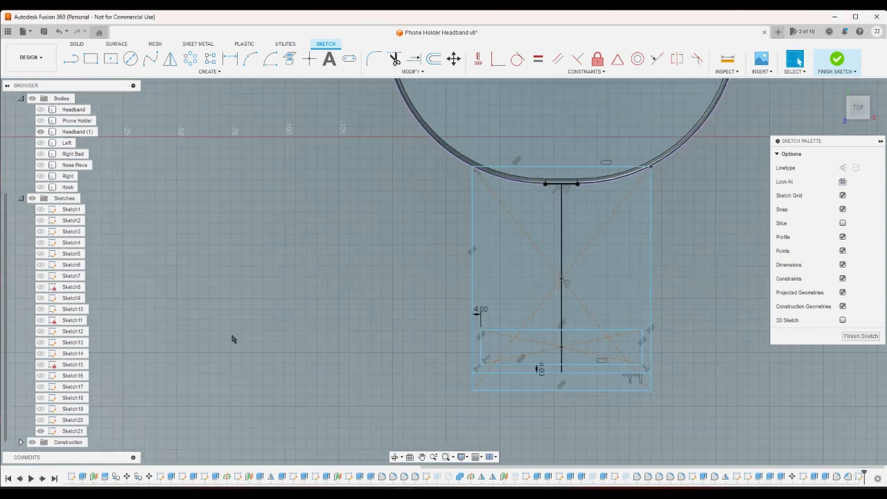
- Show Sketch18 and examine how its geometry lines up with the cross line and the small rectangle
left_click(40, 398)
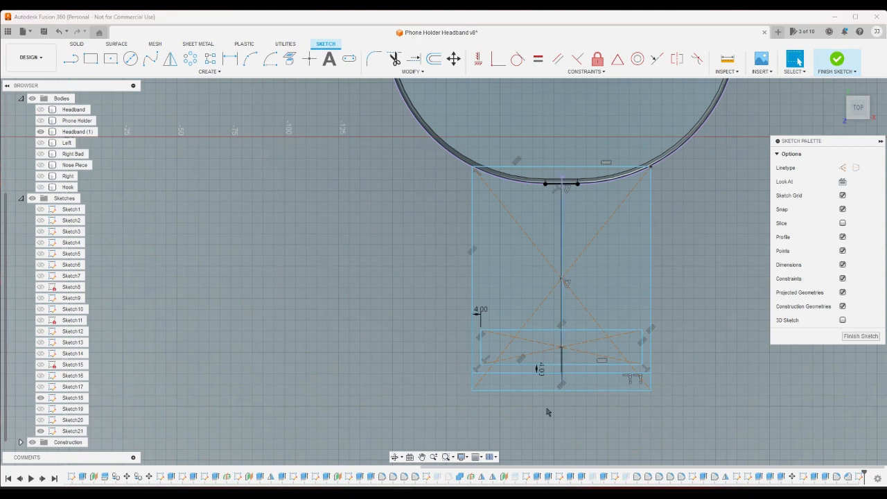
scroll(584, 390, "up", 5)
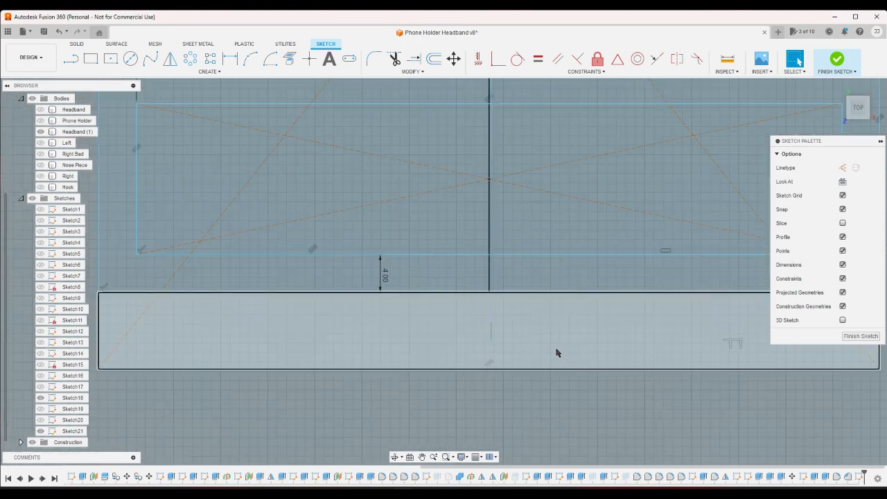
scroll(544, 371, "down", 2)
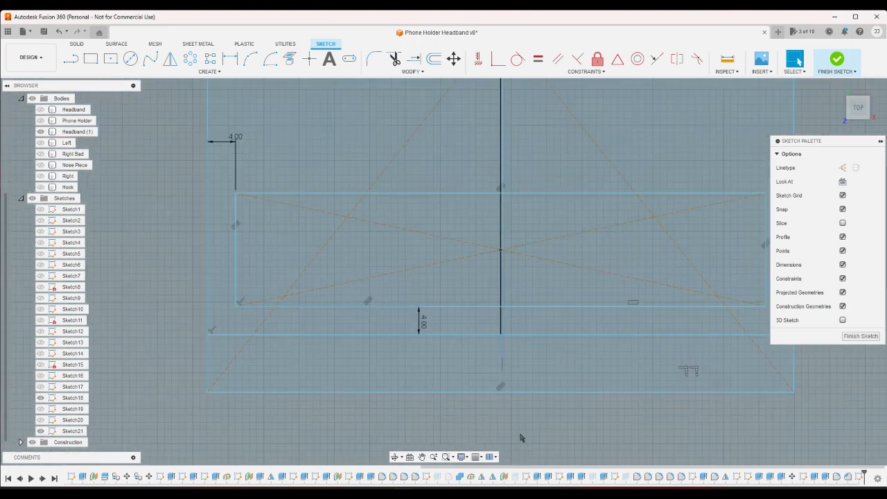
left_click(516, 344)
mouse_move(516, 348)
left_mouse_down()
mouse_move(514, 405)
mouse_move(518, 375)
left_mouse_up()
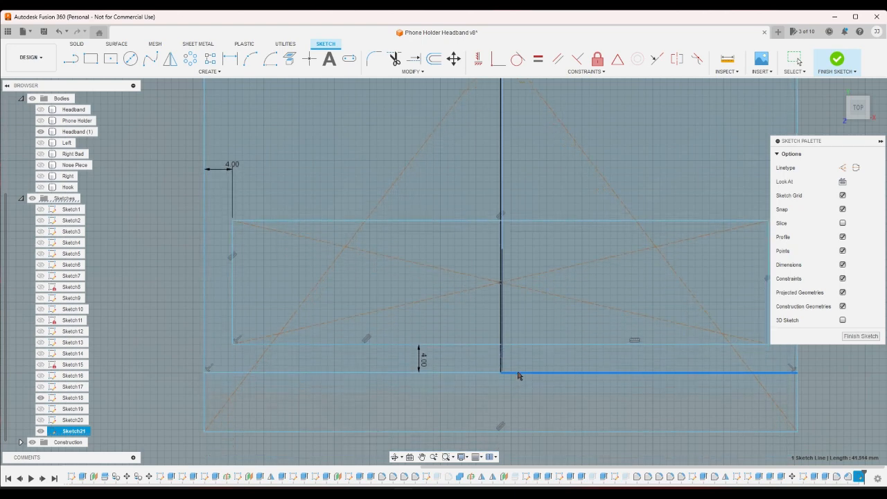
left_click(489, 444)
scroll(450, 358, "down", 2)
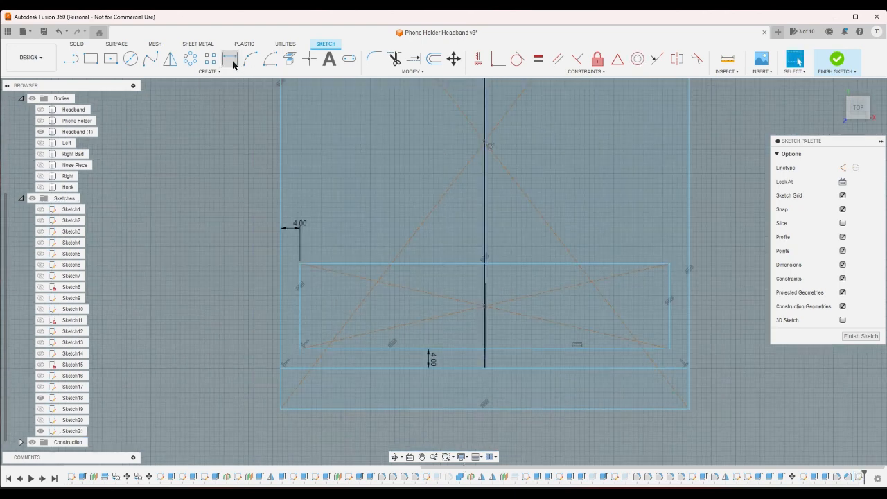
- Dimension the height of the small rectangle as 12.9 mm
left_click(233, 64)
left_click(302, 299)
left_click(313, 305)
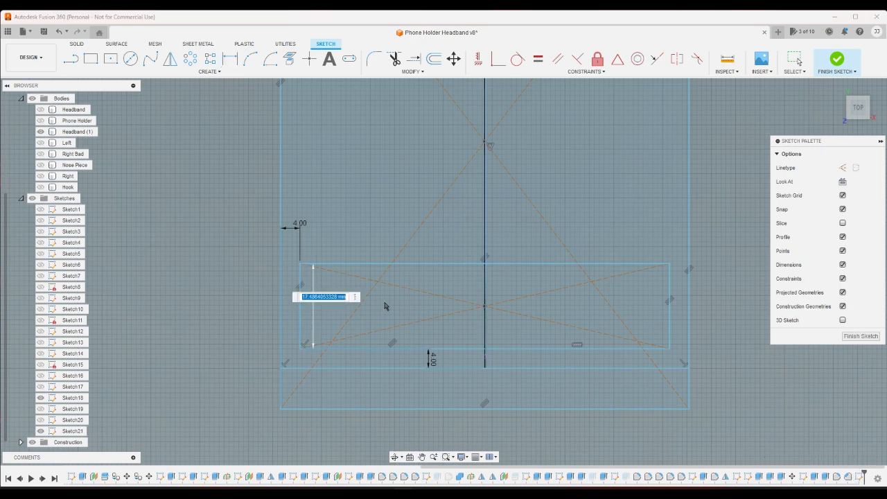
type("8")
type("+2+2")
key("Return")
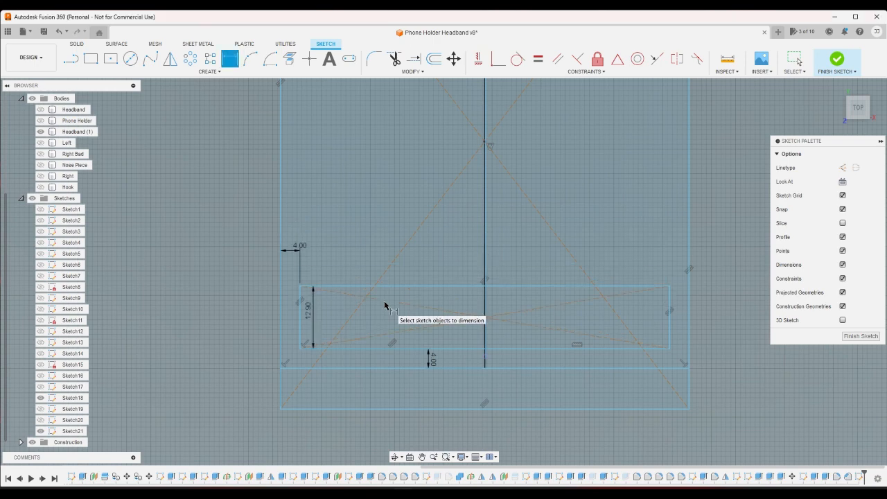
- Finish the sketch and return to the home view
scroll(353, 315, "down", 2)
scroll(353, 316, "up", 2)
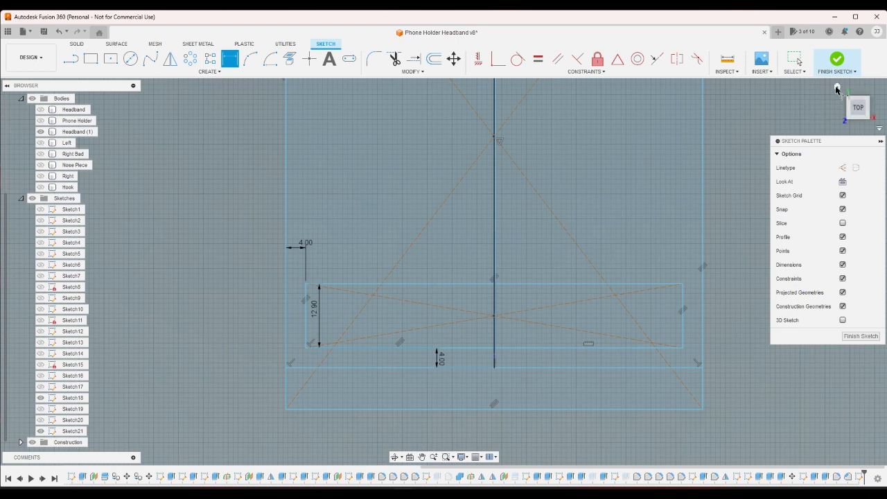
mouse_move(838, 88)
left_click(836, 60)
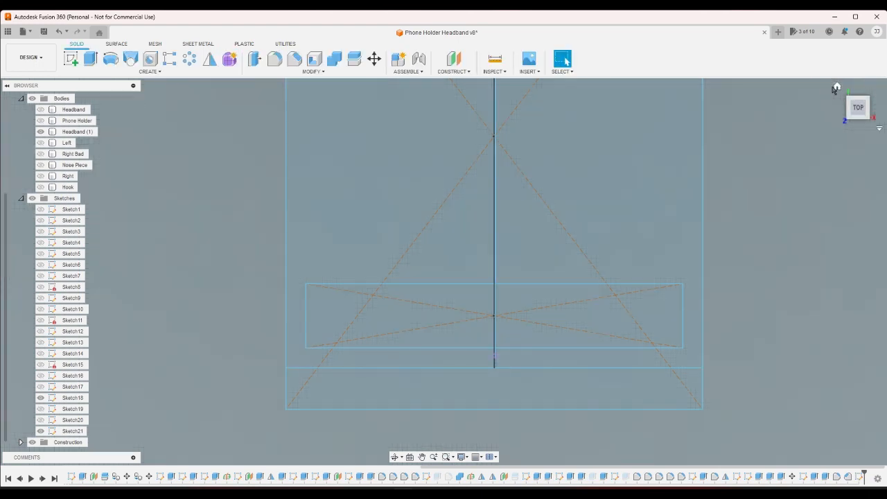
left_click(836, 87)
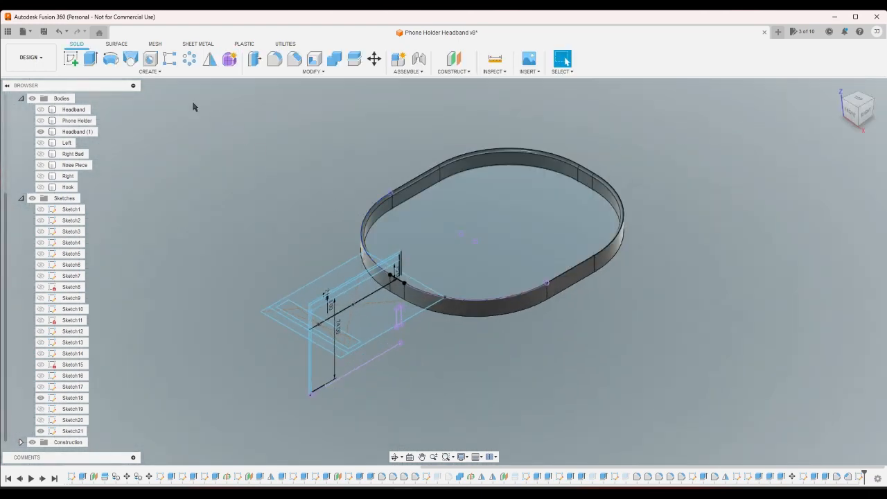
- Start an extrusion with both halves of the plate profile around the small rectangle selected, and hide Sketch18
left_click(90, 59)
scroll(243, 264, "up", 3)
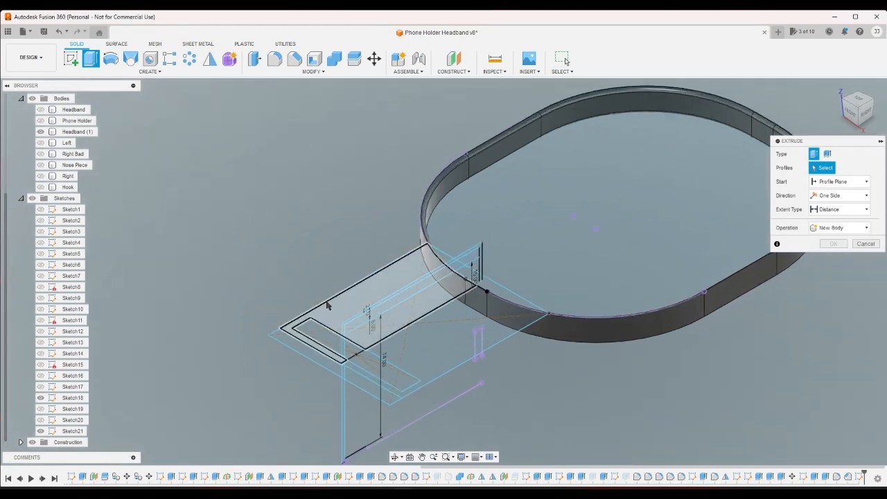
left_click(40, 408)
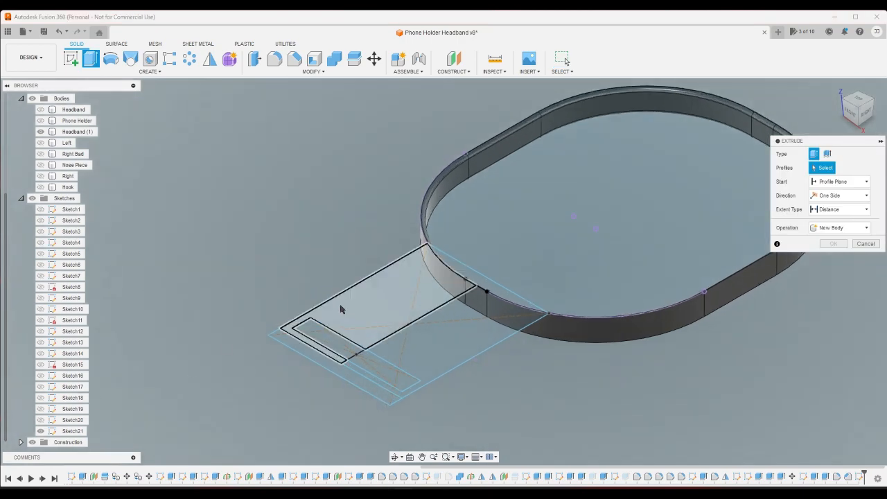
left_click(381, 349)
left_click(399, 358)
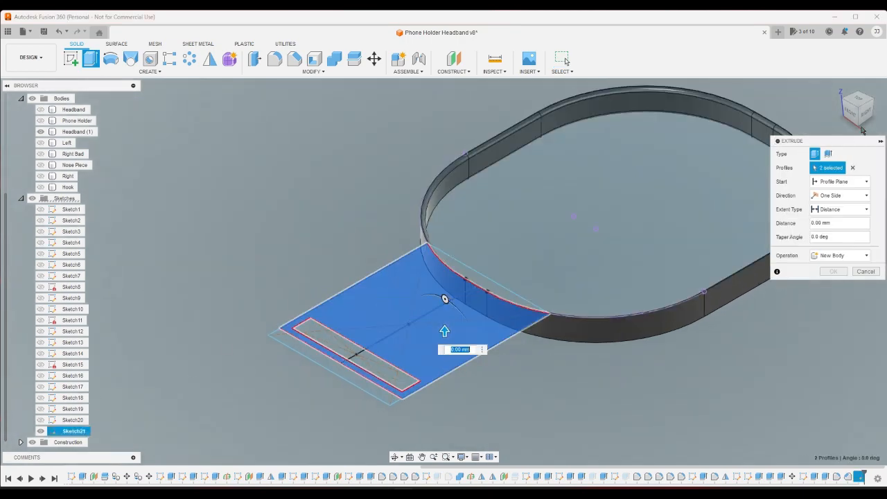
- Extrude the plate profiles with a To Object extent up to the headband's bottom rim face, joining them to the headband
left_click(859, 129)
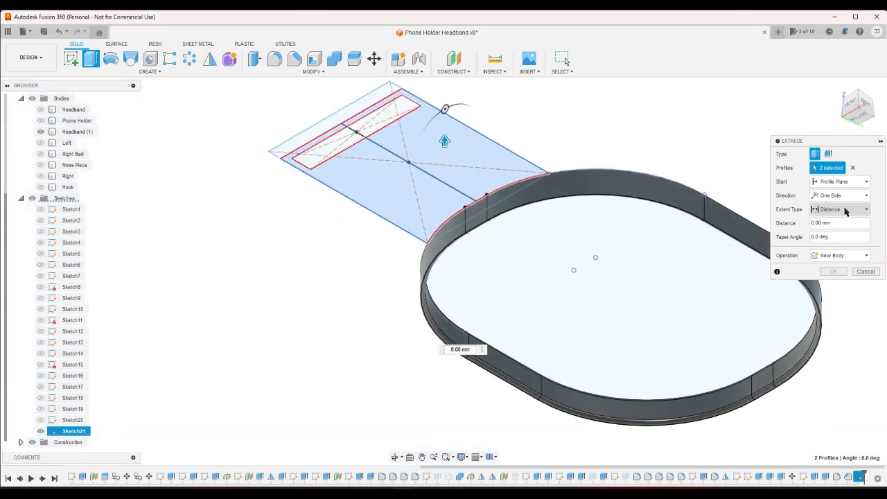
left_click(847, 209)
left_click(835, 226)
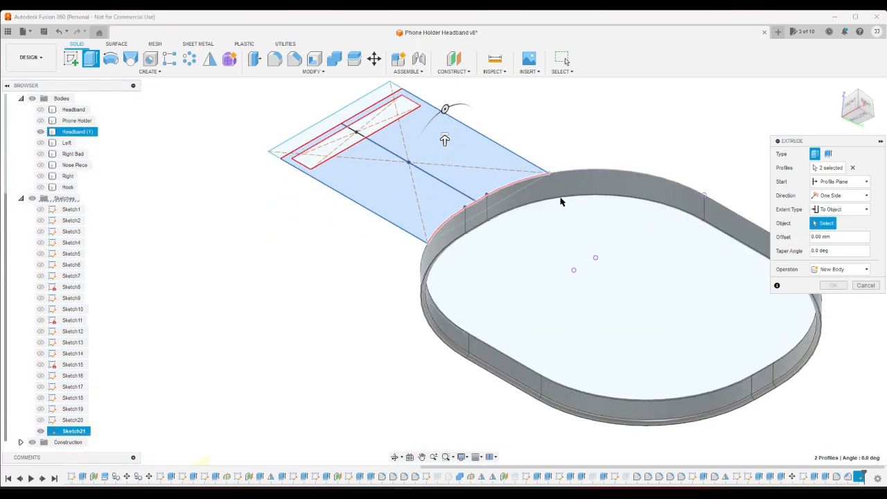
scroll(351, 337, "up", 6)
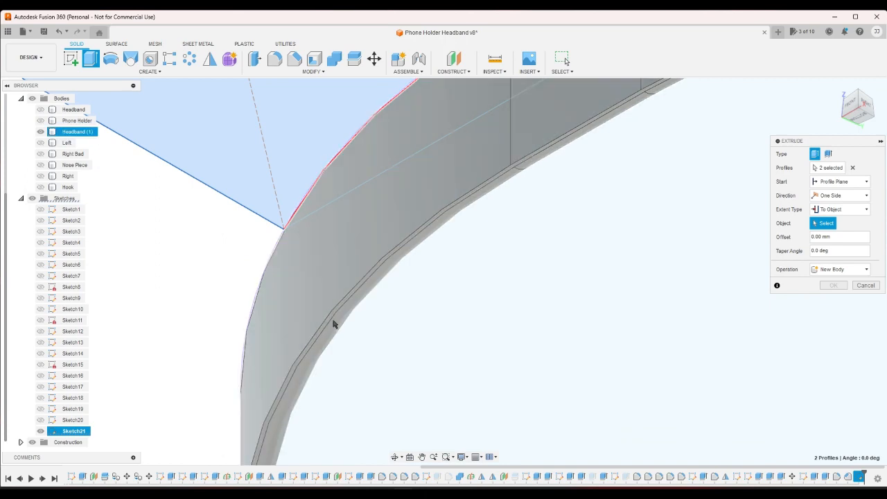
scroll(330, 322, "up", 4)
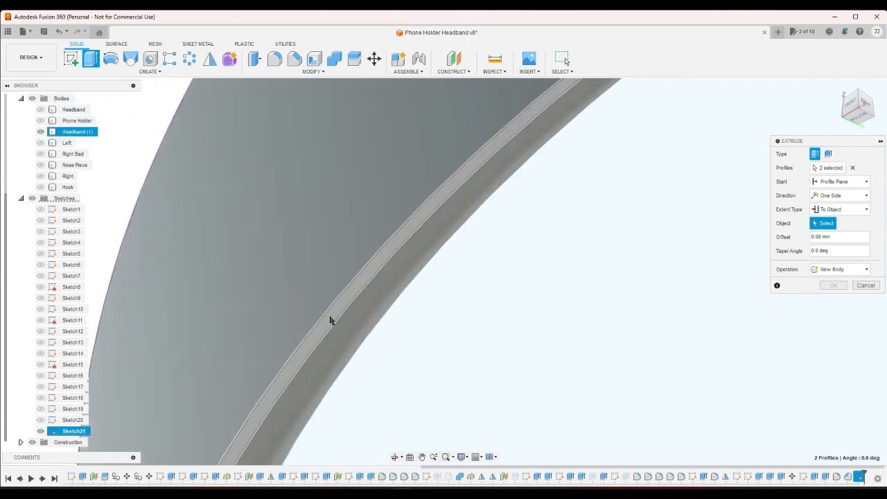
left_click(335, 317)
left_click(831, 299)
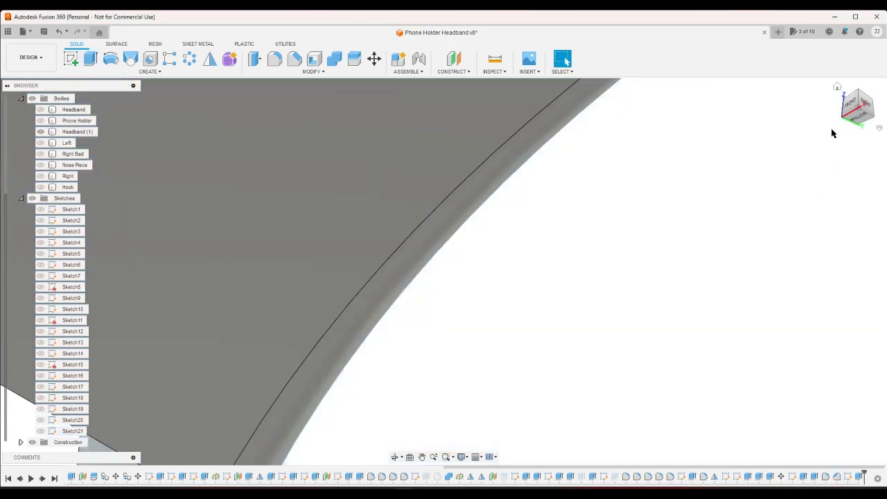
left_click(836, 88)
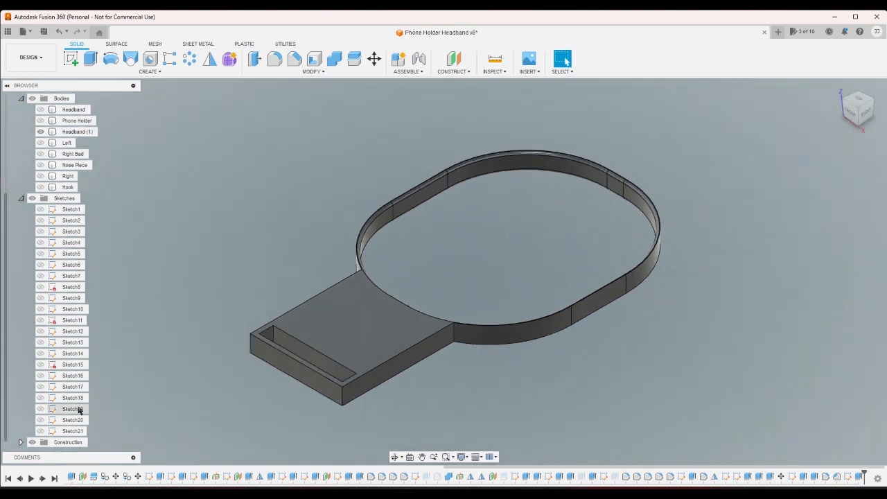
- Show the Hook body and examine from the right side how it passes through the new plate's slot
left_click(40, 187)
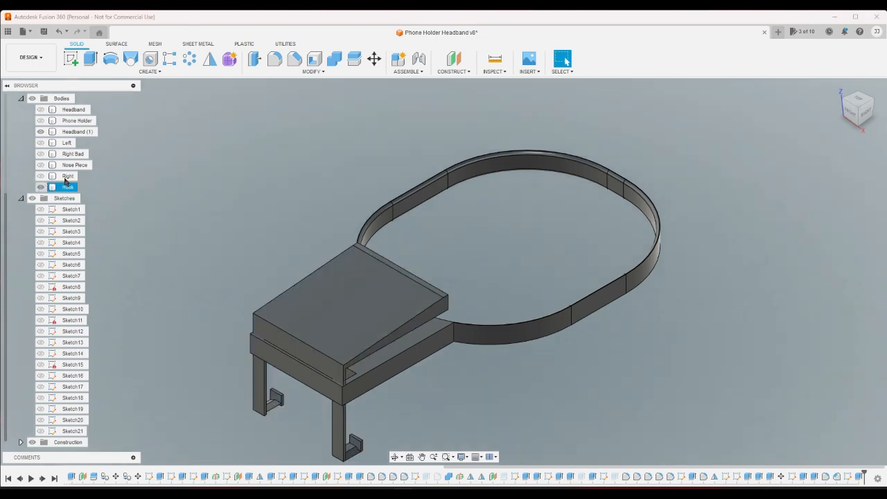
left_click(866, 112)
scroll(229, 378, "up", 2)
left_click(204, 352)
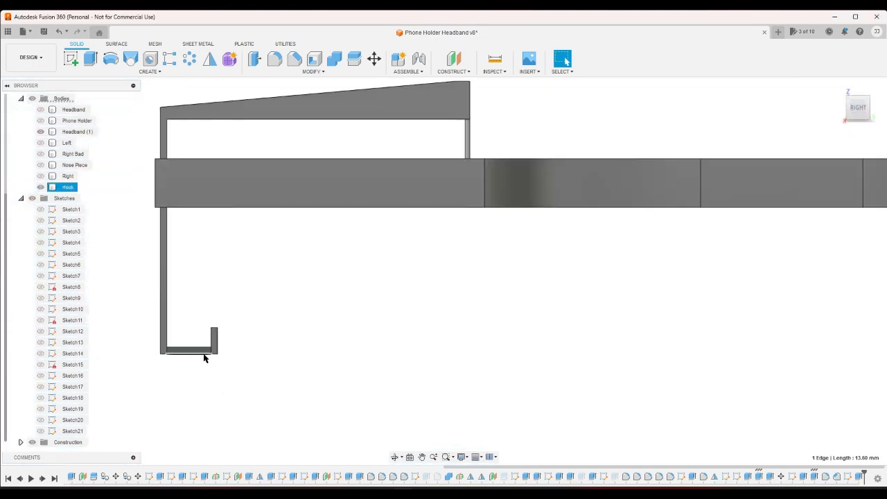
left_click(217, 345)
double_click(167, 338)
left_click(270, 338)
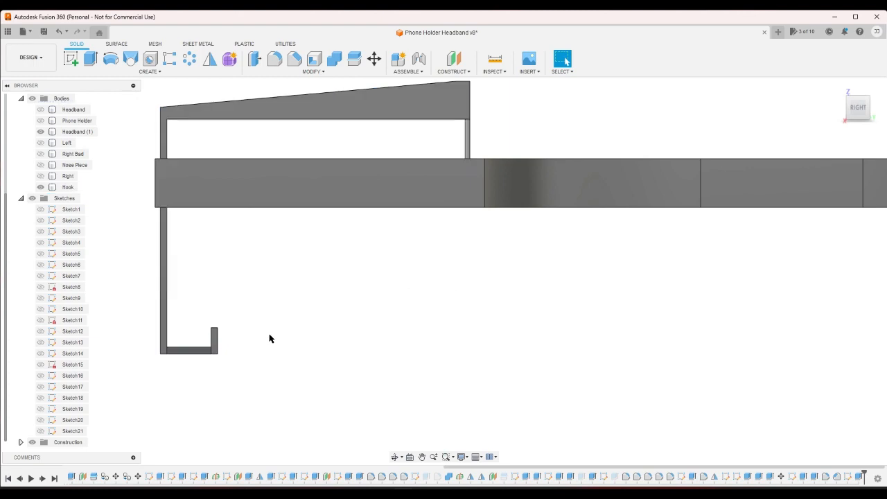
left_click(864, 110)
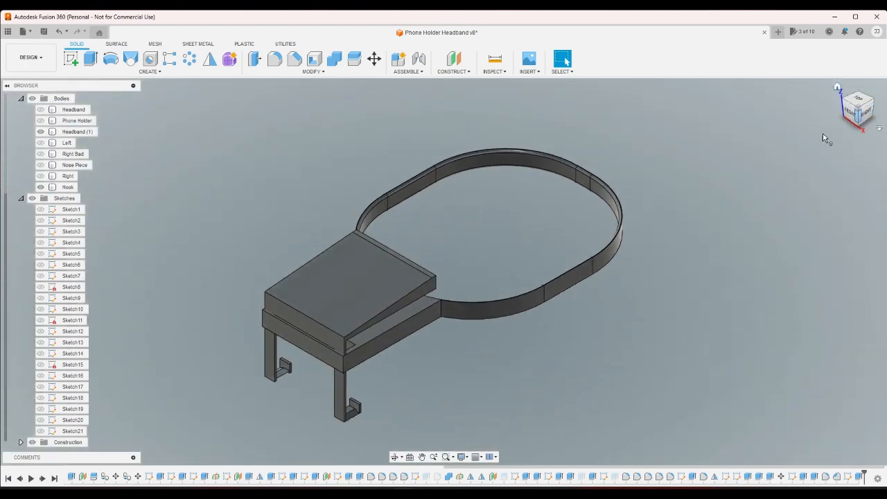
- Show the Phone Holder body, hide the Hook body, and examine the holder against the mounting plate from the side and above
left_click(41, 121)
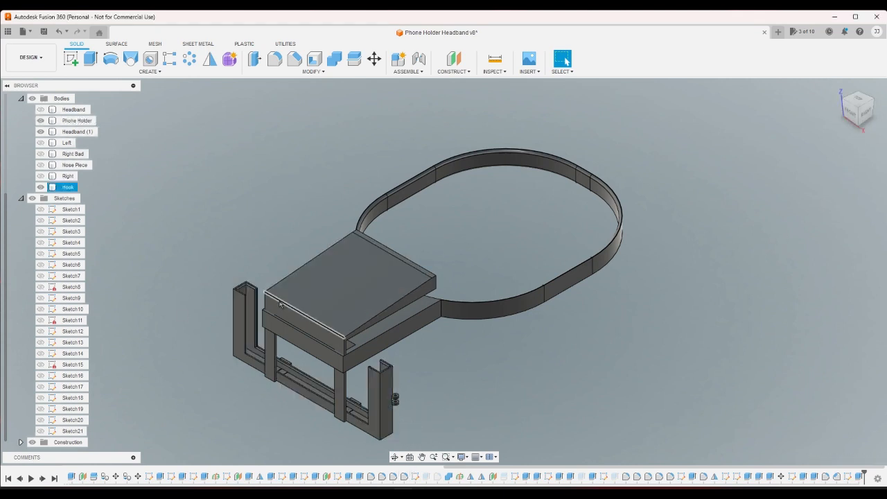
left_click(40, 187)
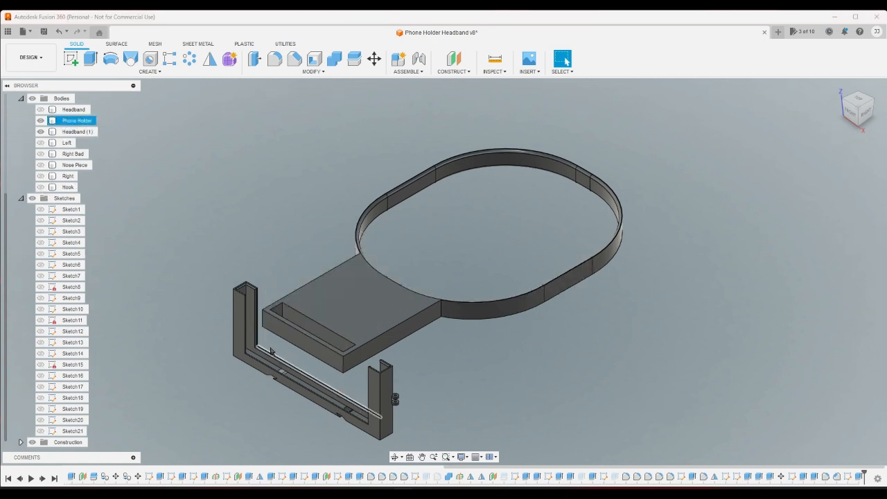
left_click_drag(207, 281, 251, 374)
left_click(532, 405)
scroll(320, 320, "up", 2)
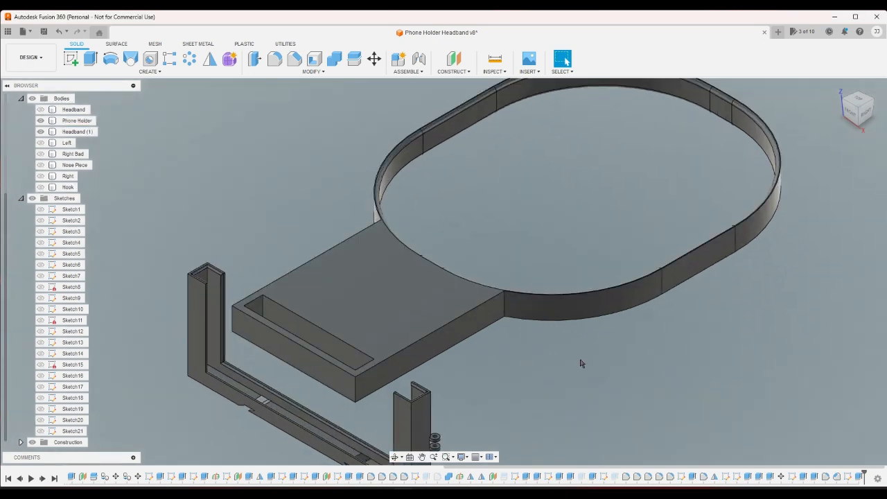
scroll(582, 398, "down", 1)
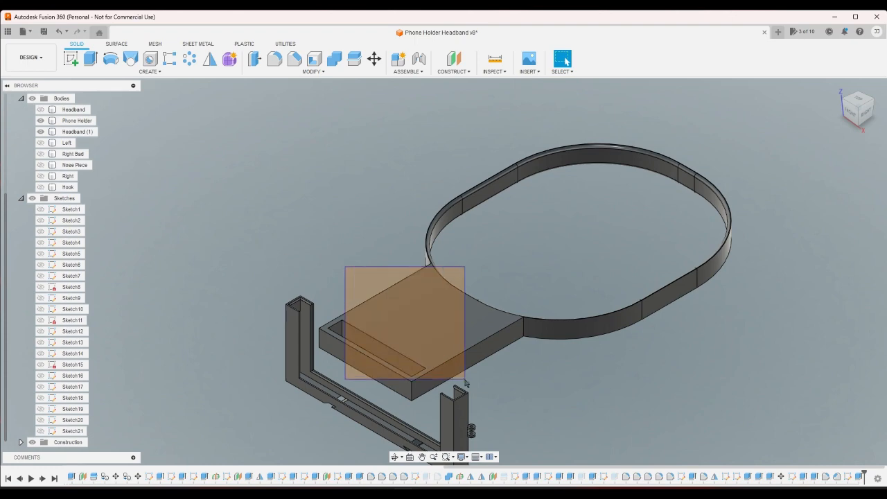
left_click(864, 116)
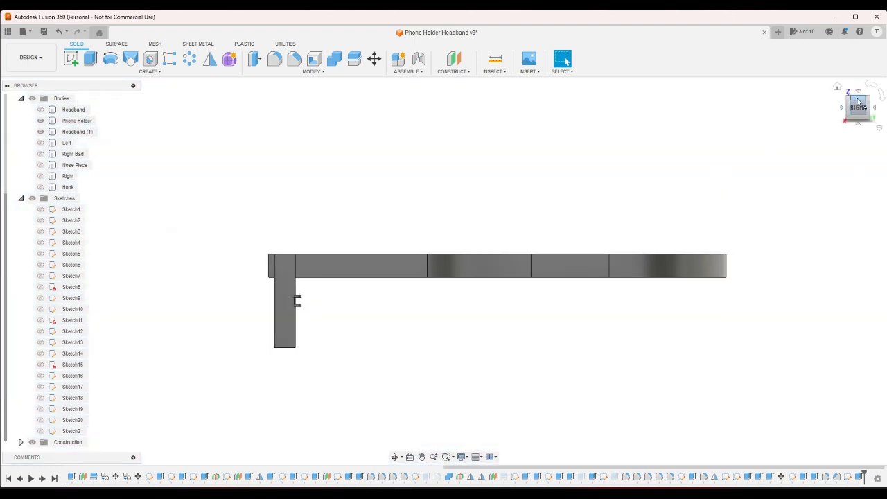
left_click(858, 99)
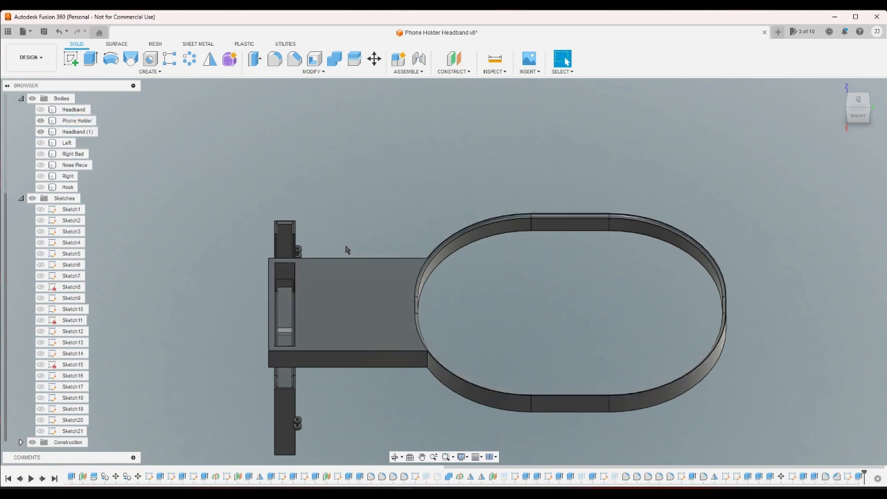
left_click(849, 95)
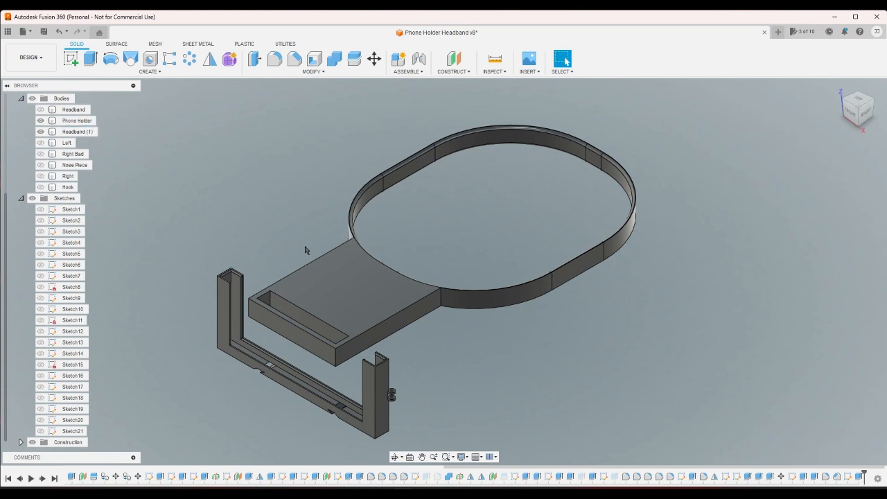
left_click_drag(291, 239, 521, 335)
left_click_drag(302, 215, 496, 354)
left_click_drag(280, 223, 474, 363)
left_click(606, 329)
- Save the Headband (1) body as a 3MF mesh with medium refinement to the Phone Holder Headband folder on the computer
right_click(78, 132)
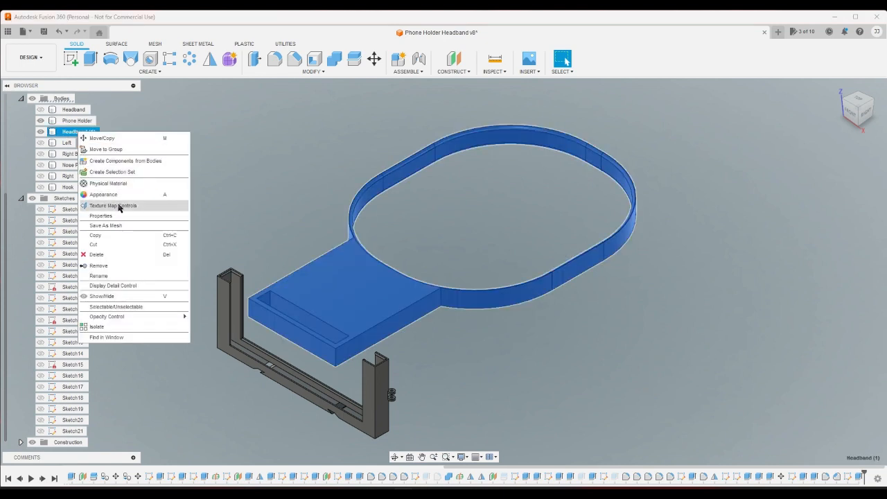
left_click(123, 225)
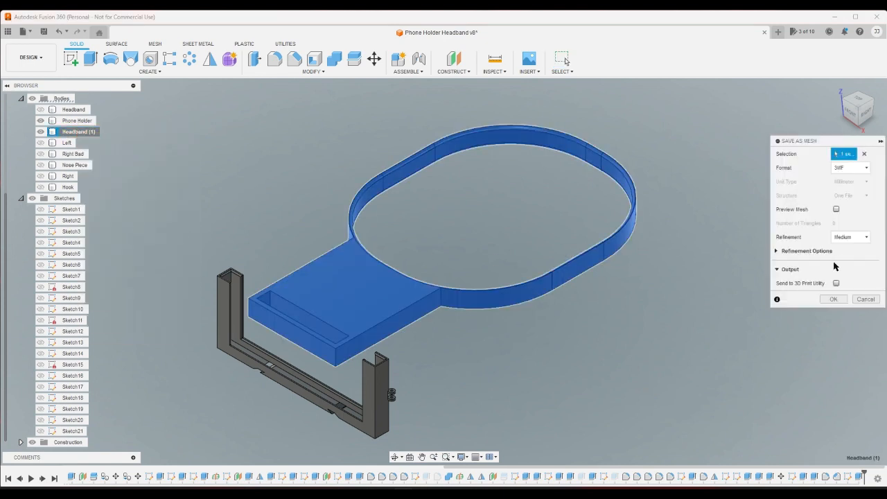
left_click(831, 299)
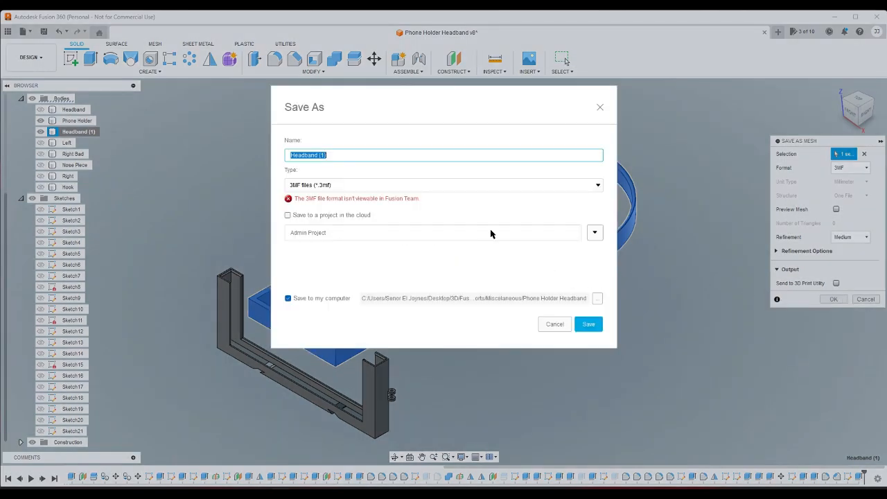
left_click(589, 325)
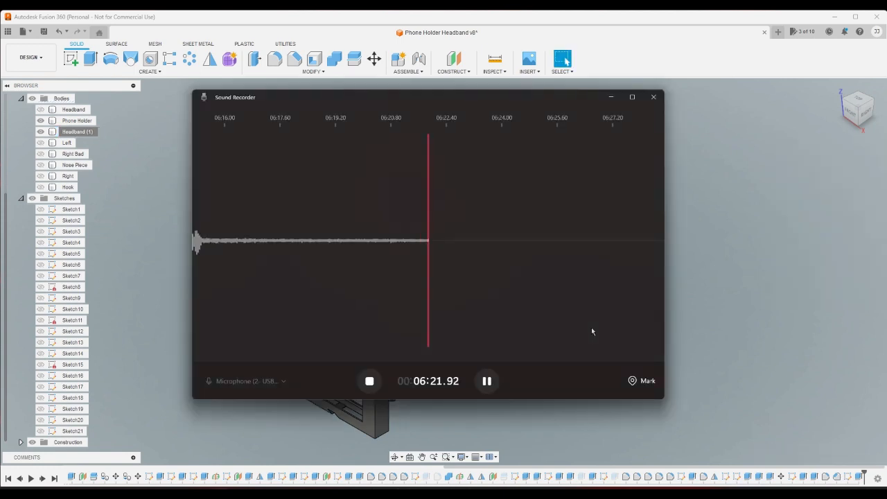
left_click(756, 329)
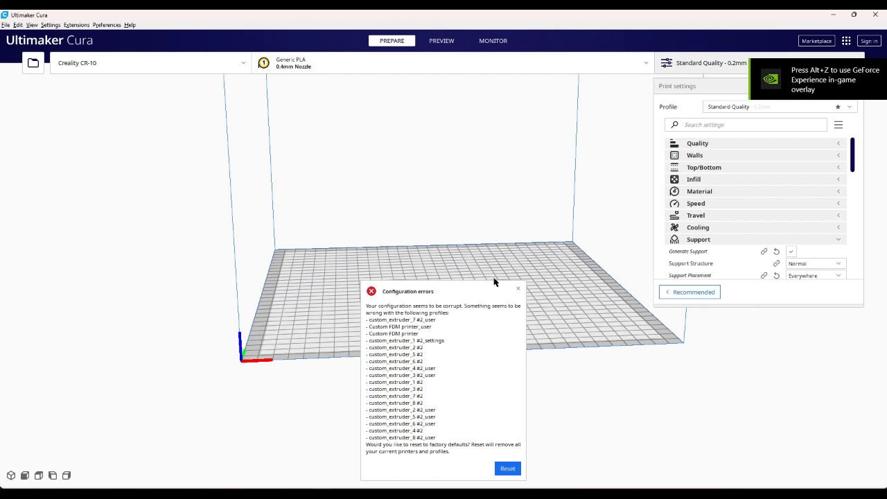
- Switch to Ultimaker Cura, dismiss the configuration errors notice, and open the Headband (1).3mf model
left_click(517, 288)
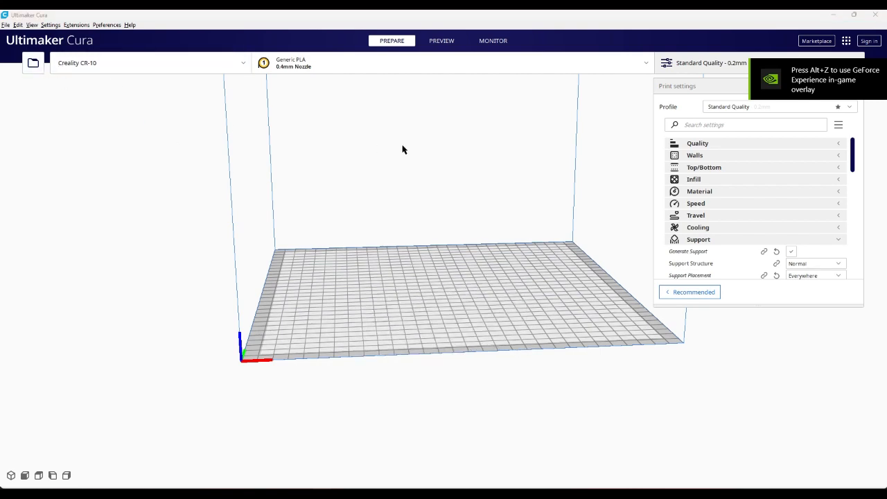
key("ctrl+o")
left_click(324, 209)
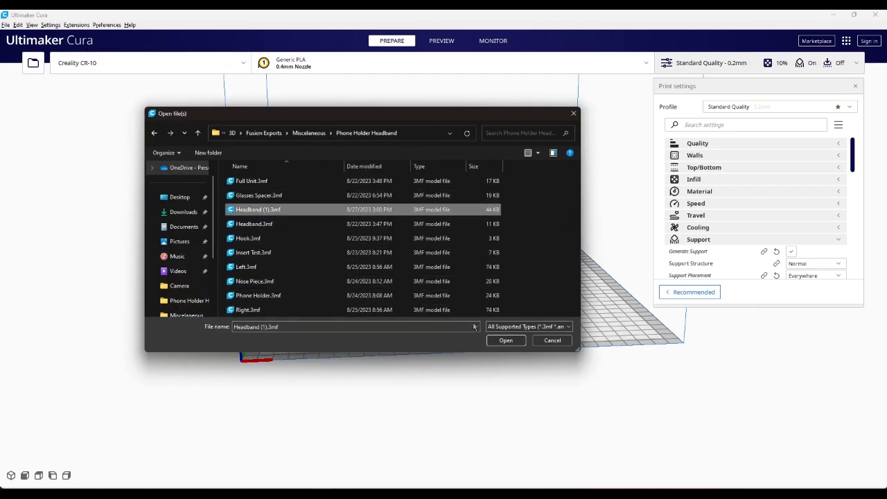
left_click(505, 340)
- Center the headband model on the build plate and rotate it about its vertical axis so it fits diagonally
left_click(574, 310)
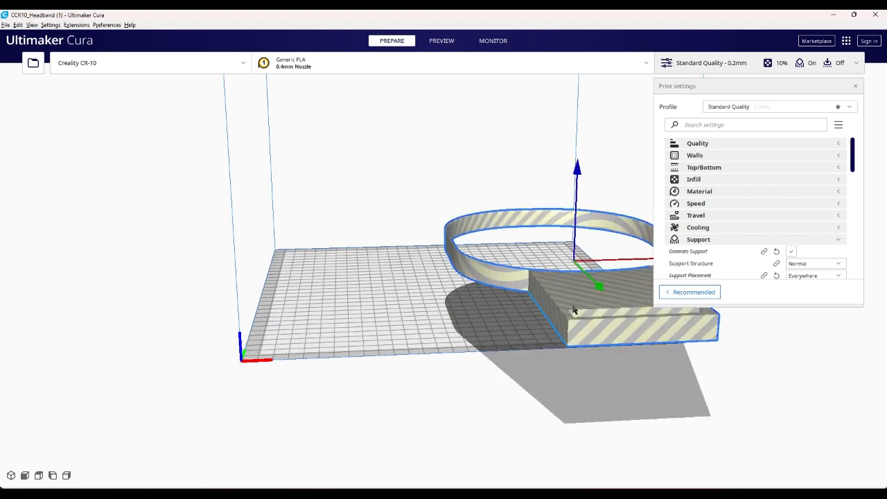
right_click(399, 298)
left_click(410, 303)
right_click_drag(570, 306, 387, 362)
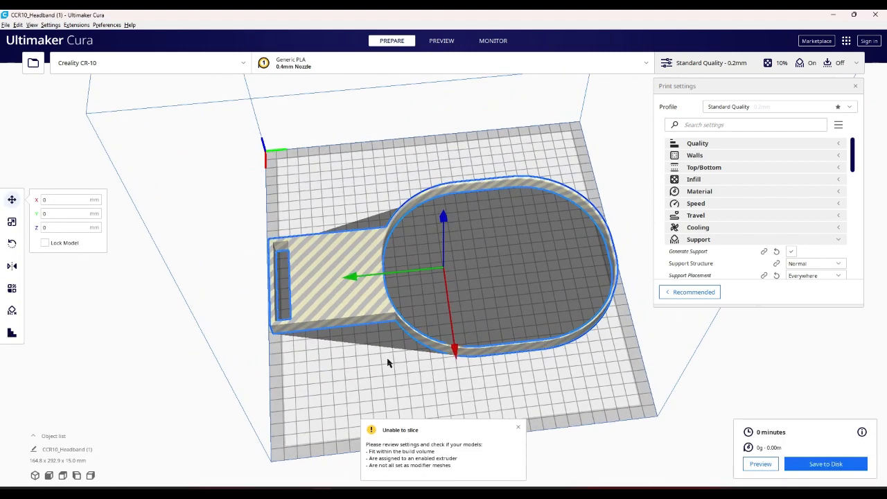
left_click(12, 243)
left_click_drag(392, 217, 454, 188)
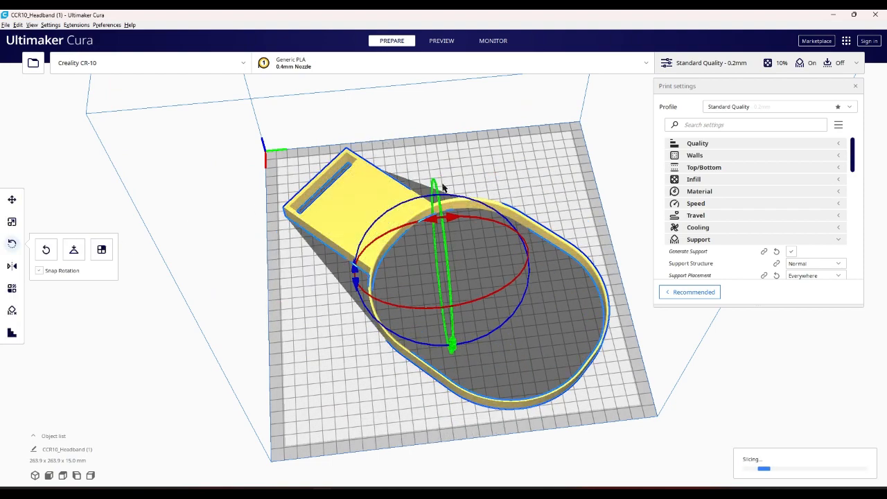
- Examine the headband's underside and top on the build plate, including the slotted mounting plate, to judge its print orientation
right_click_drag(281, 266, 413, 307)
right_click_drag(510, 257, 554, 269)
right_click_drag(492, 374, 457, 220)
scroll(443, 211, "up", 5)
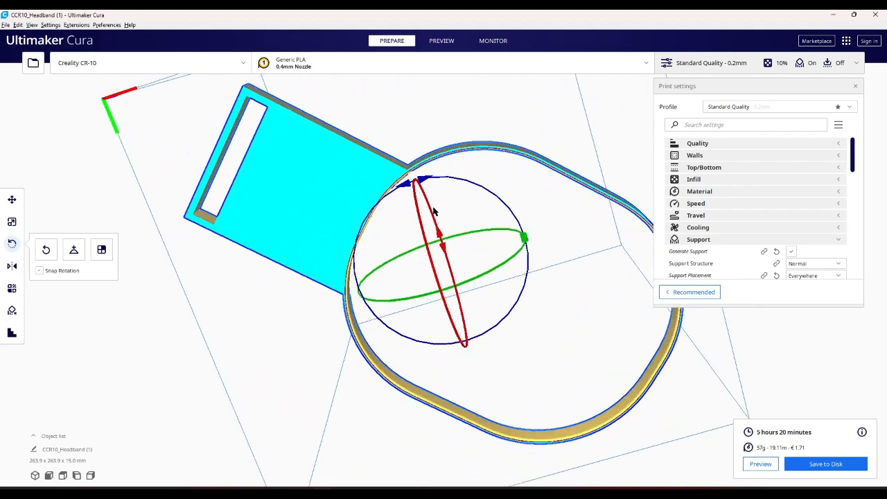
right_click_drag(512, 125, 535, 244)
scroll(537, 236, "down", 3)
right_click_drag(443, 236, 512, 307)
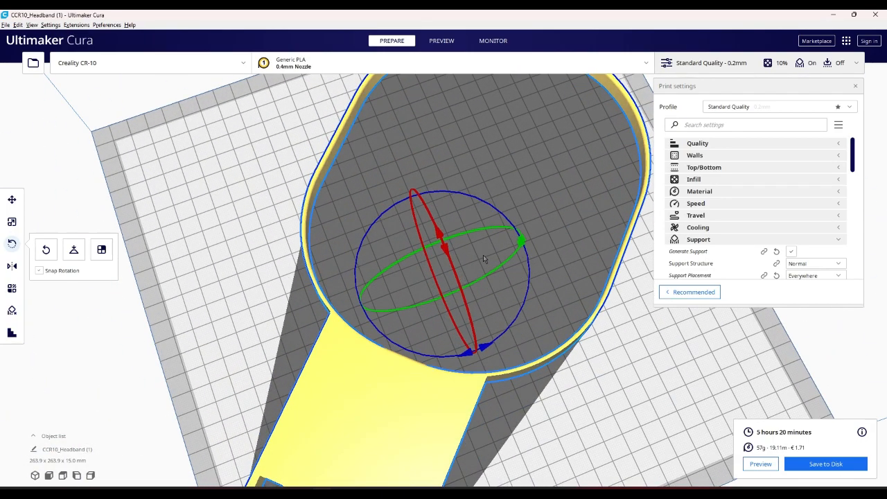
scroll(478, 253, "down", 5)
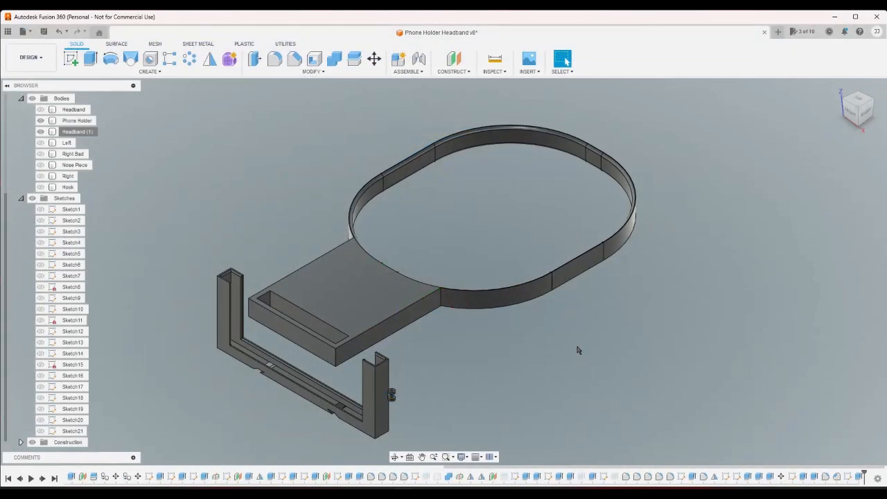
- Switch back to Fusion 360 and examine the inner faces of the phone holder's end channel beside the mounting plate
scroll(503, 348, "up", 2)
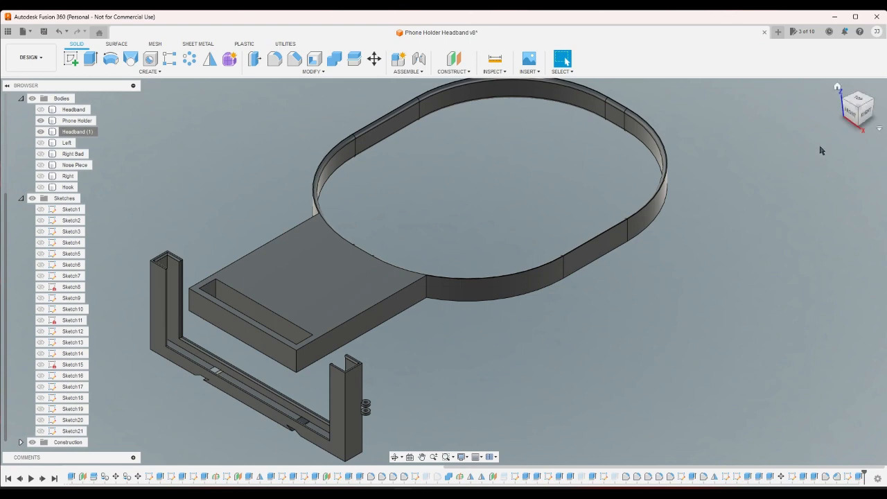
left_click(850, 117)
left_click(838, 87)
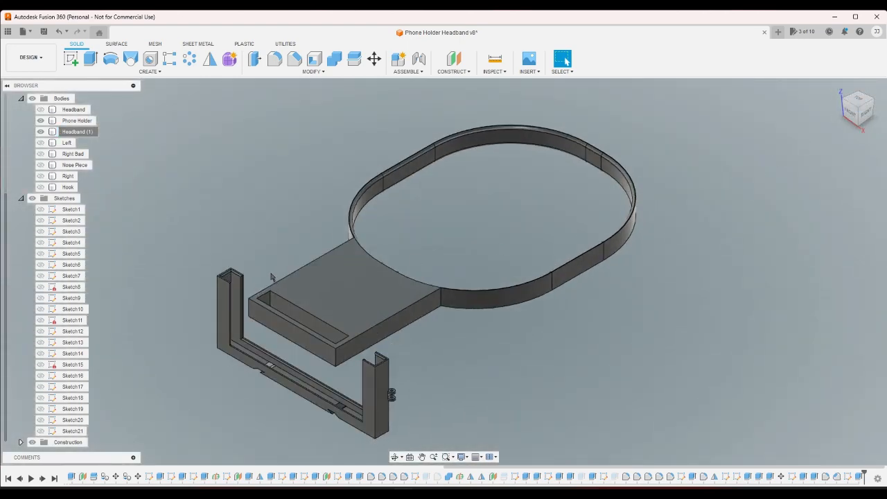
scroll(260, 262, "up", 2)
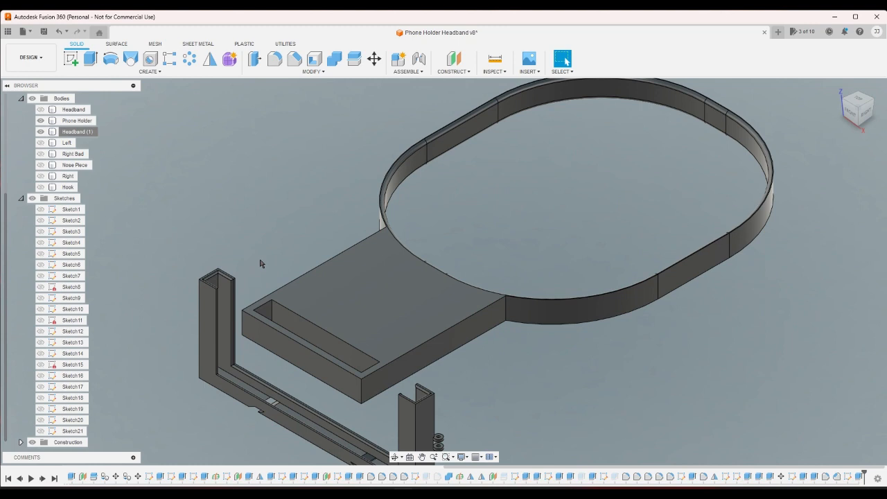
scroll(239, 277, "up", 5)
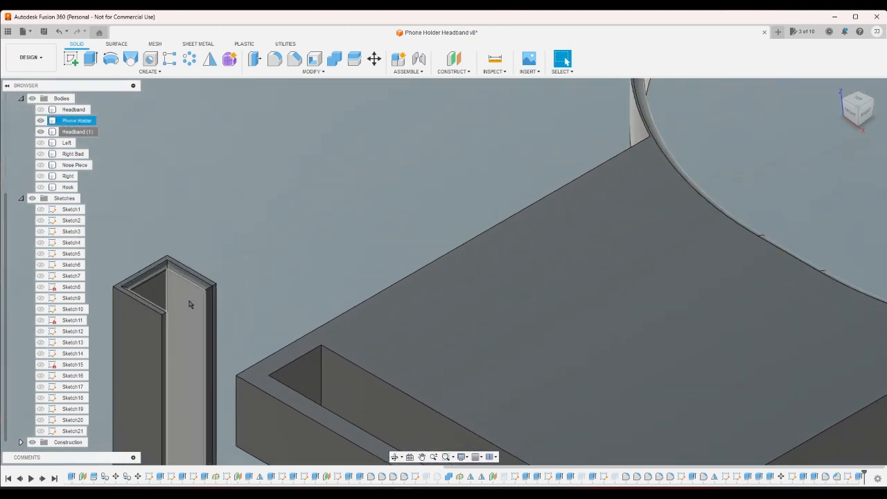
left_click(190, 301)
left_click(224, 251)
left_click(202, 297)
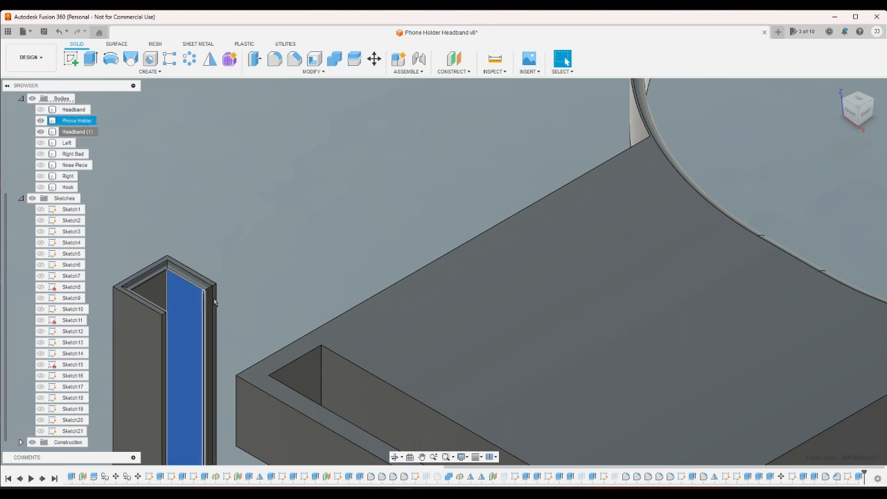
left_click(238, 282)
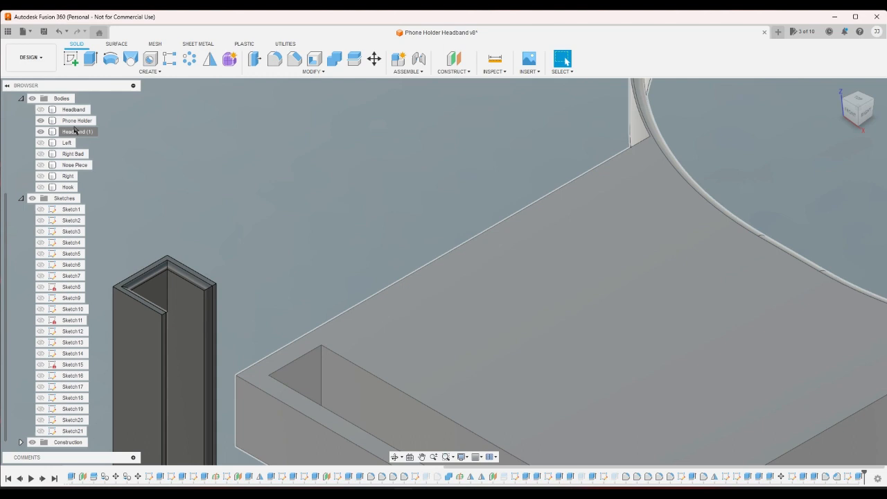
- Highlight the Phone Holder body and its front face, and look through the earlier design history for the features that built it
left_click(77, 120)
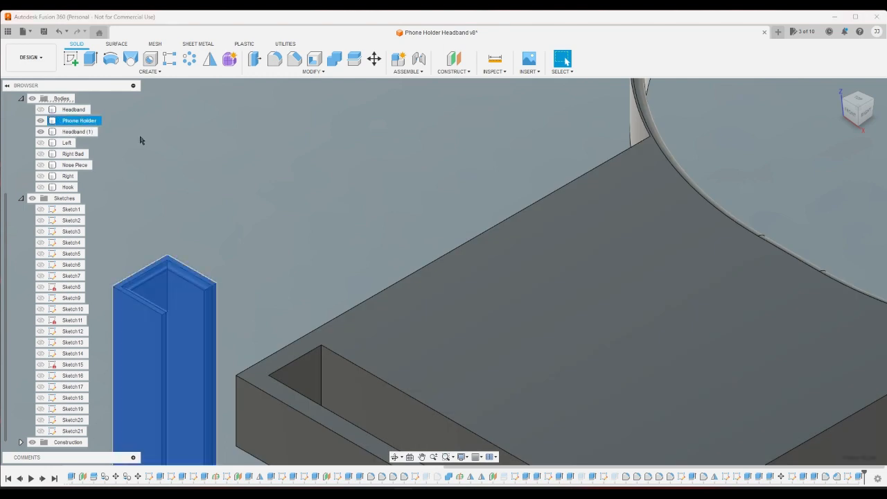
left_click(271, 185)
scroll(267, 185, "down", 5)
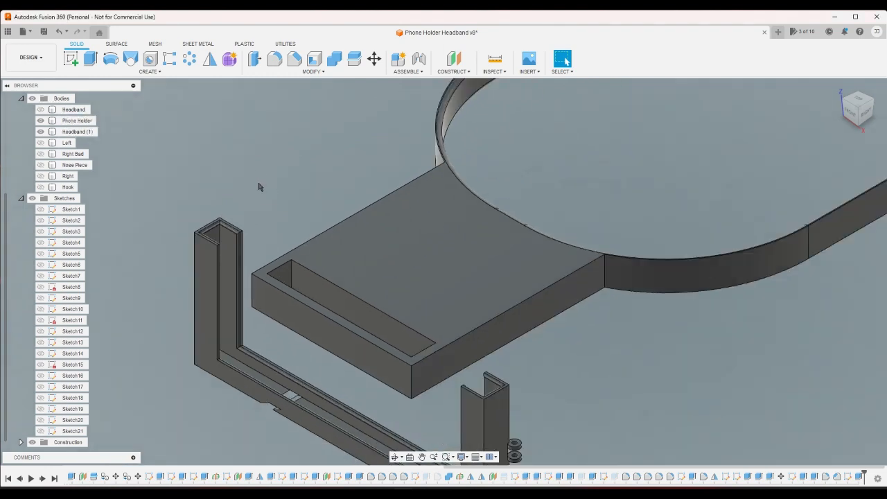
left_click(96, 122)
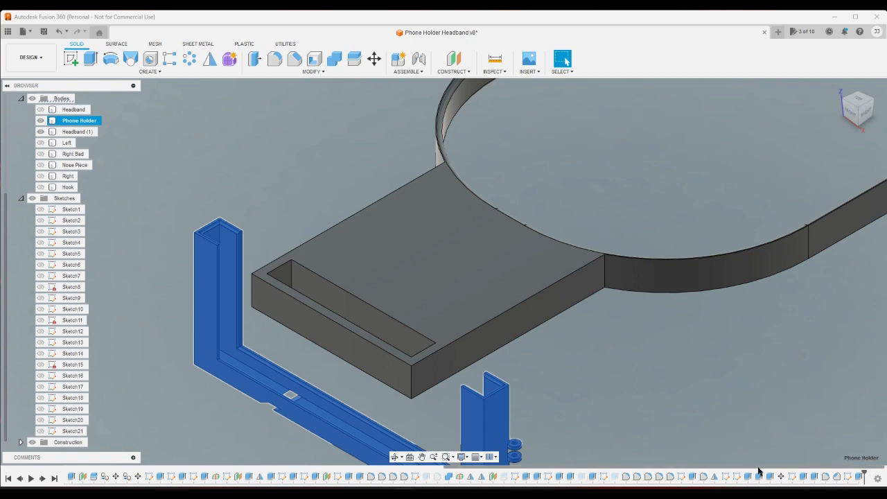
left_click_drag(758, 467, 280, 481)
left_click(222, 425)
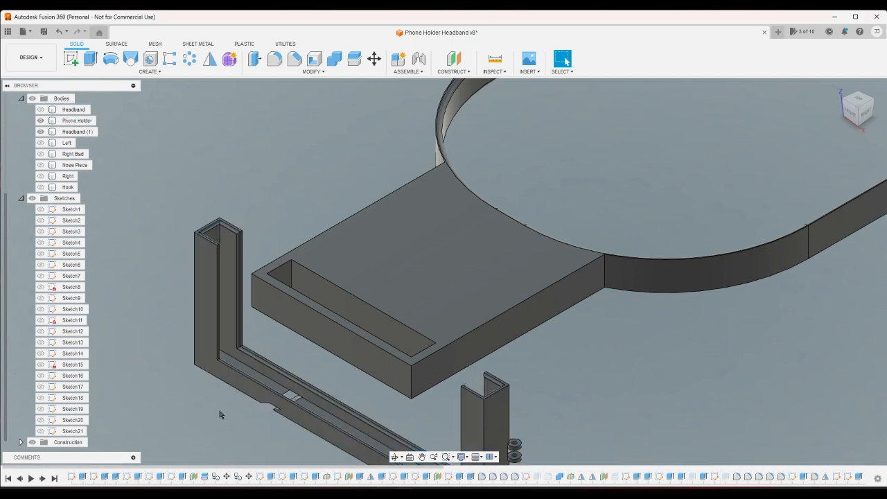
left_click(195, 343)
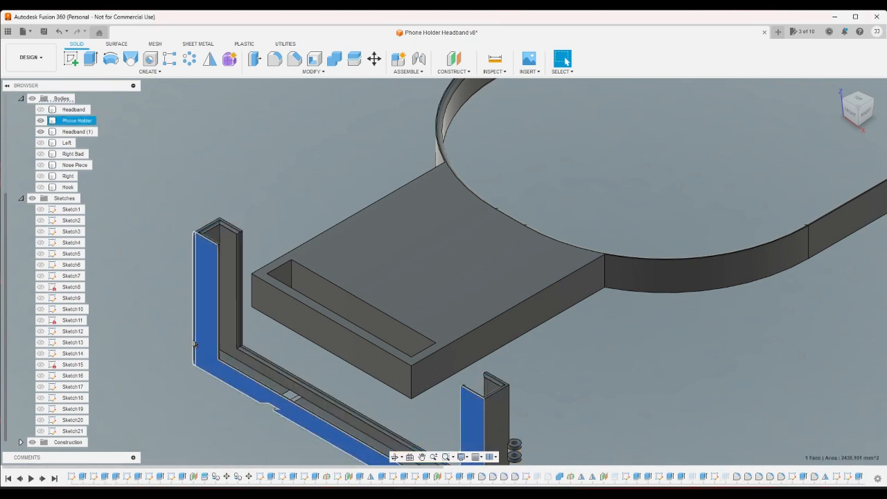
left_click(192, 369)
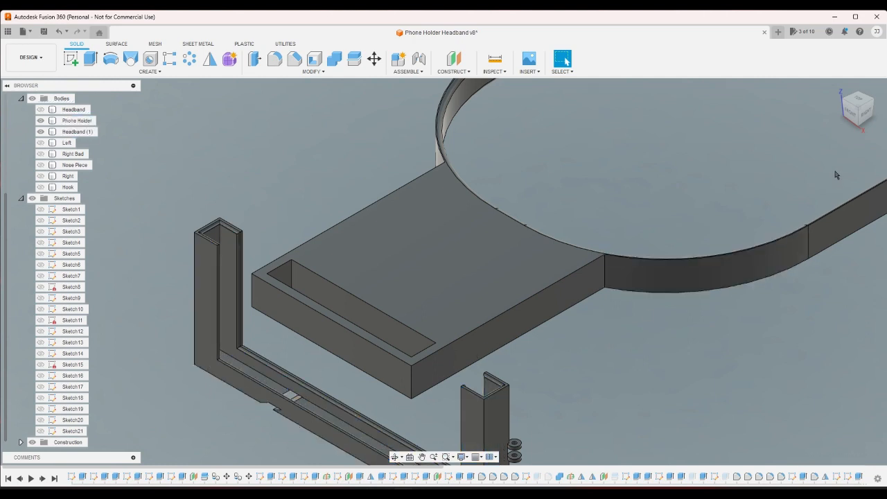
- Select the phone holder's back rail face and inspect the settings of the cut extrude based on Sketch8, leaving them as they are
left_click(867, 112)
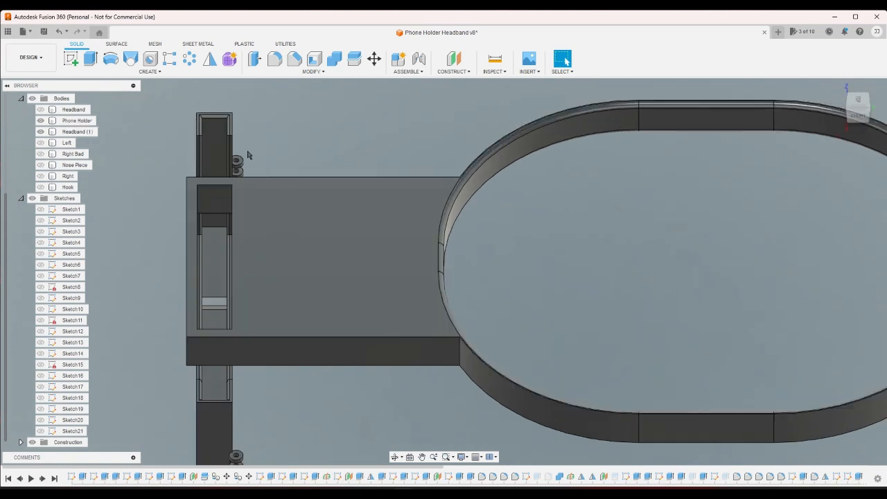
left_click(218, 125)
left_click(237, 108)
scroll(249, 130, "up", 10)
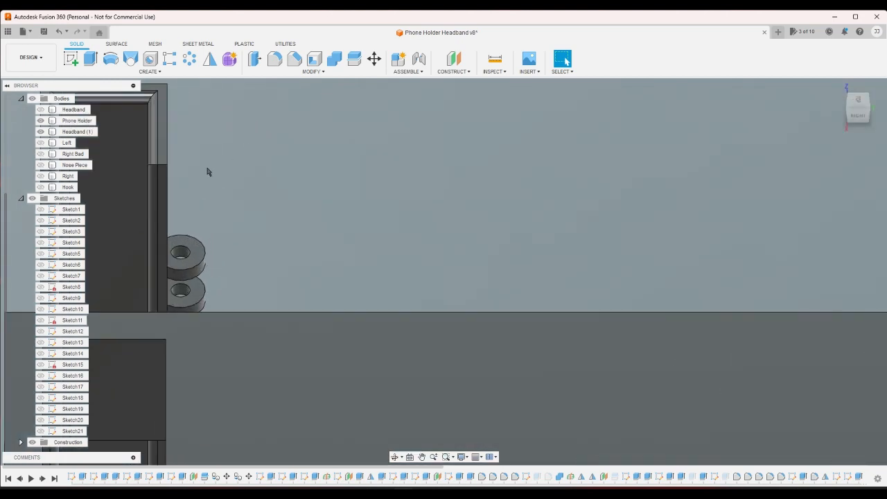
left_click(163, 197)
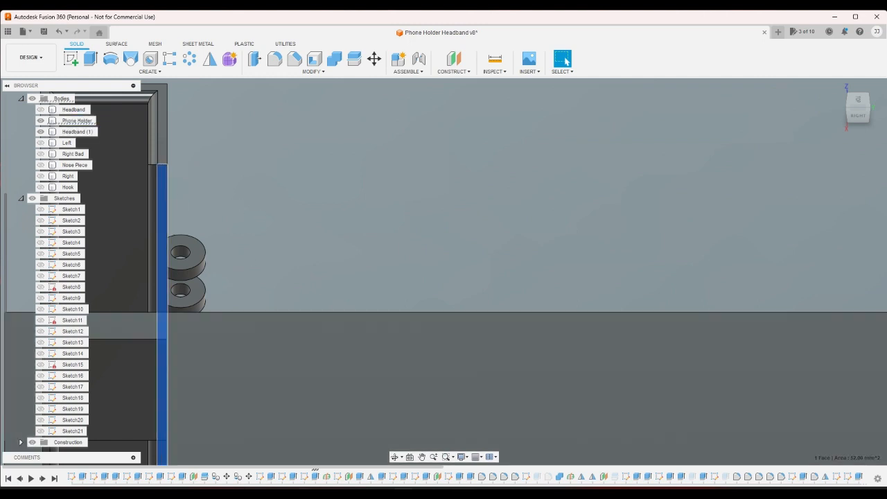
left_click(307, 476)
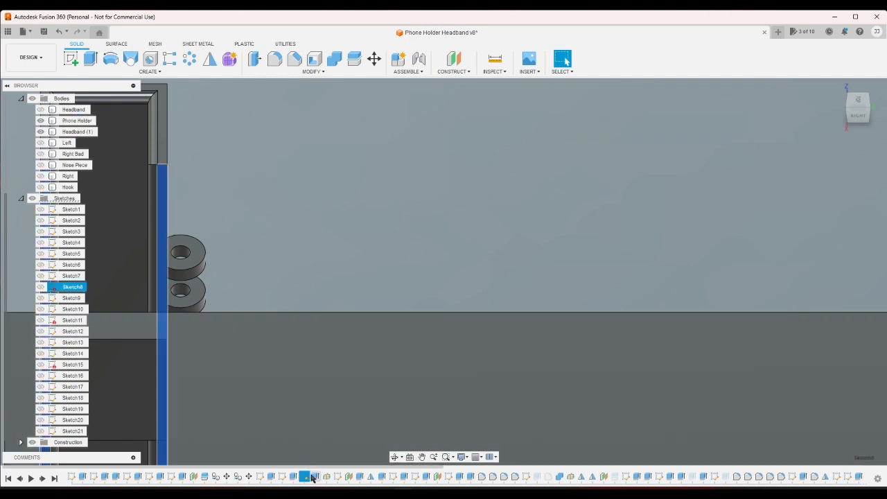
double_click(311, 477)
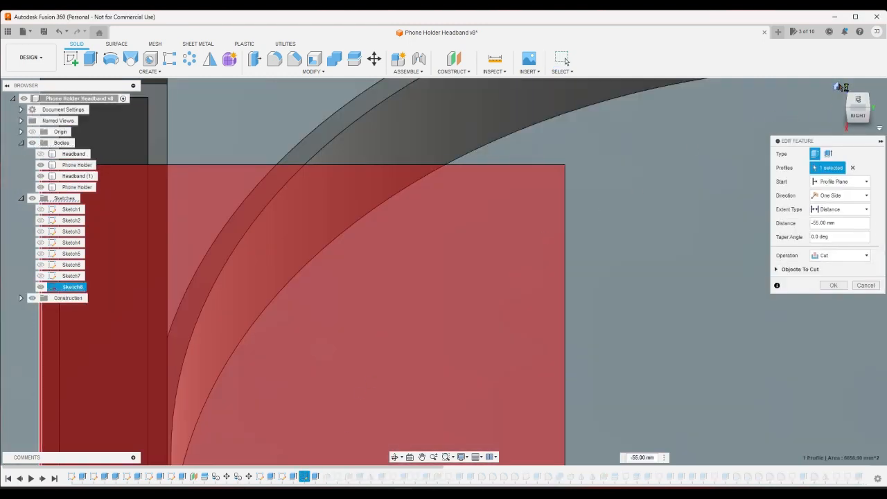
left_click(837, 86)
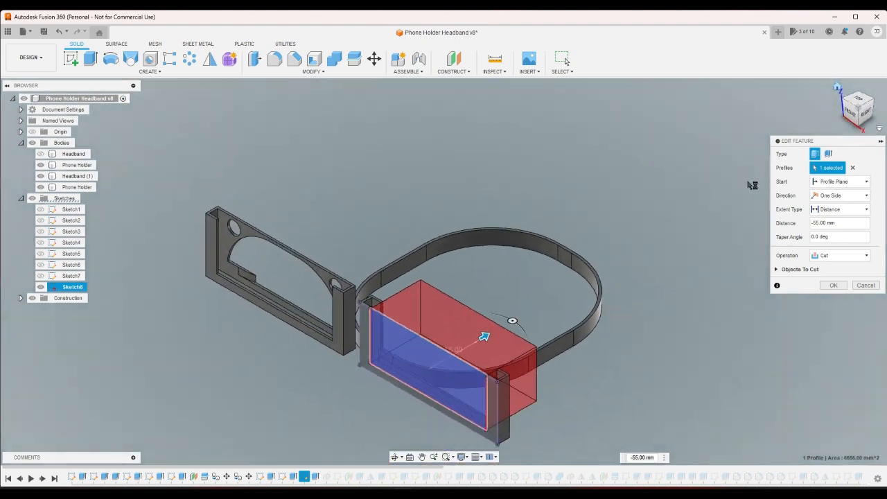
left_click(864, 286)
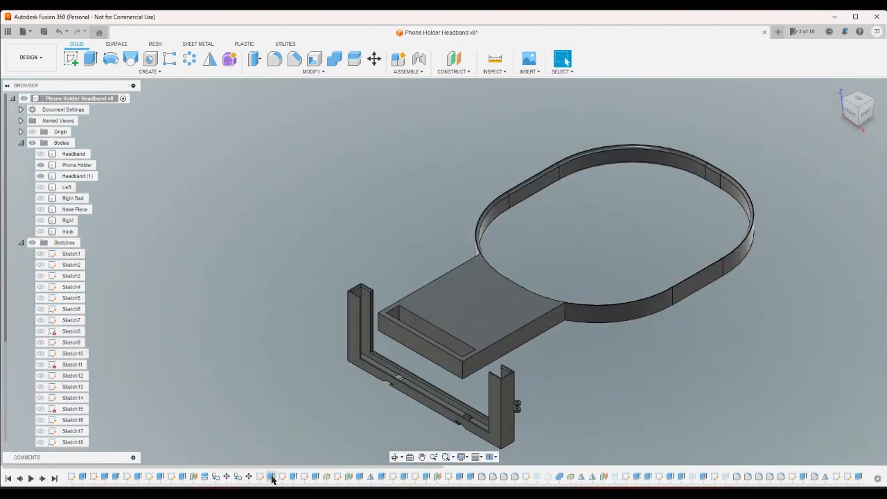
- Open the cut extrude based on Sketch6 for editing and try the Distance extent type
left_click(271, 478)
double_click(271, 477)
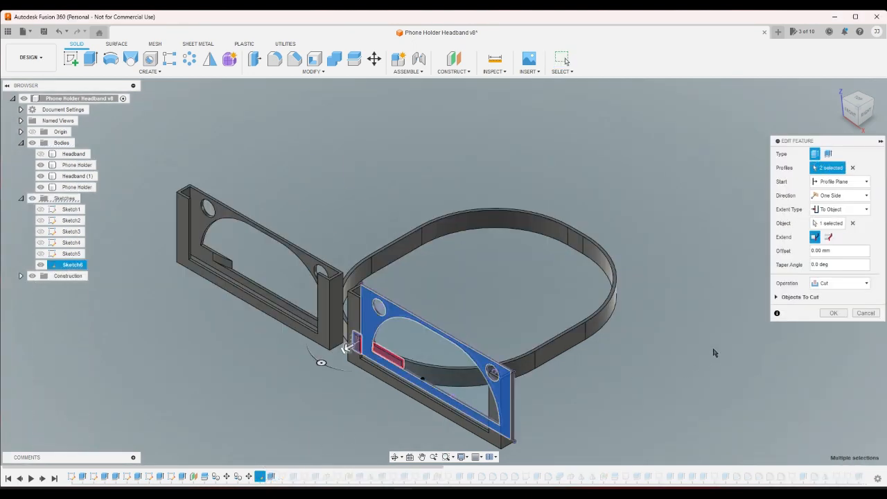
left_click(857, 211)
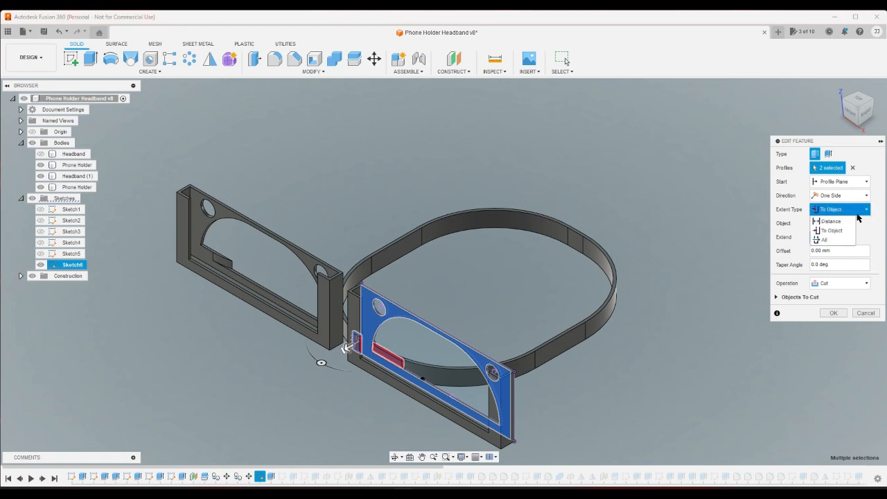
left_click(831, 221)
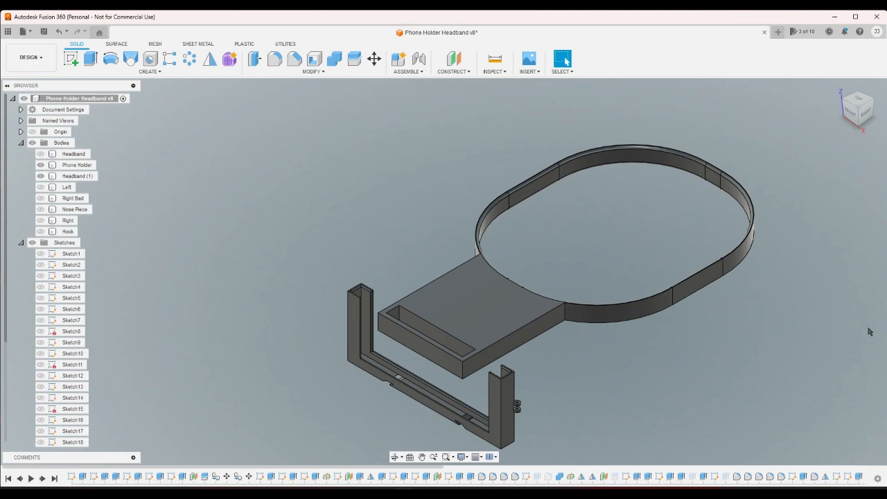
- Examine the phone holder against the headband from the right side and look closely at the upper end of its channel
scroll(438, 350, "up", 2)
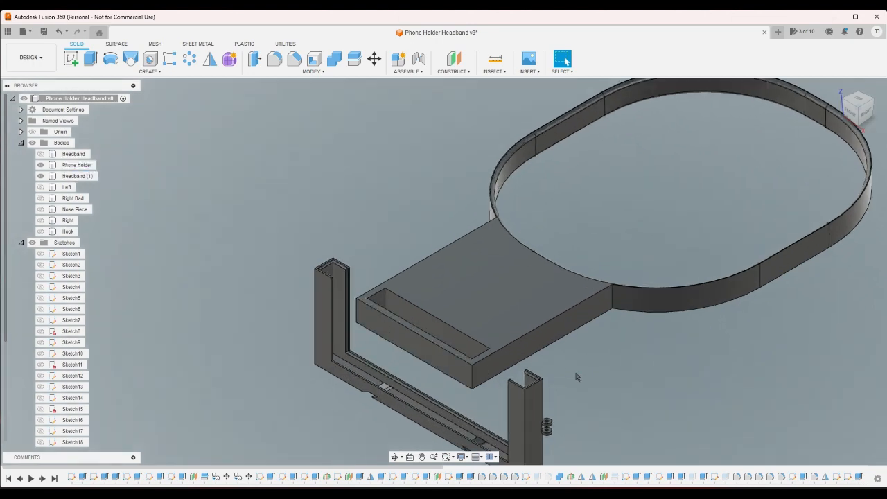
left_click(857, 114)
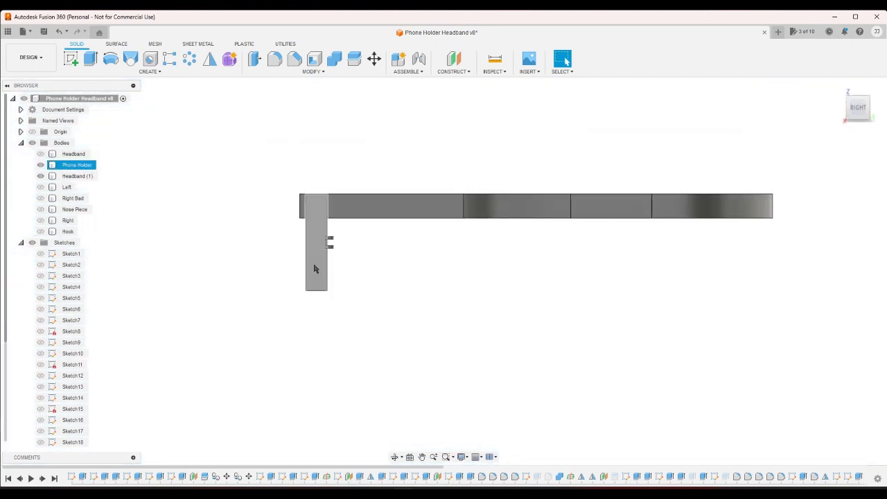
left_click(838, 87)
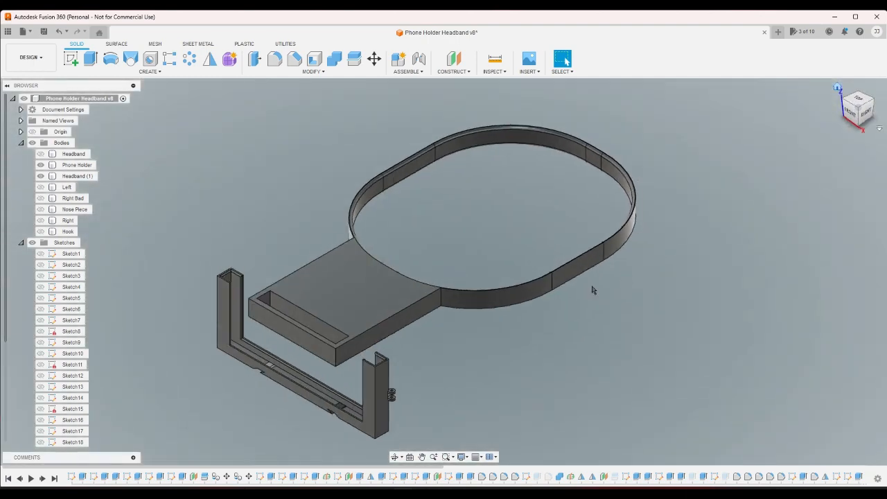
scroll(326, 322, "up", 3)
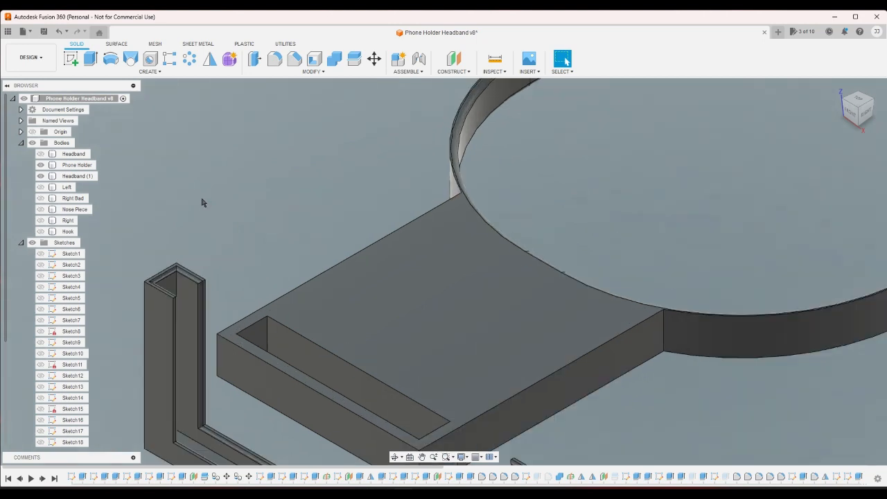
scroll(201, 207, "up", 3)
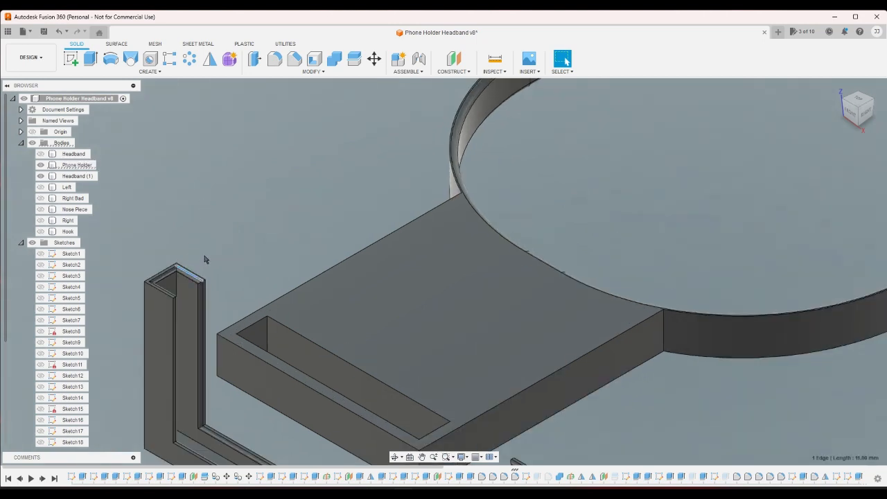
- Select the rounded inner face at the phone holder channel's upper end and suppress the fillet feature that rounds the channel's edges
scroll(190, 270, "up", 2)
left_click(188, 284)
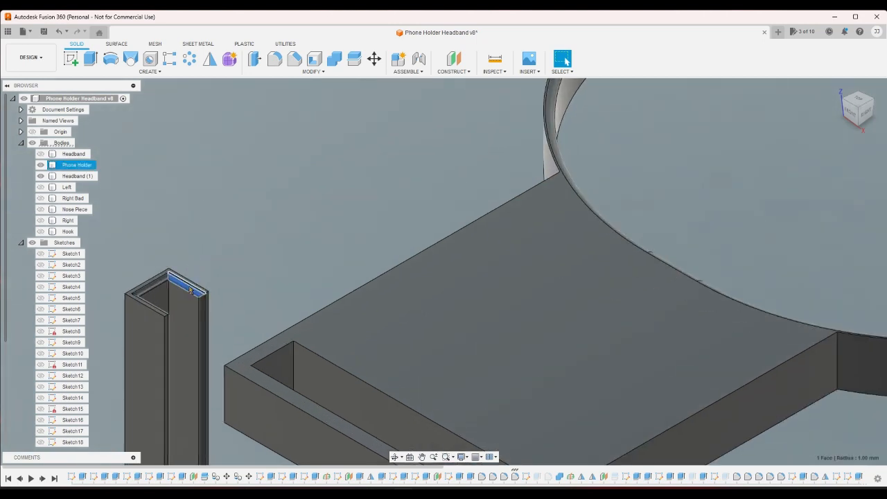
scroll(263, 193, "down", 1)
scroll(263, 193, "down", 4)
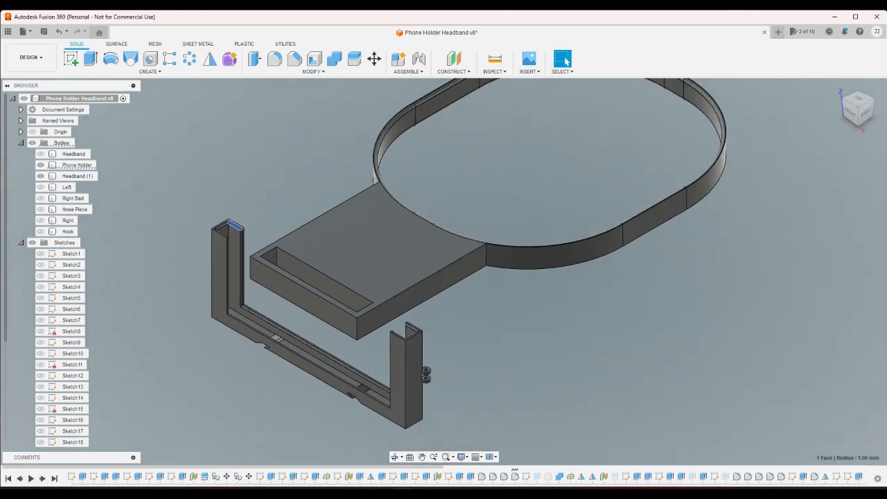
right_click(516, 481)
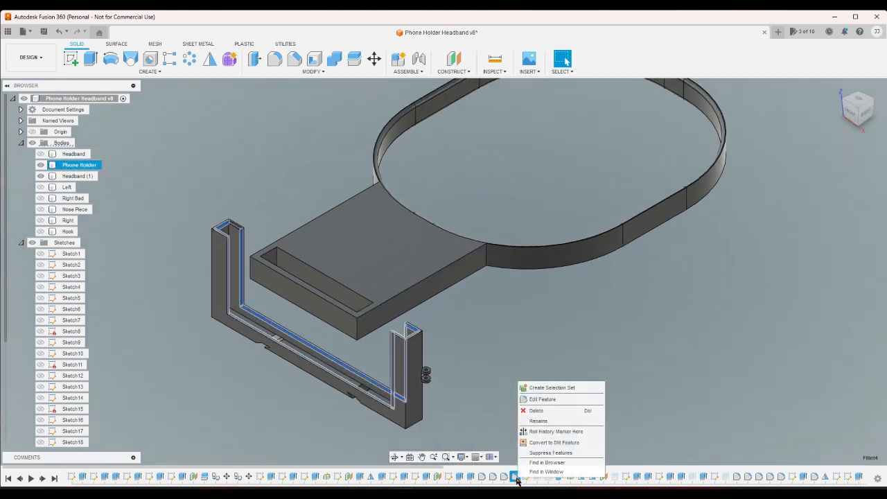
left_click(530, 459)
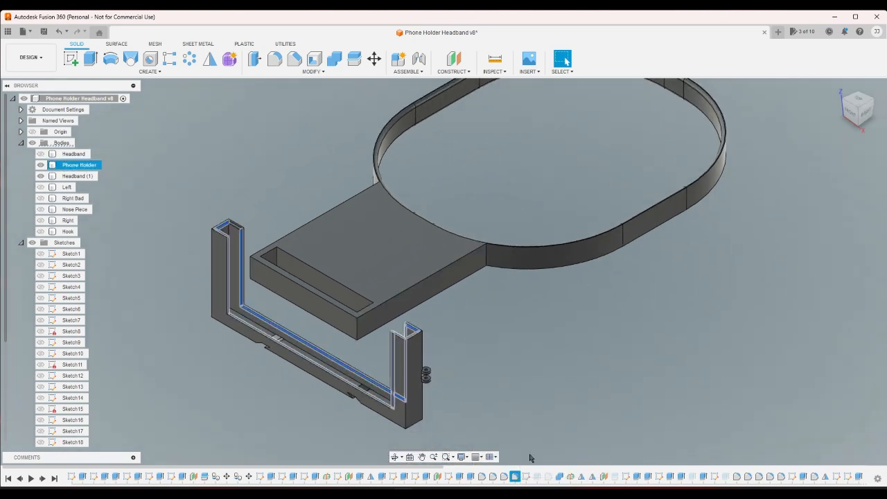
left_click(509, 423)
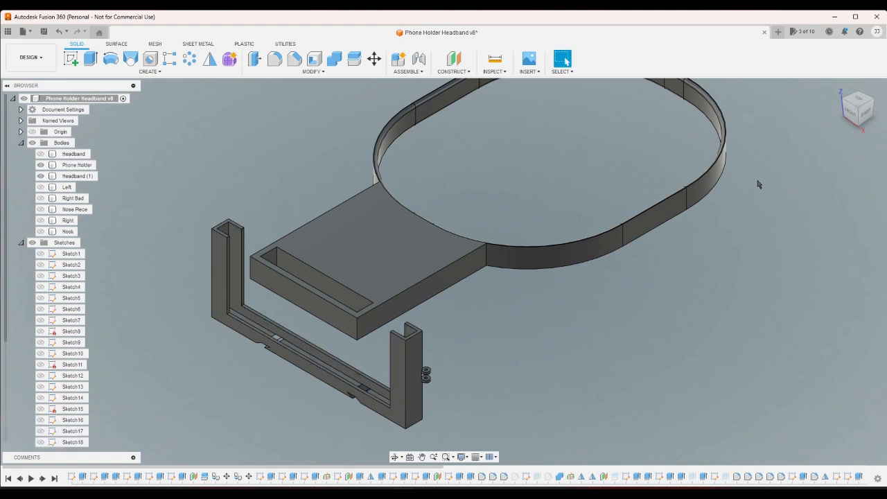
- Examine the phone holder and its channel ends from the top and from several corner views, ending in the home view
left_click(856, 99)
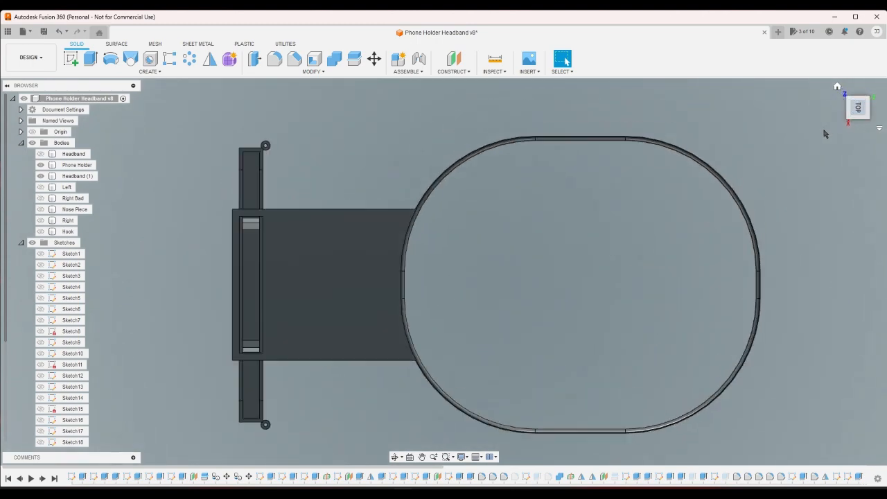
scroll(267, 198, "up", 5)
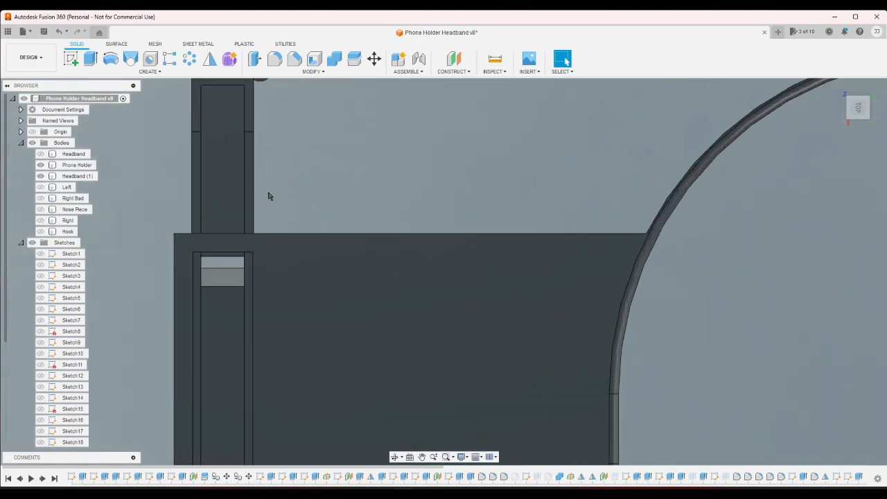
left_click(849, 102)
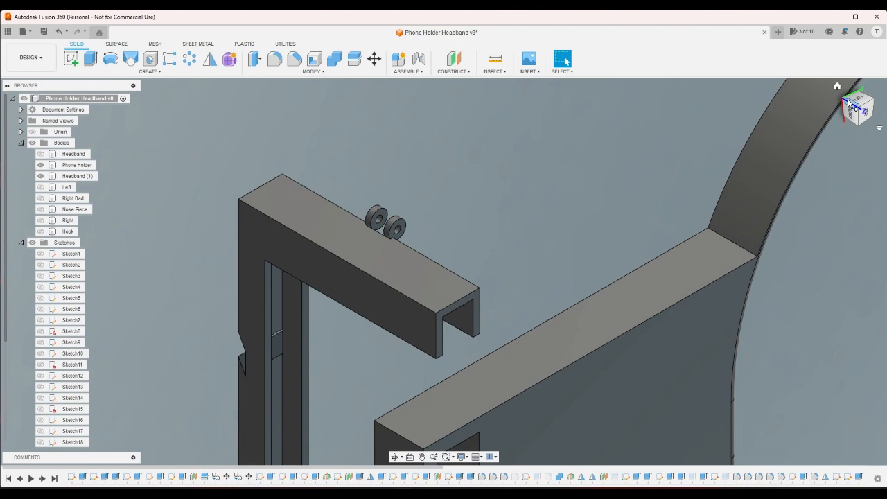
left_click(837, 88)
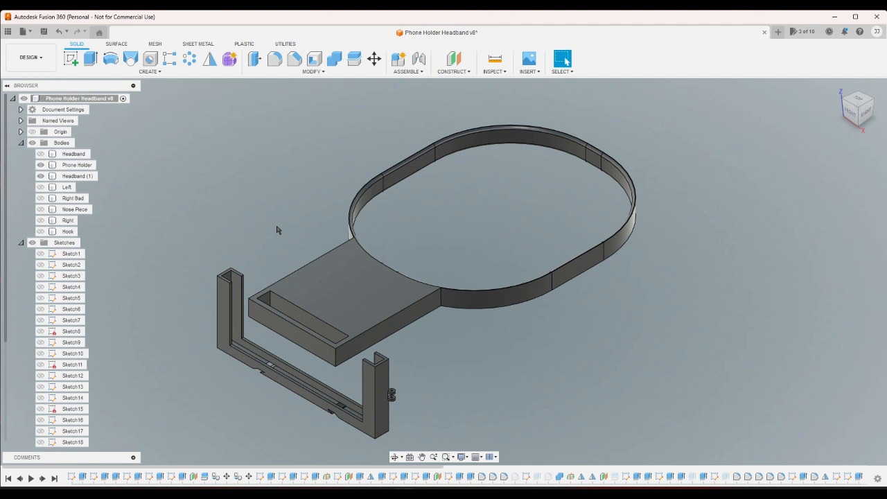
left_click(866, 111)
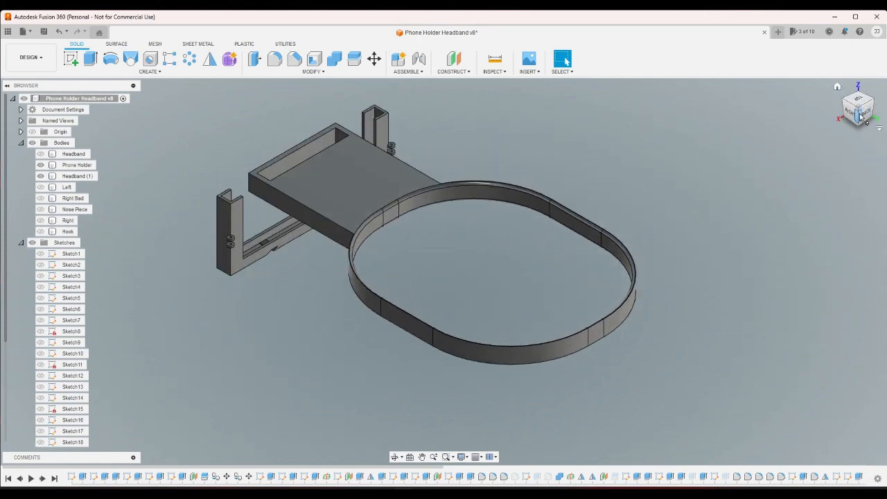
left_click(844, 102)
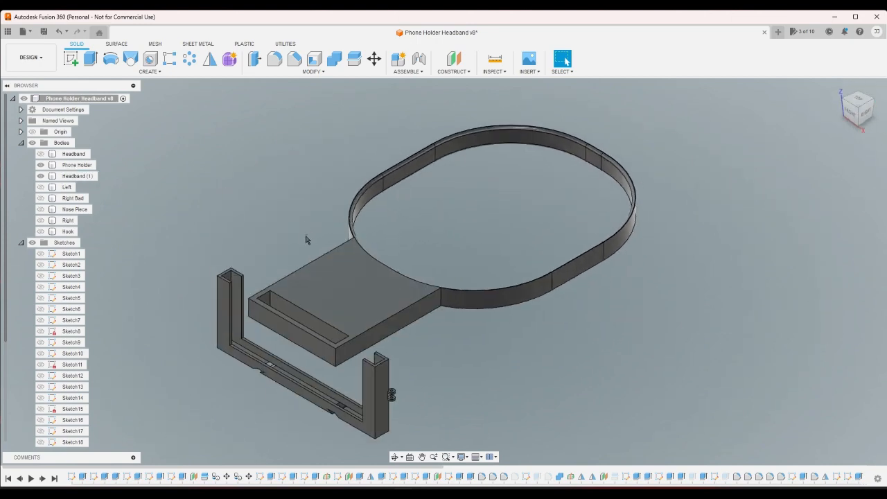
- Select the phone holder's upper end face and inspect the settings of Extrude2, leaving them as they are
scroll(232, 273, "up", 6)
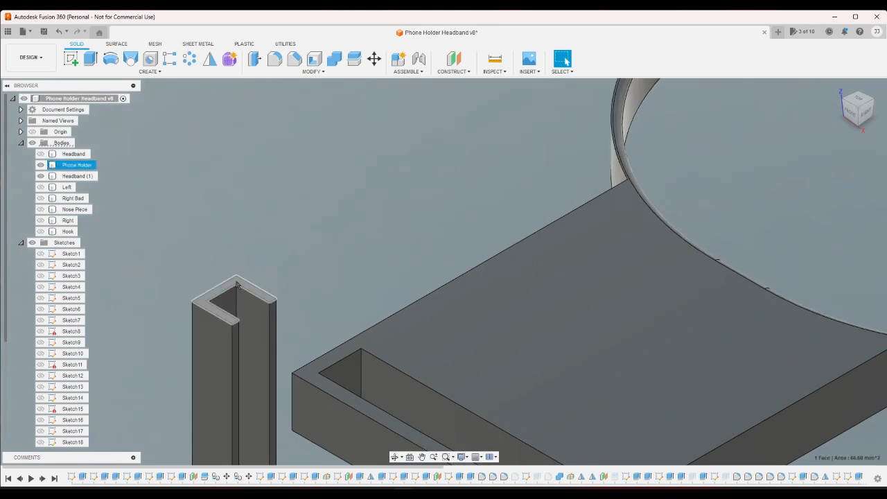
left_click(238, 284)
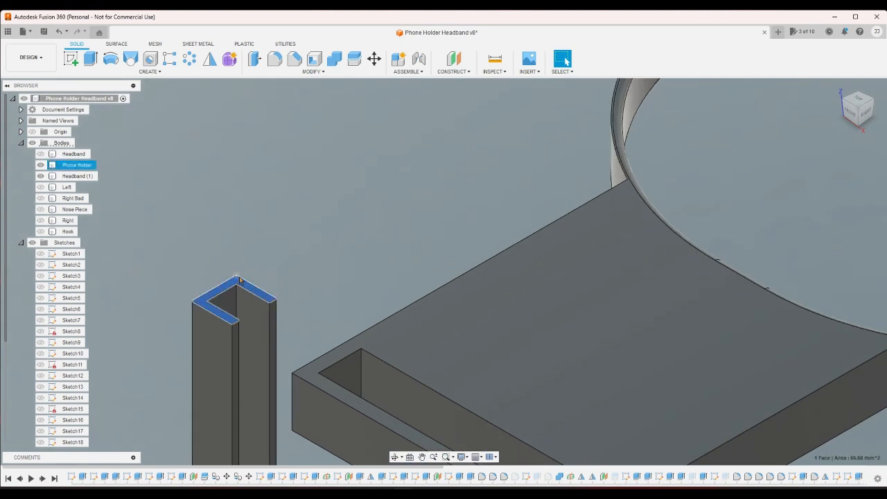
left_click(83, 477)
left_click(105, 477)
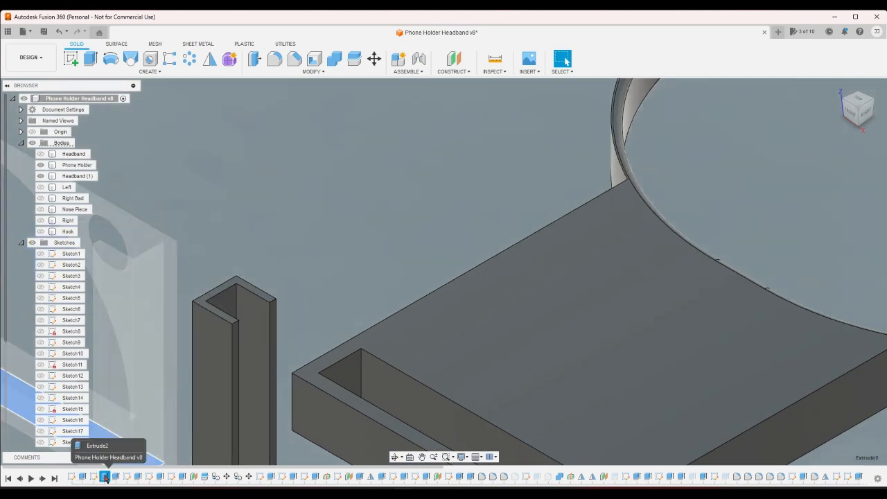
scroll(286, 263, "down", 5)
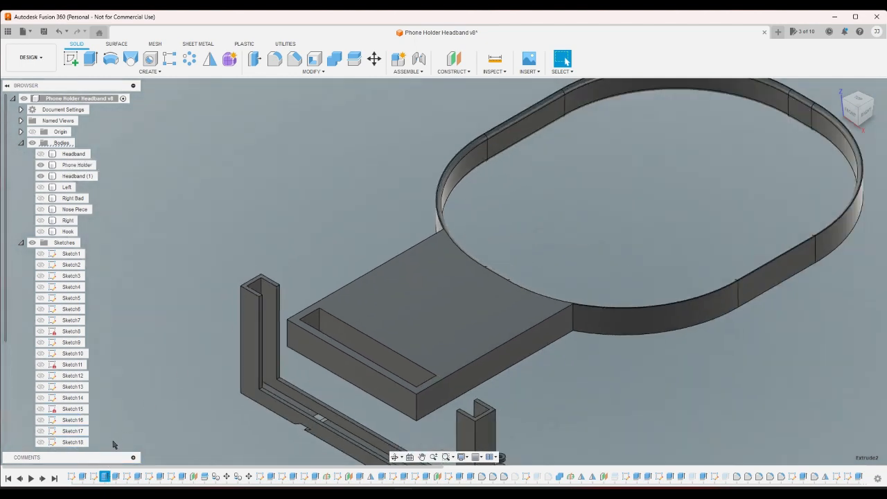
double_click(106, 477)
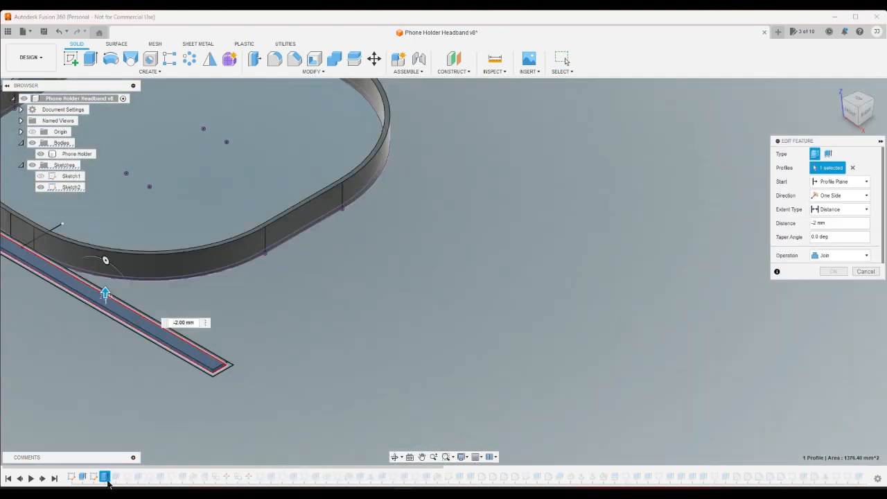
left_click(865, 271)
- Look through the earliest extrudes in the design history, up to Extrude4, for the one that sets the phone holder's height
left_click(115, 477)
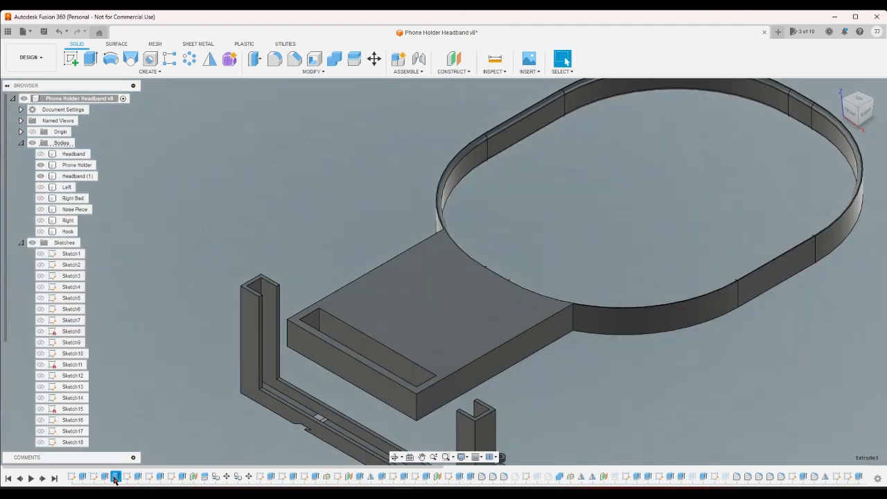
scroll(236, 288, "up", 7)
scroll(140, 294, "down", 3)
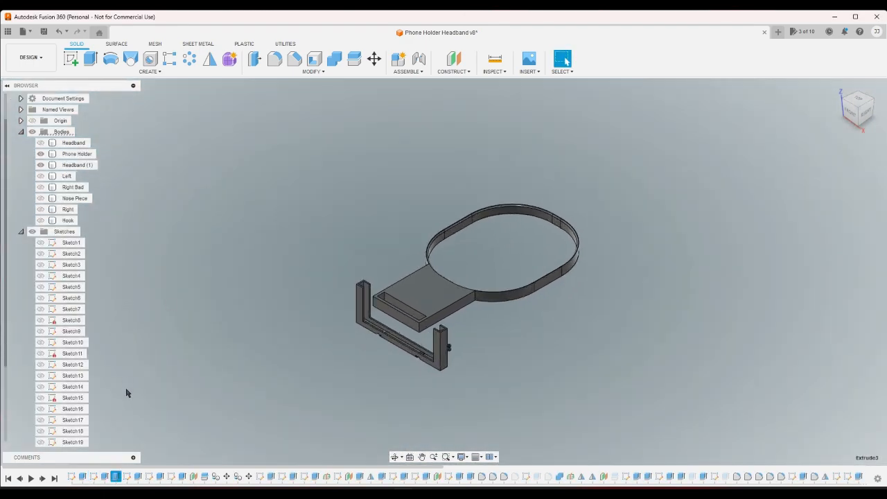
left_click(128, 394)
left_click(104, 477)
left_click(173, 417)
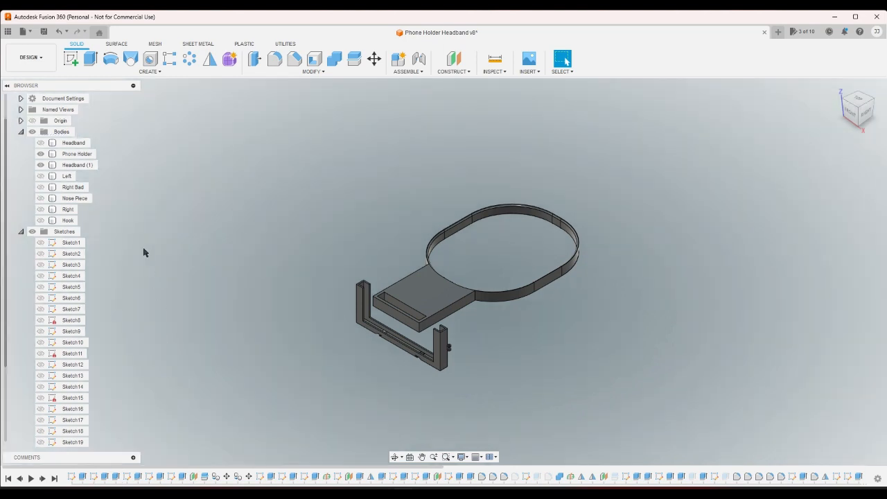
left_click(83, 476)
left_click(105, 477)
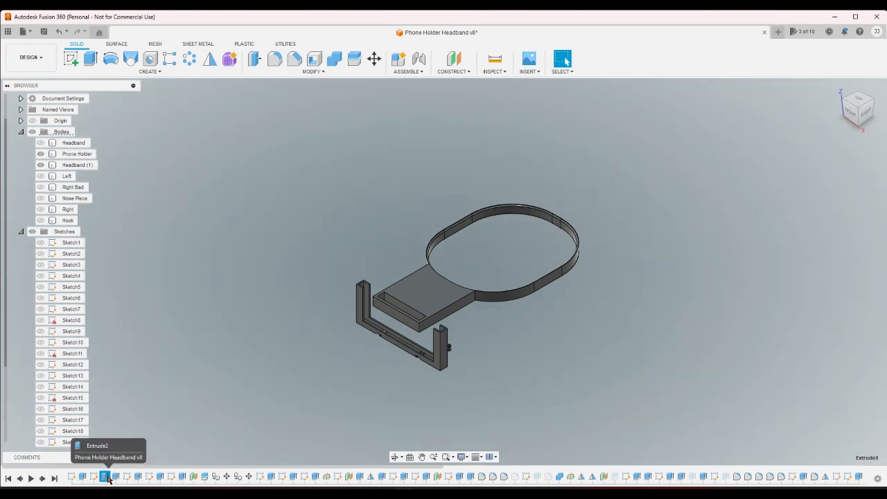
left_click(116, 478)
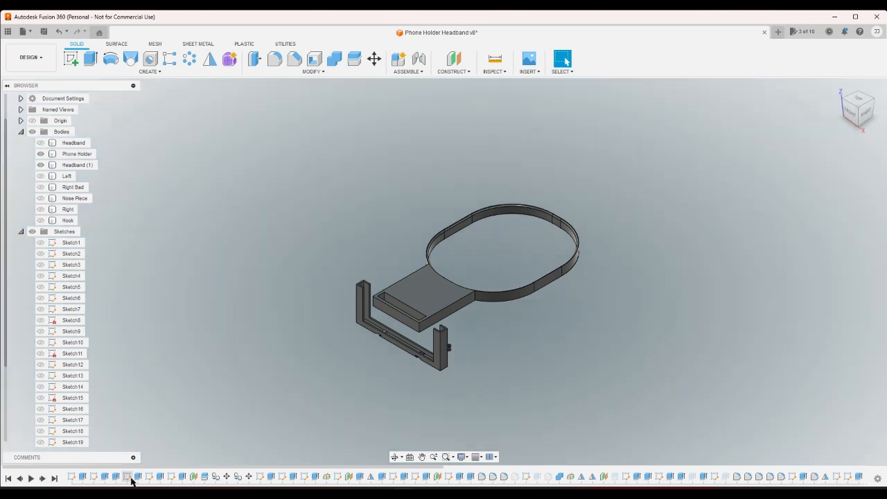
left_click(138, 478)
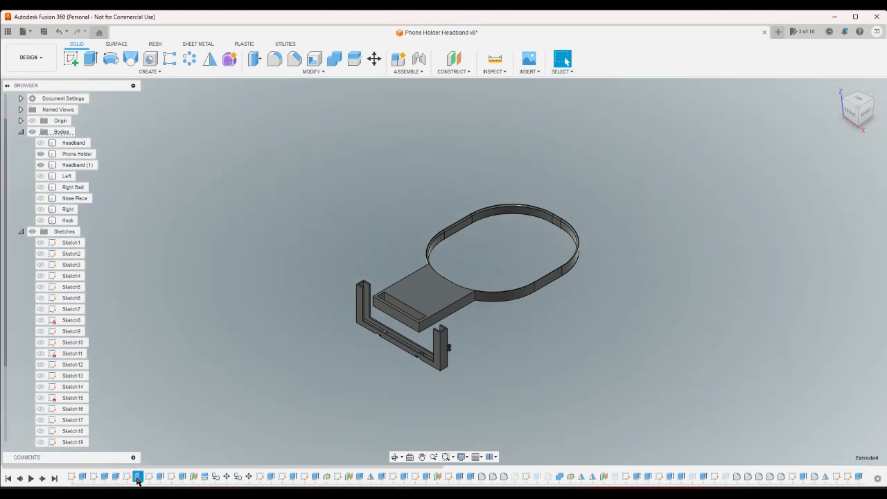
- Show the original Headband body and highlight the early extrudes up to Extrude6 and Plane1 against it
left_click(40, 142)
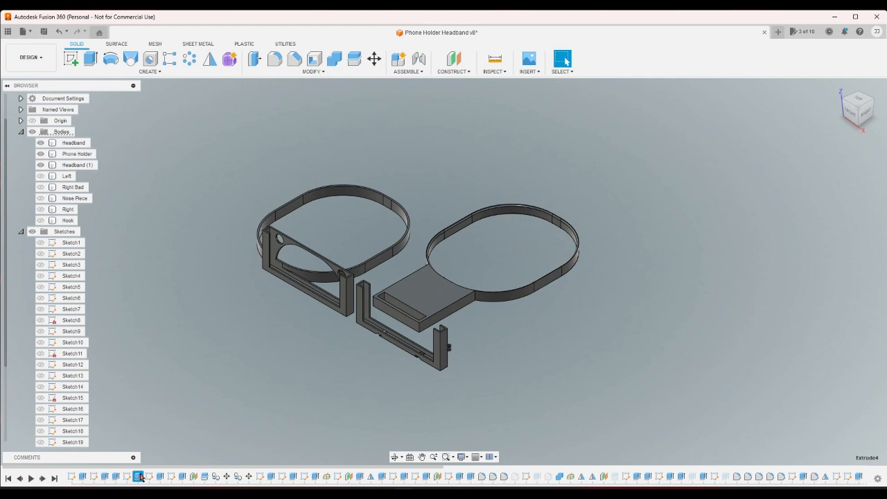
left_click(116, 478)
left_click(204, 371)
left_click(160, 477)
left_click(182, 476)
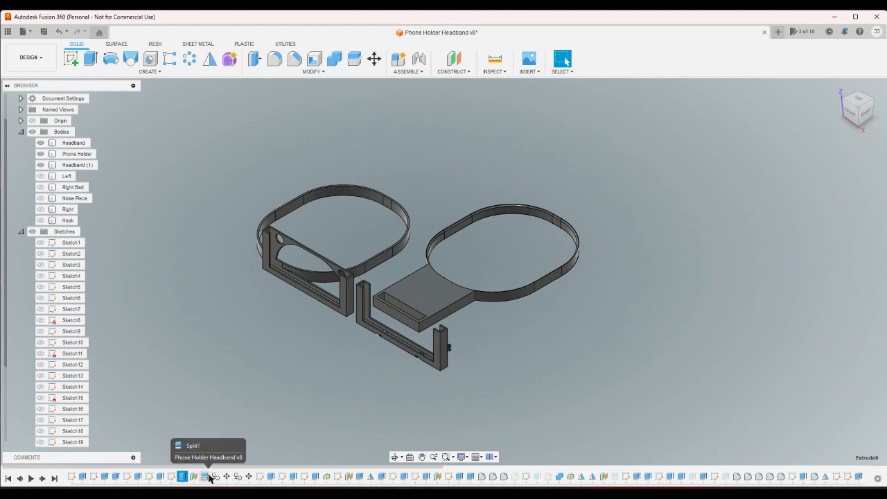
left_click(193, 477)
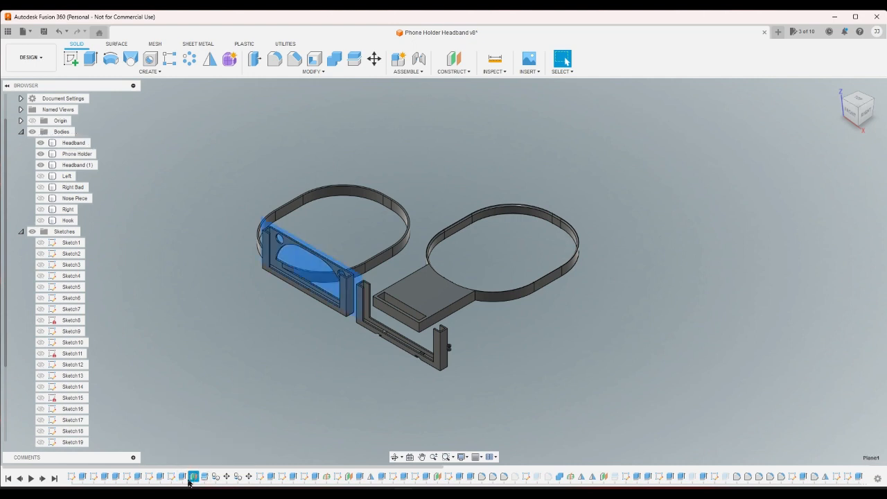
left_click(183, 477)
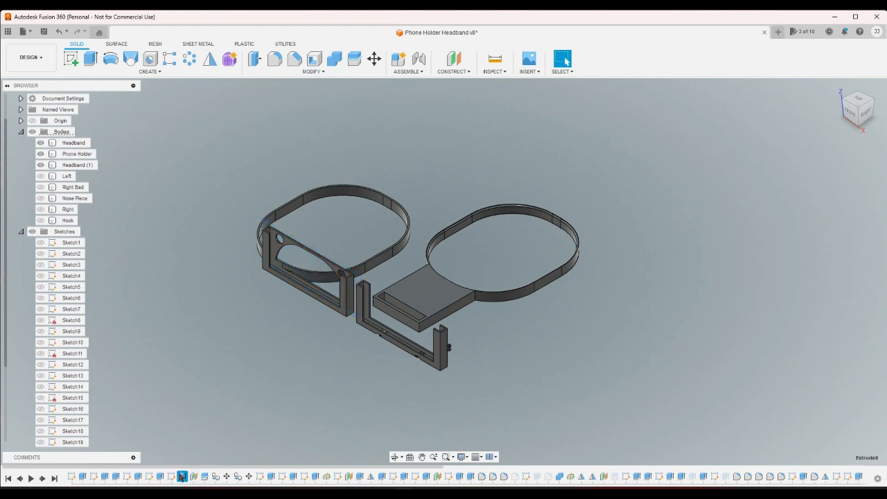
- Go back through the early extrudes and check the settings of Extrude2 again, discarding the edit
left_click(160, 477)
left_click(138, 476)
left_click(115, 476)
left_click(83, 476)
double_click(104, 476)
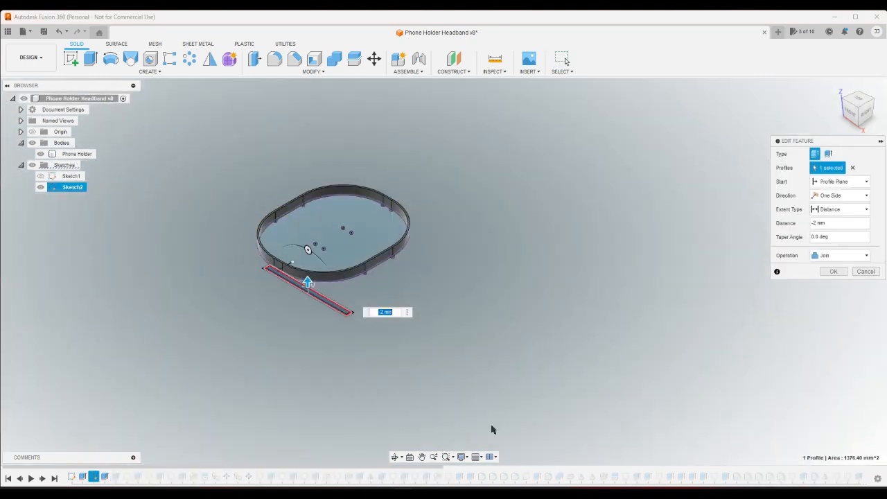
left_click(865, 271)
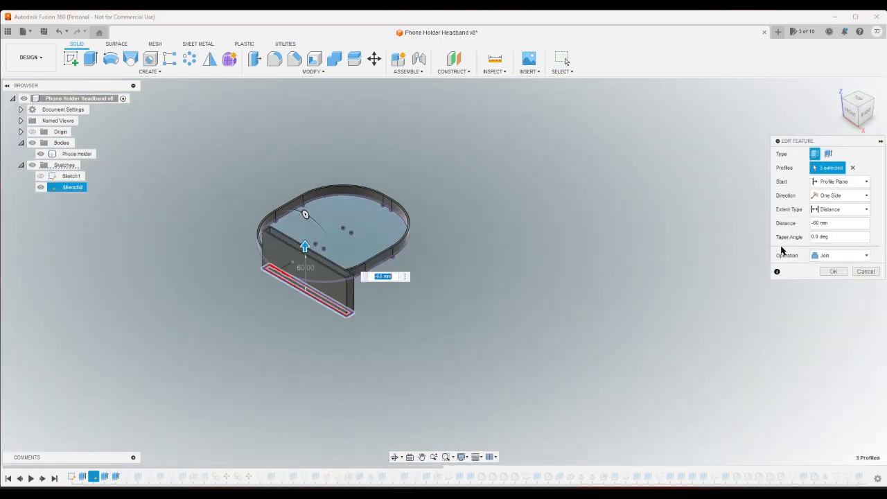
- Set the distance of the three-profile join extrude based on Sketch2 to -72 mm and apply it
left_click(393, 276)
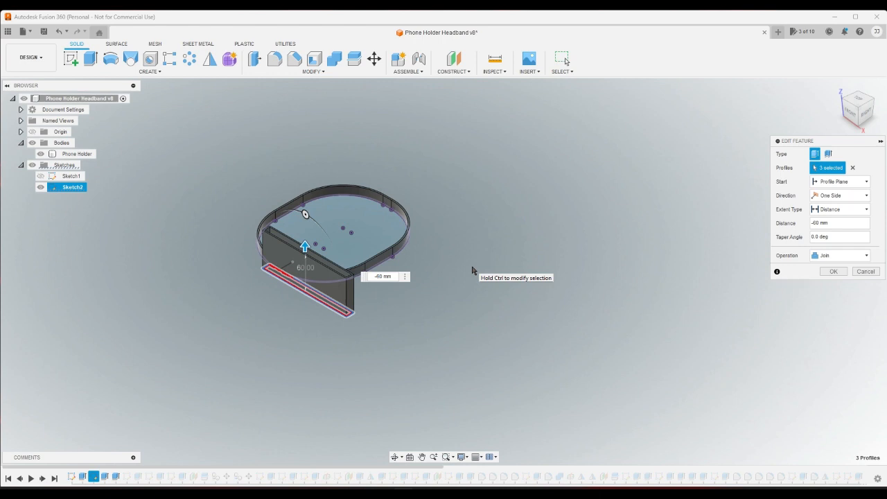
type("72")
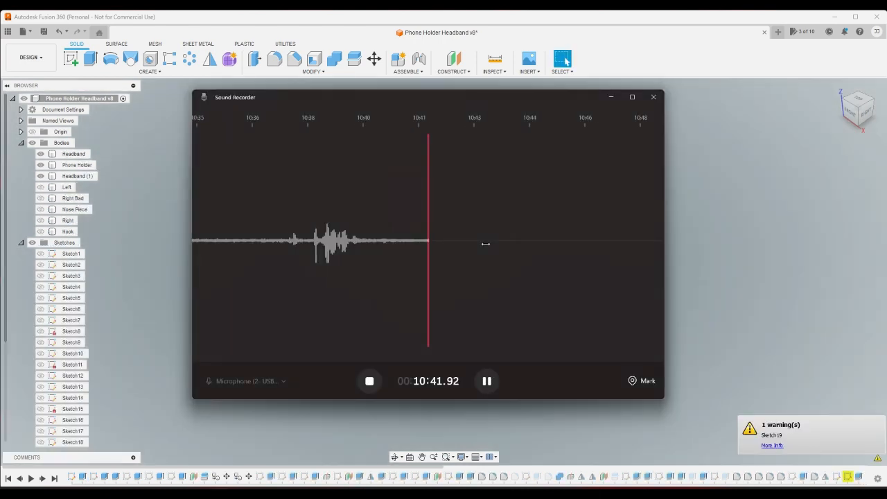
left_click(774, 233)
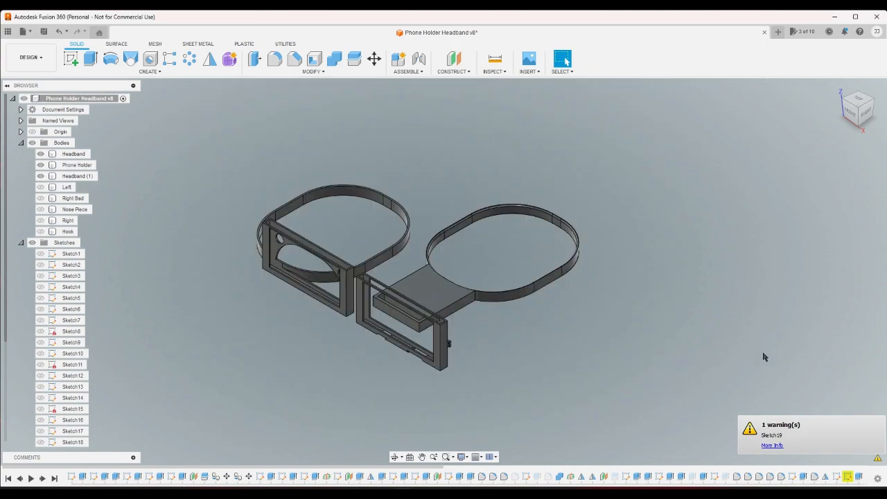
- Open Sketch19 and examine its dimensions and the angled notches along the phone holder's lower edge, closing the sketch without edits
double_click(847, 476)
scroll(530, 236, "up", 5)
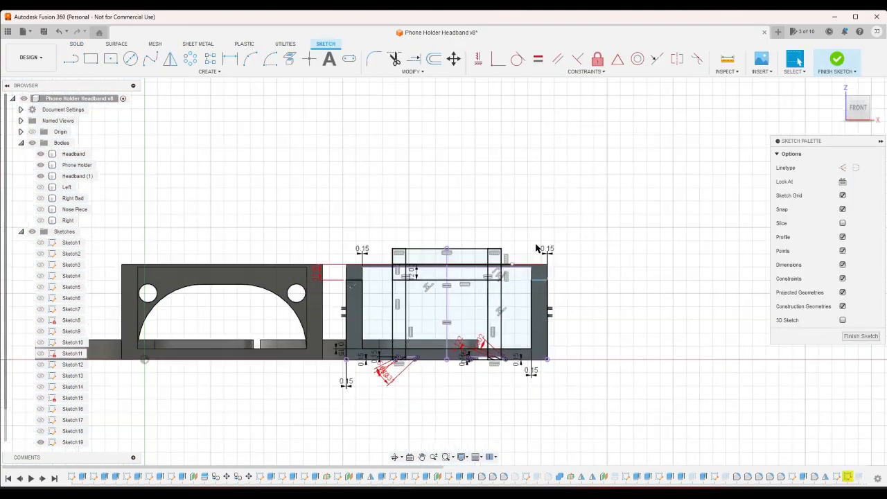
scroll(594, 247, "down", 2)
scroll(537, 390, "up", 5)
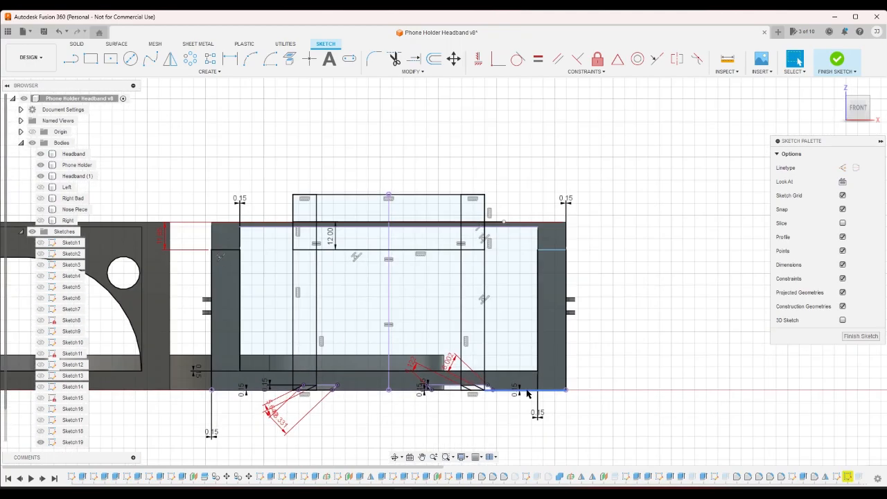
scroll(416, 399, "down", 2)
scroll(411, 424, "up", 5)
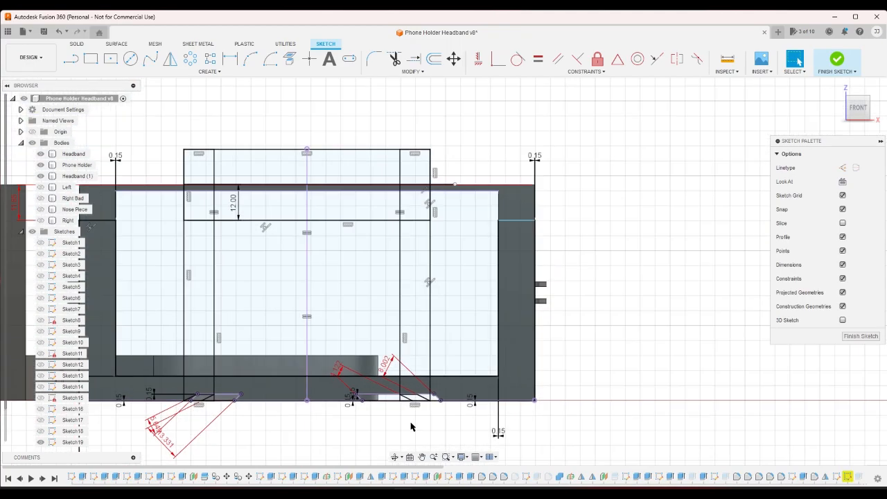
scroll(404, 395, "up", 3)
scroll(613, 385, "down", 2)
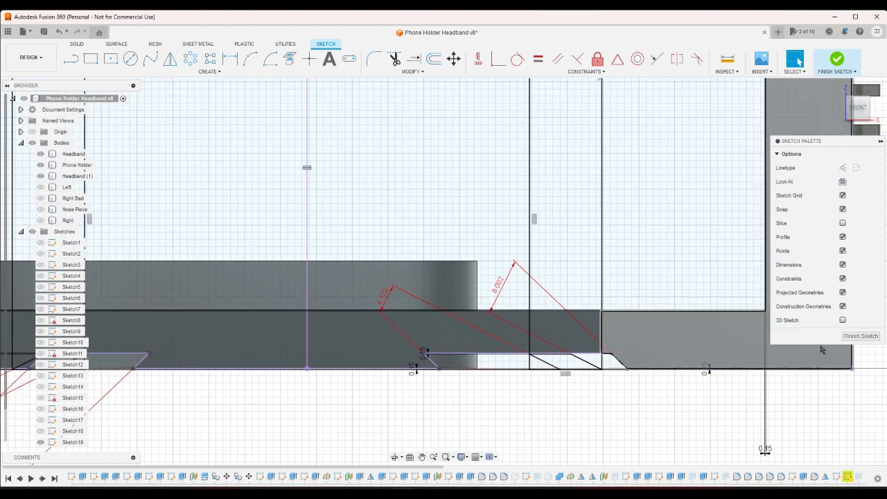
left_click(846, 338)
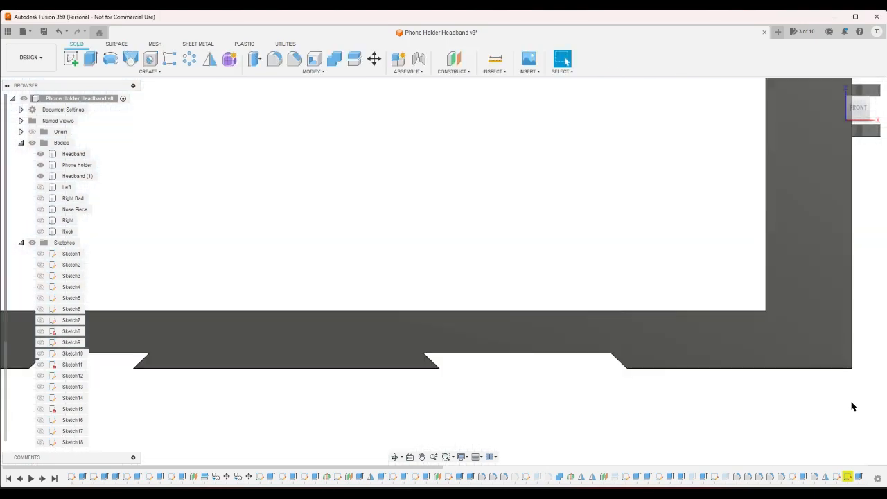
key("ctrl+z")
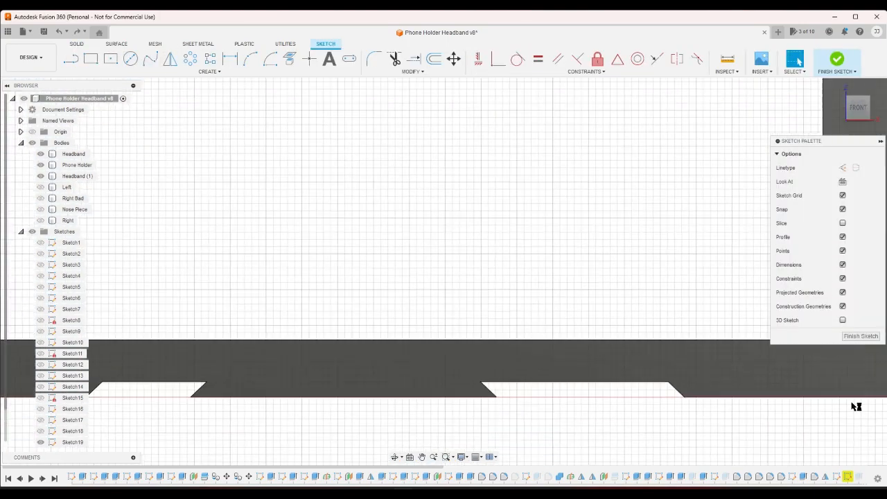
key("ctrl+y")
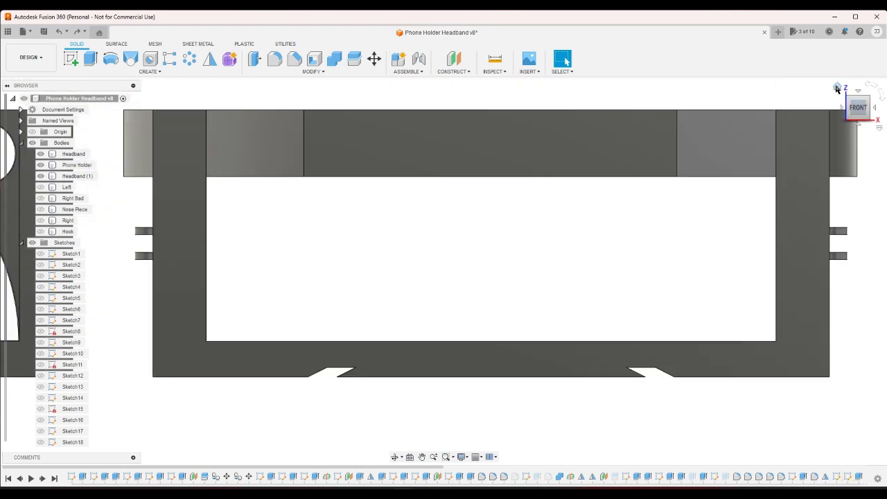
- Extrude the channel-shaped top faces of both phone holder legs upward to make the holder taller
left_click(836, 89)
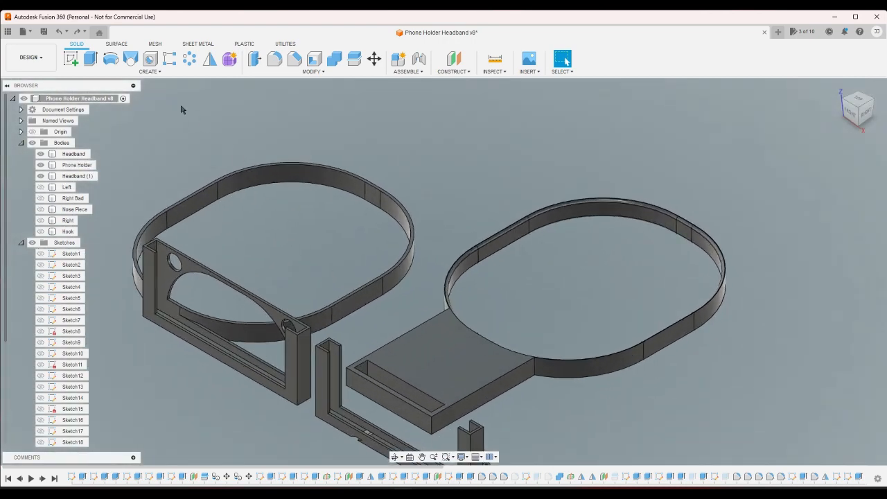
left_click(90, 59)
scroll(341, 343, "up", 3)
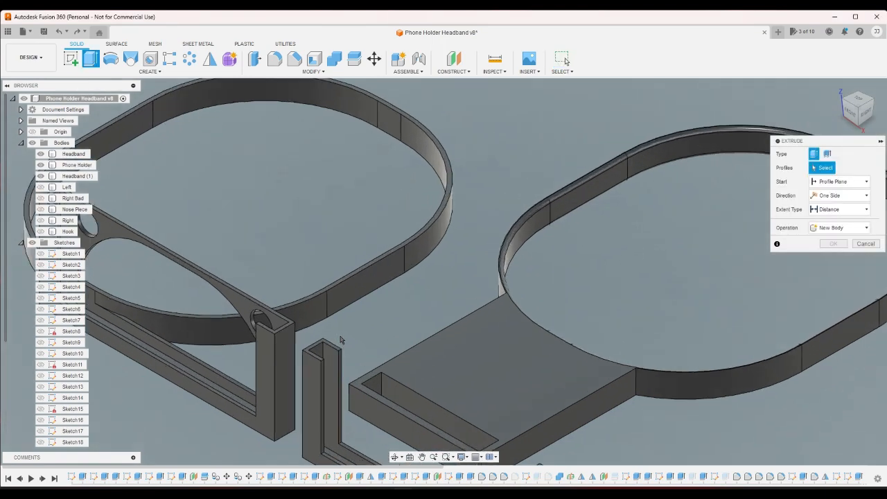
left_click(320, 348)
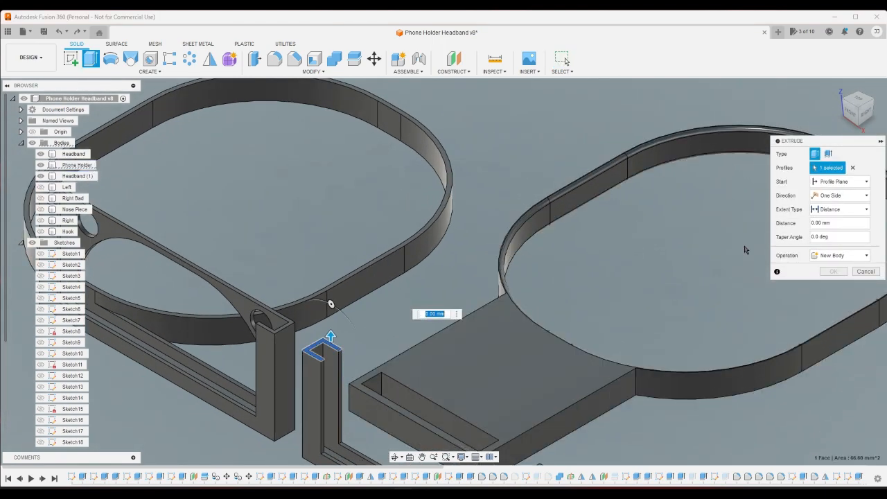
scroll(600, 458, "up", 4)
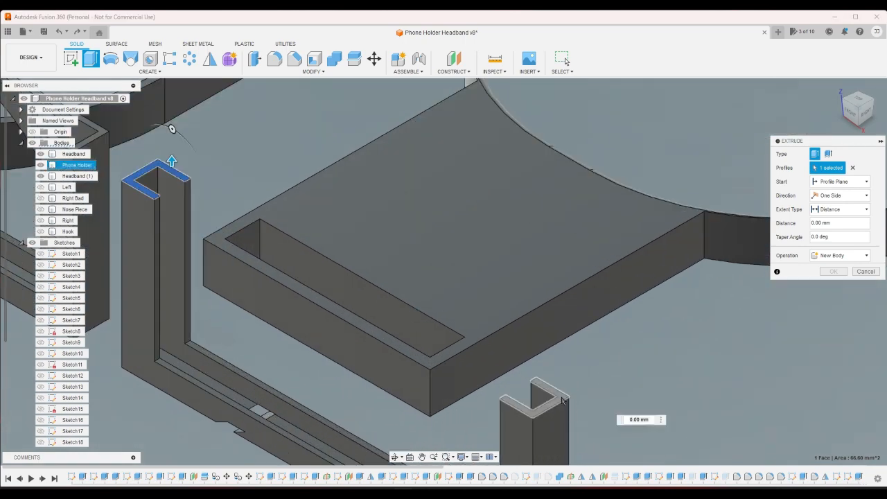
left_click(562, 400)
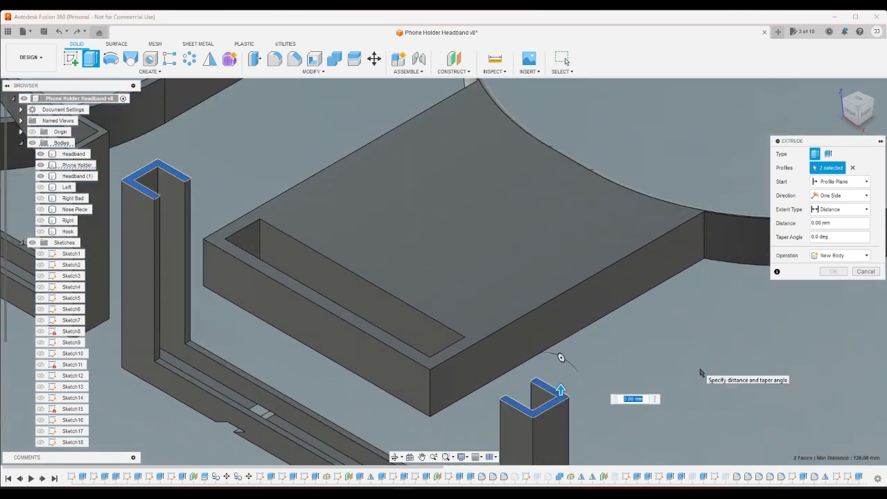
key("Escape")
key("Escape")
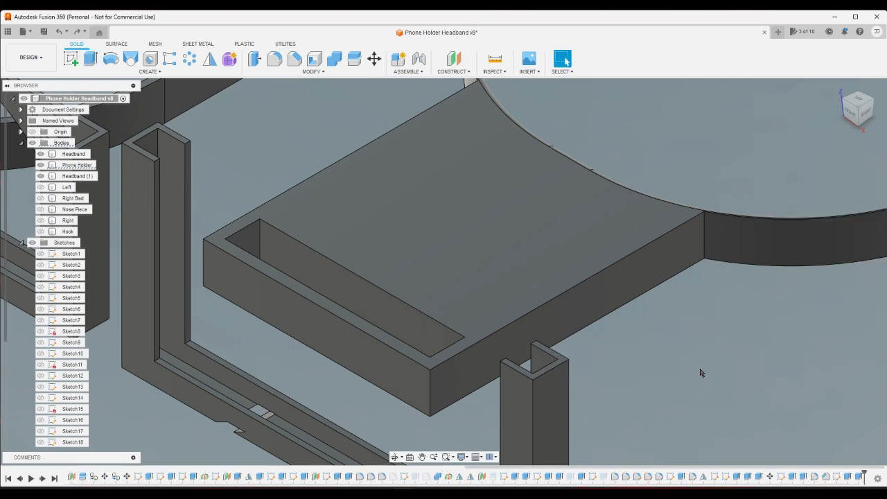
scroll(700, 373, "down", 4)
scroll(700, 372, "up", 1)
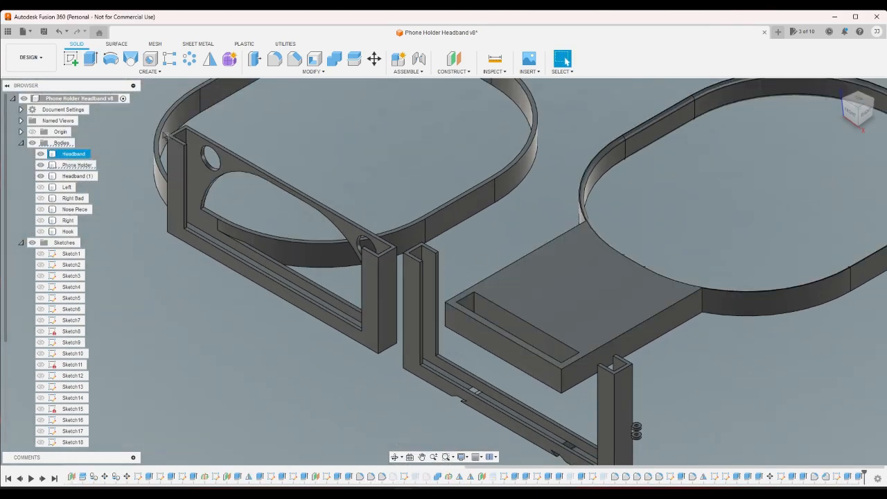
left_click(77, 61)
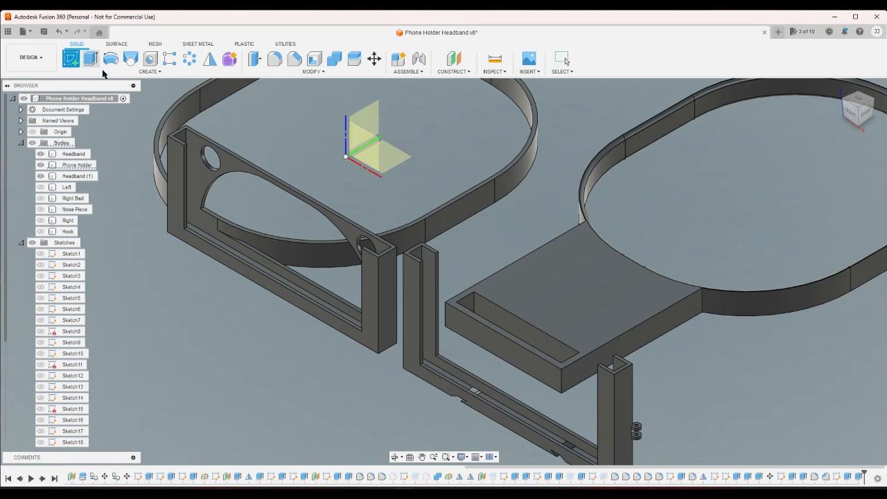
left_click(416, 285)
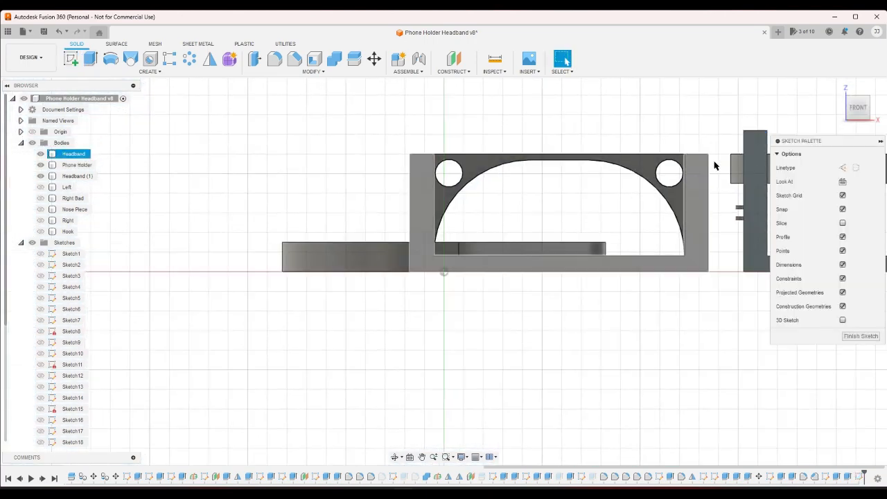
left_click(61, 38)
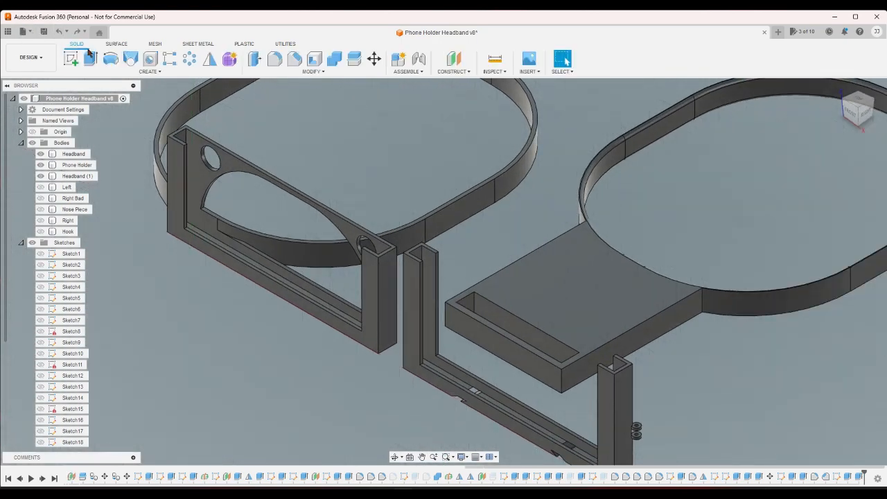
left_click(70, 59)
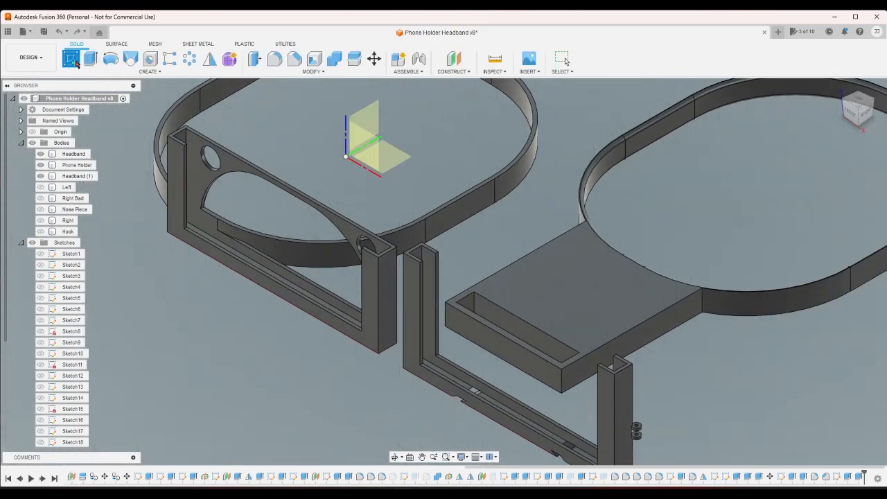
left_click(418, 271)
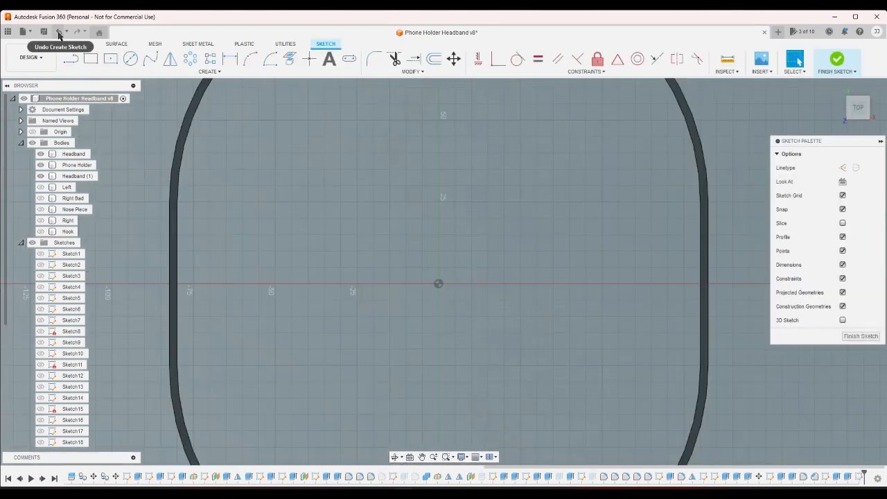
left_click(60, 36)
- Start a sketch on the narrow inward-facing end of the rear channel wall on the holder's left leg and hide both headband bodies
left_click(837, 87)
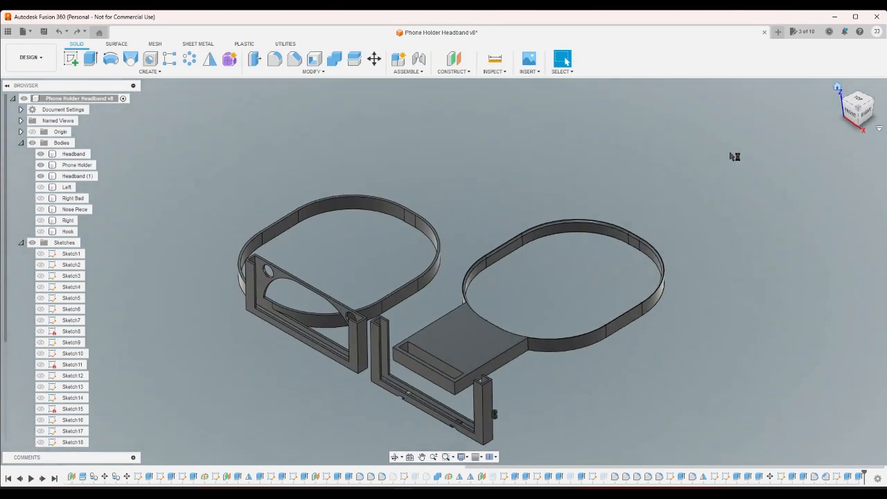
left_click(81, 64)
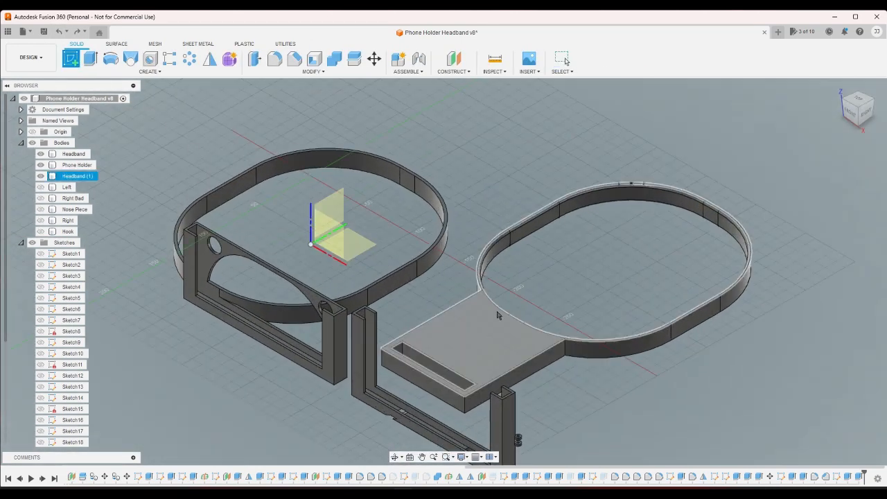
scroll(374, 319, "up", 10)
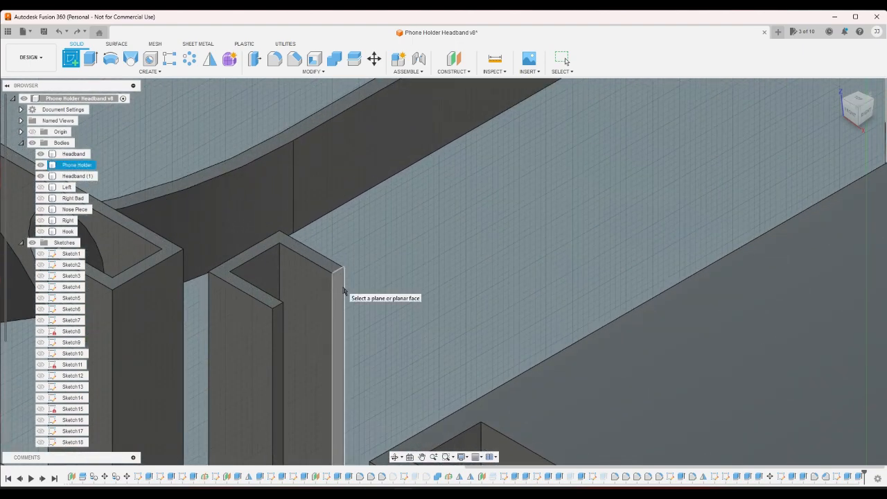
left_click(353, 298)
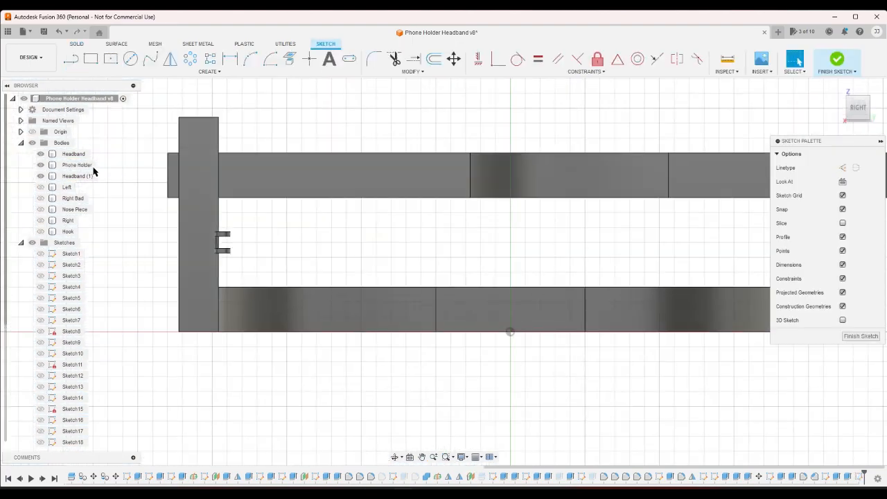
left_click(40, 154)
left_click(40, 176)
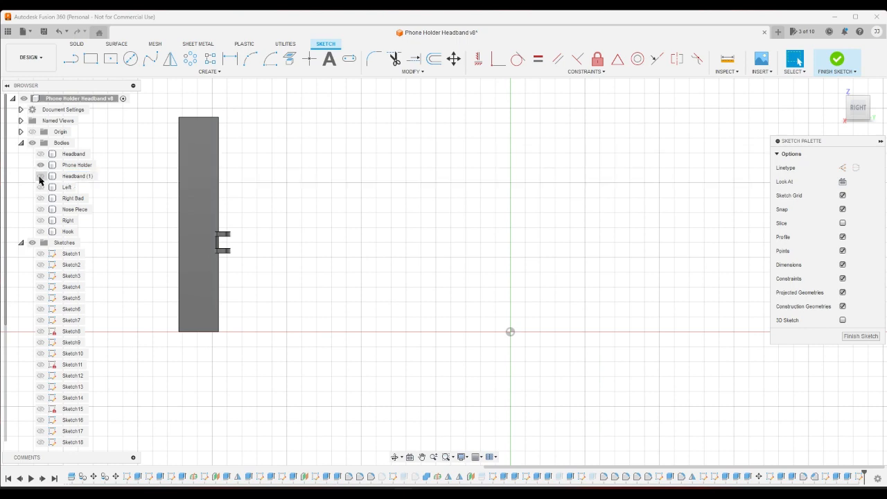
- Draw a rectangle about 2 mm wide and 11.6 mm long on the rear channel wall's end face, starting at its top outer corner
left_click(848, 98)
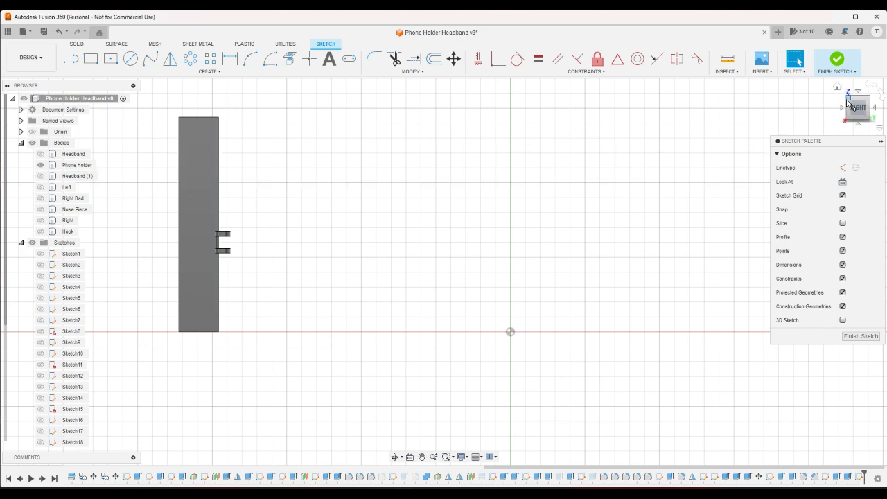
scroll(367, 187, "up", 3)
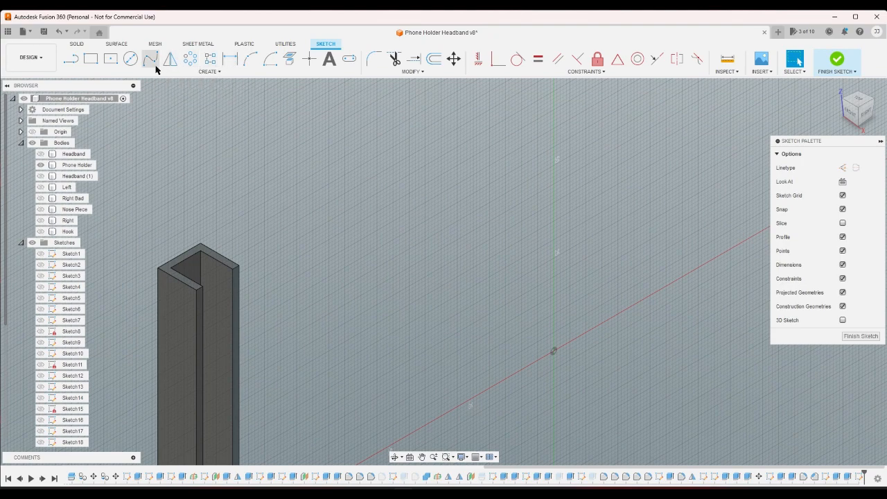
left_click(90, 58)
scroll(242, 275, "up", 1)
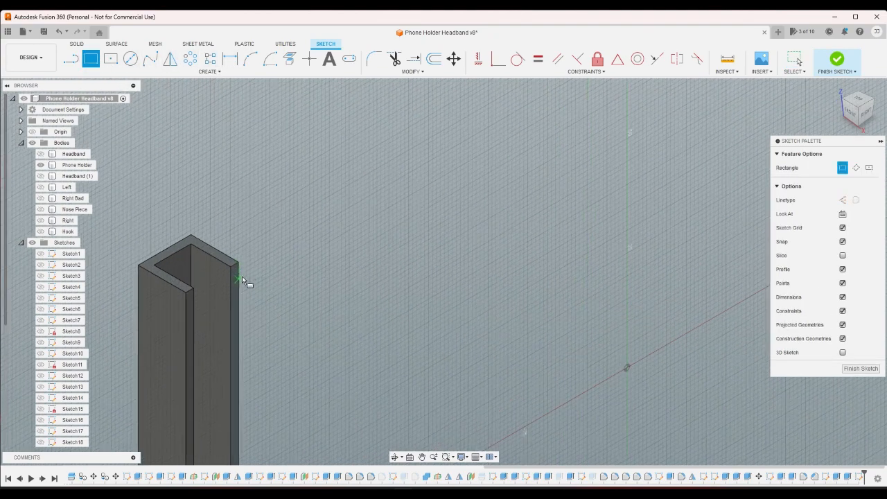
left_click(238, 263)
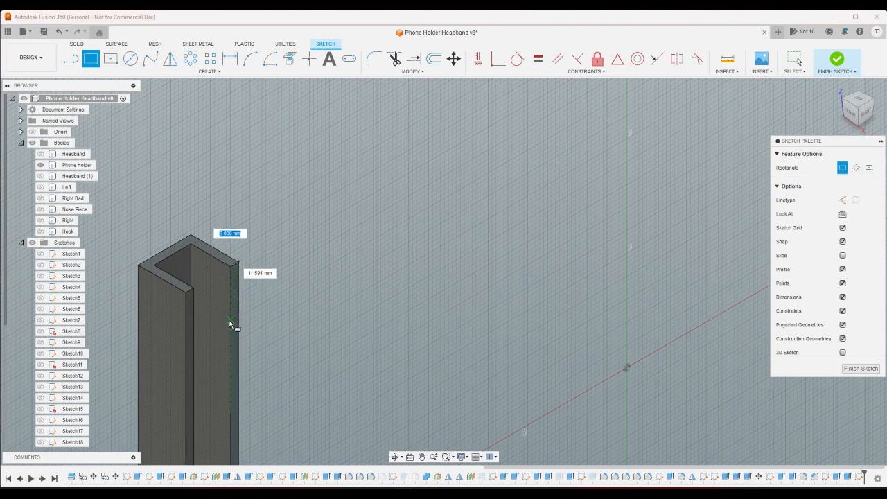
- Project the front channel wall's top outer corner and its inner vertical edge into the sketch
left_click(289, 58)
left_click(185, 292)
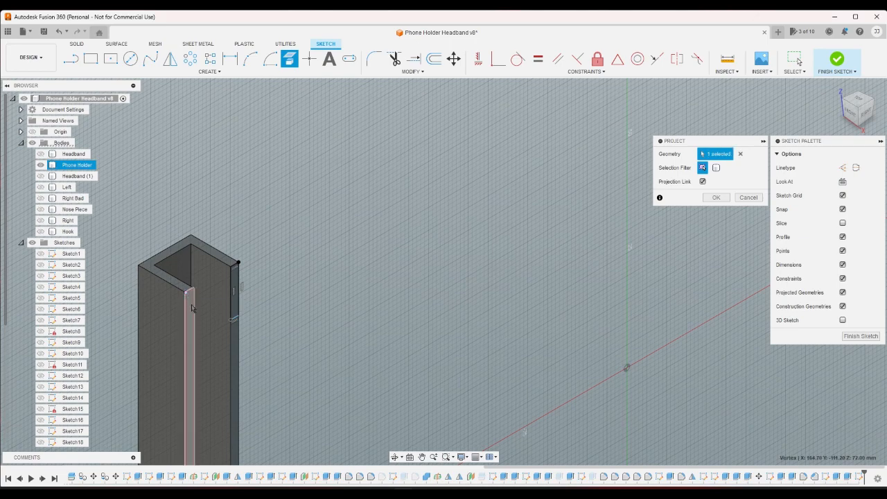
left_click(194, 324)
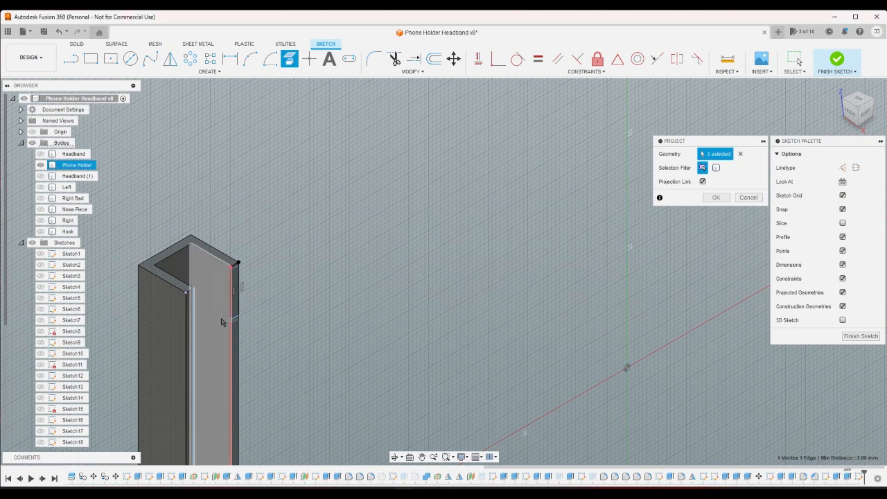
left_click(715, 198)
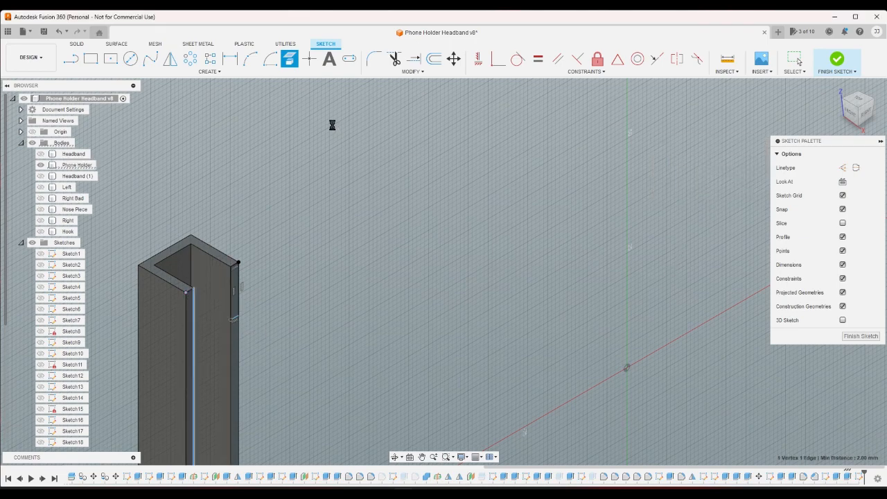
- Draw a second narrow rectangle on the front channel wall's end face, from the projected corner down to the projected edge
left_click(91, 59)
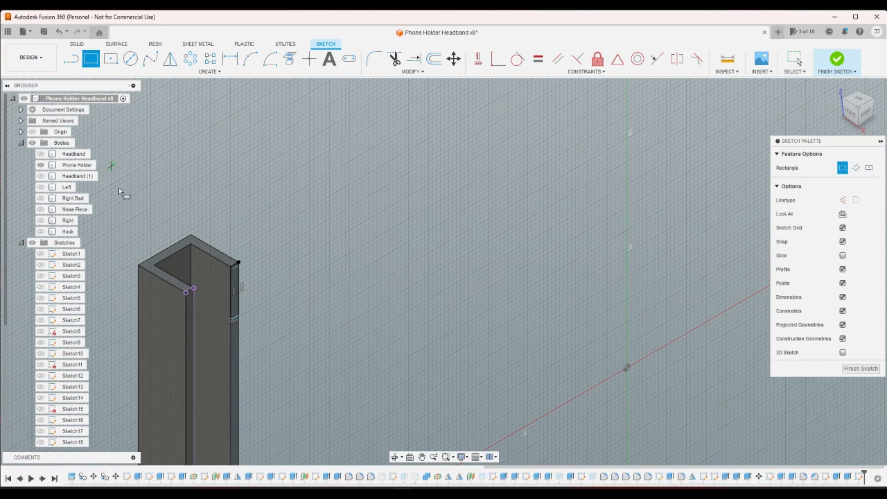
left_click(185, 294)
left_click(194, 329)
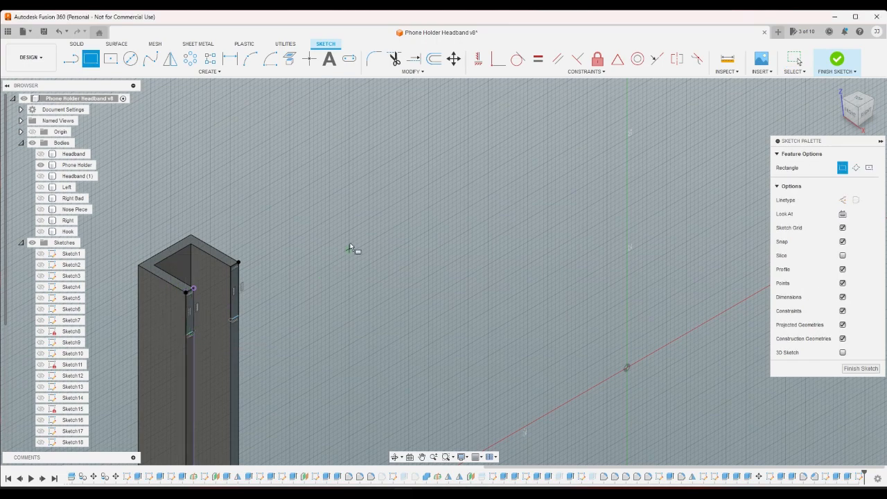
left_click(230, 59)
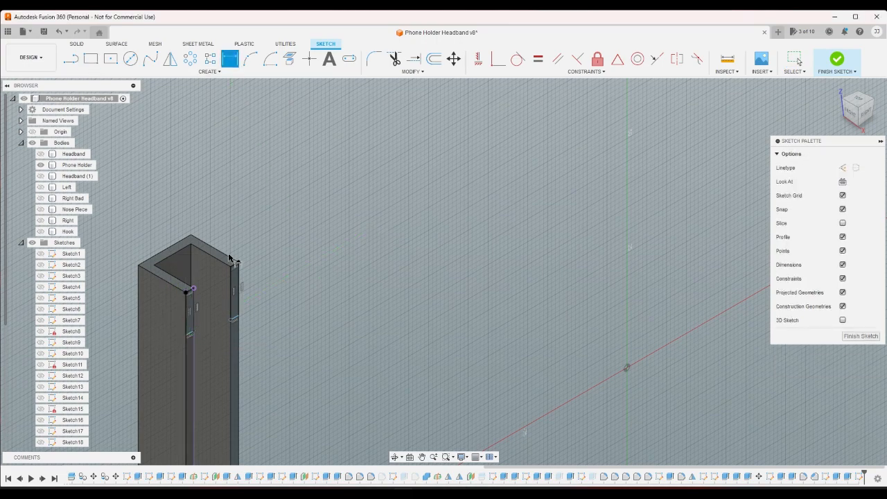
left_click(237, 317)
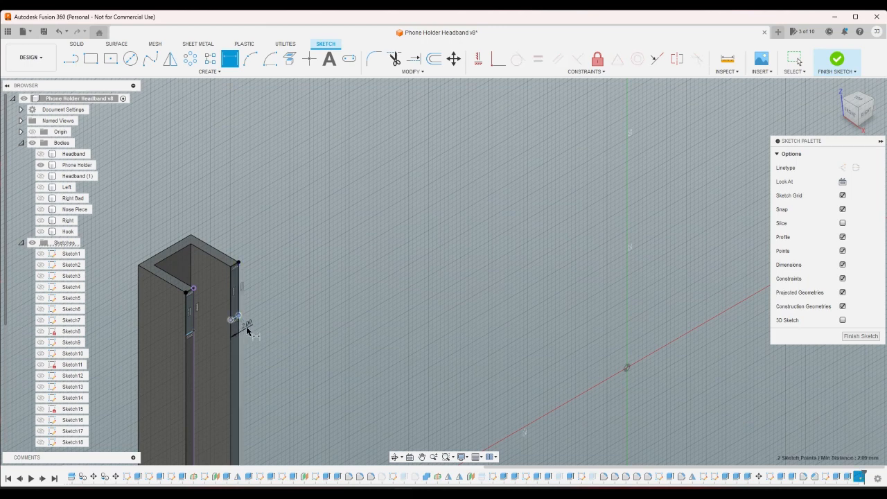
right_click(239, 325)
left_click(227, 335)
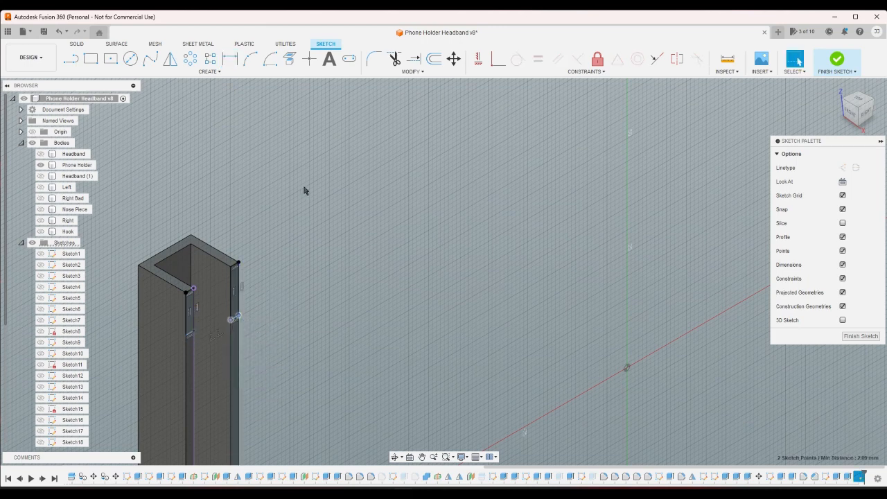
left_click(230, 59)
right_click(240, 289)
left_click(240, 290)
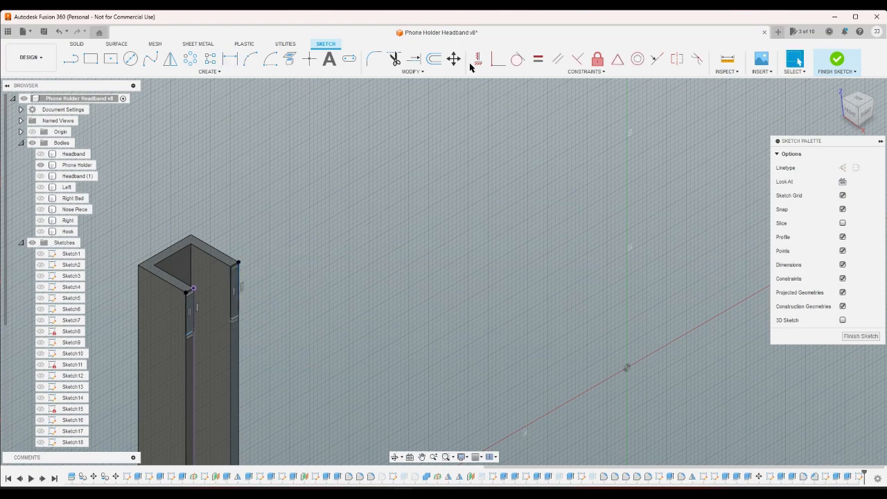
- Apply an Equal constraint between the long vertical sides of the two rectangles
left_click(537, 59)
left_click(232, 297)
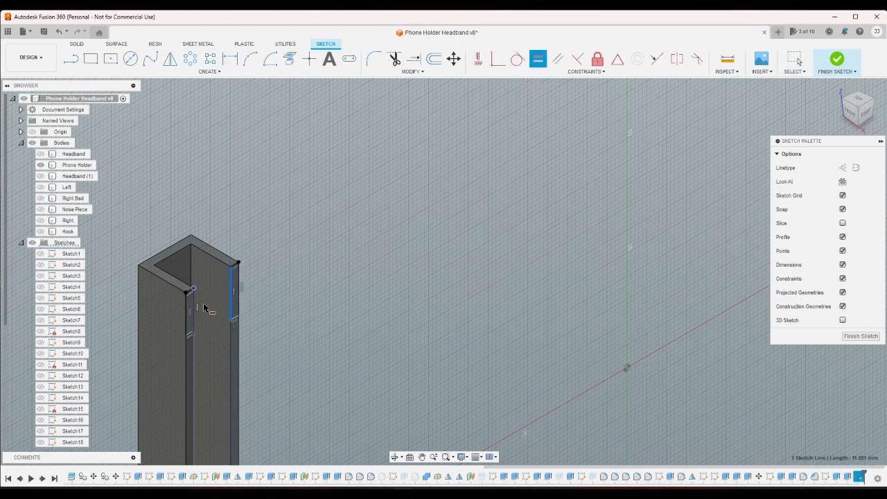
left_click(194, 309)
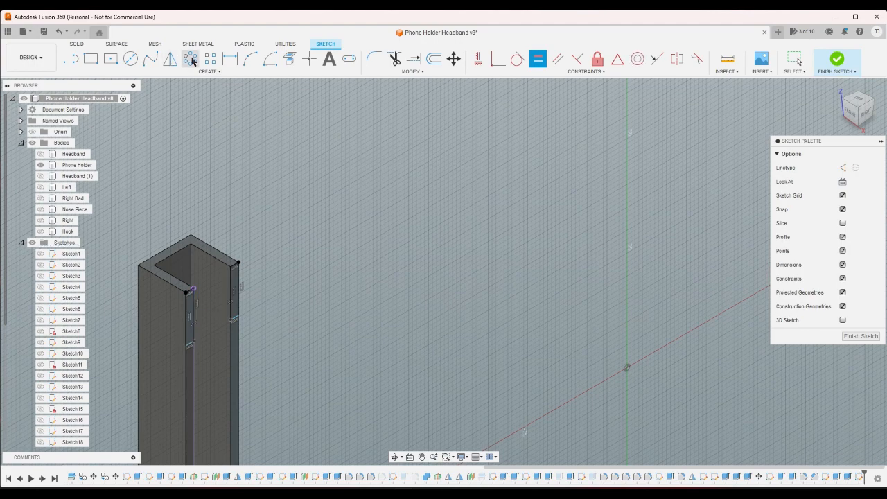
- Dimension the long vertical side of the rear wall's rectangle to 12 mm and finish the sketch
left_click(230, 58)
left_click(240, 286)
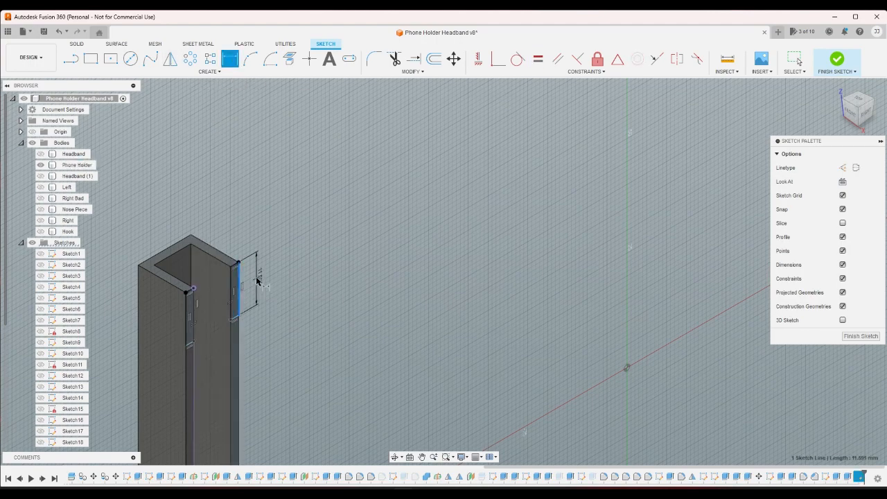
left_click(257, 279)
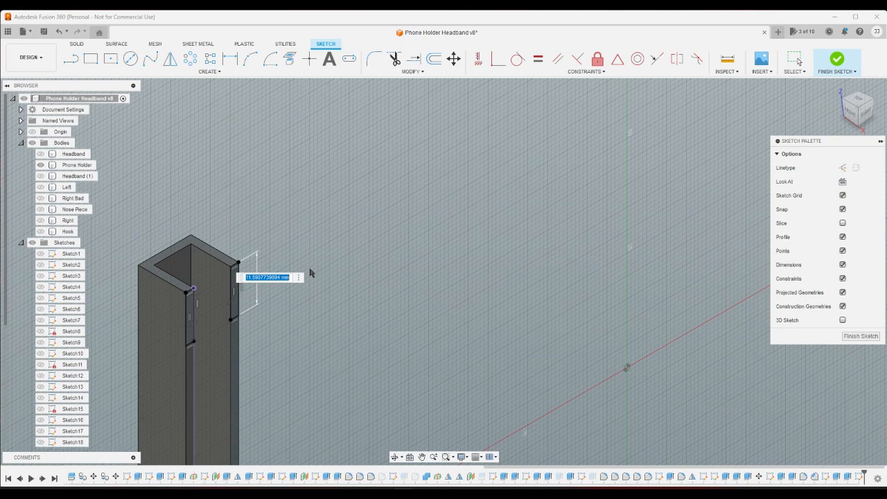
type("12")
key("Return")
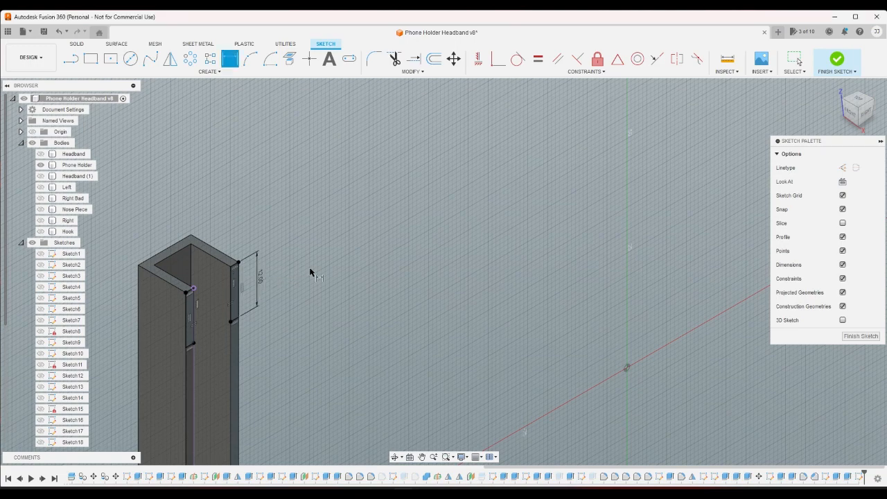
scroll(696, 337, "down", 1)
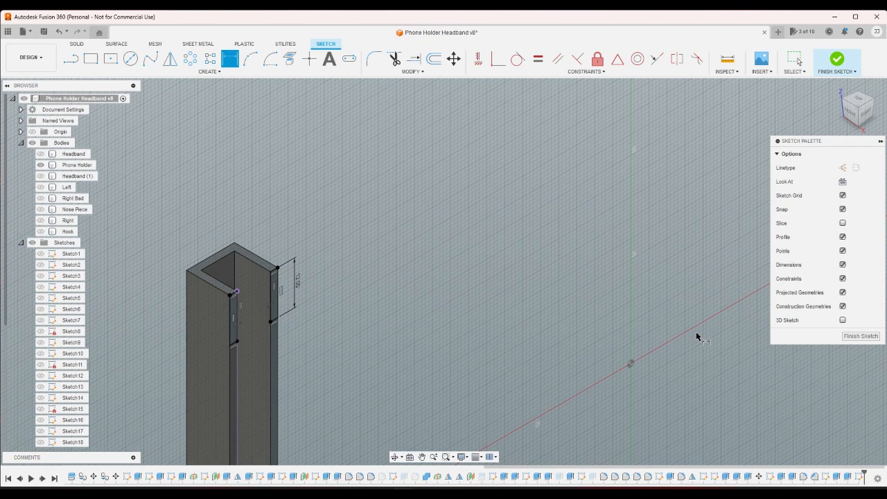
left_click(842, 344)
- Extrude both narrow rectangles as a Join, using To Object extent up to the facing end of the opposite leg's channel
key("e")
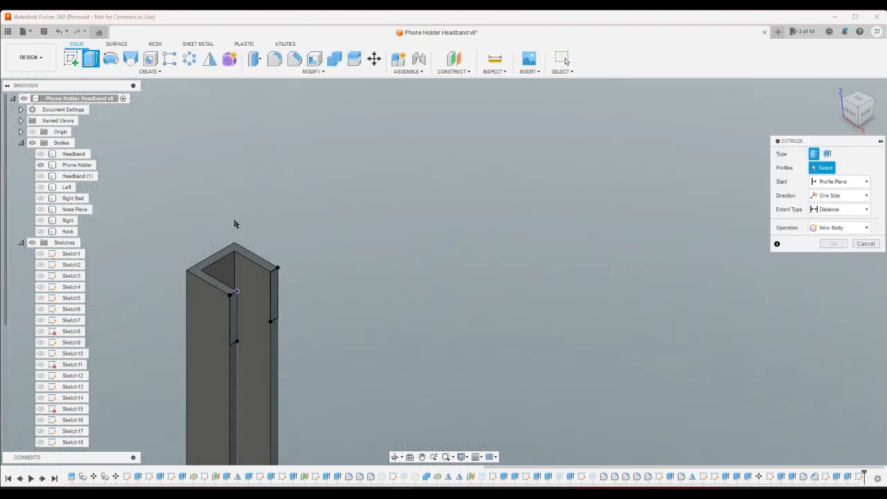
left_click(275, 285)
left_click(233, 319)
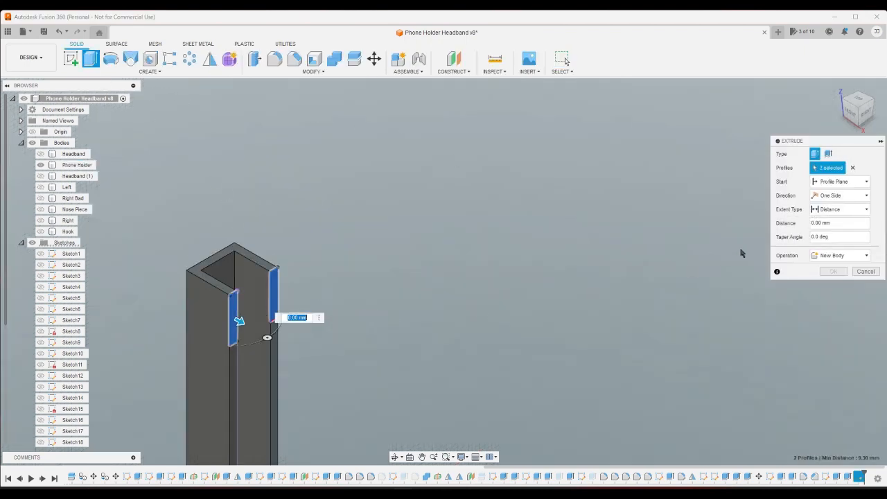
left_click(850, 208)
left_click(849, 232)
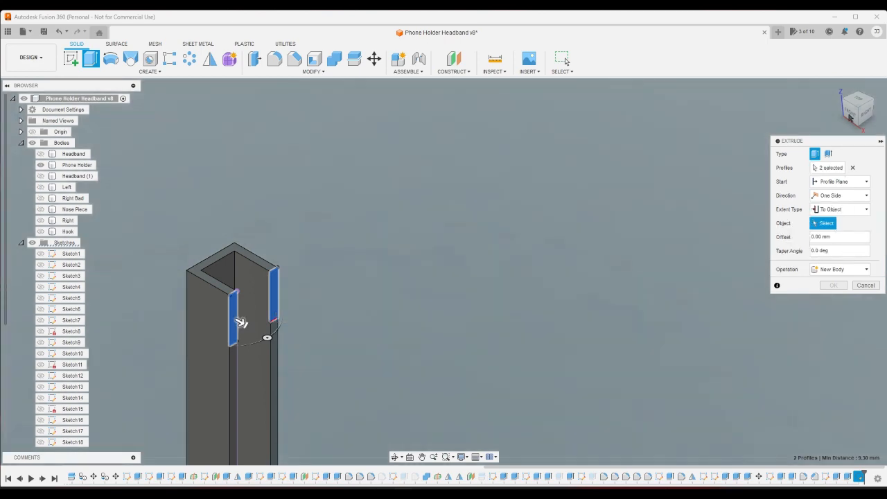
left_click(857, 105)
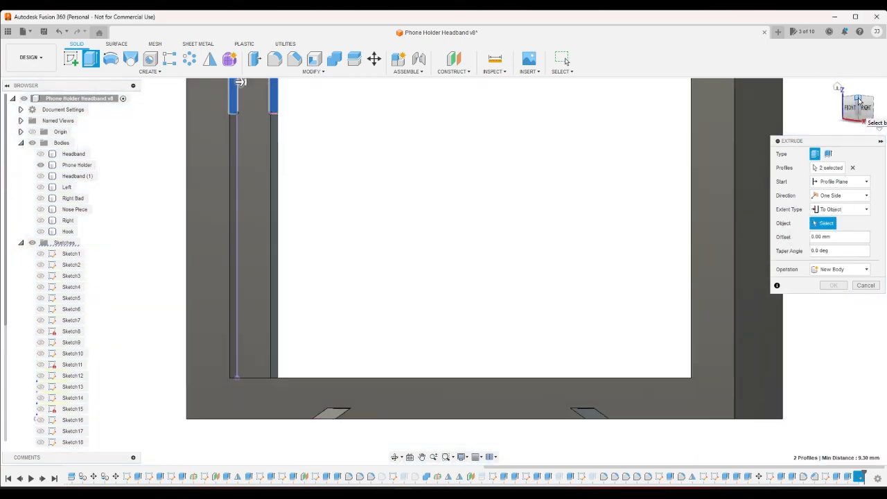
left_click(857, 97)
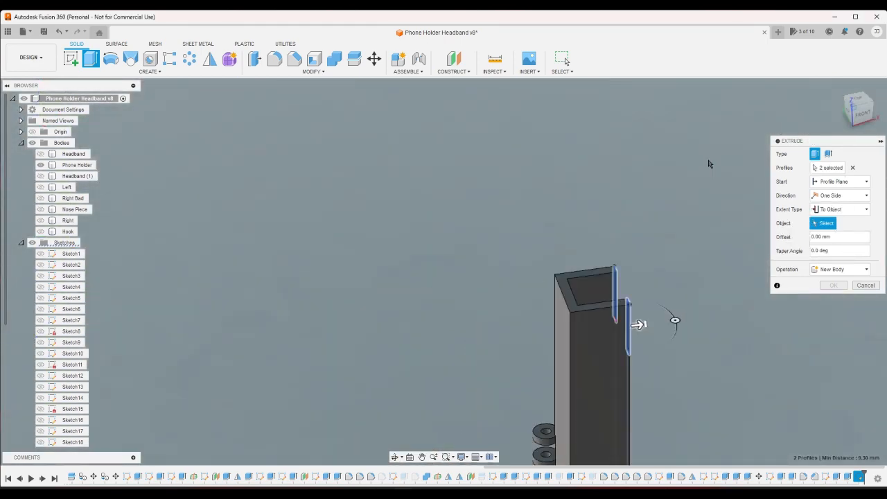
scroll(735, 191, "up", 8)
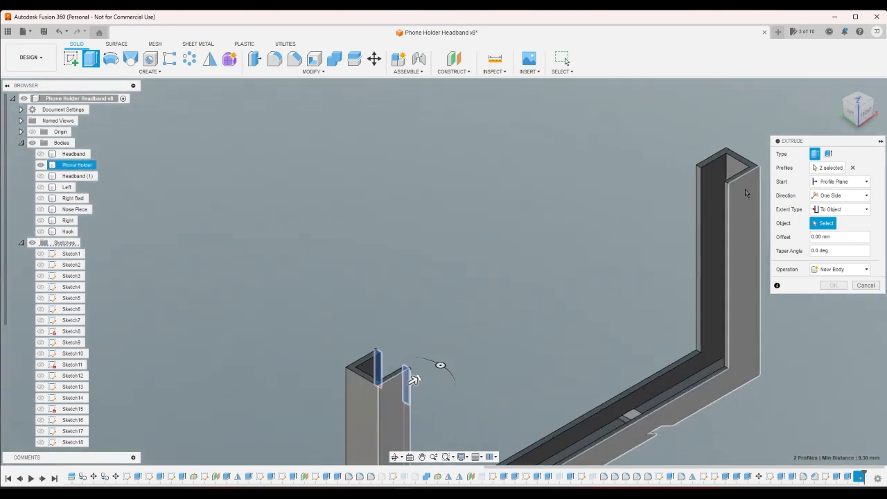
left_click(720, 190)
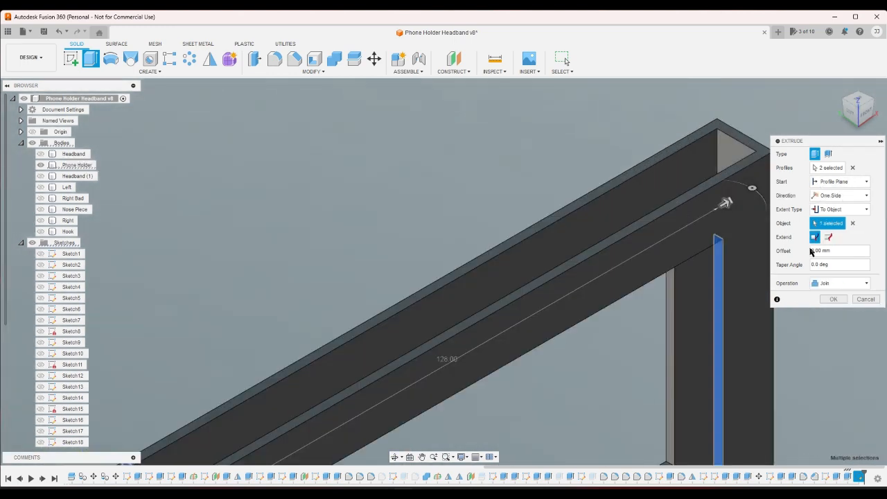
left_click(832, 299)
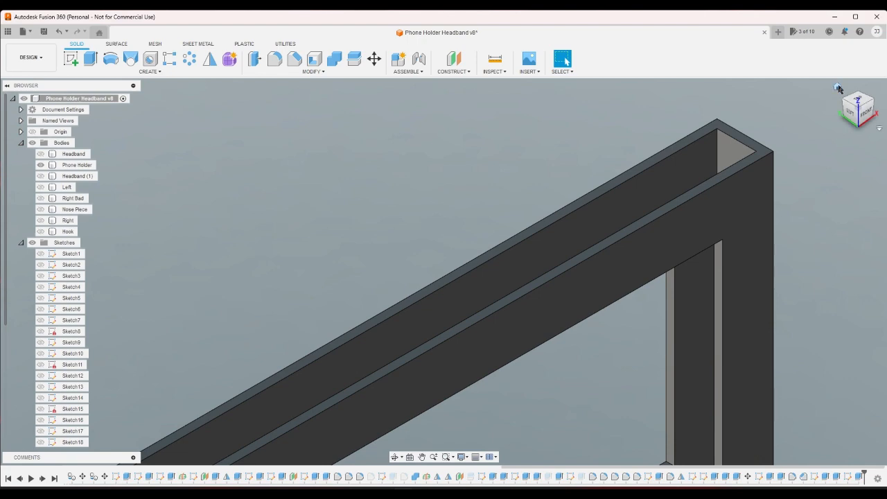
- Show the Headband (1) body together with the Phone Holder body
left_click(837, 86)
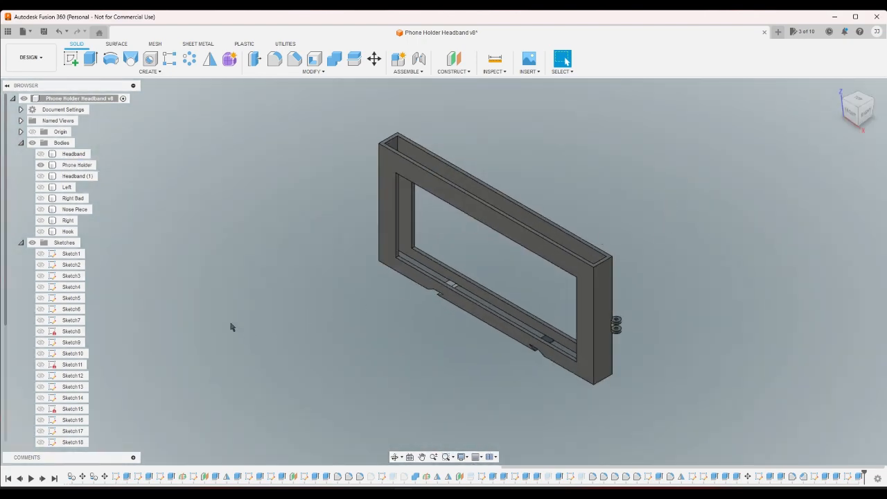
left_click(42, 168)
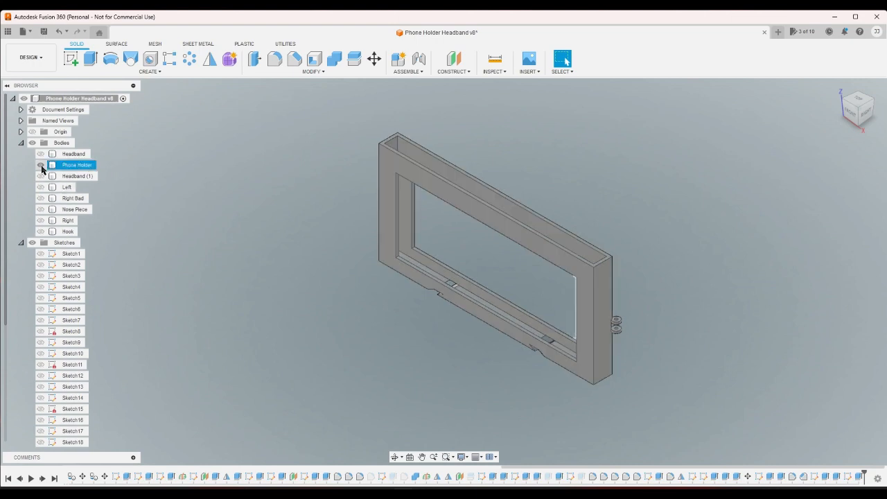
left_click(39, 175)
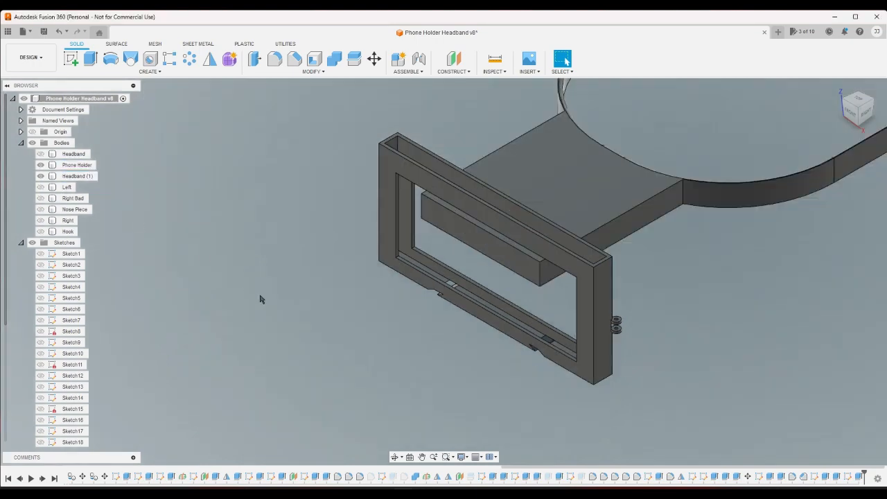
- Move the Headband (1) body 30 mm straight up so it sits above the phone holder
left_click(877, 132)
left_click(859, 120)
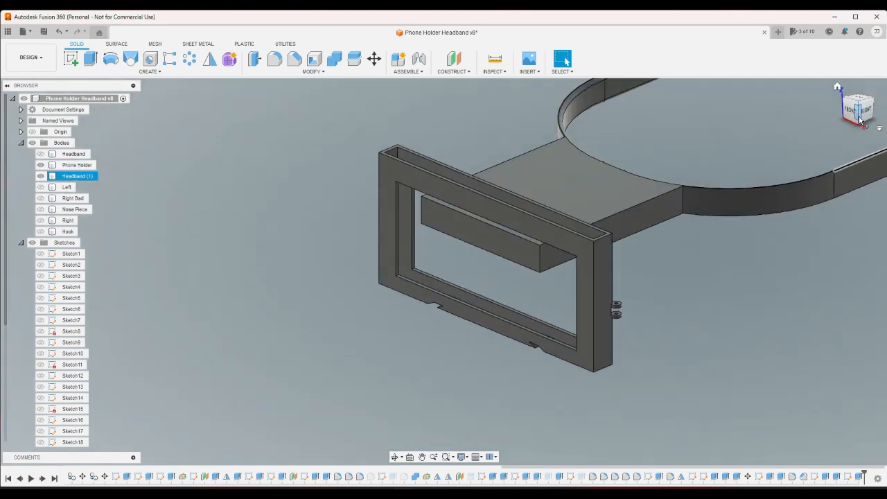
scroll(685, 207, "up", 2)
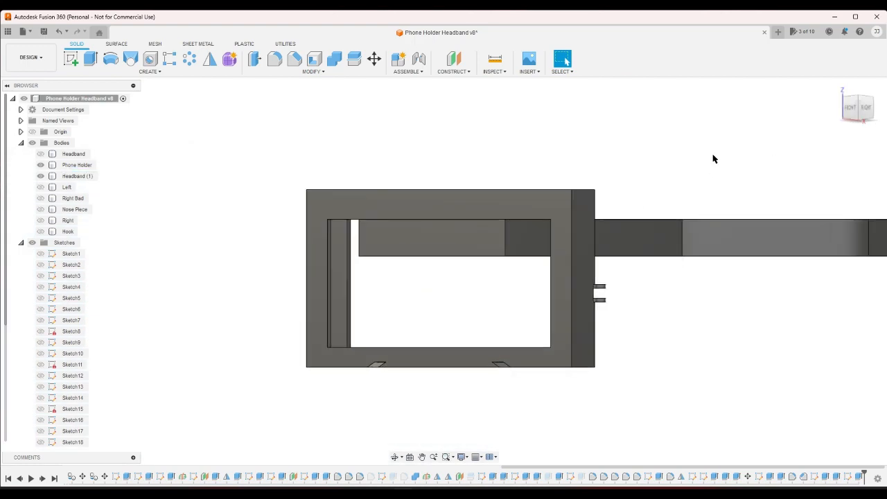
left_click(374, 59)
left_click(653, 230)
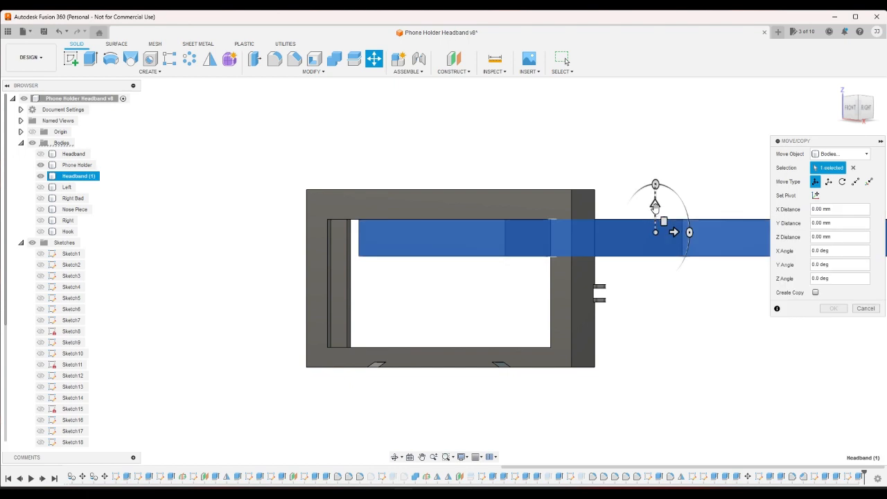
left_click_drag(655, 206, 656, 131)
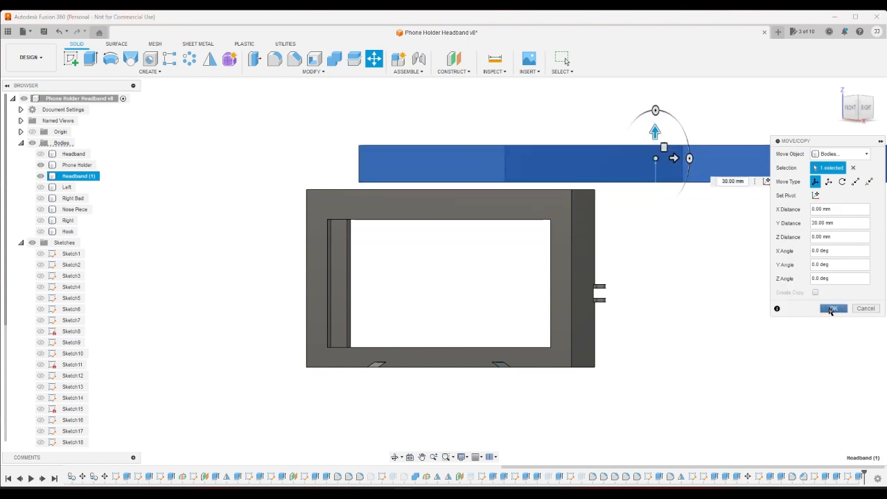
left_click(831, 309)
- Reopen the headband's slot sketch and change the second term of the slot's width expression to 2 mm
left_click(839, 87)
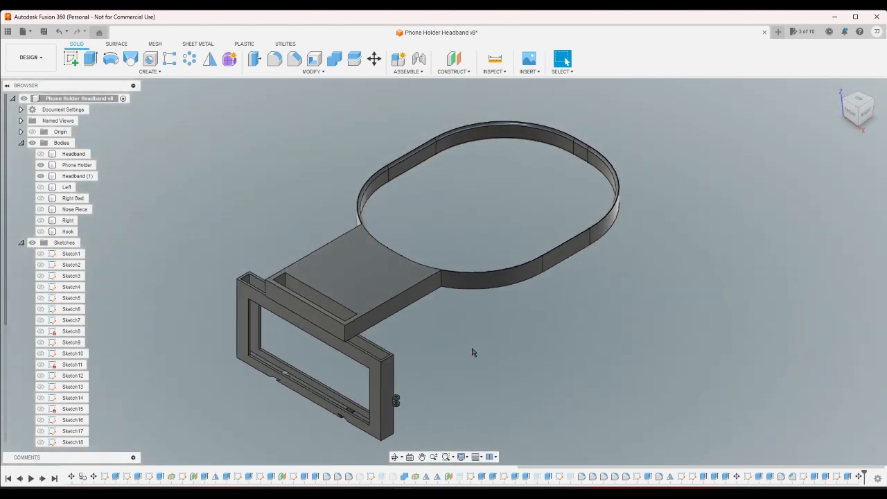
left_click(360, 292)
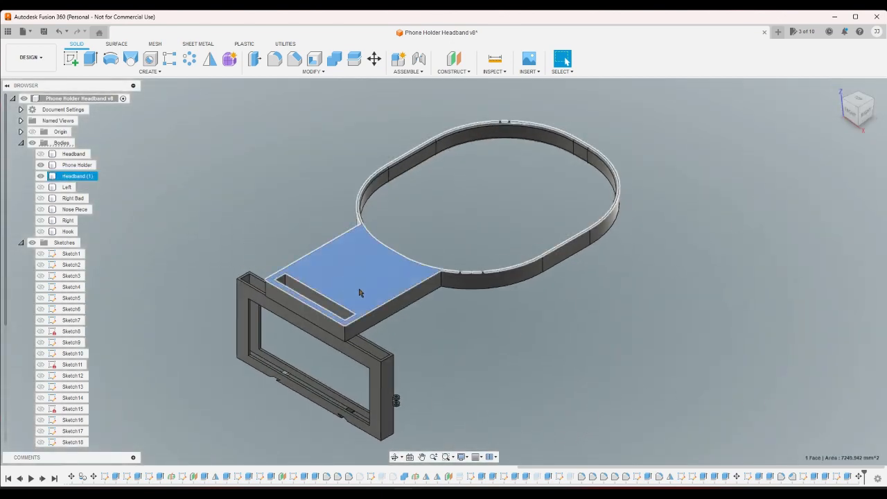
left_click(804, 478)
double_click(803, 477)
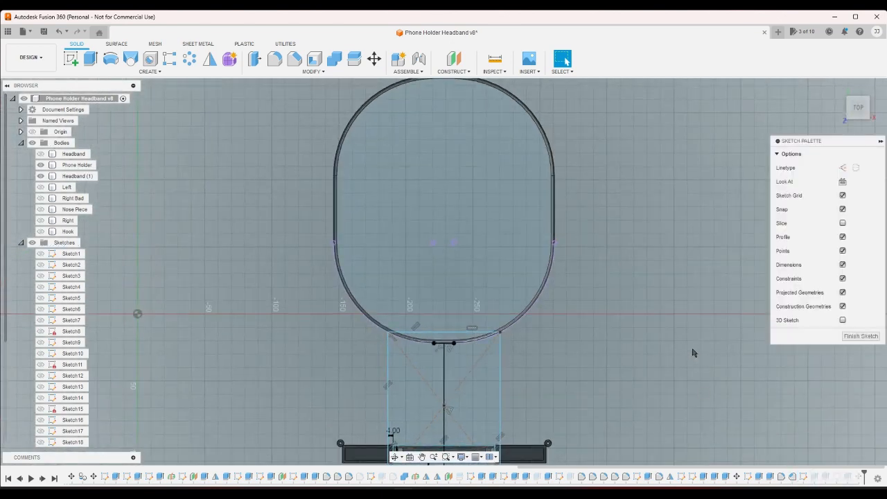
scroll(485, 409, "up", 5)
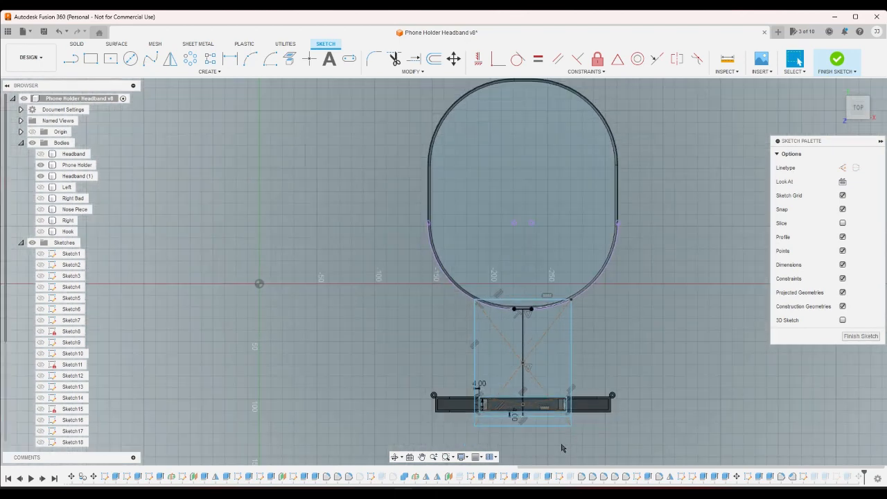
double_click(465, 376)
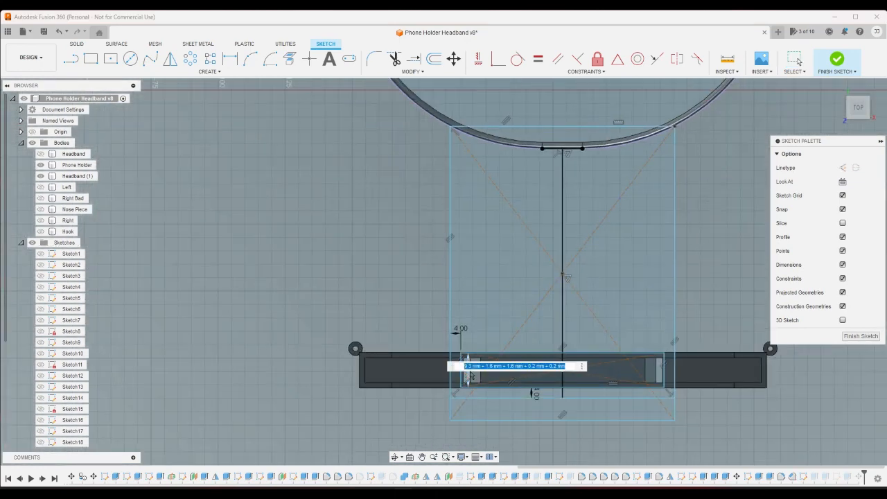
left_click(492, 366)
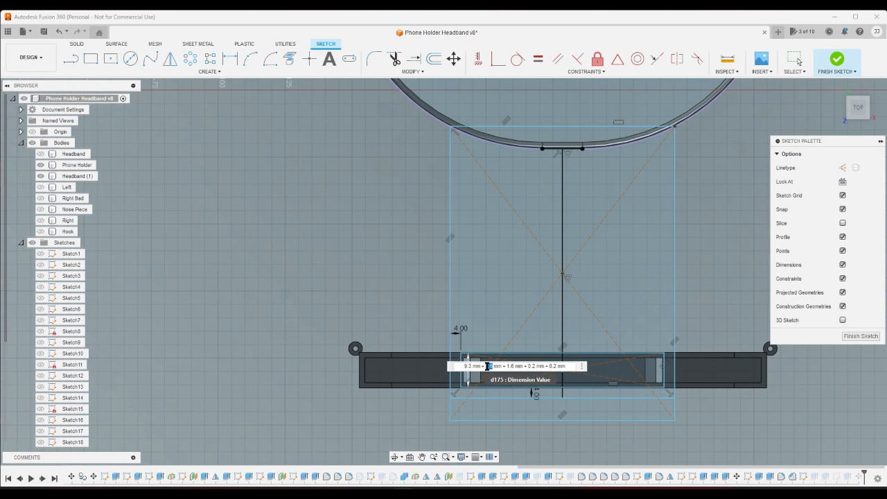
double_click(488, 366)
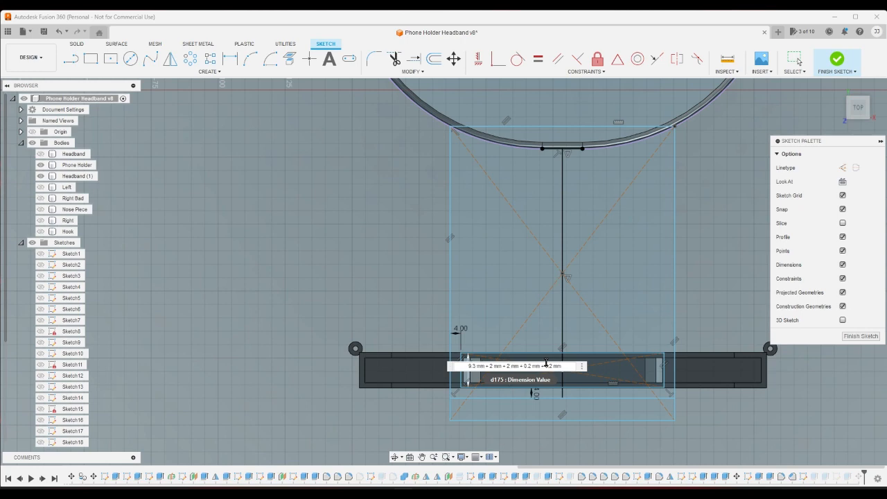
- Apply the edited width expression to the headband's slot and finish the sketch
key("Return")
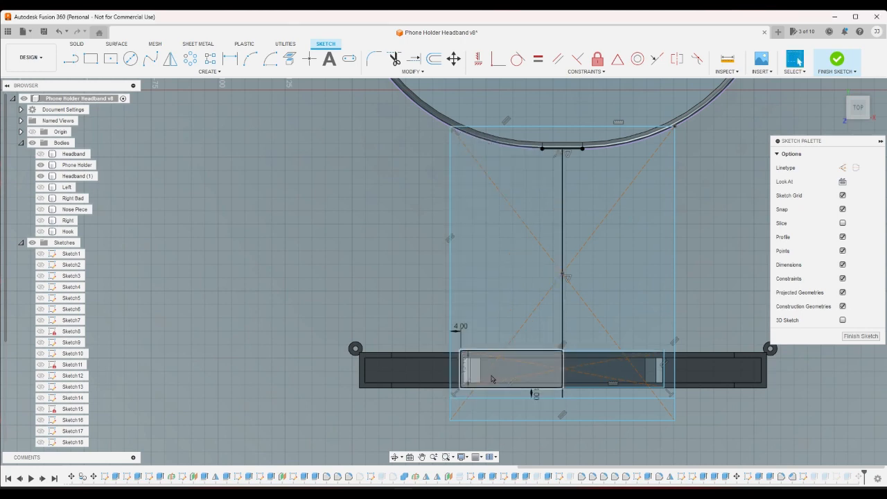
scroll(475, 379, "up", 5)
scroll(451, 389, "down", 5)
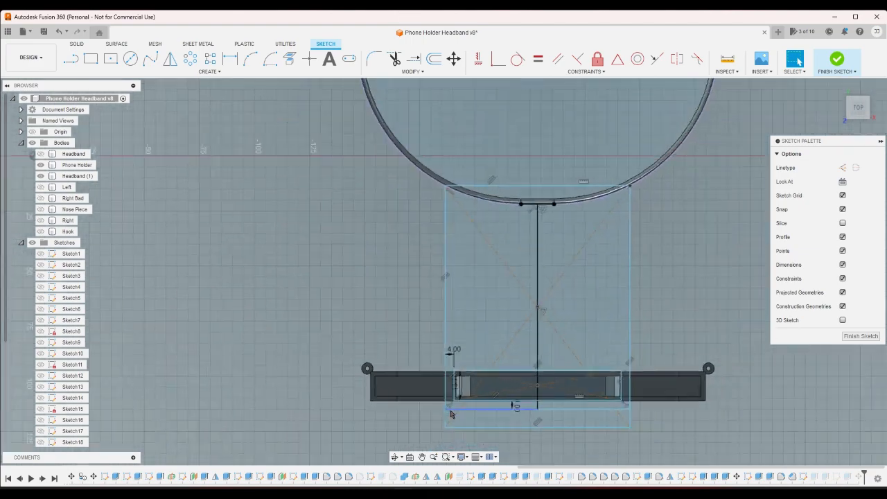
left_click(836, 61)
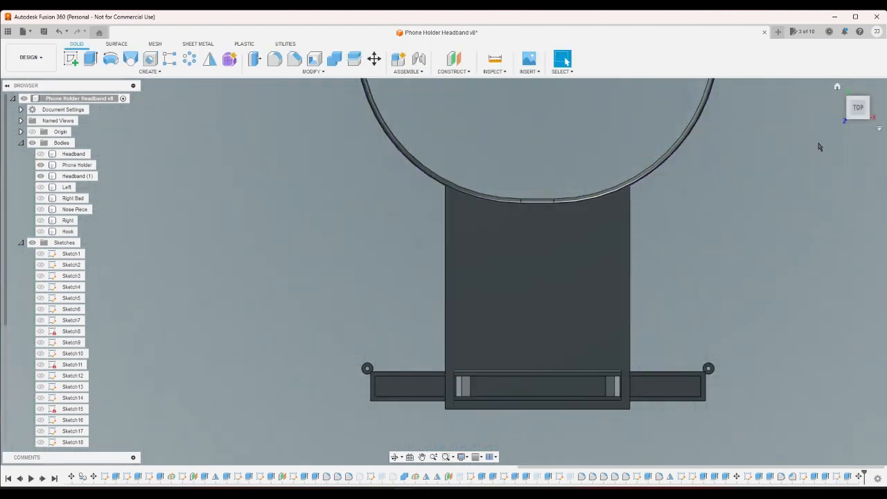
scroll(541, 424, "up", 5)
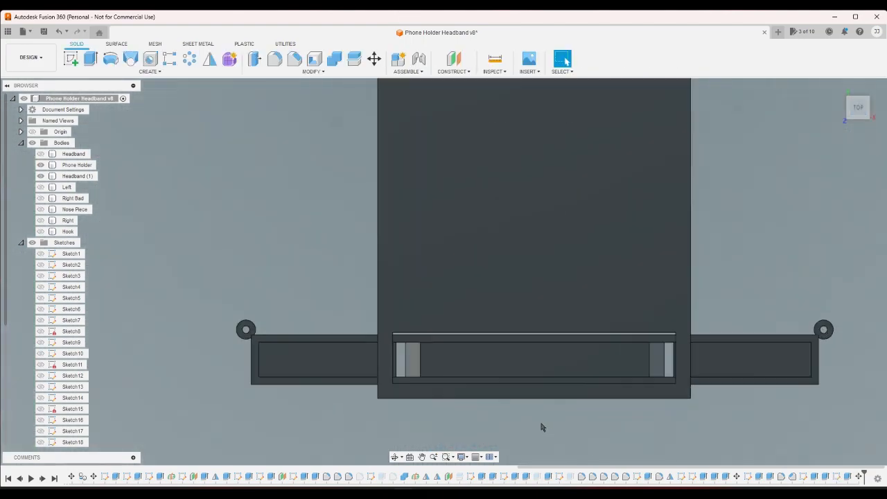
left_click(785, 361)
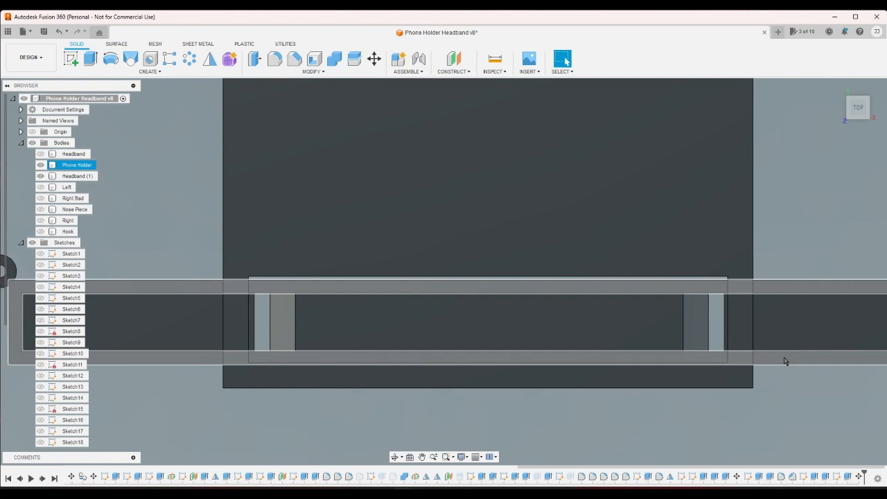
left_click(762, 353)
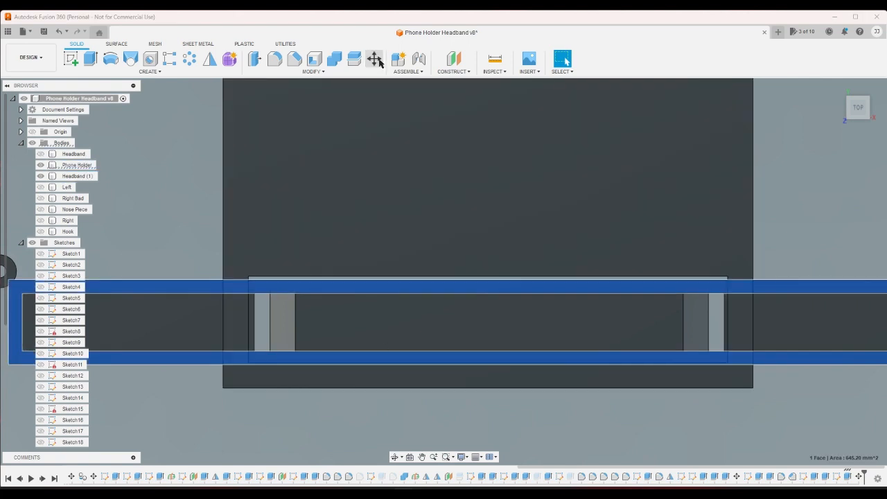
left_click(378, 61)
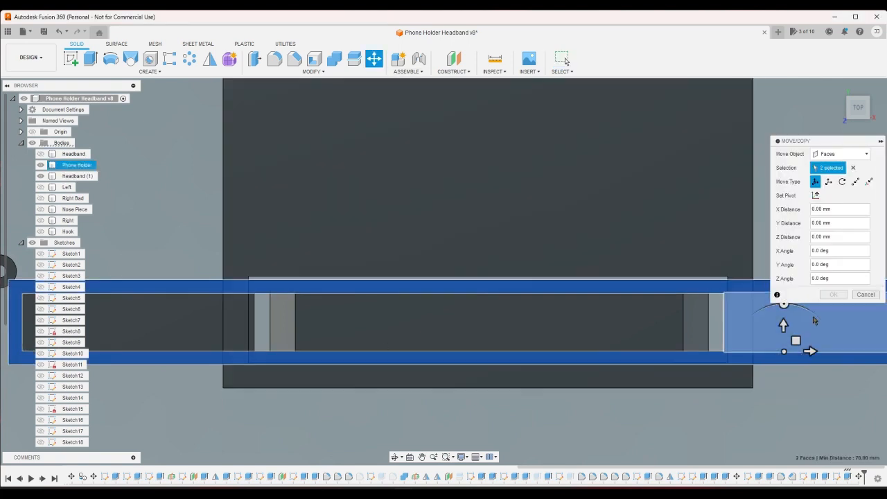
left_click(865, 294)
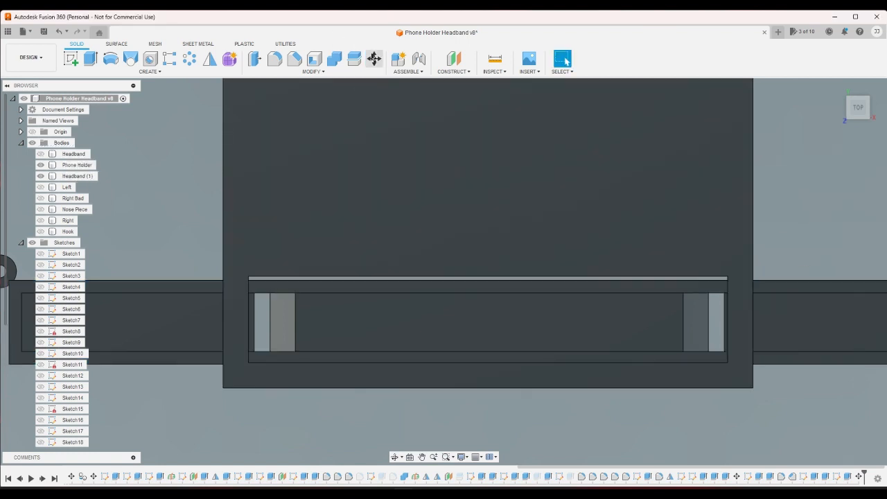
- Move the Phone Holder body 0.5 mm along Y and inspect how it lines up with the headband's slot
left_click(374, 59)
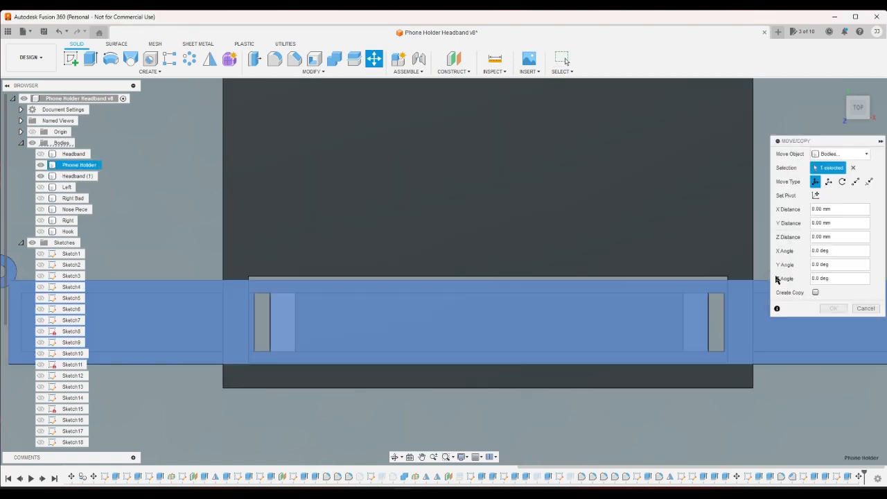
left_click_drag(820, 145, 559, 146)
left_click(793, 292)
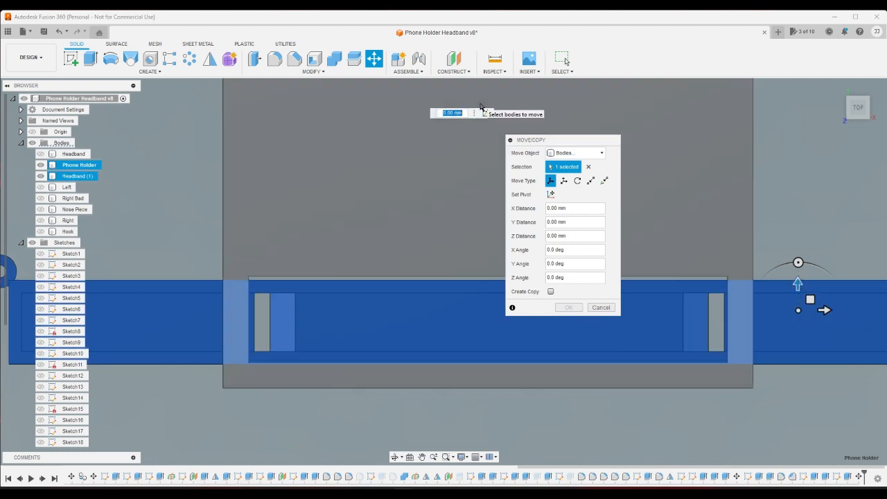
type(".5")
key("Return")
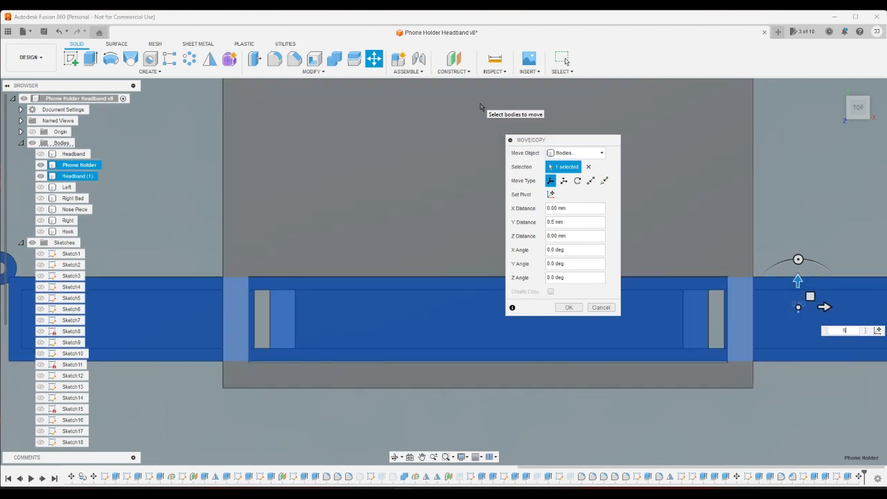
left_click(568, 307)
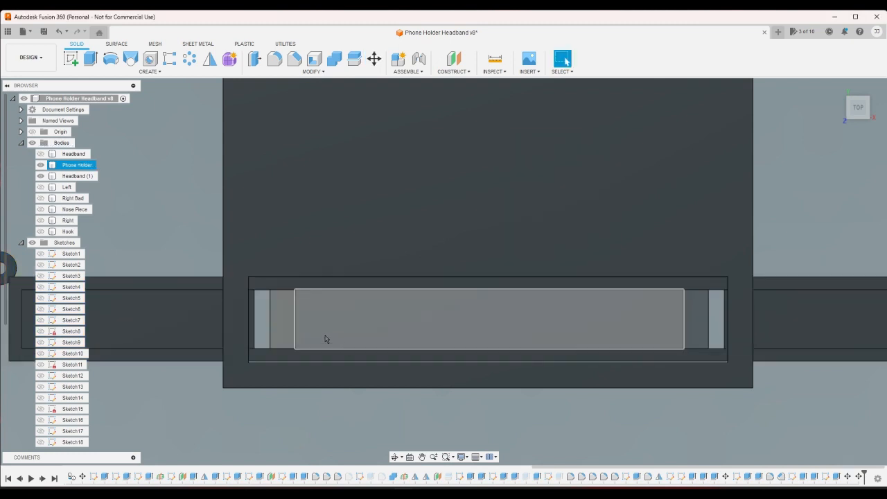
scroll(172, 241, "up", 4)
scroll(271, 277, "down", 4)
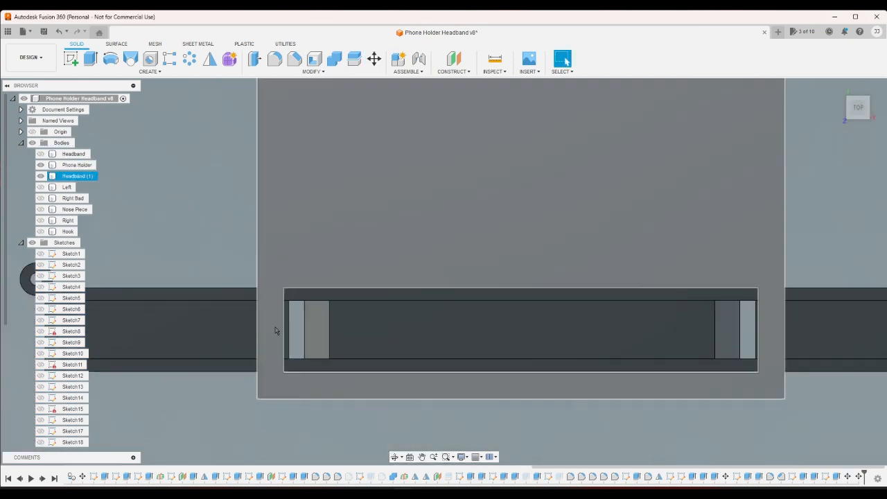
scroll(306, 390, "up", 4)
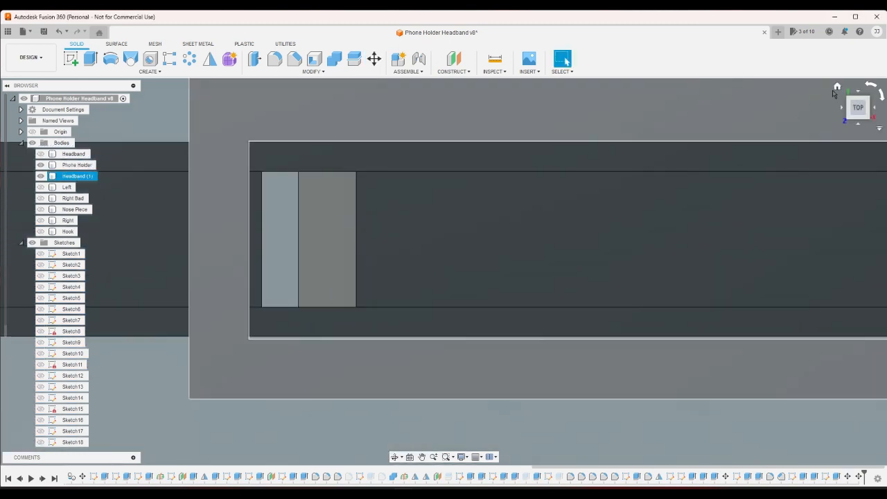
- Reopen the headband's slot sketch, check the slot's length with a trial dimension, and leave the sketch without adding it
left_click(837, 88)
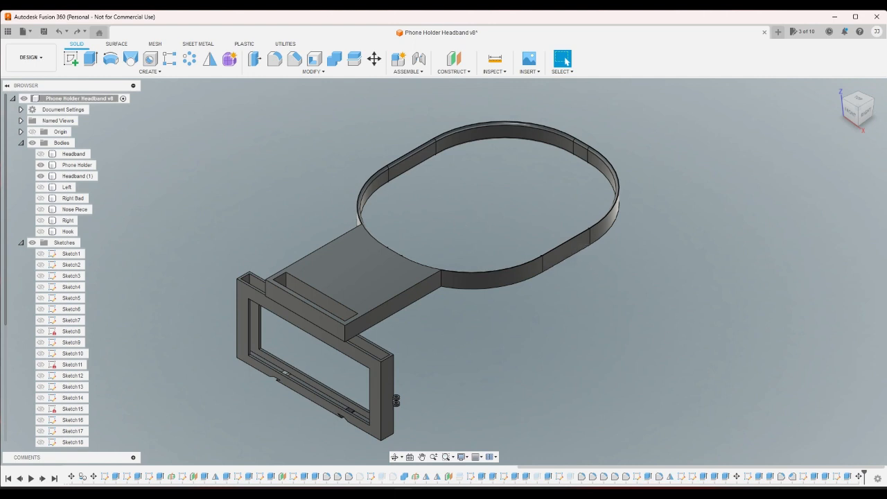
double_click(804, 476)
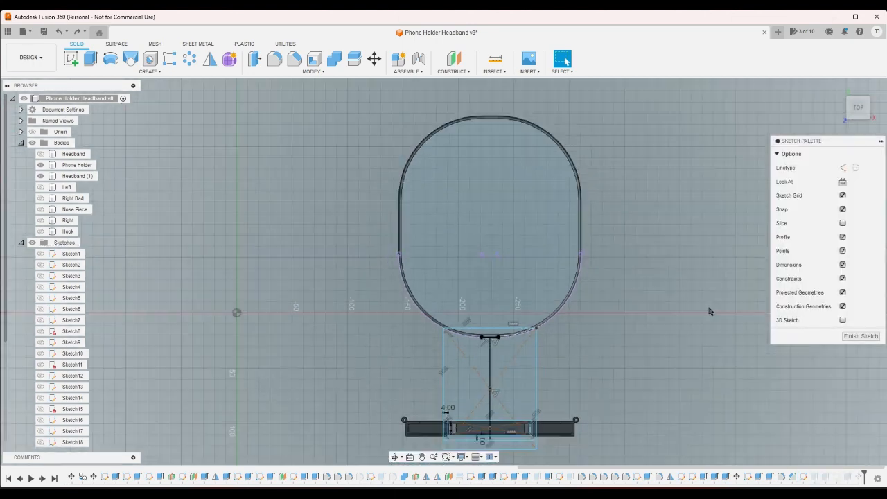
left_click(230, 59)
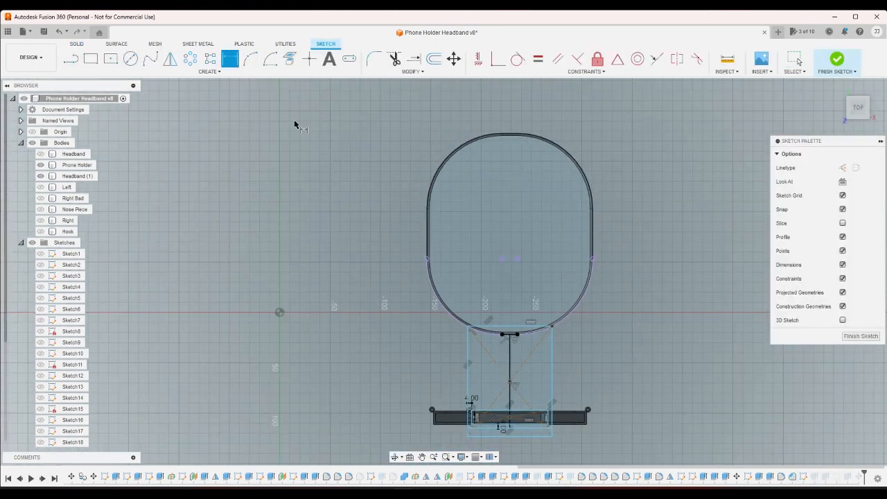
left_click(527, 409)
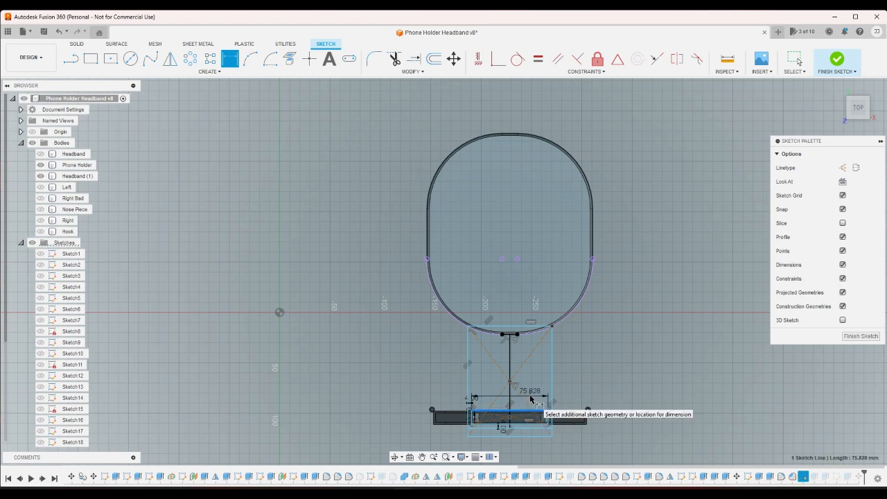
right_click(531, 397)
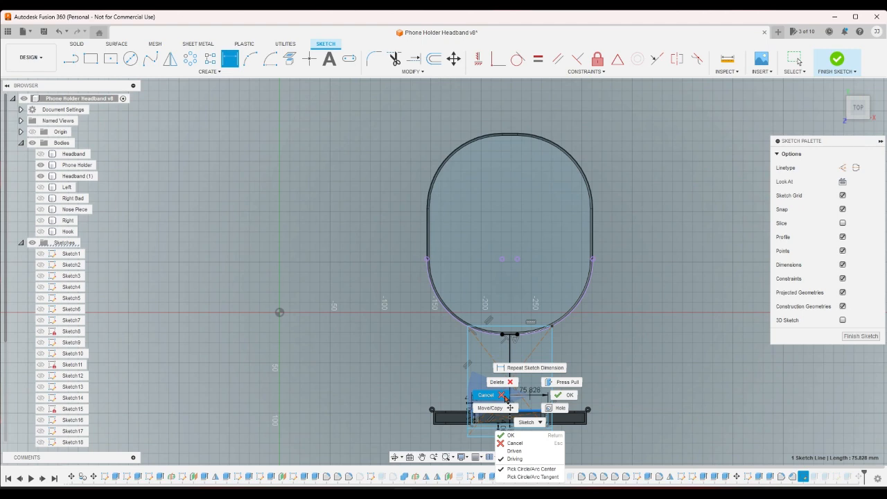
left_click(504, 396)
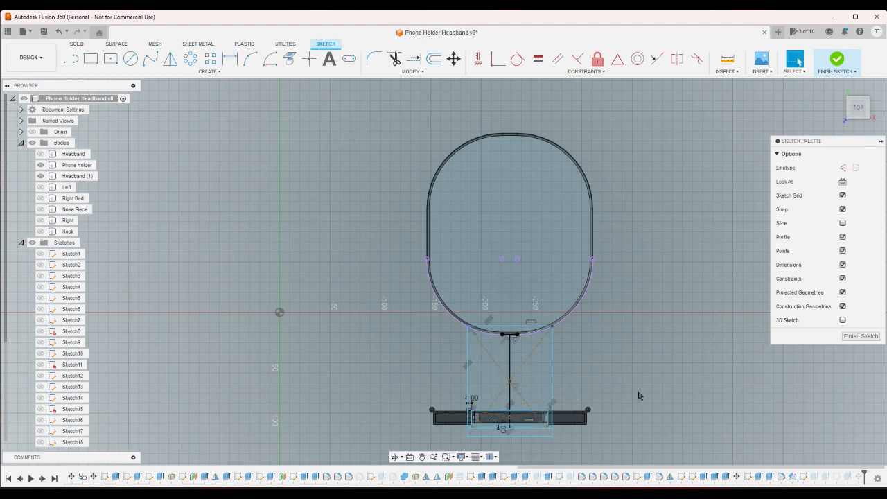
left_click(836, 60)
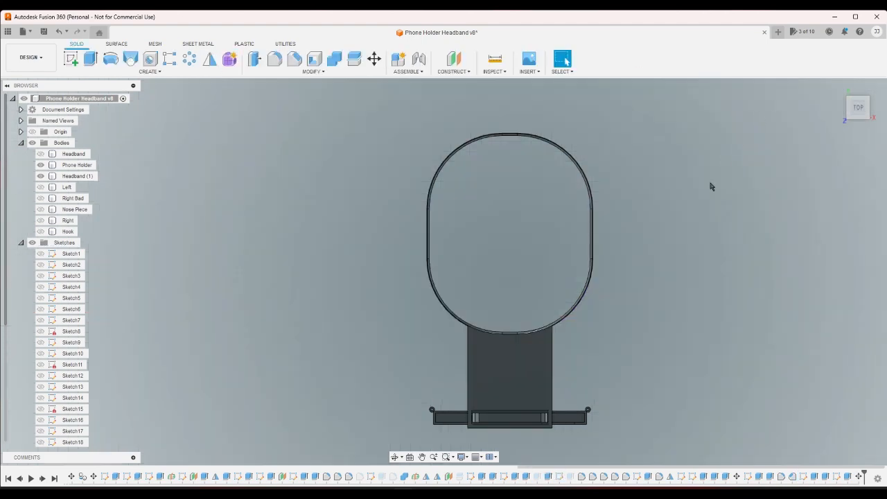
- Hide the Headband (1) body so only the Phone Holder body is shown
left_click(41, 176)
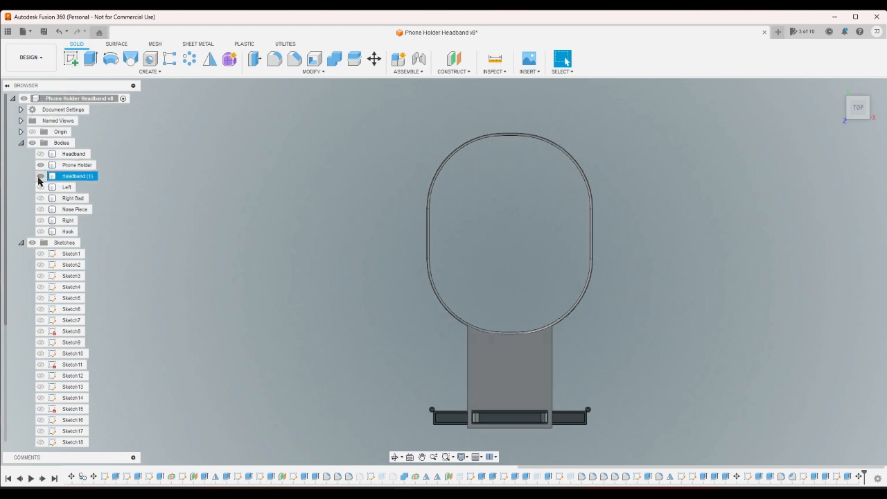
left_click(39, 177)
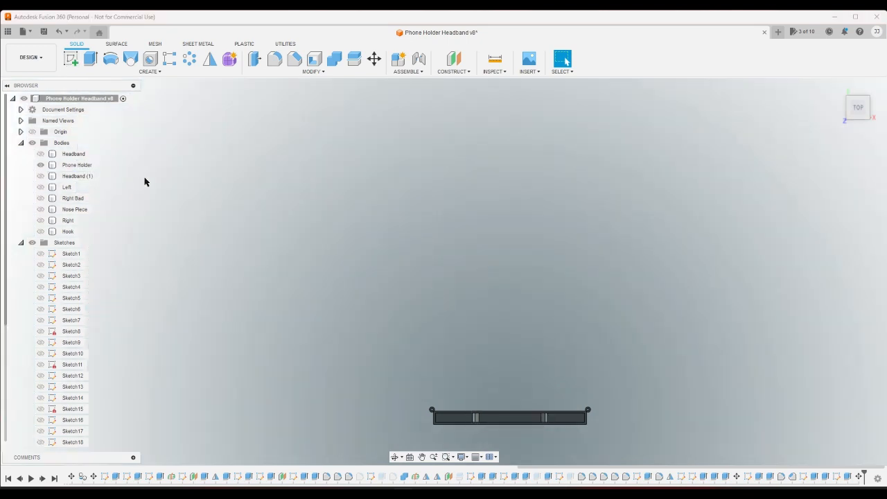
left_click(86, 61)
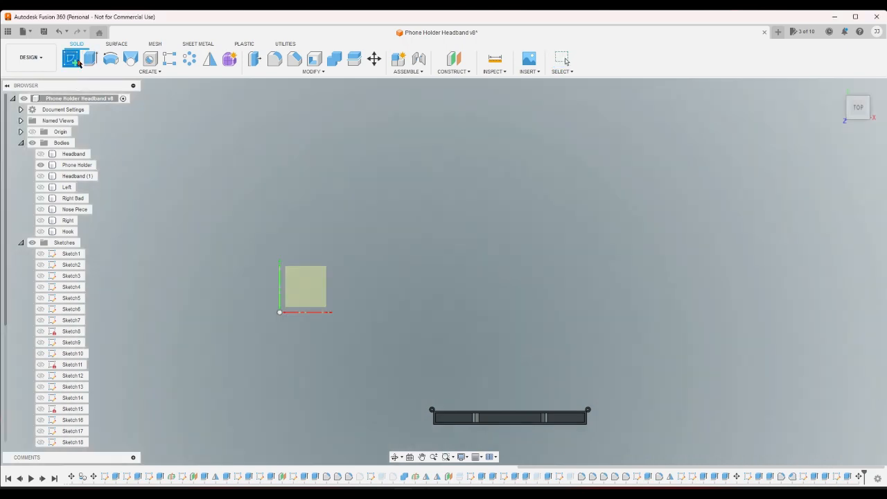
left_click(838, 91)
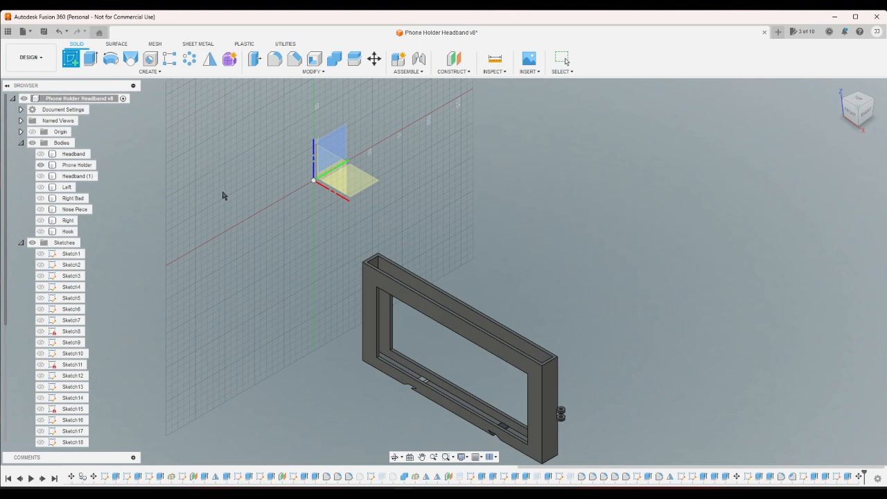
right_click(203, 181)
left_click(165, 177)
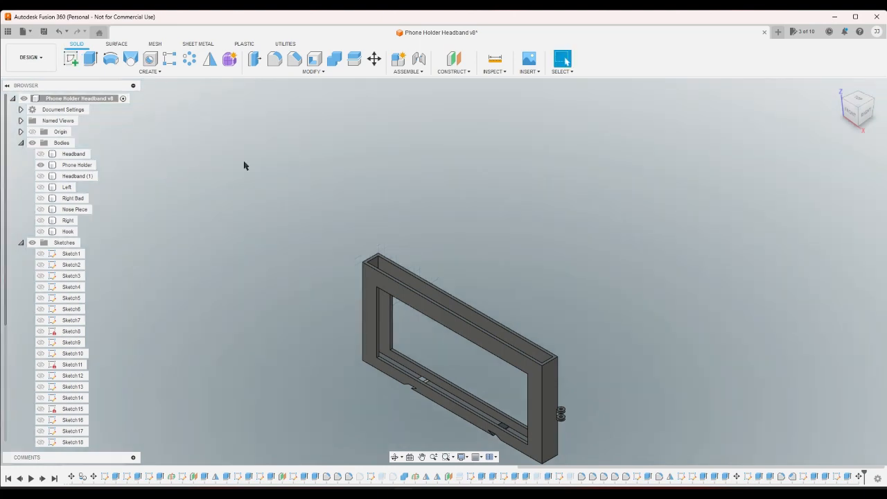
- Go through the construction planes one by one and show Plane5, which crosses the middle of the phone holder
left_click(21, 242)
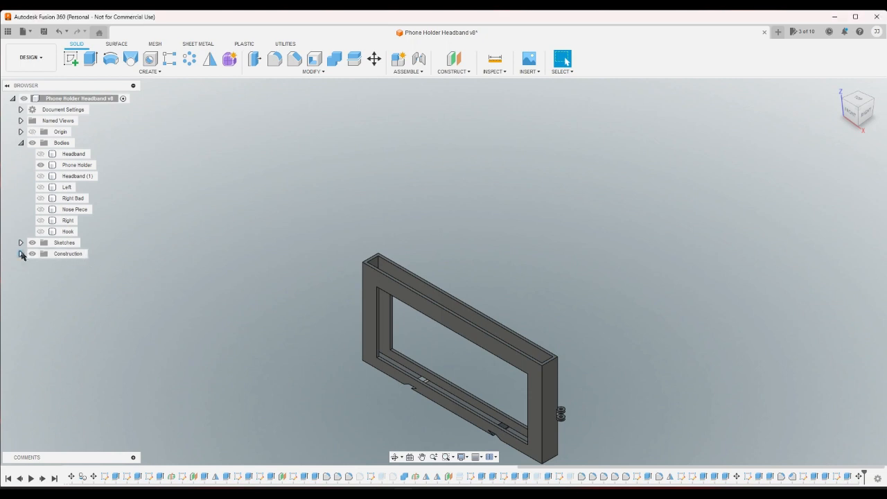
left_click(21, 254)
left_click(40, 276)
left_click(40, 276)
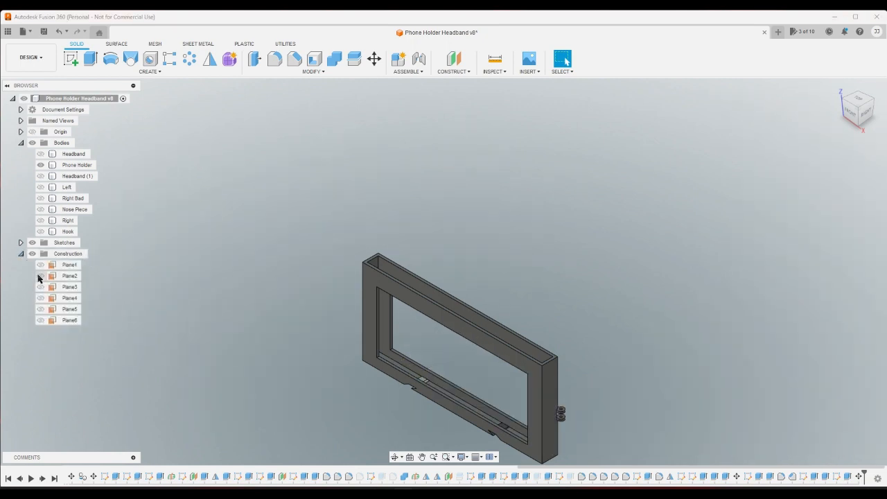
left_click(40, 287)
left_click(40, 287)
left_click(40, 298)
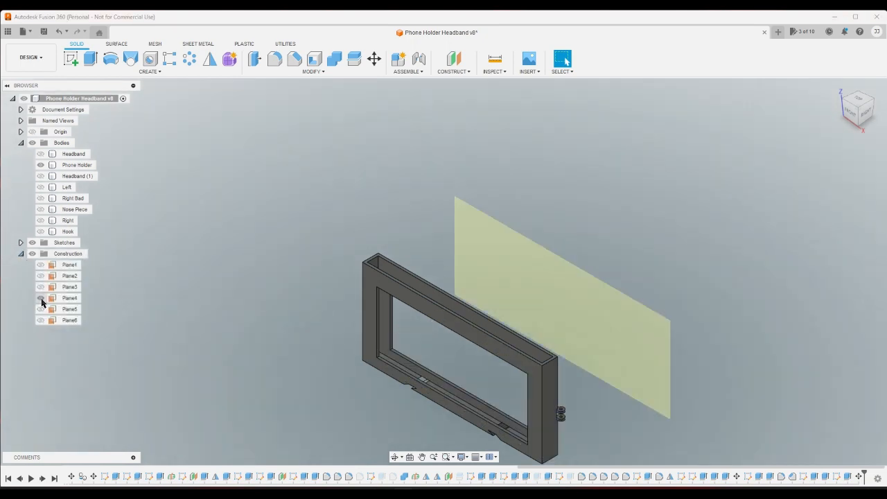
left_click(40, 298)
left_click(40, 309)
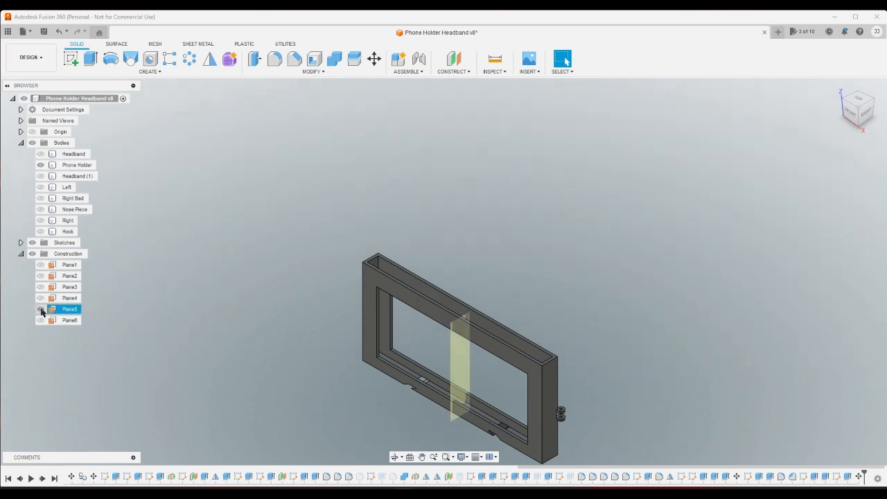
- Start a sketch on Plane5 and project the phone holder's top rim face into it
left_click(70, 59)
left_click(459, 367)
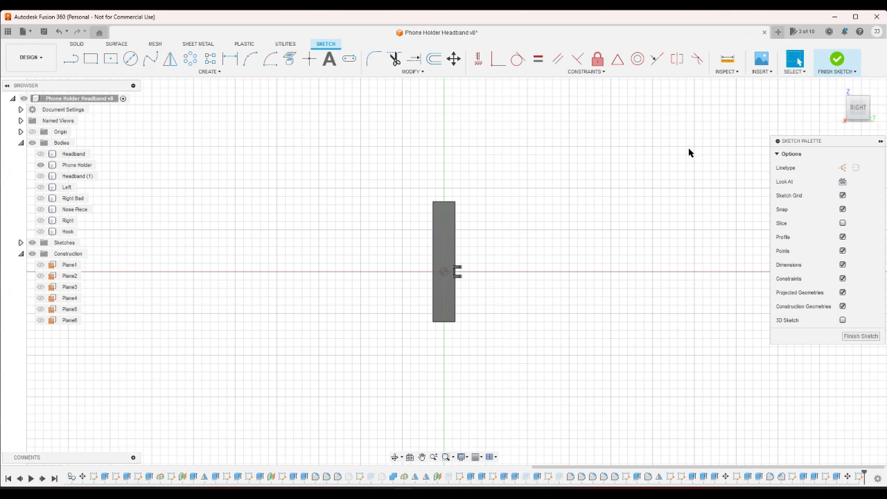
left_click(847, 98)
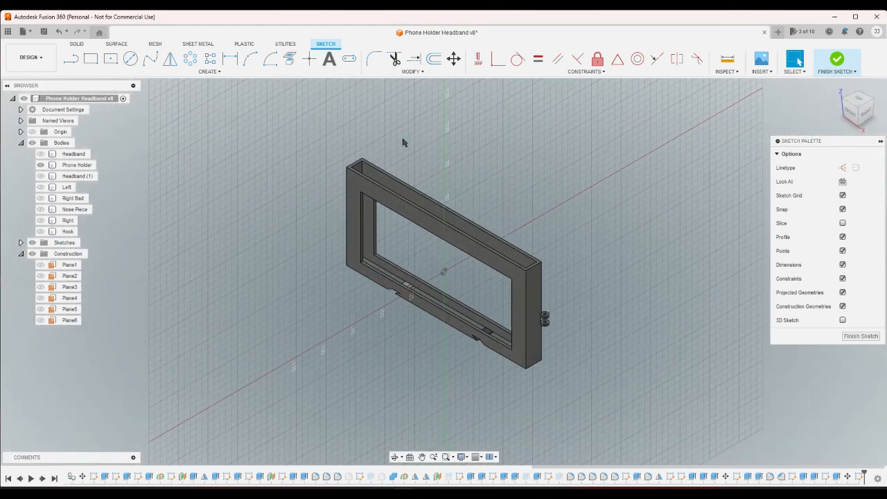
left_click(290, 59)
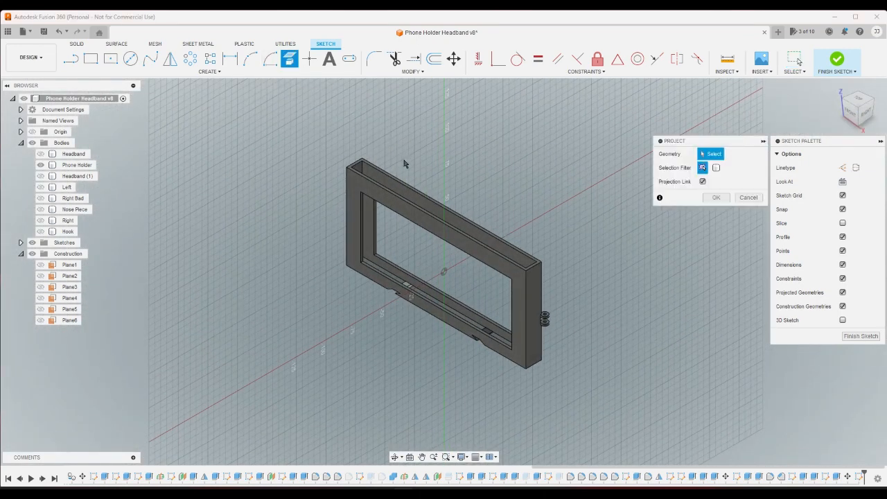
scroll(404, 163, "up", 5)
scroll(471, 234, "up", 4)
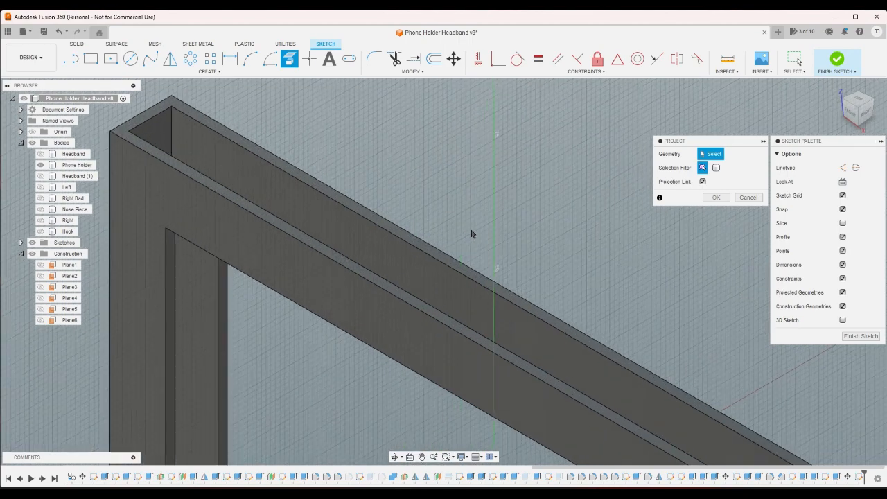
scroll(471, 234, "up", 2)
left_click(451, 282)
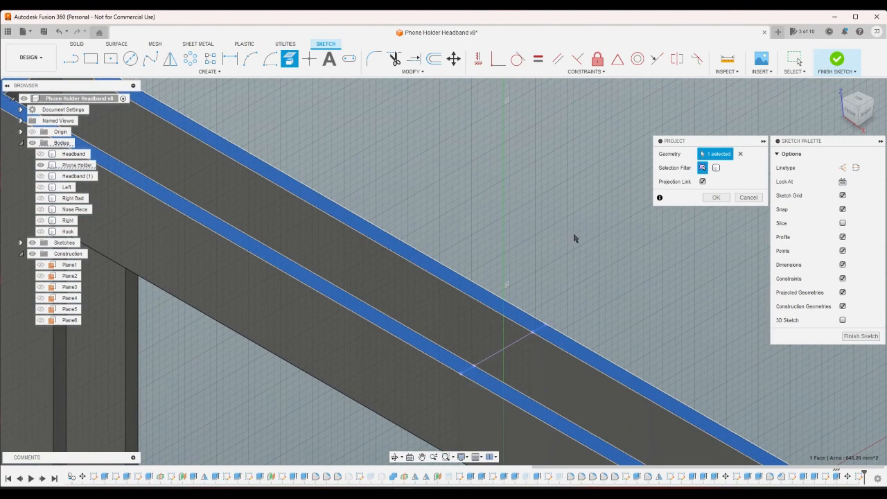
left_click(715, 198)
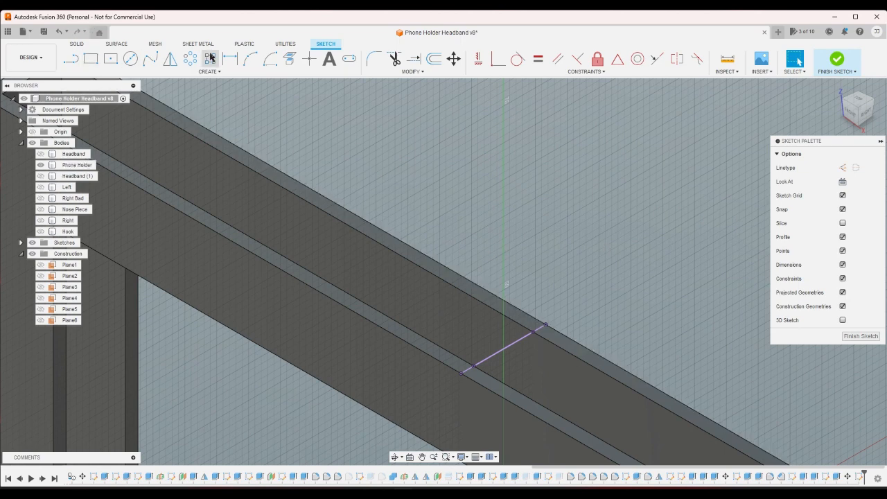
- Draw a narrow upright rectangle about 37 mm tall on each of the two projected wall sections and make their heights equal
left_click(91, 60)
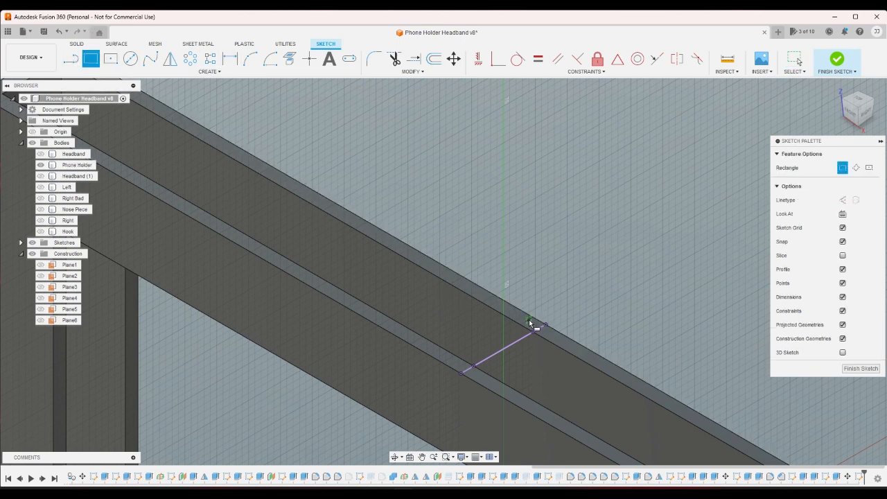
left_click(546, 323)
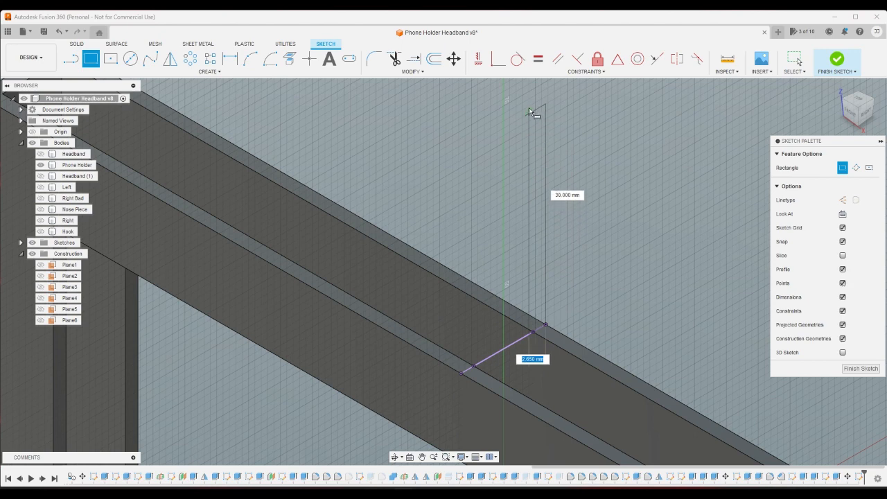
left_click(534, 83)
left_click(473, 364)
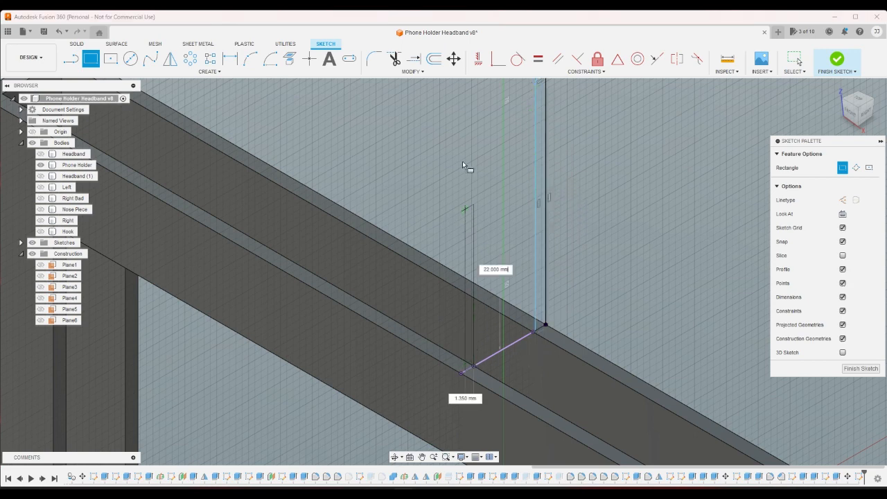
left_click(457, 83)
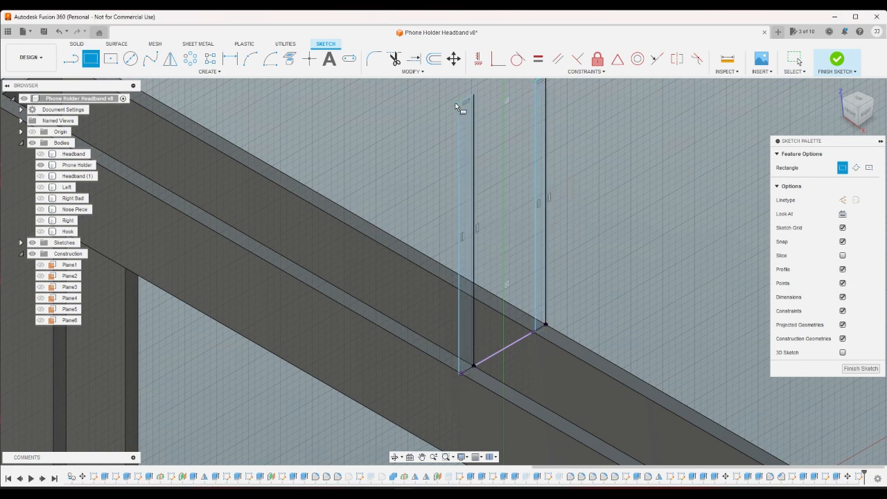
left_click(537, 59)
left_click(474, 138)
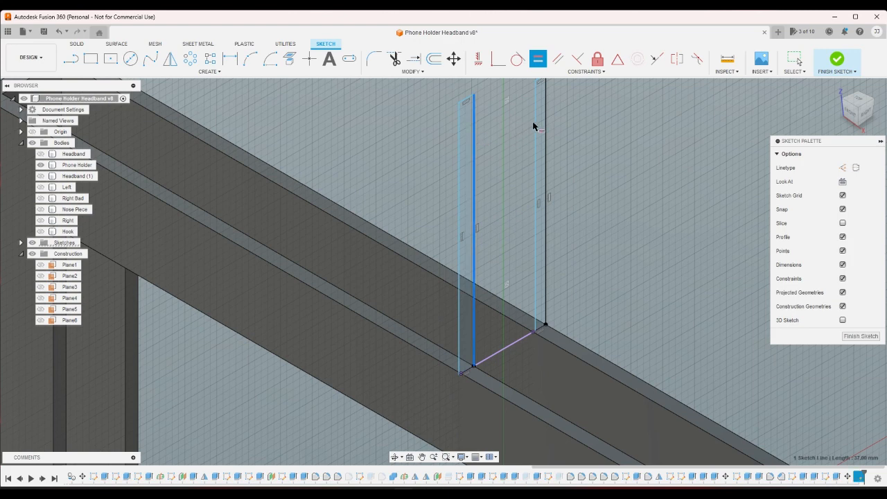
left_click(536, 123)
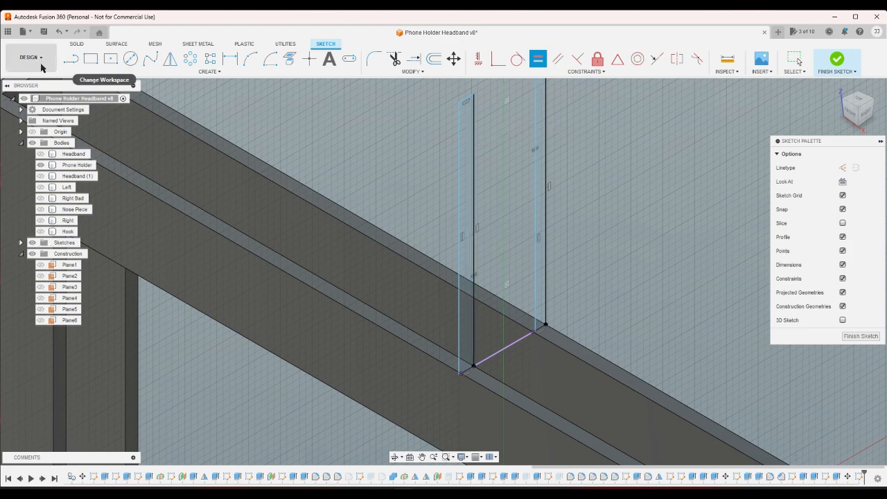
- Draw a small rectangle about 2 mm tall projecting outward from the upper outer corner of each upright
left_click(91, 58)
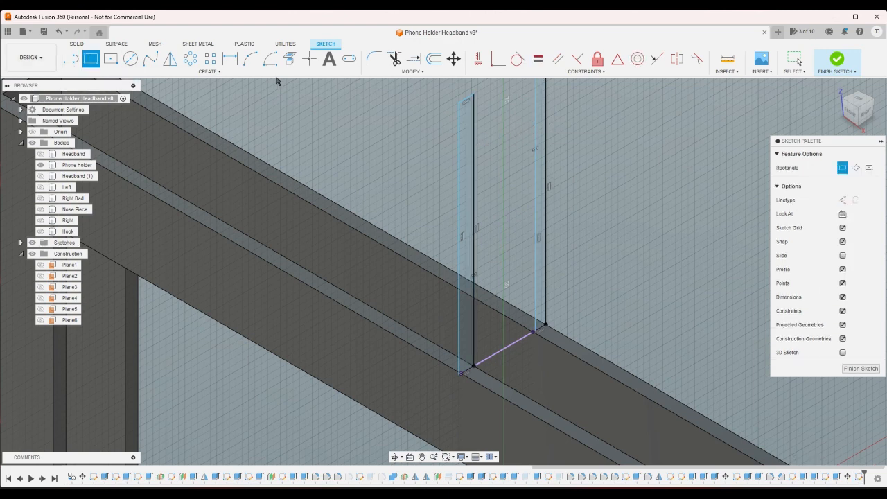
left_click(458, 104)
left_click(444, 123)
scroll(542, 183, "down", 5)
scroll(520, 211, "up", 6)
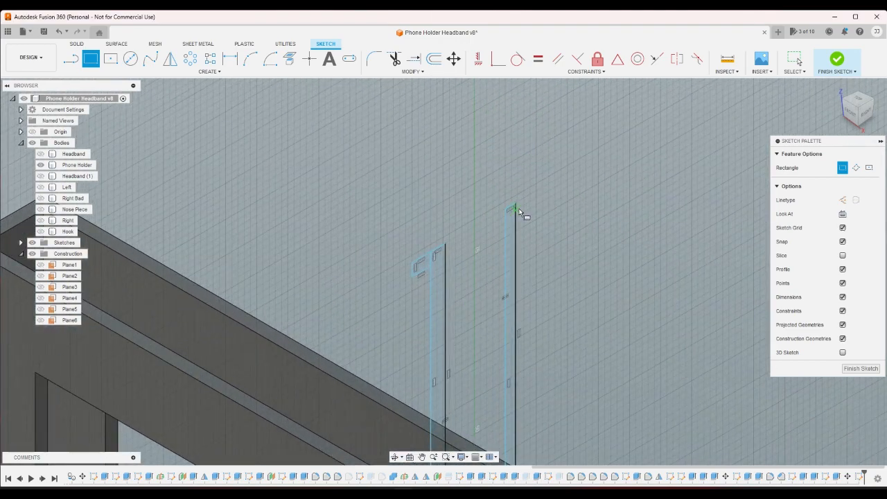
left_click(519, 203)
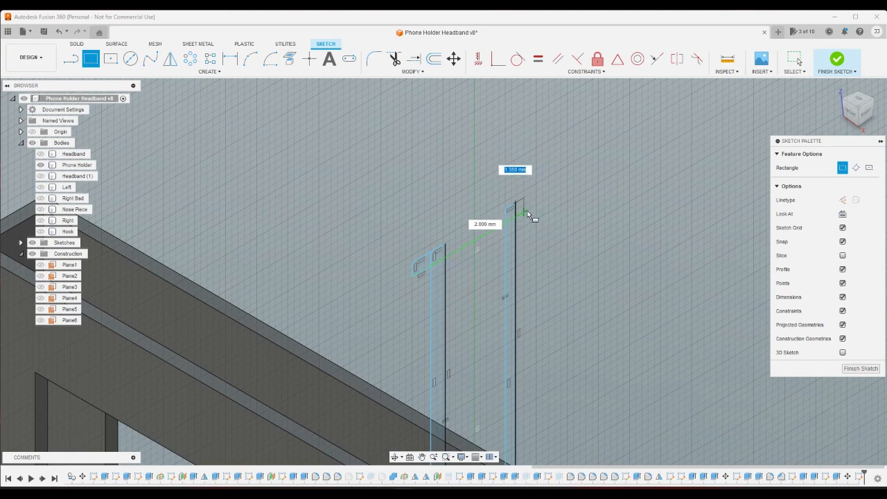
left_click(530, 216)
- Constrain the two small outward rectangles to equal widths and equal heights, and pull one corner to resize them together
left_click(537, 59)
scroll(518, 202, "up", 2)
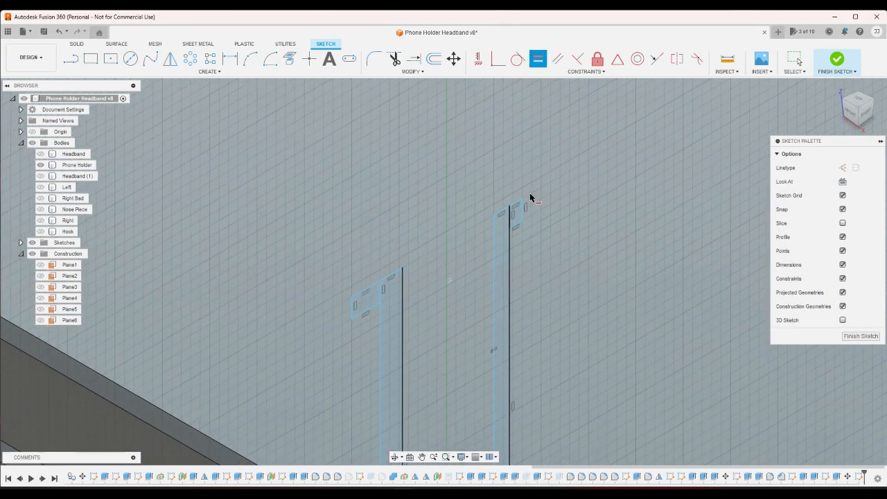
left_click(516, 205)
left_click(368, 288)
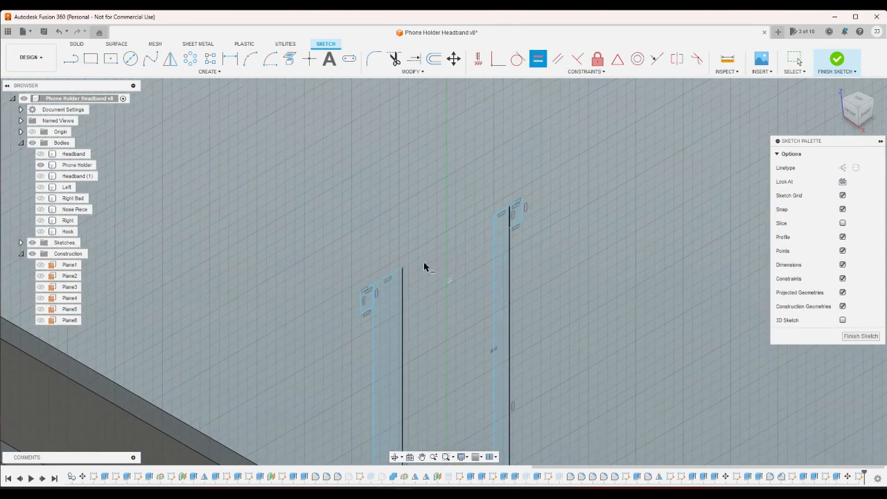
left_click(523, 212)
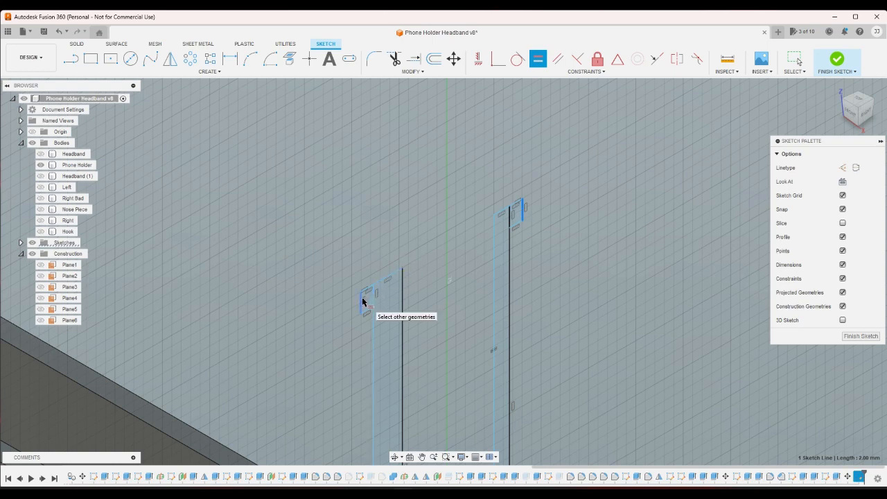
right_click(567, 255)
key("Escape")
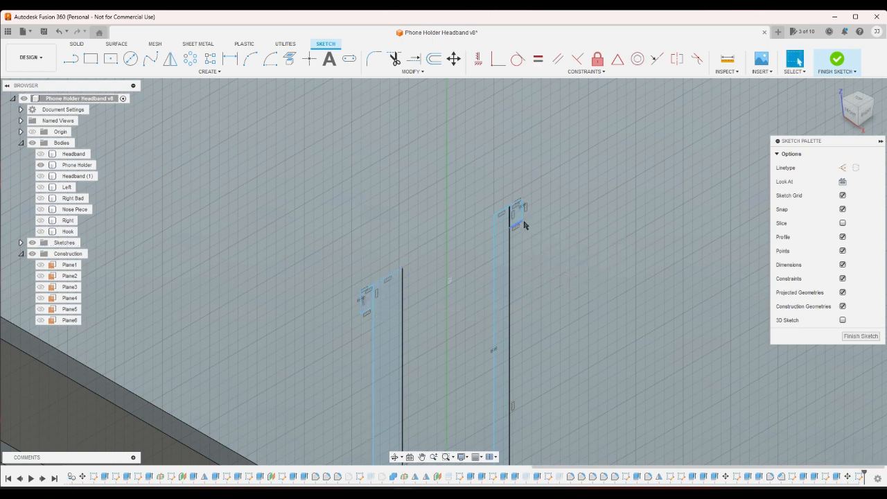
mouse_move(525, 225)
left_mouse_down()
mouse_move(519, 209)
mouse_move(529, 220)
left_mouse_up()
- Dimension one of the small outward rectangles to 2 mm wide and 2 mm tall
left_click(229, 58)
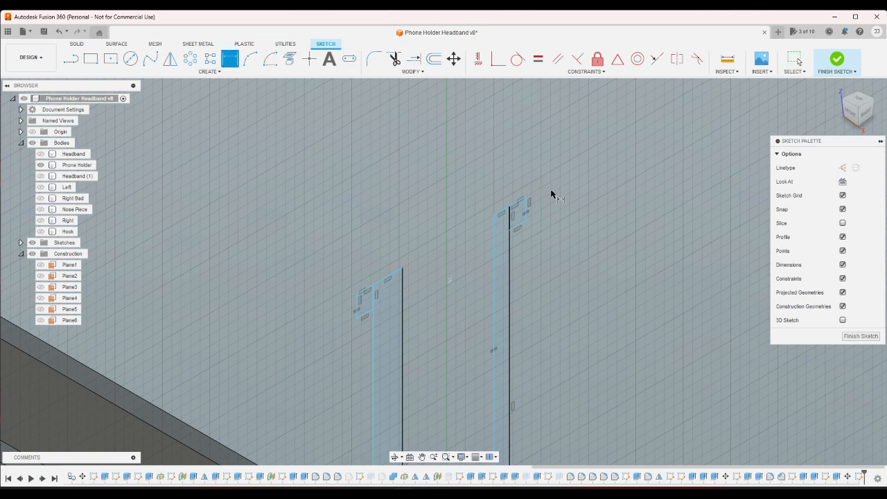
left_click(526, 205)
left_click(519, 190)
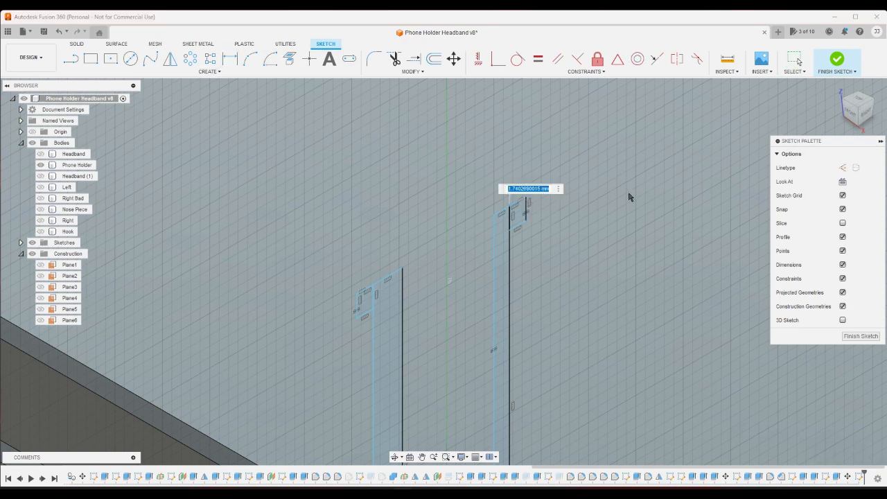
type("2")
key("Return")
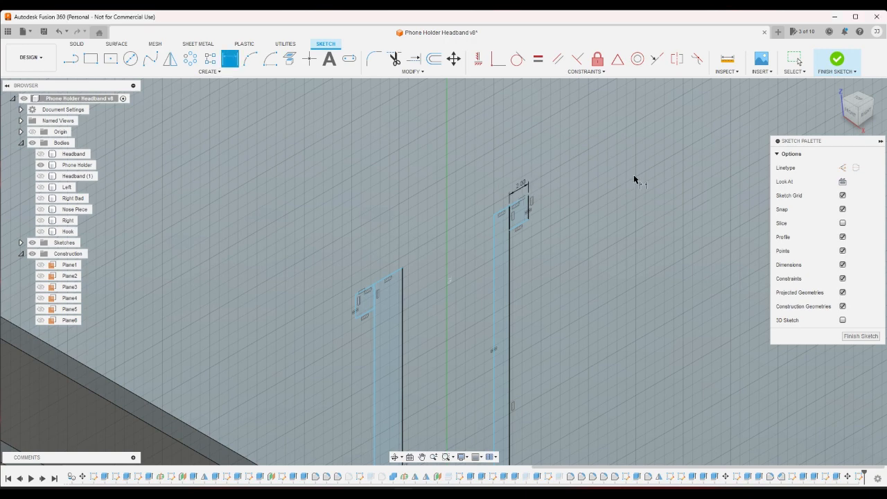
left_click(530, 214)
left_click(544, 213)
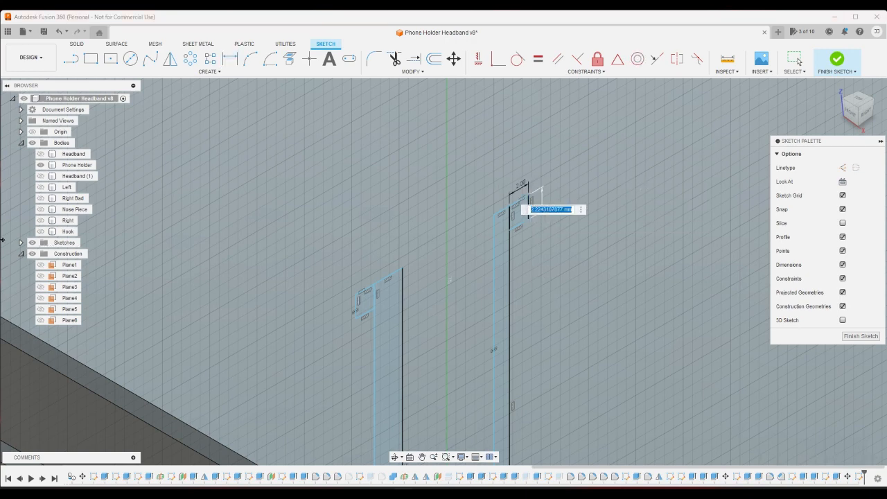
type("2")
key("Return")
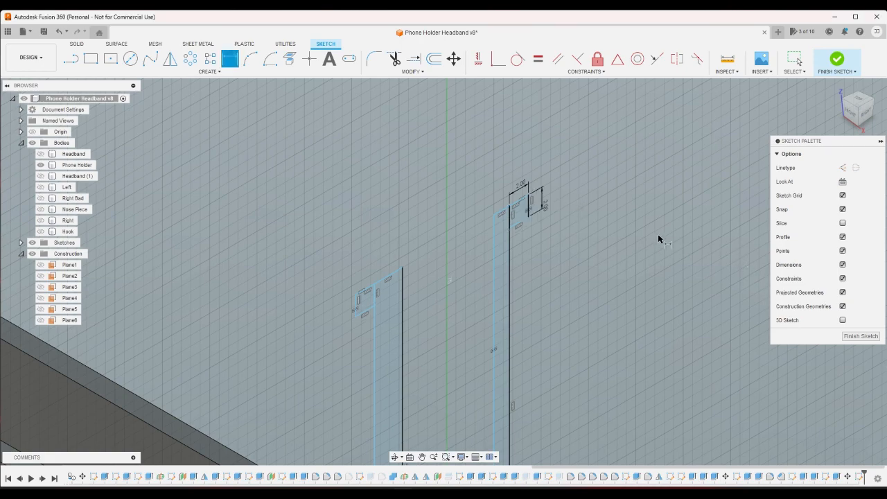
- Dimension the distance from the holder's rim to the underside of the other small rectangle as 17 mm and finish the sketch
scroll(666, 211, "down", 3)
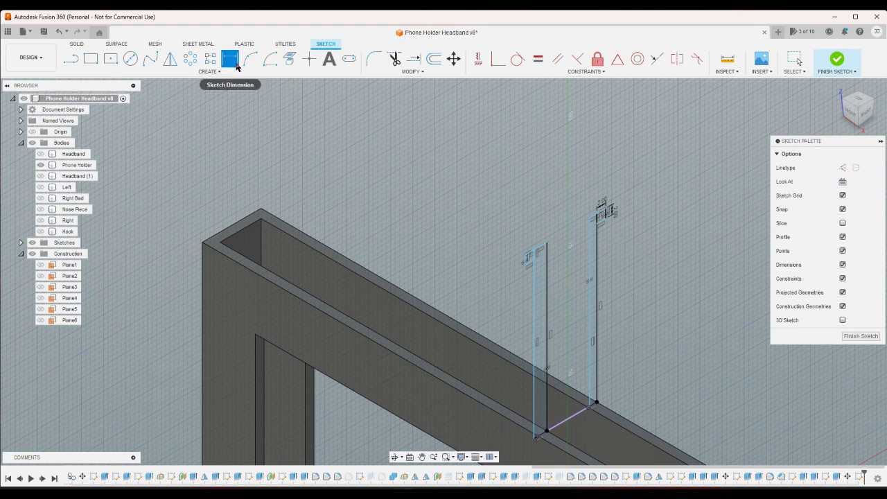
left_click(535, 264)
left_click(534, 437)
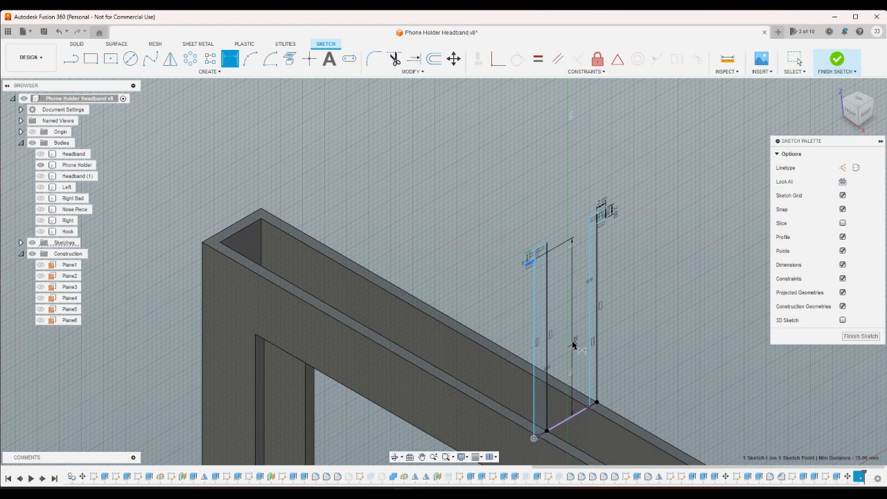
left_click(572, 341)
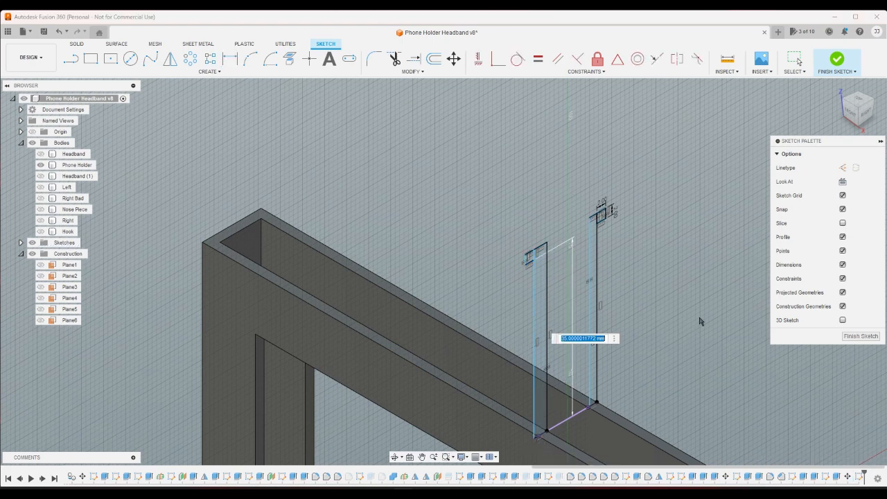
type("15+2")
key("Return")
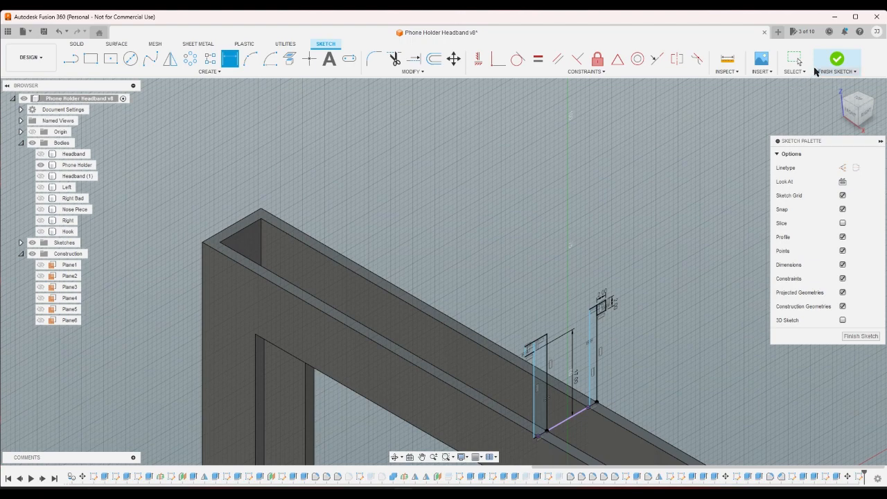
left_click(830, 63)
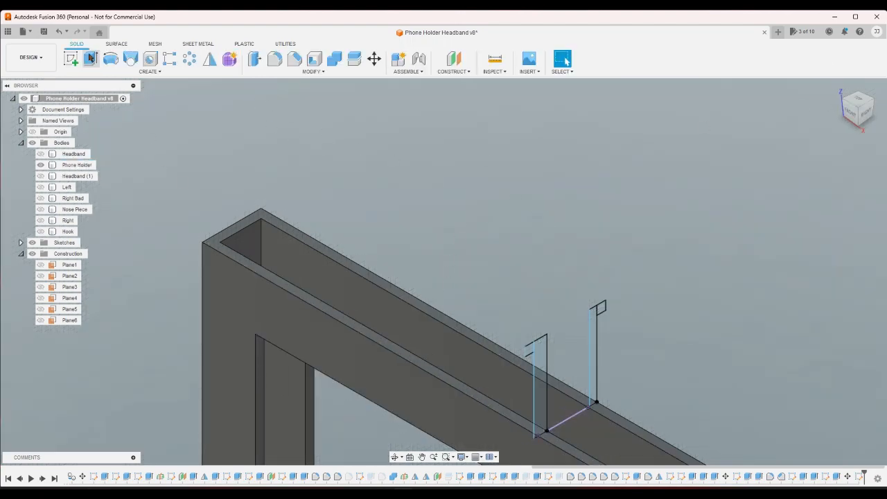
- Return to the sketch, make one upright's inner edge and the other's outer edge coincident with the projected wall endpoints, and finish it
left_click(59, 31)
scroll(644, 336, "down", 4)
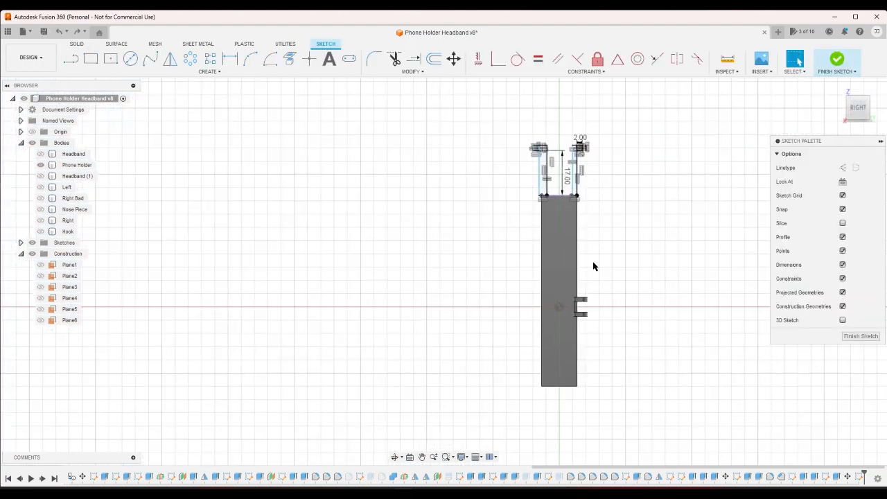
scroll(576, 172, "up", 8)
left_click(492, 72)
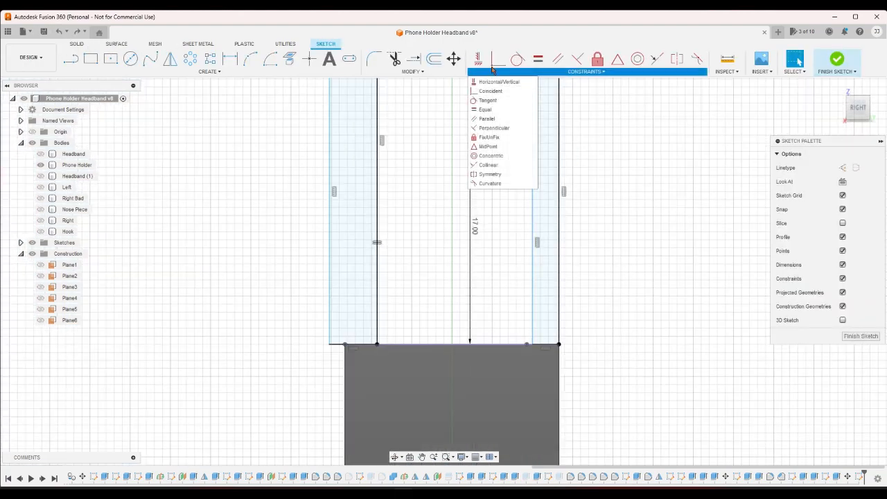
left_click(493, 63)
left_click(532, 178)
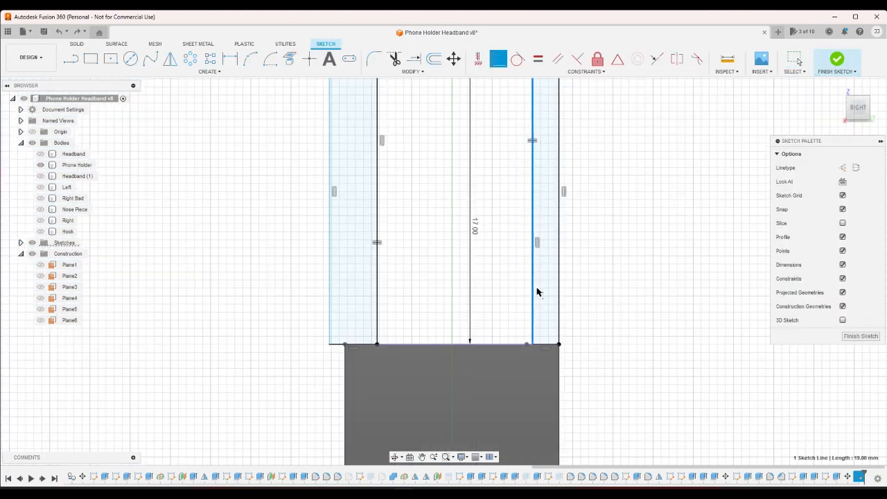
left_click(527, 343)
left_click(329, 306)
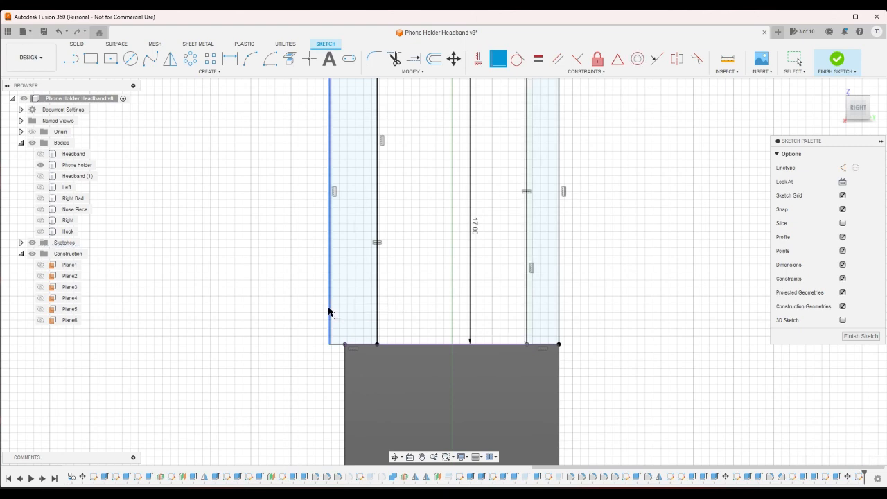
left_click(345, 343)
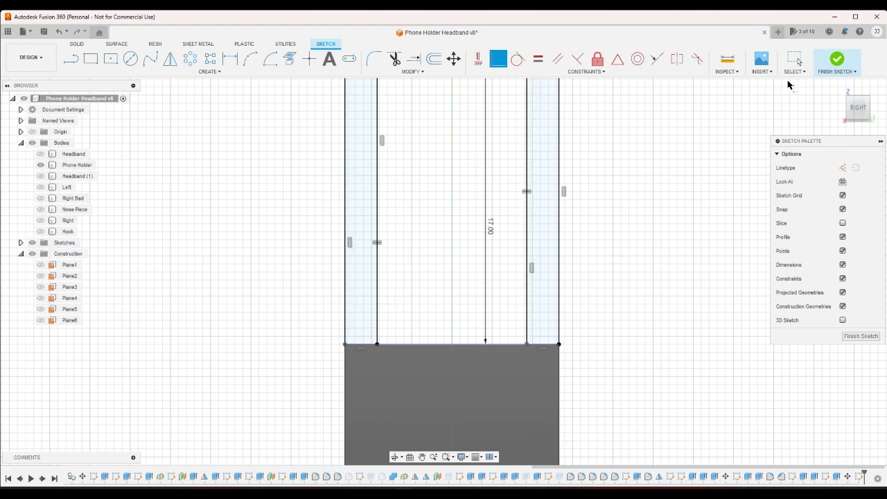
left_click(837, 59)
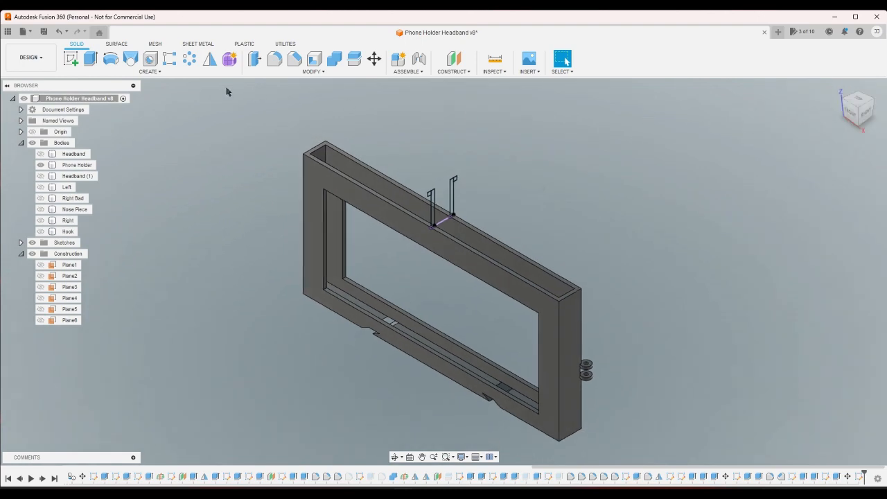
- Extrude both hooked upright profiles symmetrically about the sketch plane to a whole length of 75 mm on the phone holder
left_click(90, 59)
scroll(442, 166, "up", 3)
scroll(445, 187, "up", 3)
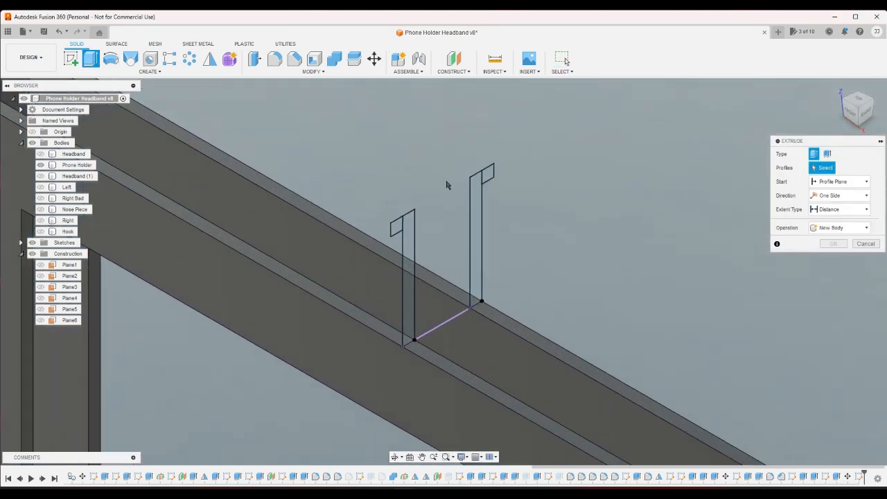
left_click(476, 228)
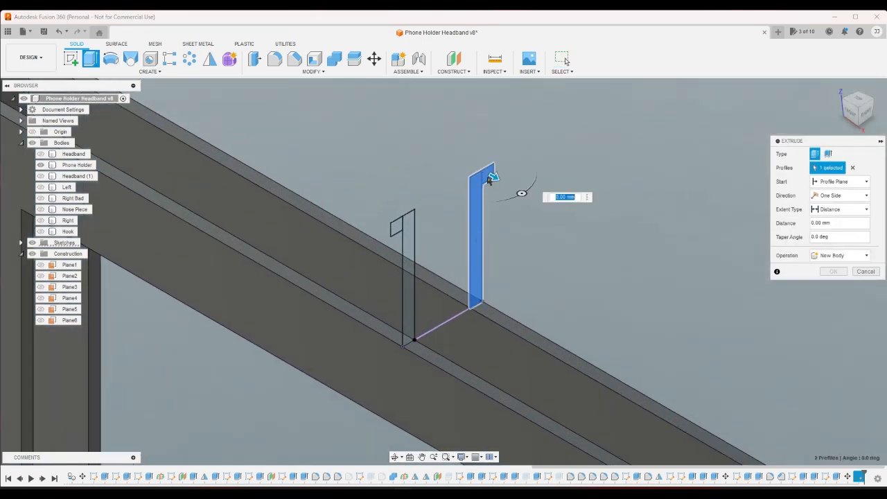
left_click(410, 249)
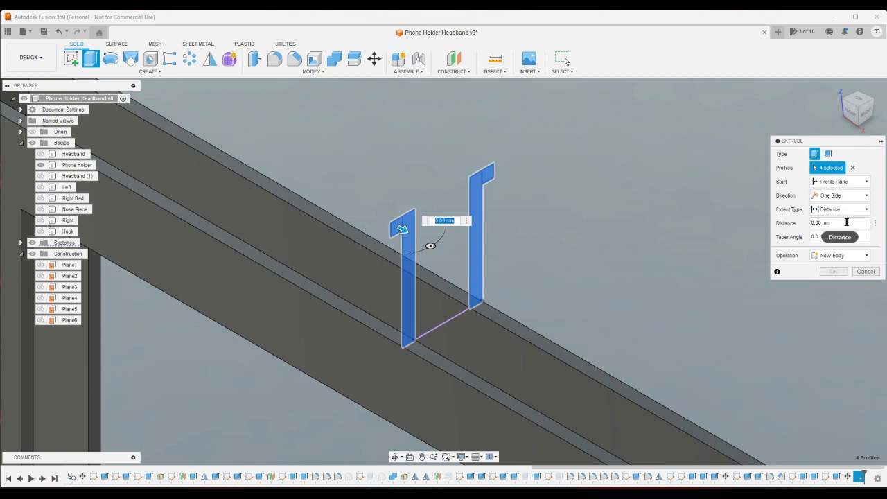
double_click(845, 224)
left_click(839, 195)
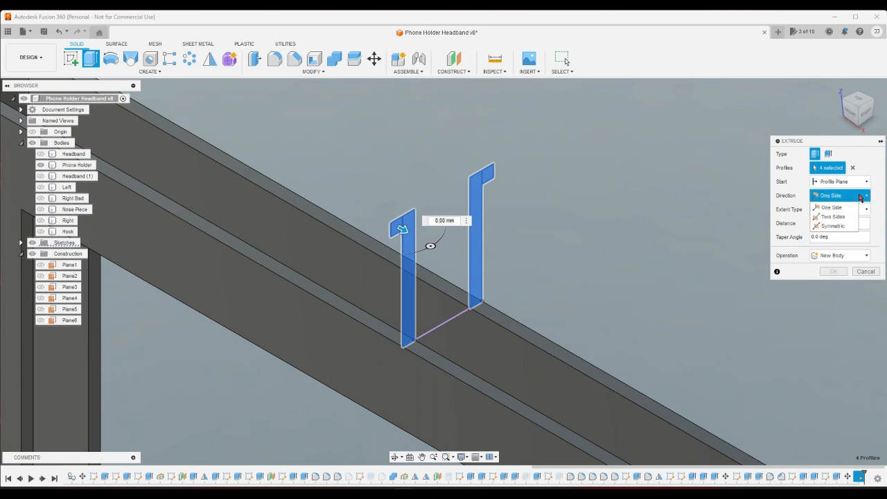
left_click(831, 226)
left_click(832, 222)
double_click(848, 237)
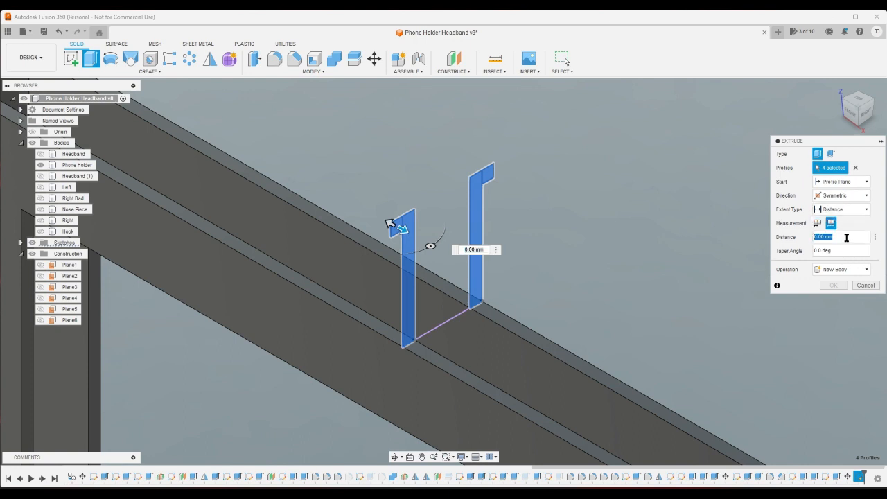
type("7")
key("Return")
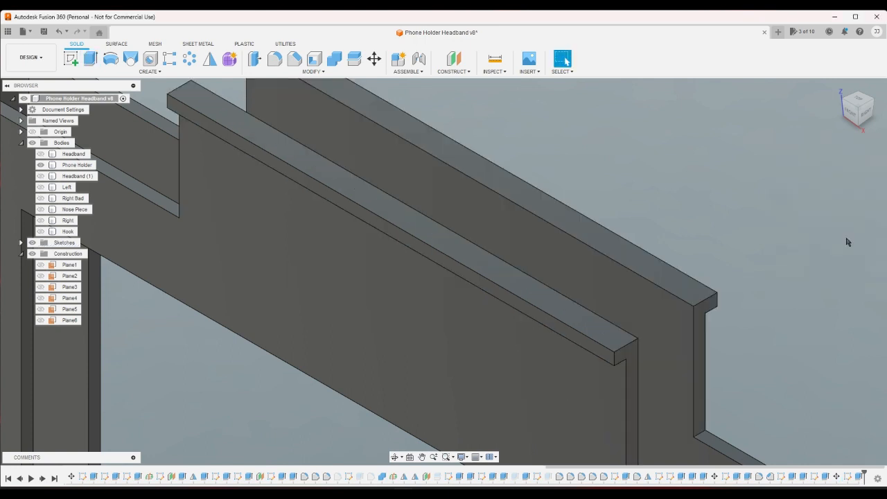
- Chamfer the outer top edges of both hooks with an equal distance of 1.8 mm
scroll(847, 241, "down", 5)
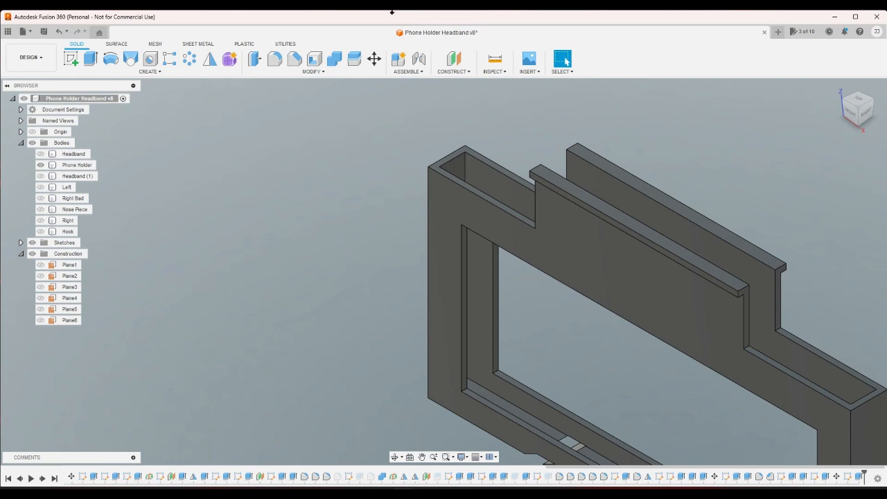
left_click(292, 60)
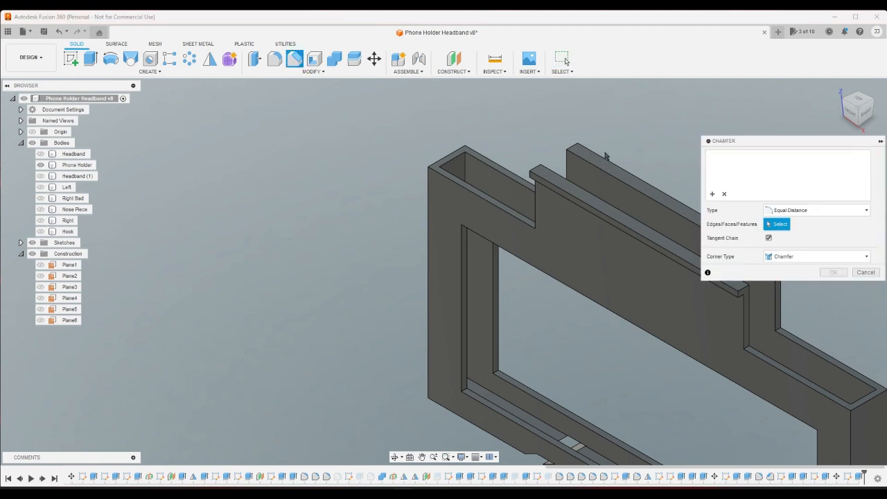
left_click(601, 148)
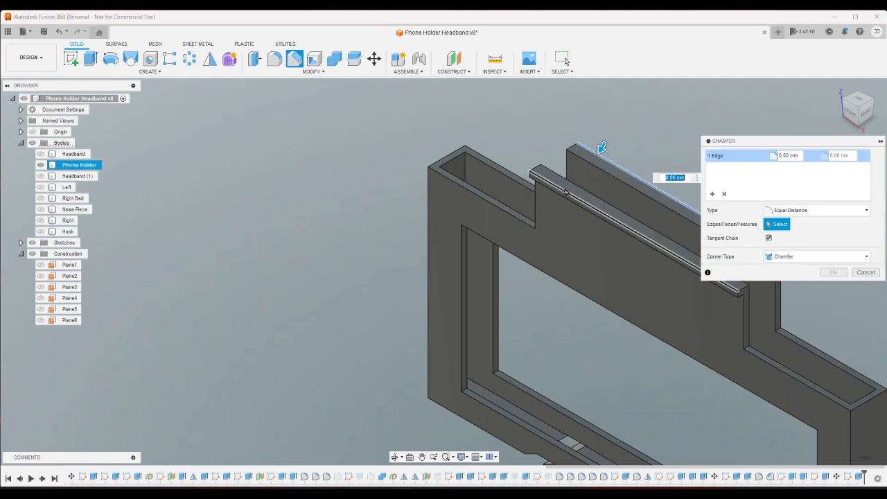
left_click(566, 192)
left_click_drag(602, 148, 598, 154)
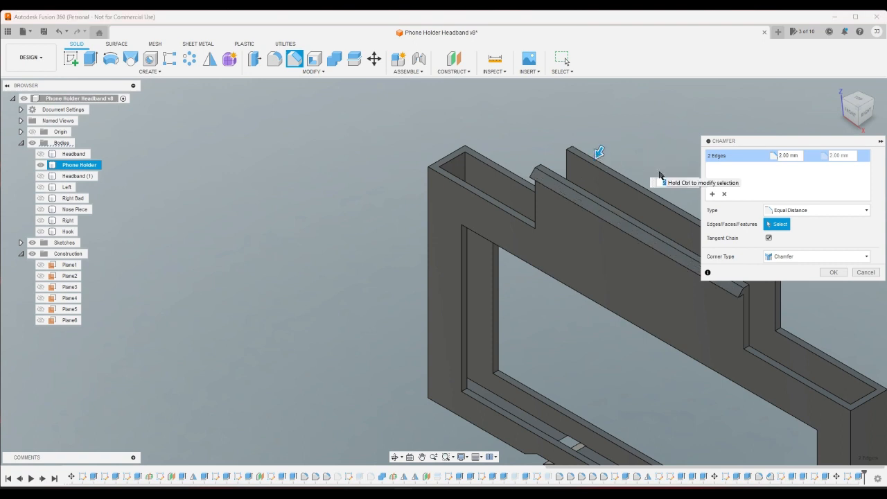
left_click(790, 156)
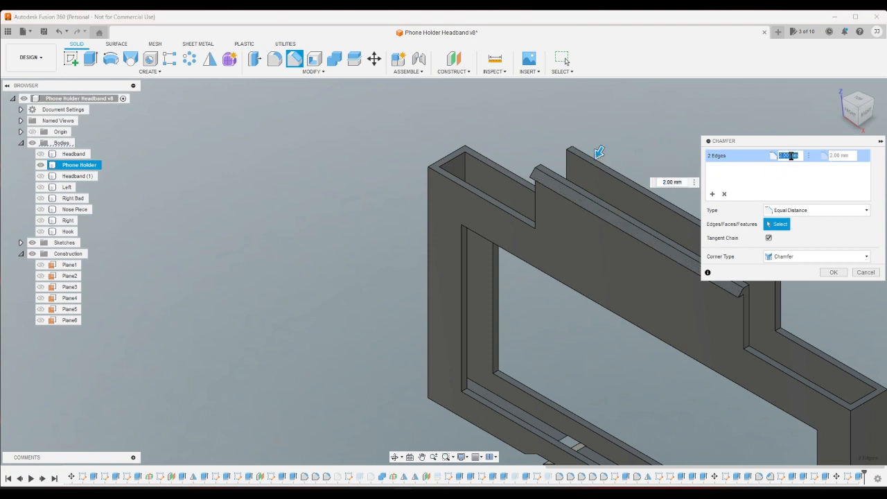
type("1.8")
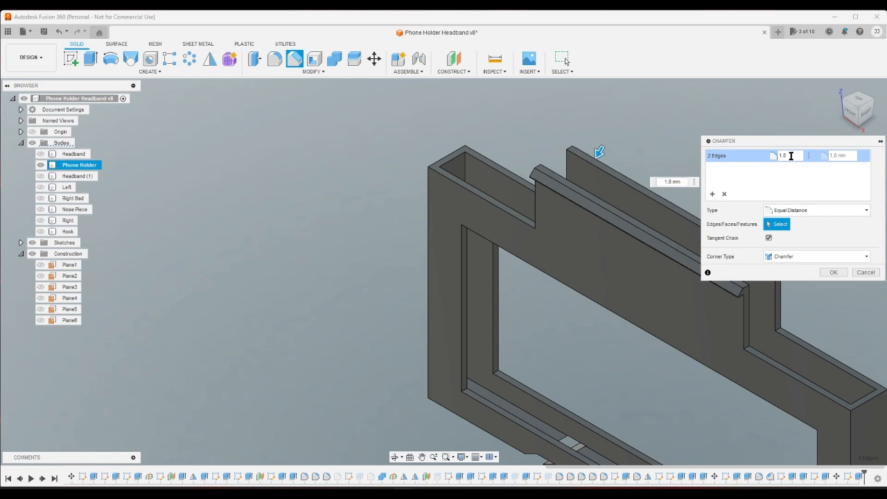
key("Return")
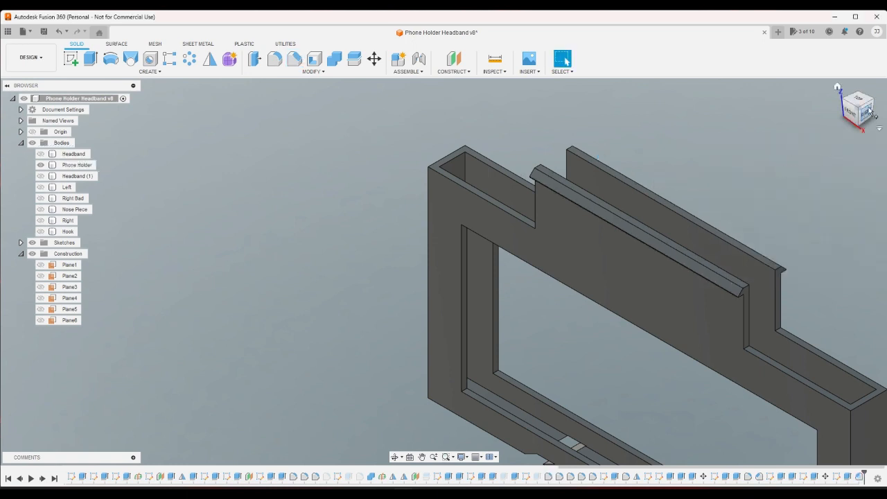
- Show the Headband (1) body and move it 1 mm down along the uprights, with a Y distance of -1 mm
left_click(41, 176)
left_click(791, 198)
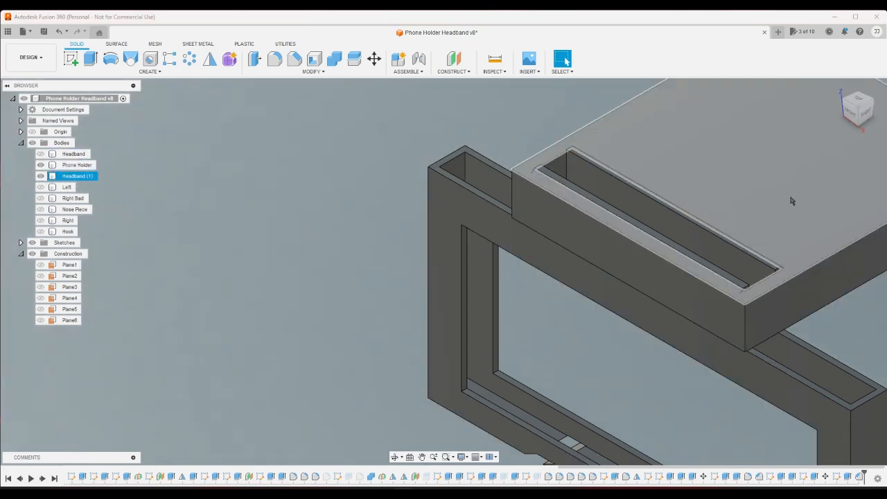
left_click(870, 114)
left_click(743, 229)
left_click(561, 254)
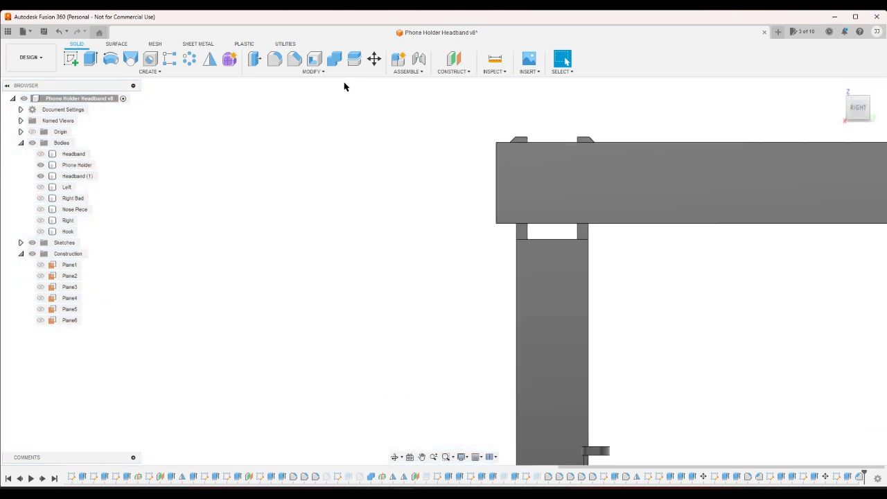
left_click(374, 59)
left_click(654, 174)
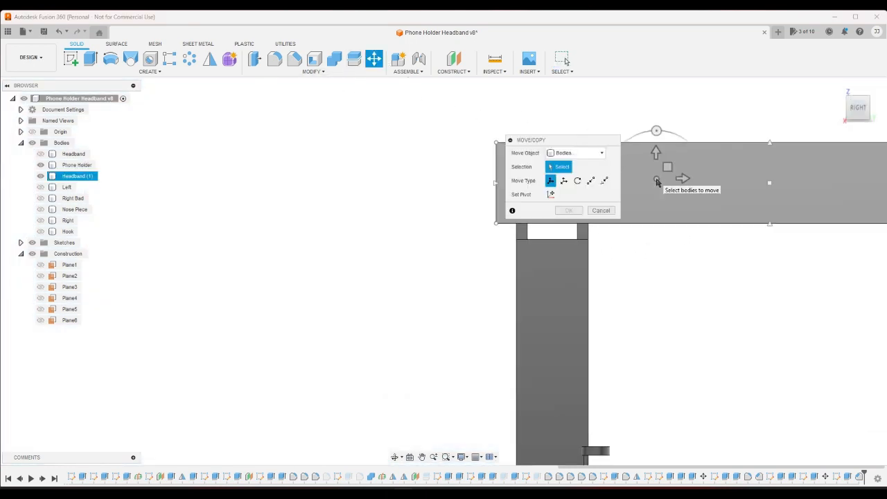
left_click_drag(598, 142, 424, 136)
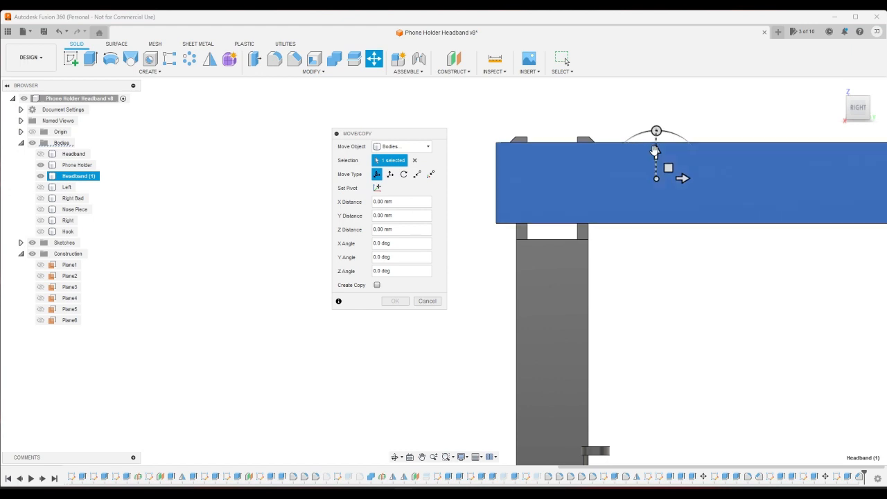
left_click_drag(656, 151, 652, 159)
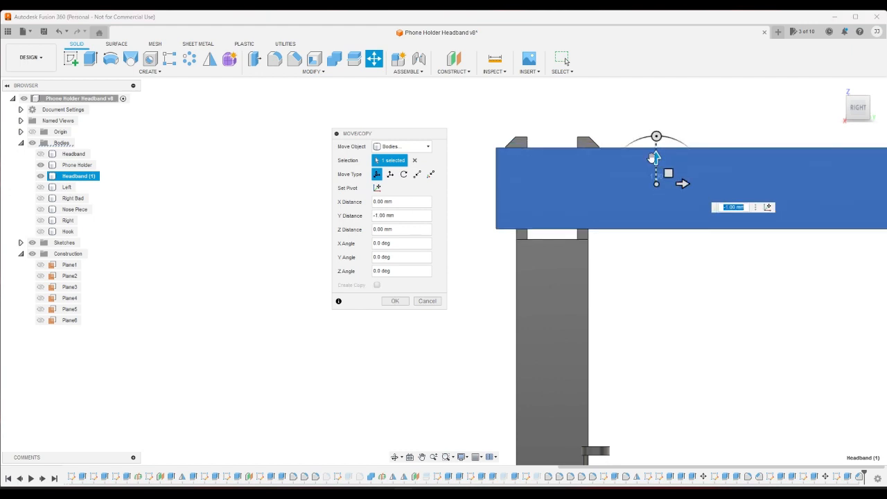
left_click(393, 300)
- Examine how the chamfered hooks sit in the headband's slot, in the isometric view and straight from the side
left_click(837, 87)
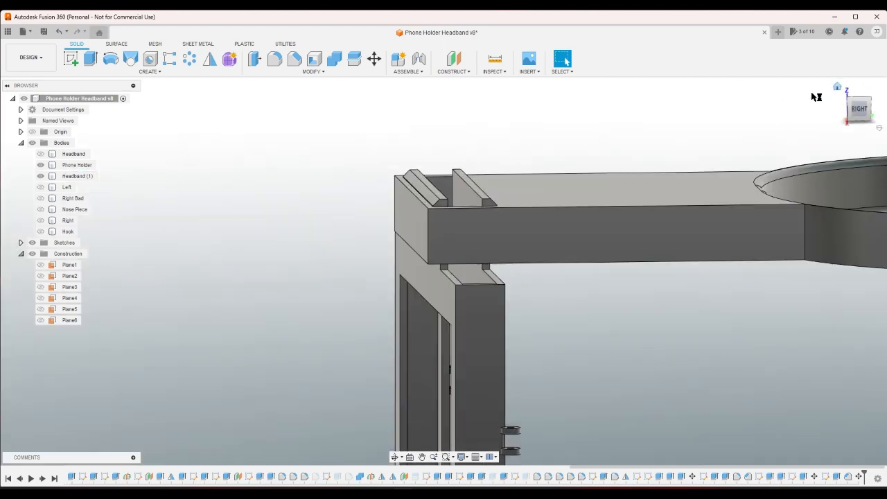
scroll(220, 288, "up", 6)
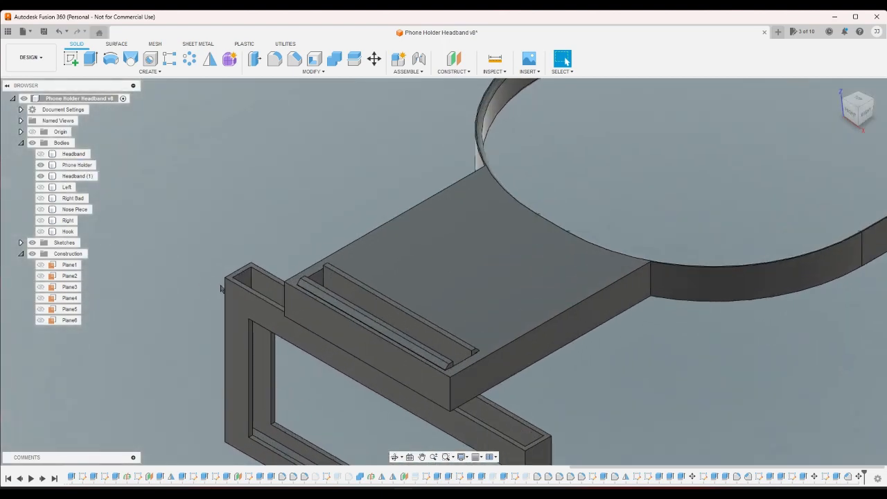
scroll(220, 288, "down", 2)
scroll(516, 374, "down", 5)
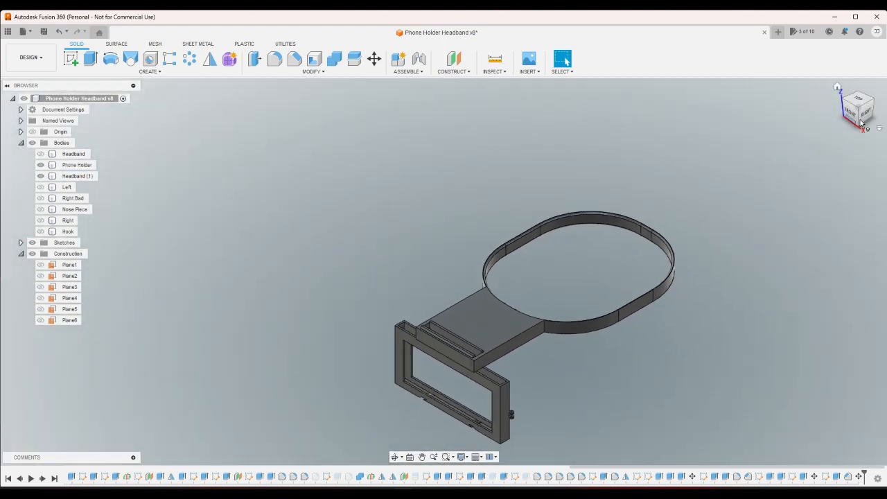
left_click(864, 116)
scroll(350, 291, "up", 5)
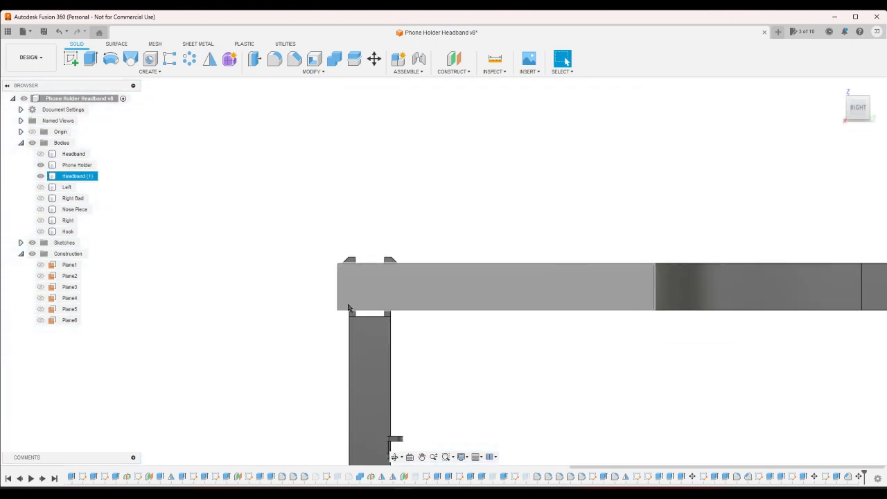
scroll(348, 308, "up", 1)
left_click(848, 99)
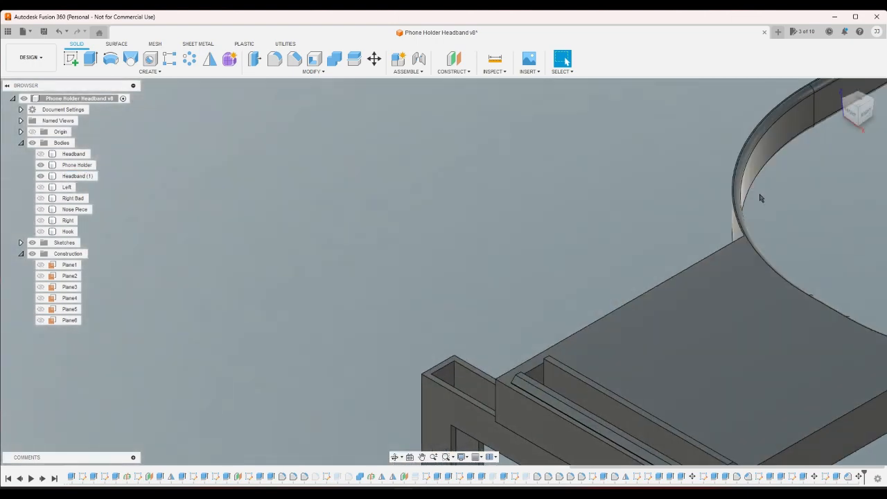
scroll(550, 257, "down", 3)
scroll(601, 342, "up", 5)
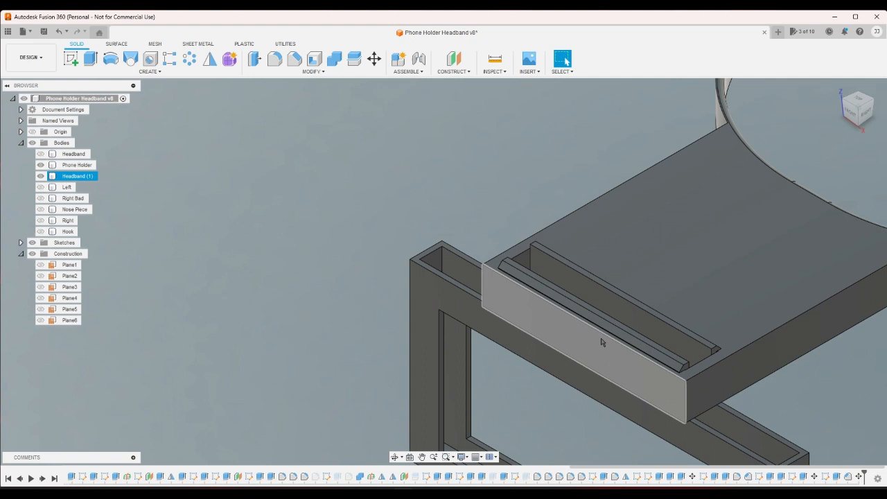
- Hide Headband (1) to inspect the bare hooked uprights on the phone holder, and show it again
left_click(41, 177)
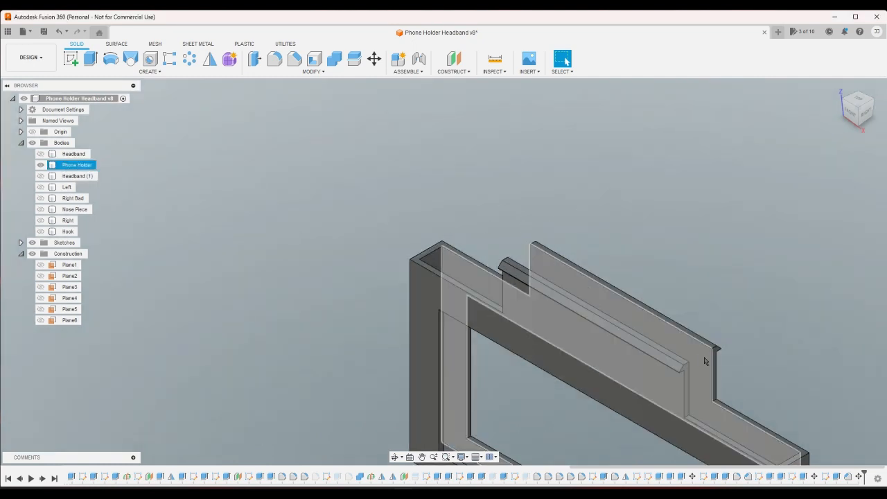
left_click_drag(745, 330, 709, 386)
left_click(783, 375)
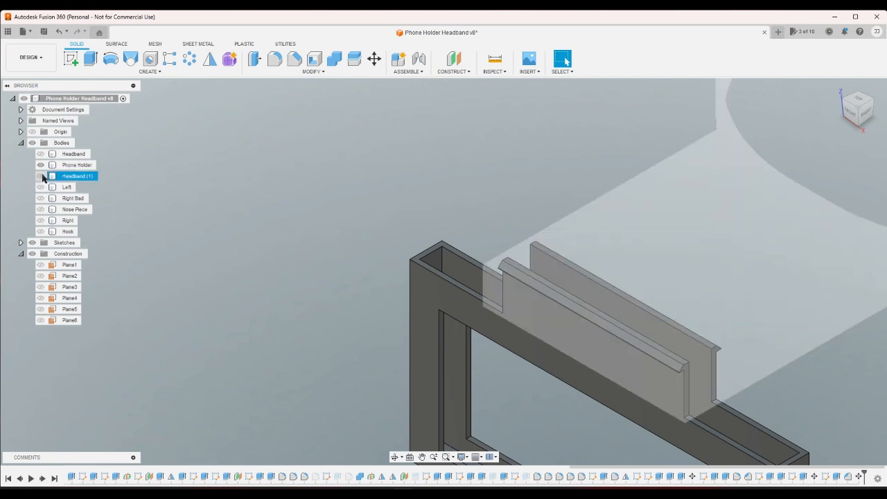
left_click(40, 176)
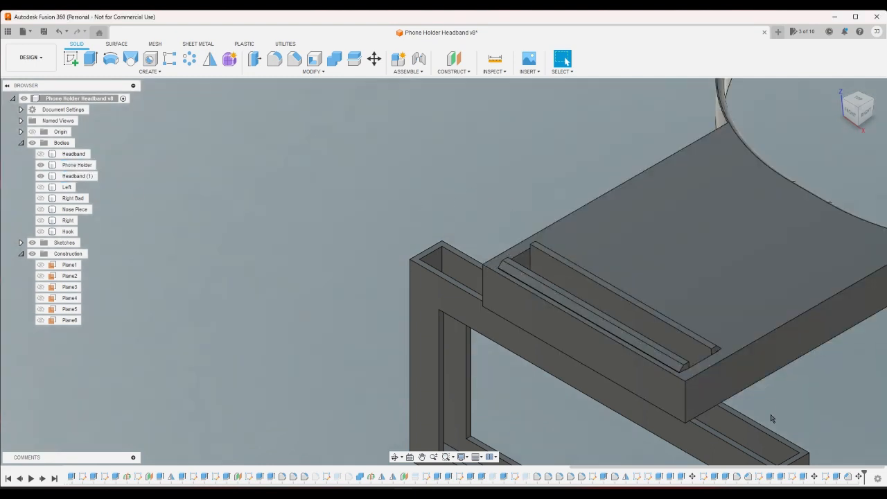
- Inspect the assembled phone holder and headband around the slot, up close and as a whole from several directions
scroll(771, 417, "down", 3)
scroll(681, 370, "up", 2)
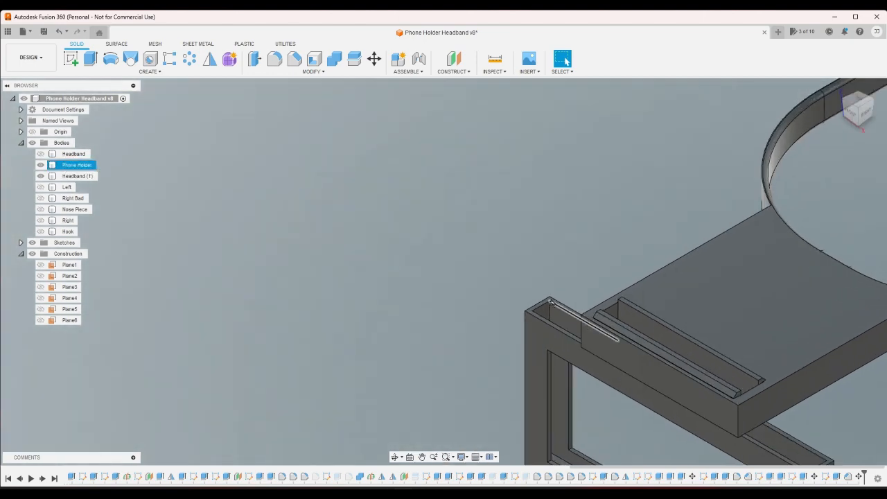
scroll(551, 291, "down", 3)
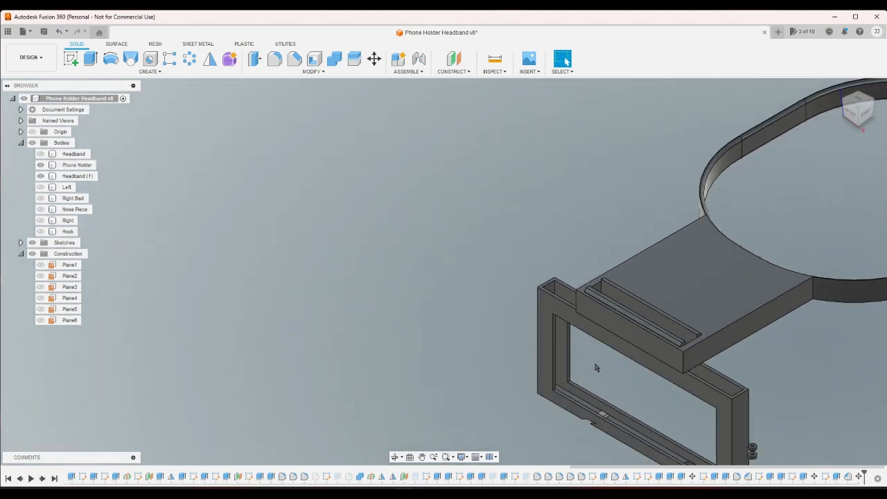
scroll(582, 370, "up", 3)
scroll(665, 406, "down", 3)
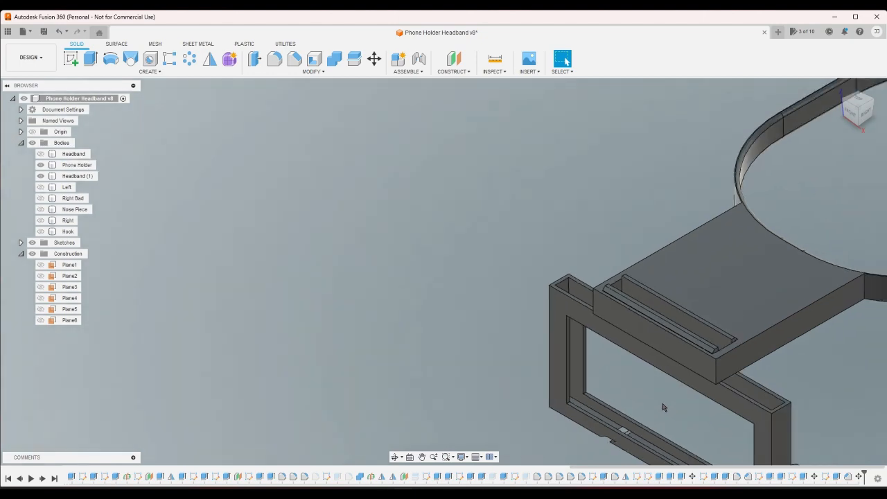
scroll(754, 388, "down", 3)
scroll(803, 388, "up", 2)
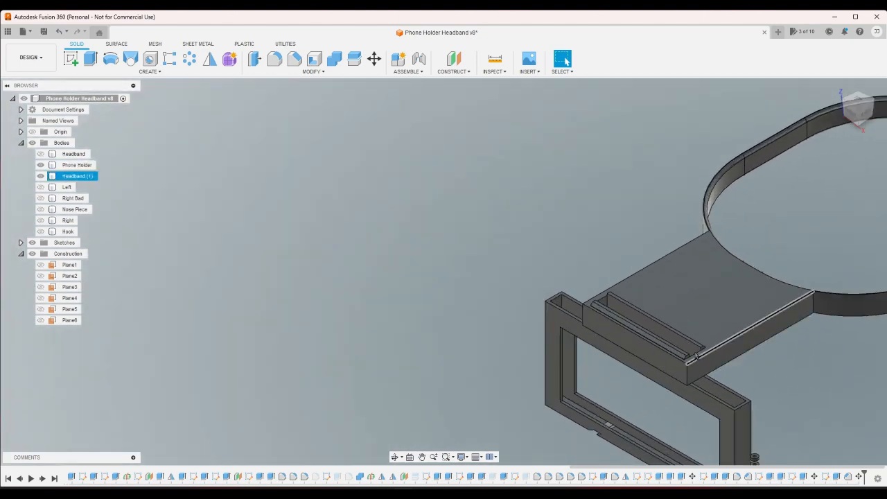
scroll(623, 325, "up", 3)
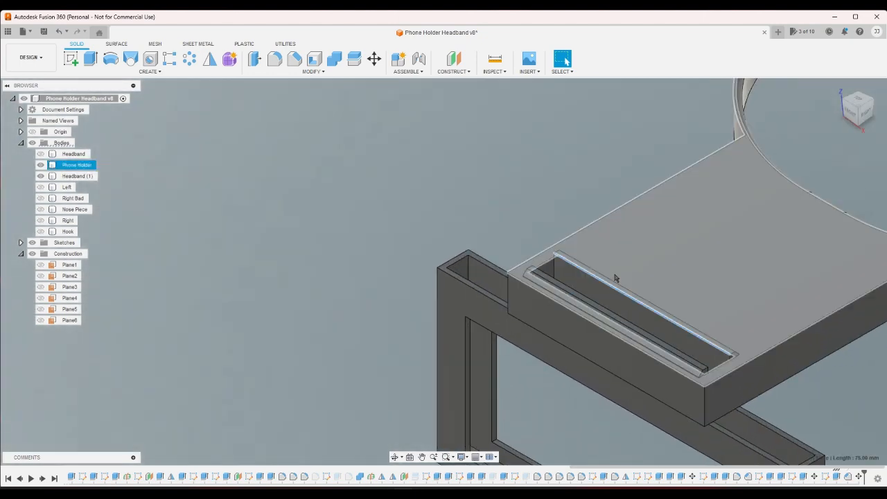
scroll(517, 167, "down", 4)
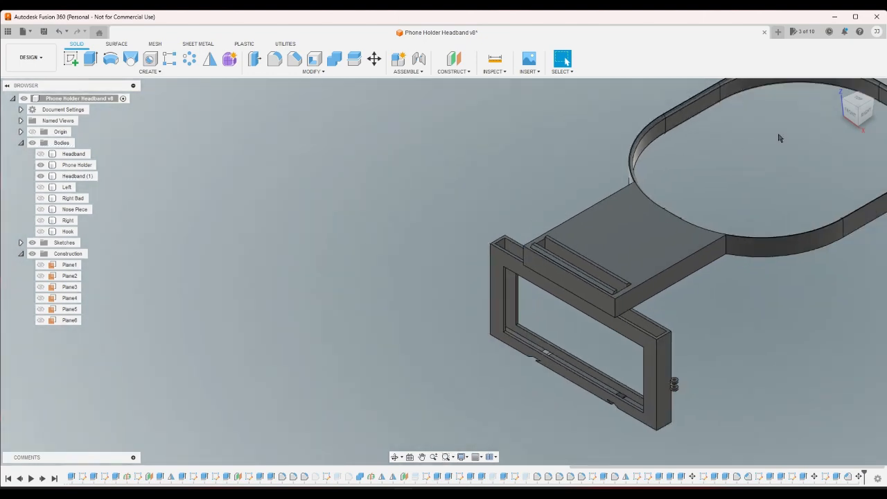
left_click(861, 109)
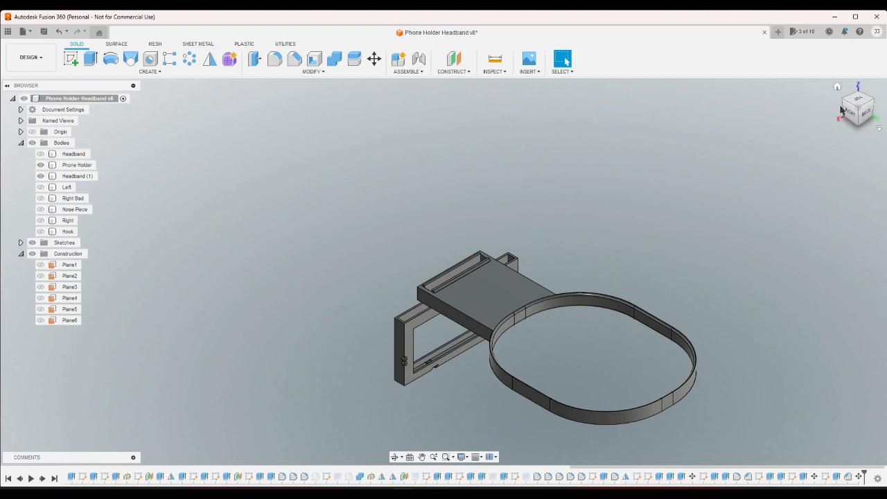
left_click(866, 110)
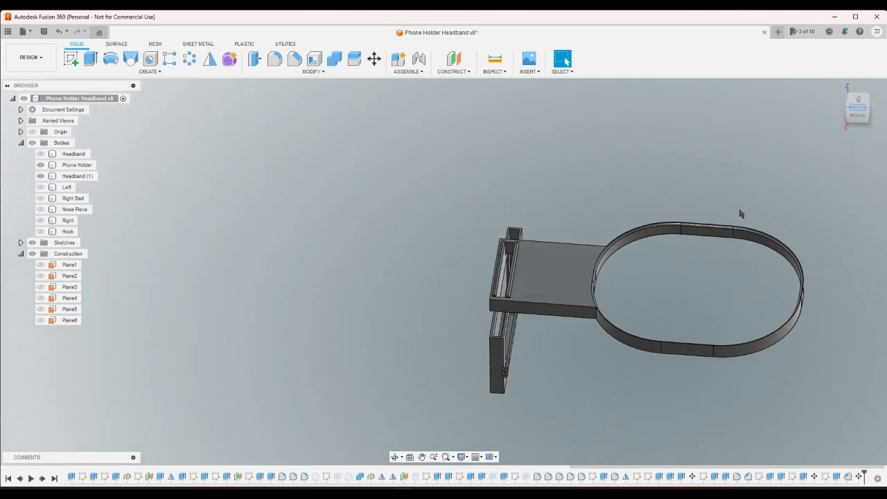
- Start a sketch on the phone holder frame's top face and select the ring at one rear corner for projection
left_click(850, 110)
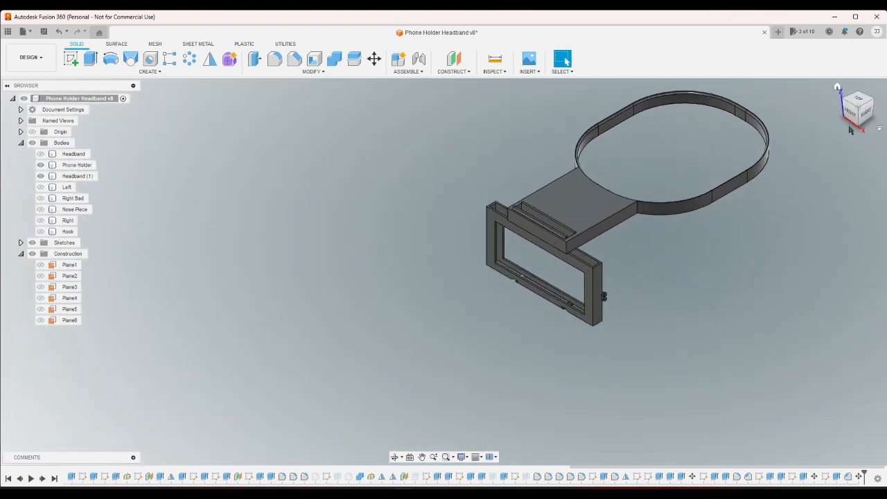
left_click(869, 103)
scroll(388, 346, "up", 10)
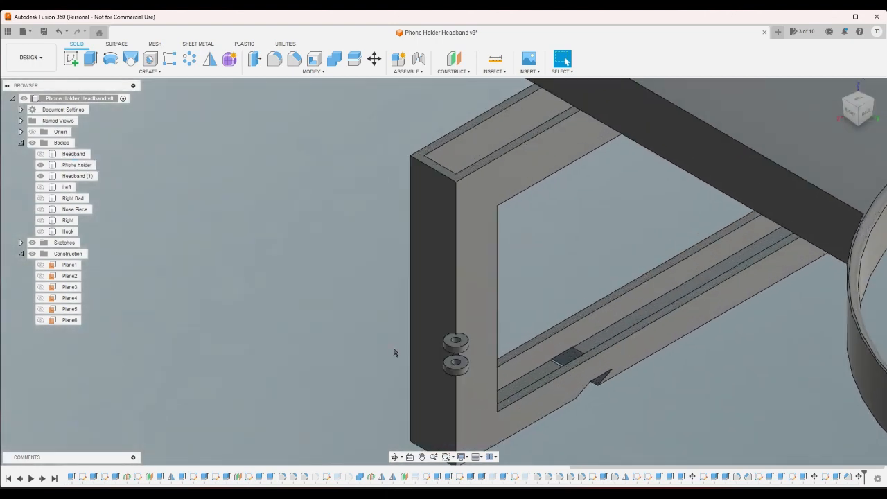
scroll(395, 352, "down", 2)
left_click(71, 58)
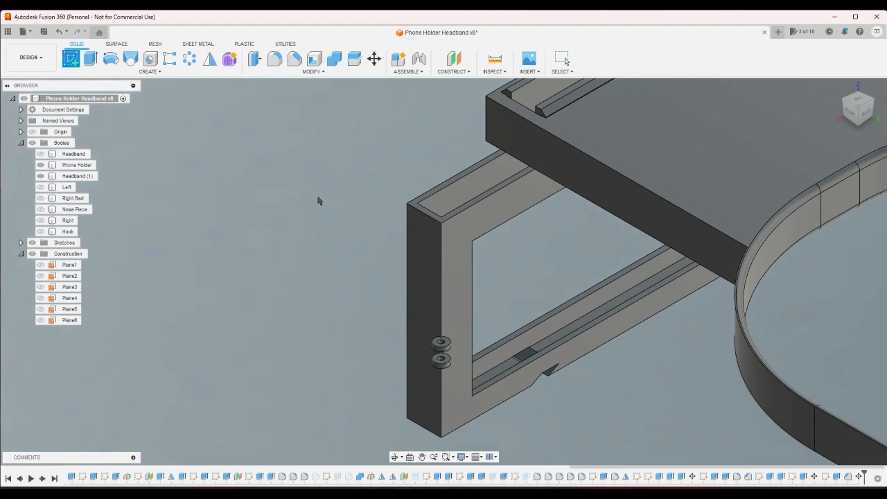
left_click(449, 219)
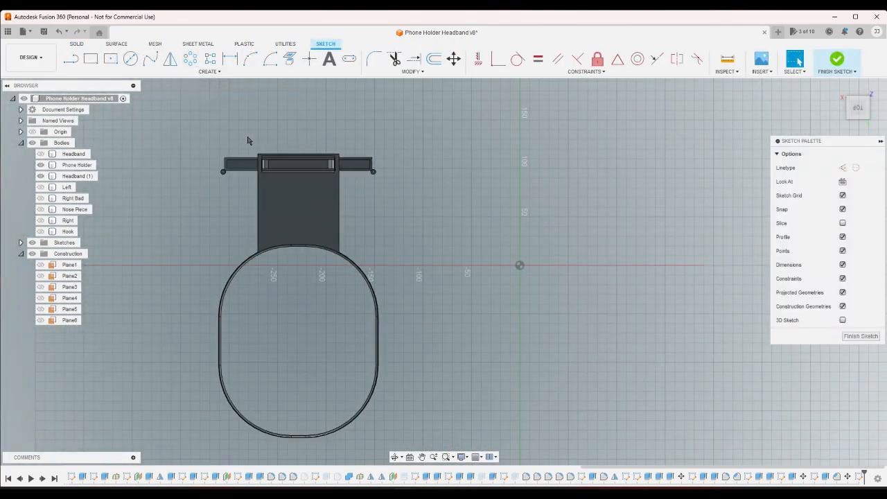
scroll(253, 104, "up", 3)
left_click(290, 59)
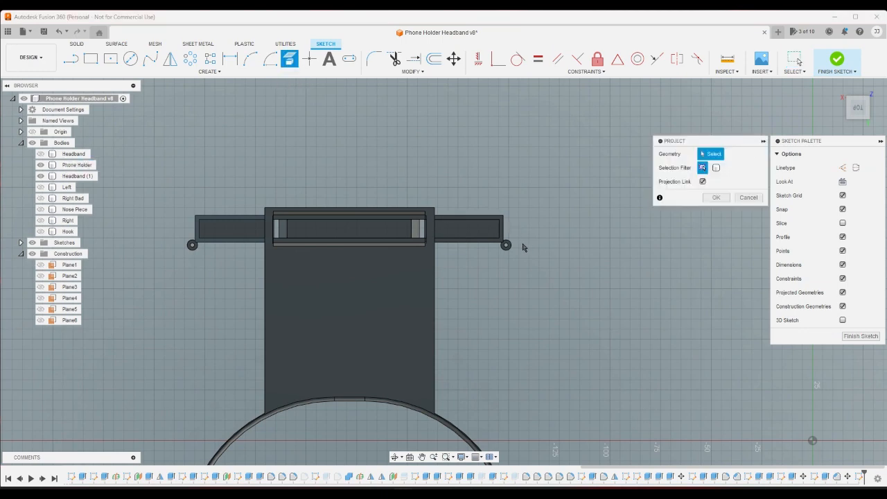
scroll(524, 246, "up", 2)
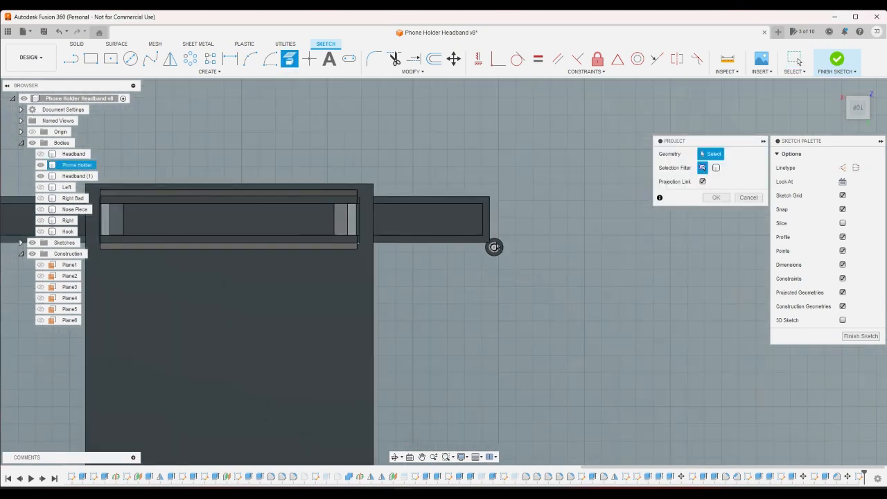
scroll(494, 247, "up", 3)
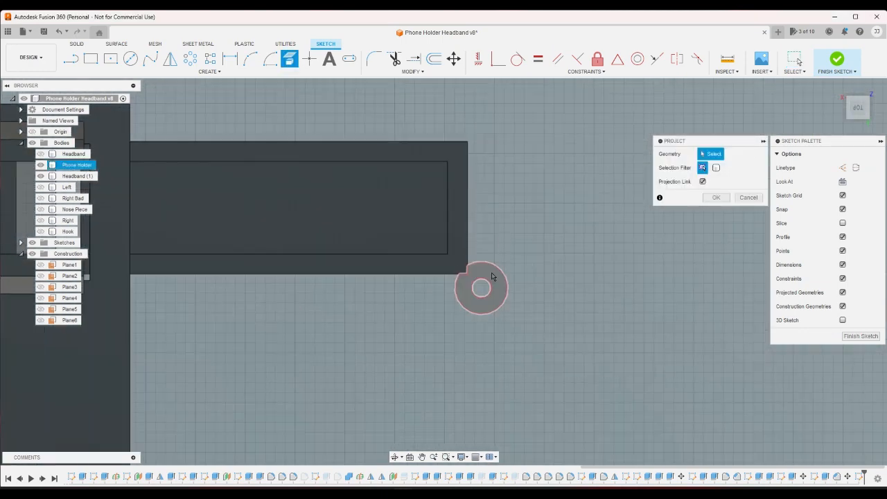
left_click(487, 274)
- Add the ring face at the opposite corner to the projection, project both outlines into the sketch and finish it
left_click(837, 87)
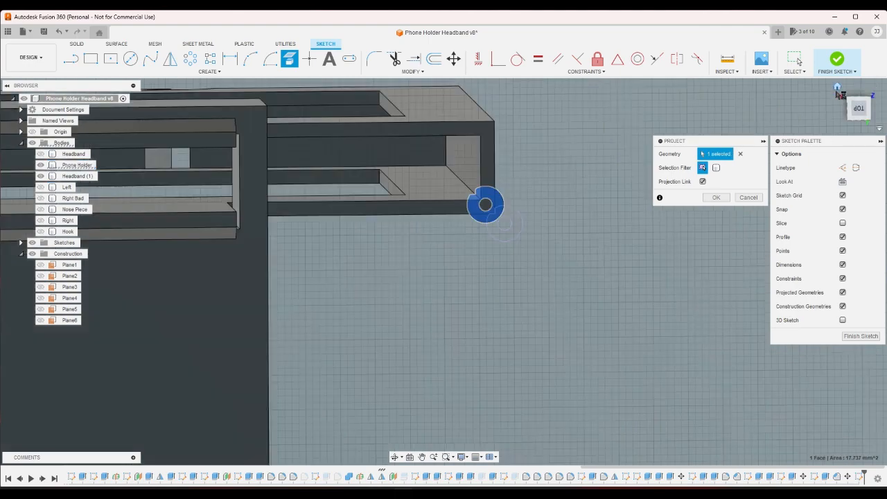
scroll(392, 403, "up", 6)
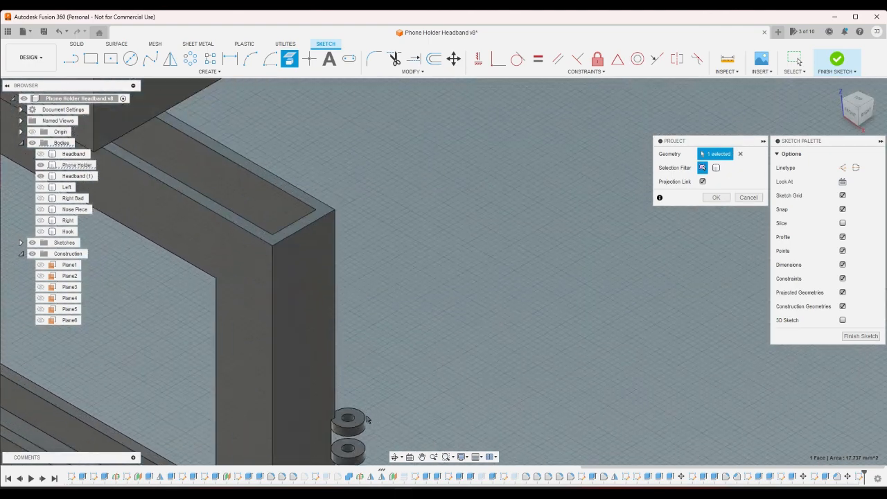
left_click(360, 423)
left_click(716, 198)
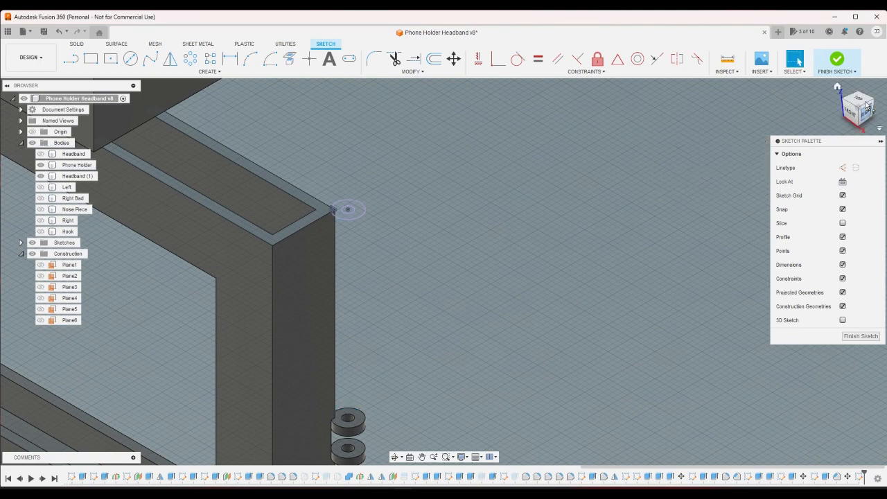
left_click(837, 59)
- Cut both projected ring profiles downward with the extent set to All, removing the small rings from both sides of the phone holder
scroll(766, 240, "down", 8)
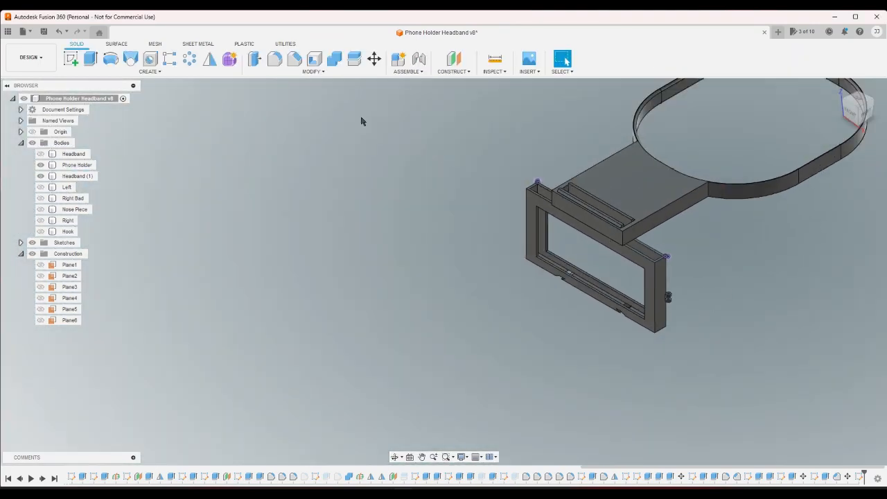
left_click(91, 59)
scroll(516, 186, "up", 5)
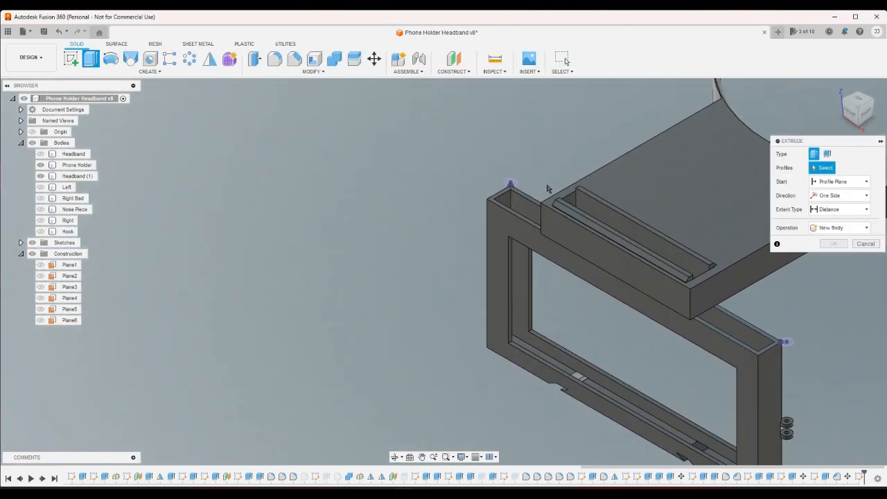
left_click(494, 182)
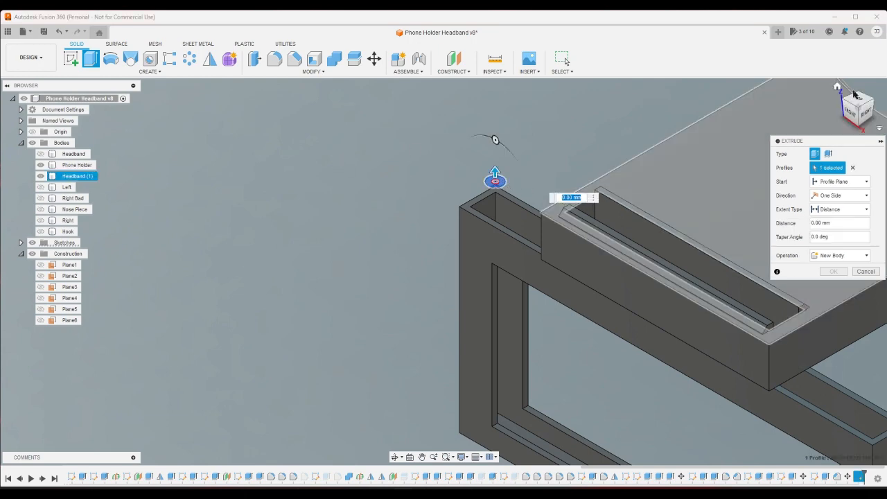
left_click(862, 110)
scroll(455, 124, "down", 5)
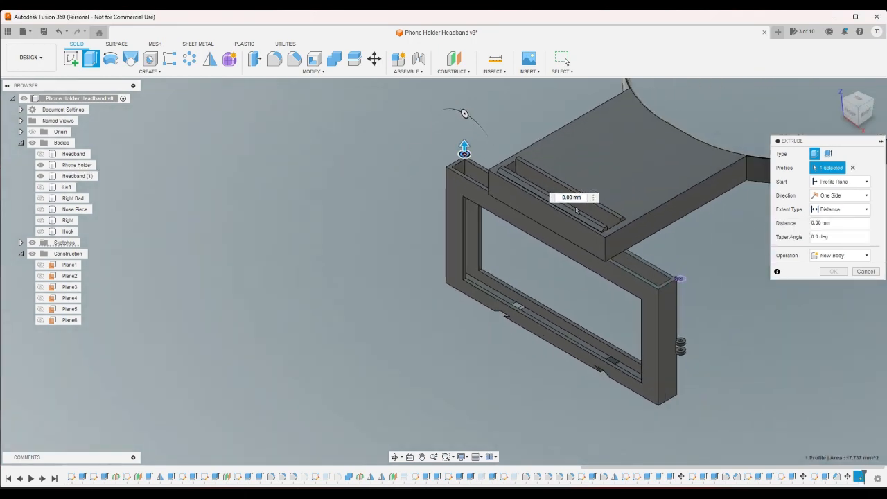
scroll(718, 291, "up", 3)
scroll(713, 311, "up", 2)
left_click(642, 264)
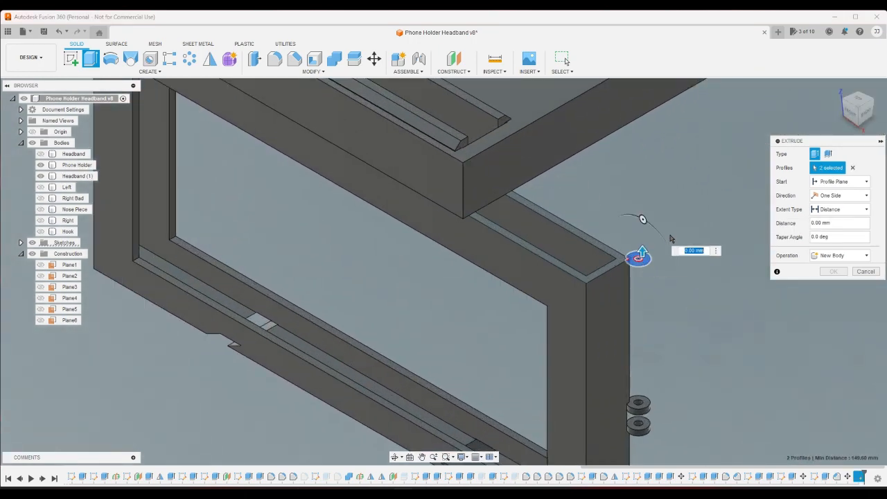
left_click_drag(642, 252, 643, 432)
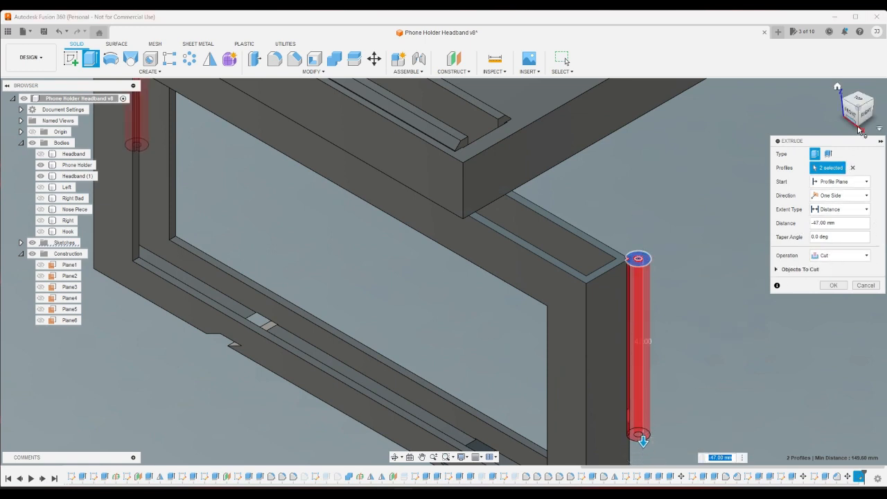
left_click(849, 209)
left_click(842, 239)
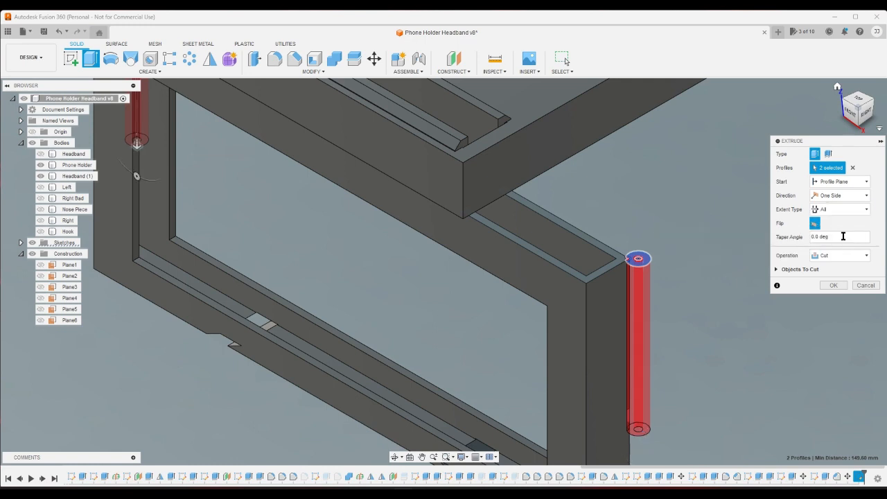
left_click(834, 284)
scroll(770, 218, "down", 5)
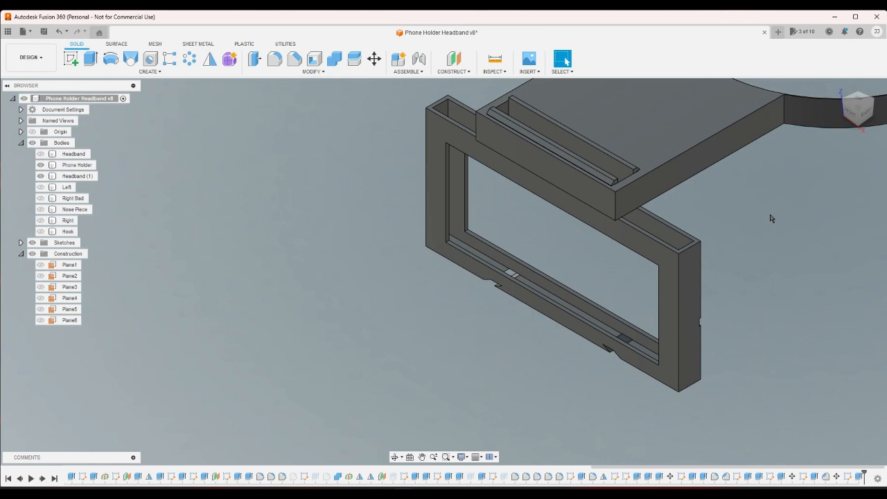
scroll(803, 174, "down", 3)
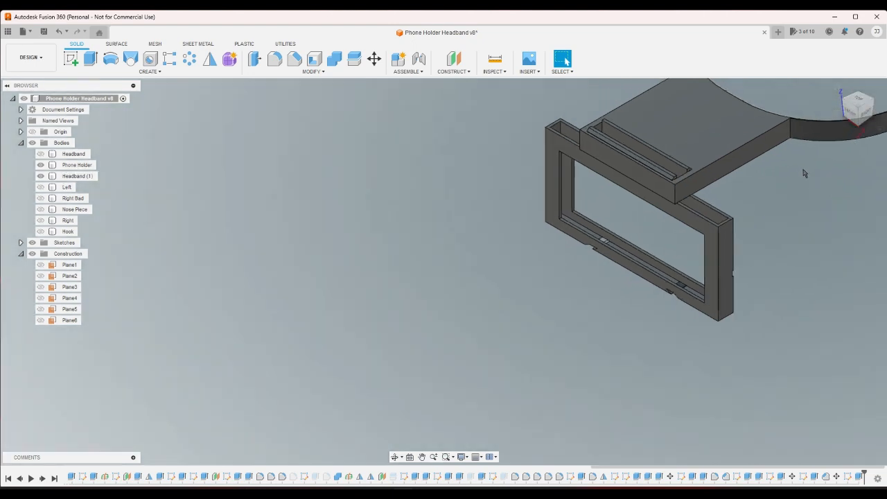
scroll(799, 177, "down", 2)
scroll(760, 173, "up", 2)
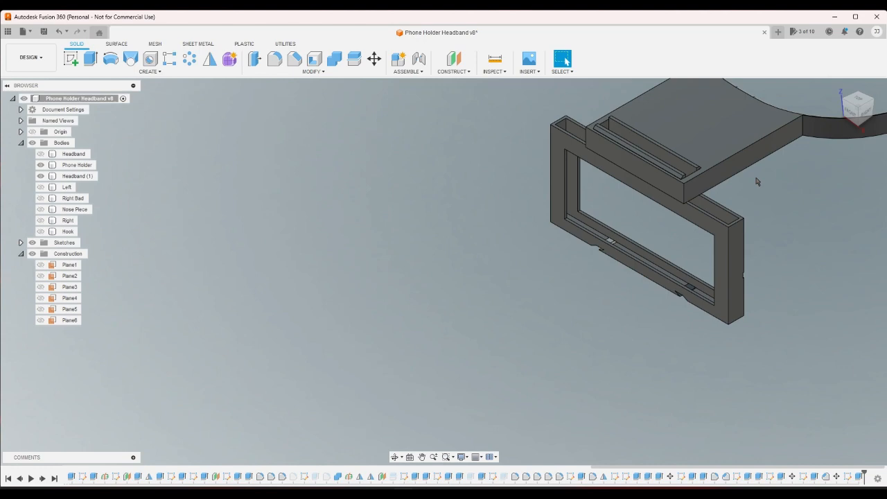
scroll(742, 182, "down", 5)
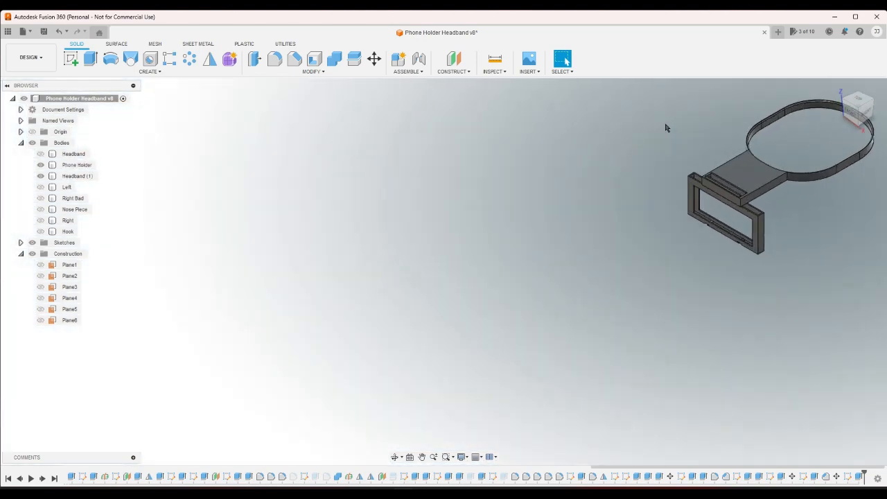
scroll(669, 129, "up", 4)
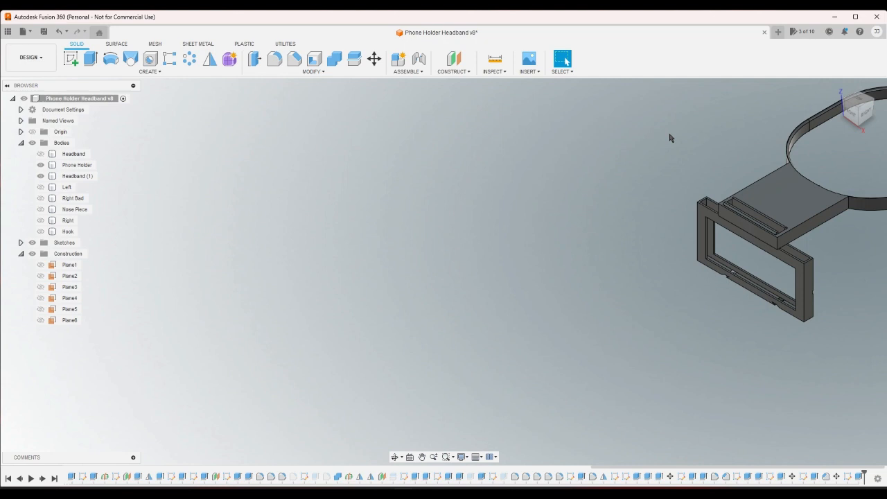
scroll(638, 174, "down", 3)
- Sketch a line about 84 mm long across the full width of the headband plate's top face, behind the slot
scroll(776, 154, "up", 7)
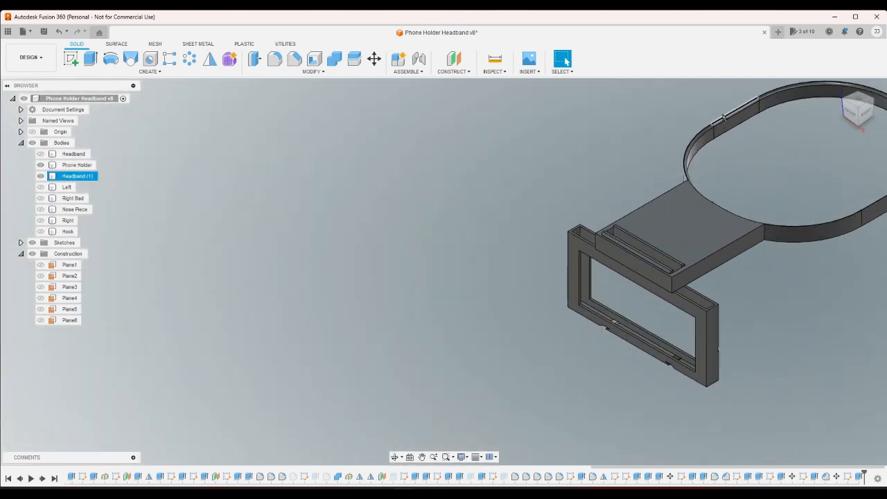
left_click(70, 58)
left_click(647, 314)
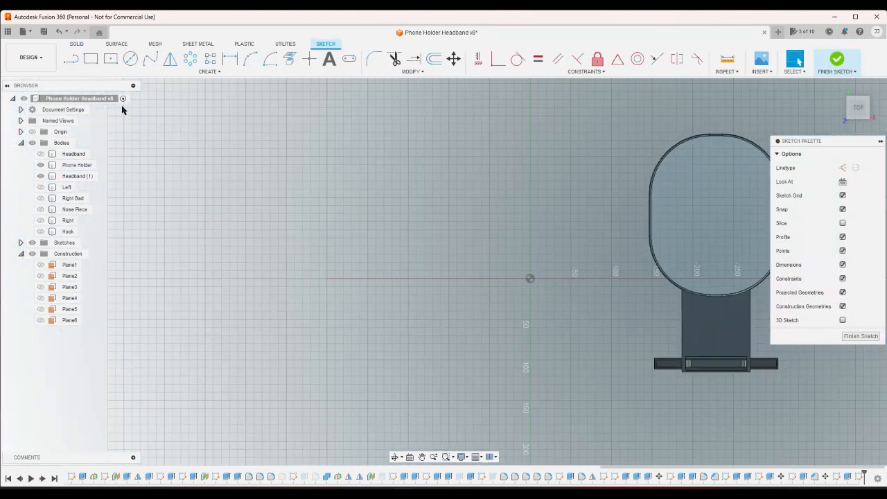
left_click(71, 58)
scroll(585, 317, "down", 2)
scroll(776, 363, "up", 5)
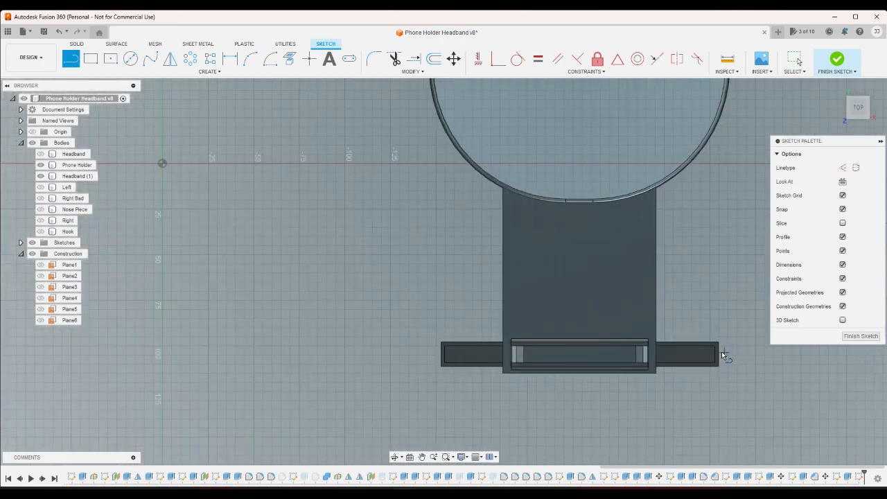
left_click(640, 315)
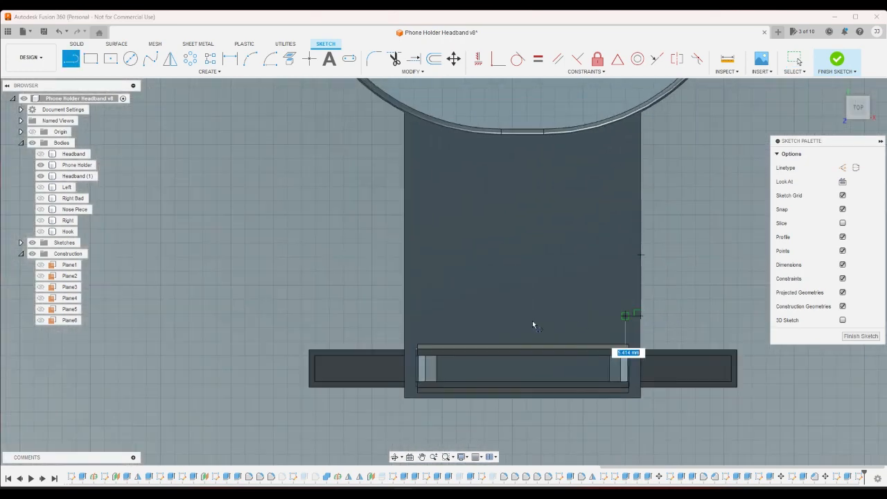
left_click(404, 316)
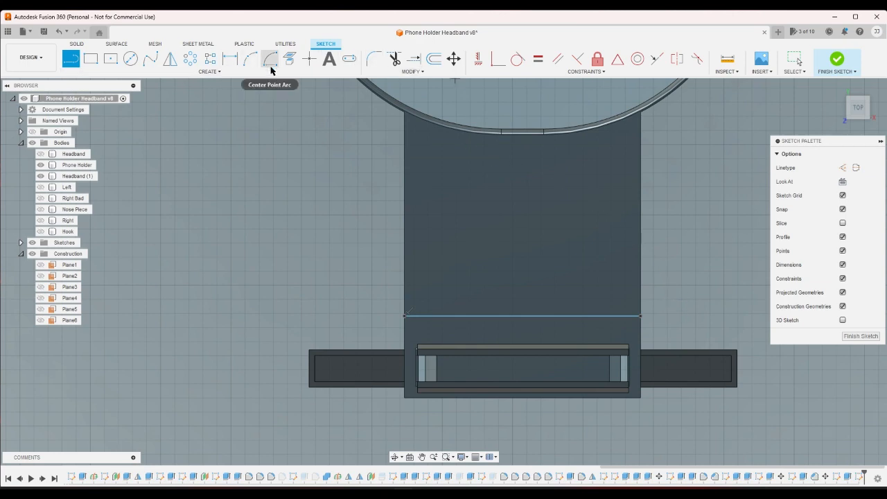
- Draw two short perpendicular lines at one end of the slot, linking its rear to the cross line and its front to the plate's edge
scroll(403, 320, "up", 4)
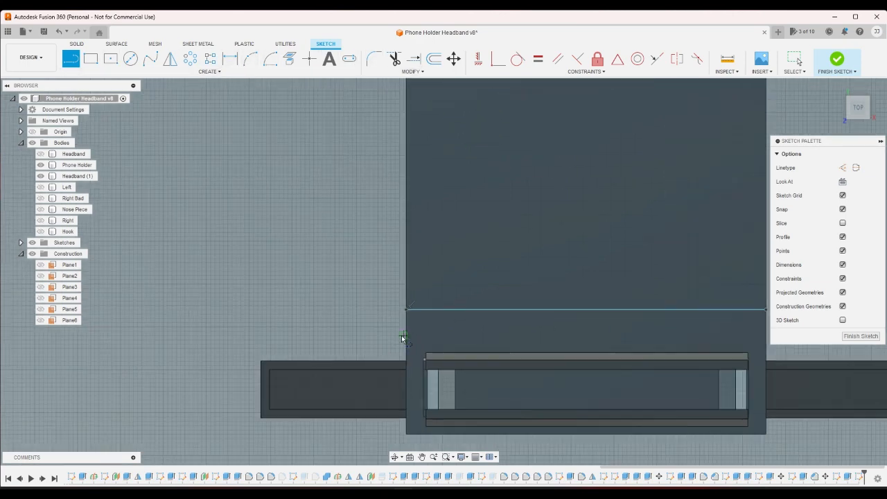
left_click(431, 362)
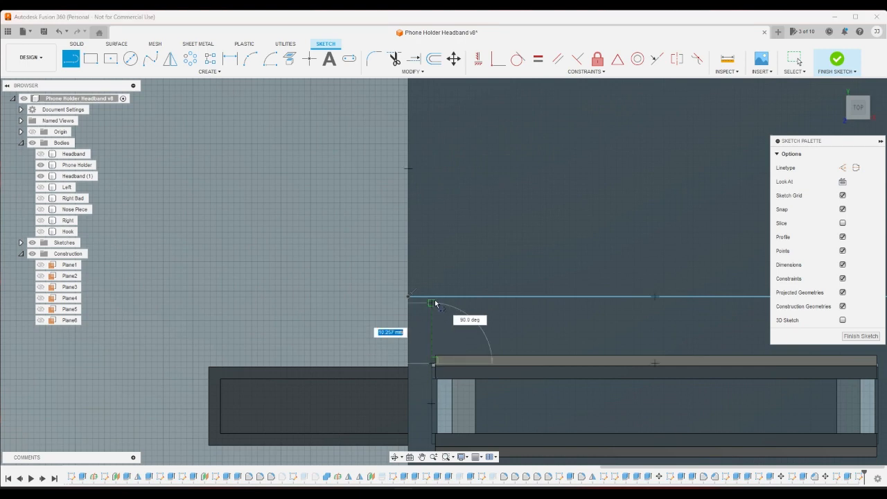
left_click(432, 296)
scroll(451, 277, "up", 4)
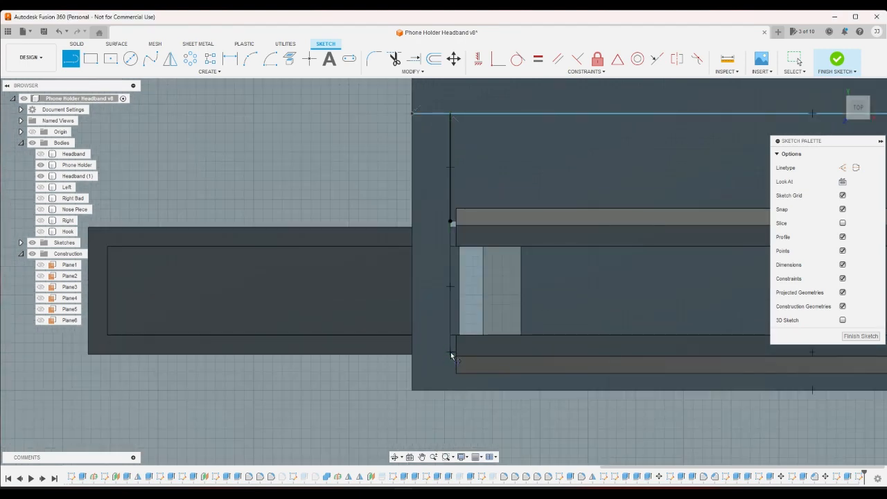
left_click(450, 352)
left_click(450, 390)
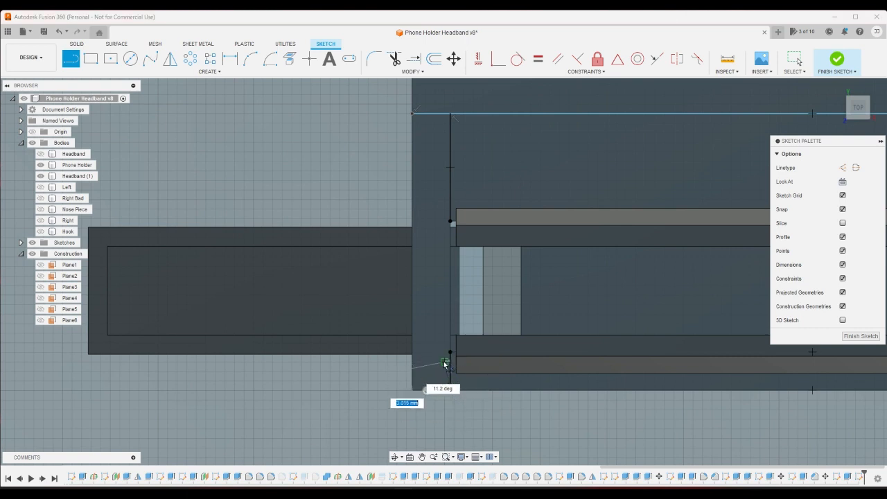
- Apply an Equal constraint to the two short lines, finish the sketch and undo the finish to return to sketch editing
left_click(538, 59)
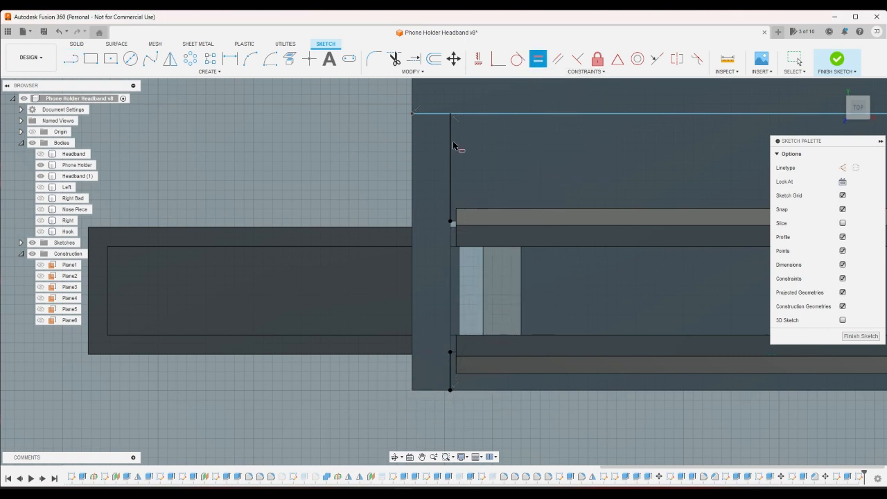
left_click(451, 146)
left_click(451, 374)
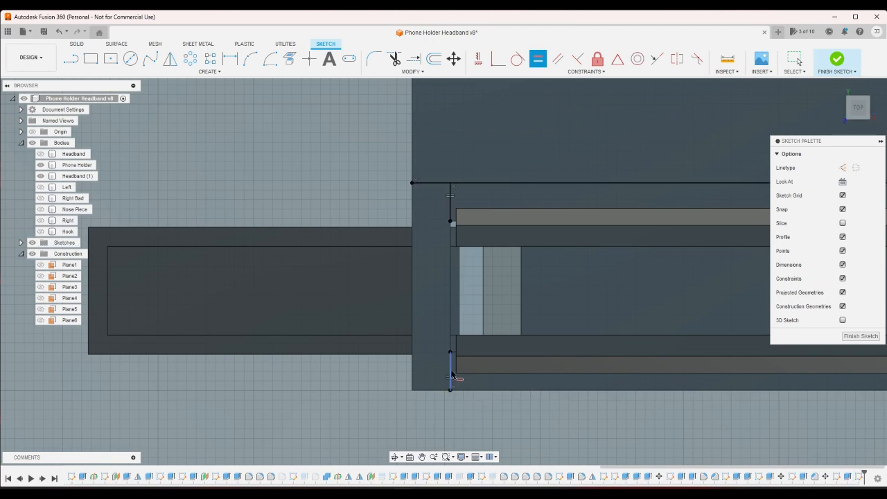
left_click(833, 61)
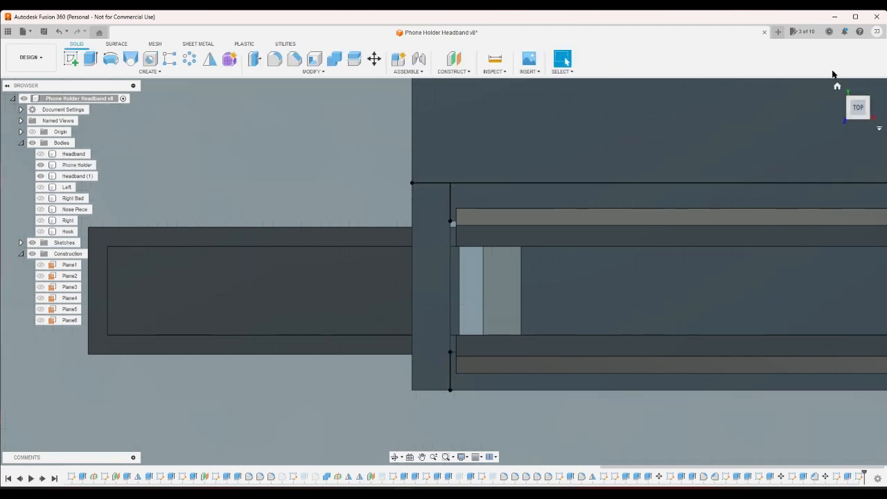
left_click(59, 31)
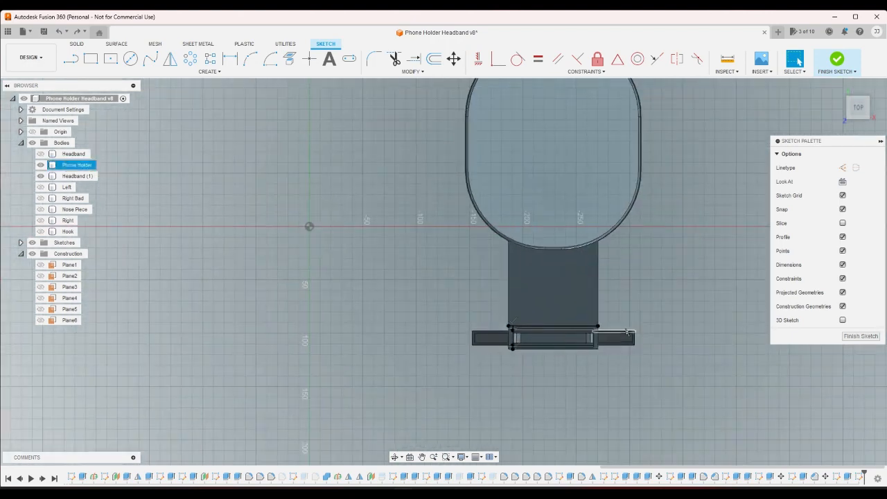
- Draw a two-point rectangle about 84 by 1.9 mm along the rear side of the cross line behind the slot, and finish the sketch
scroll(621, 327, "up", 6)
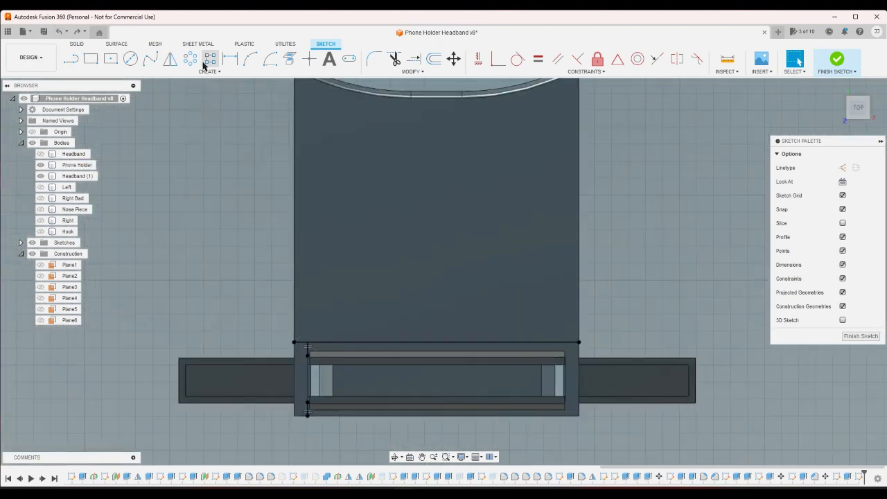
left_click(111, 59)
scroll(493, 293, "up", 2)
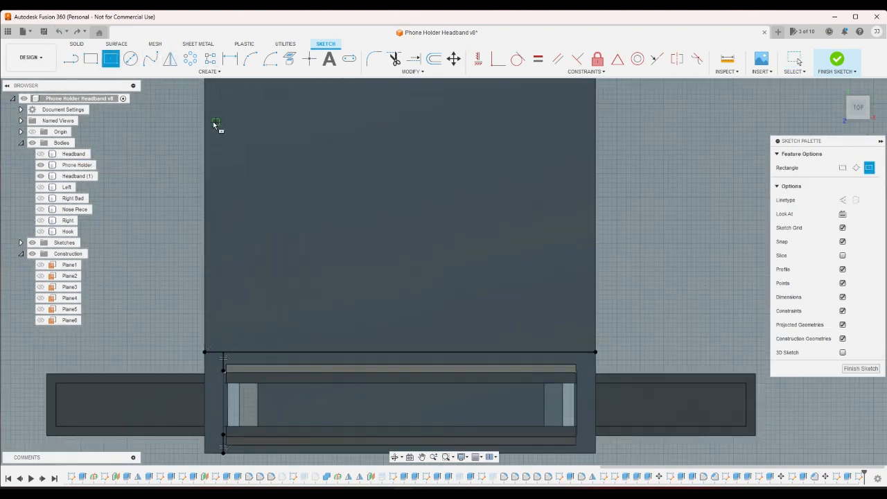
left_click(90, 59)
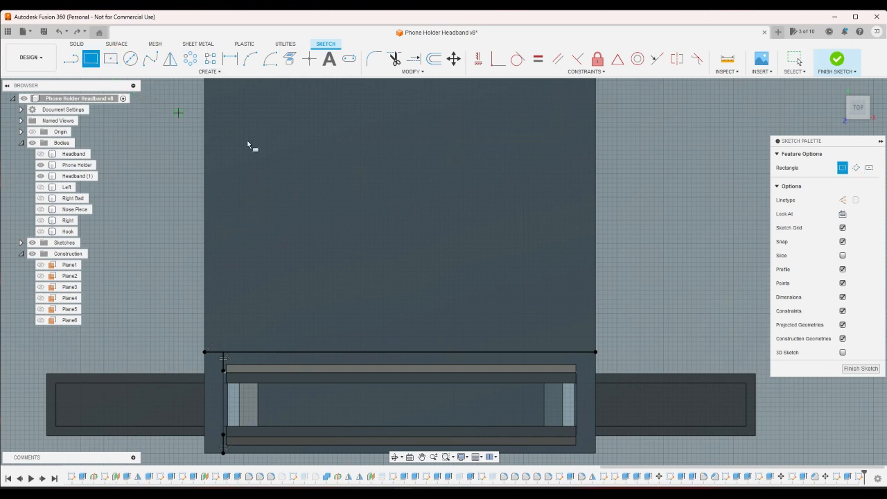
left_click(595, 352)
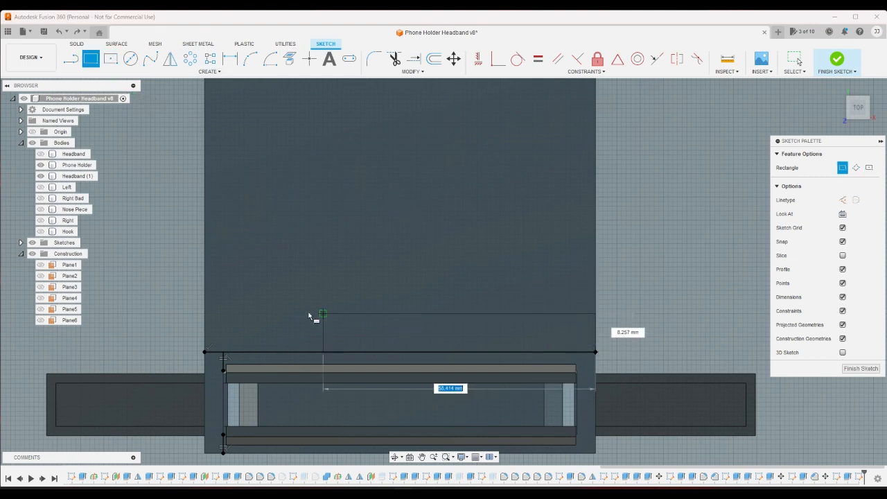
left_click(207, 345)
left_click(834, 61)
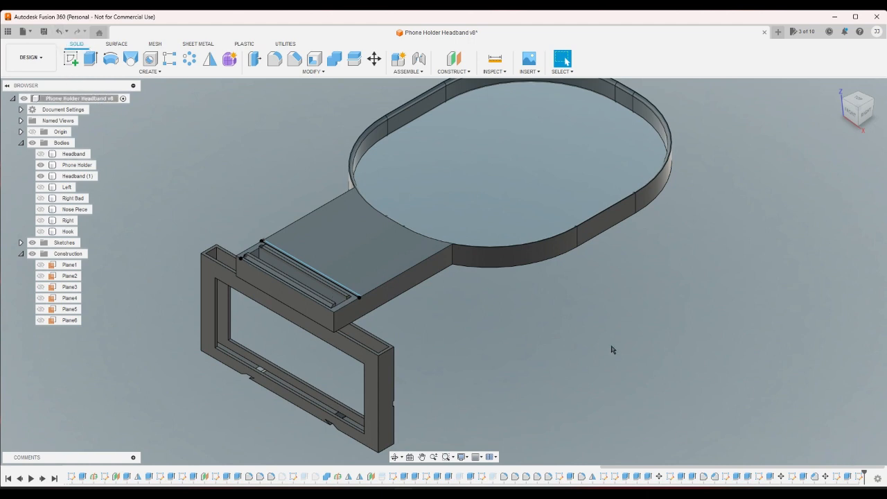
double_click(836, 476)
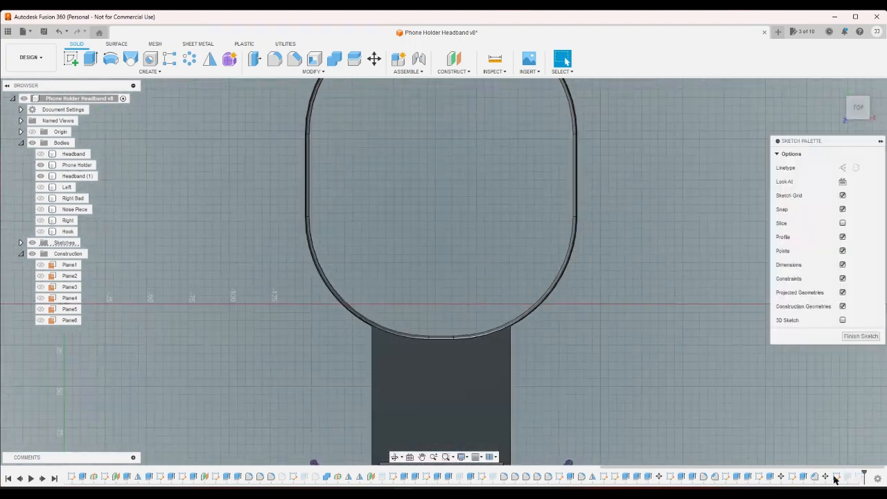
left_click(60, 31)
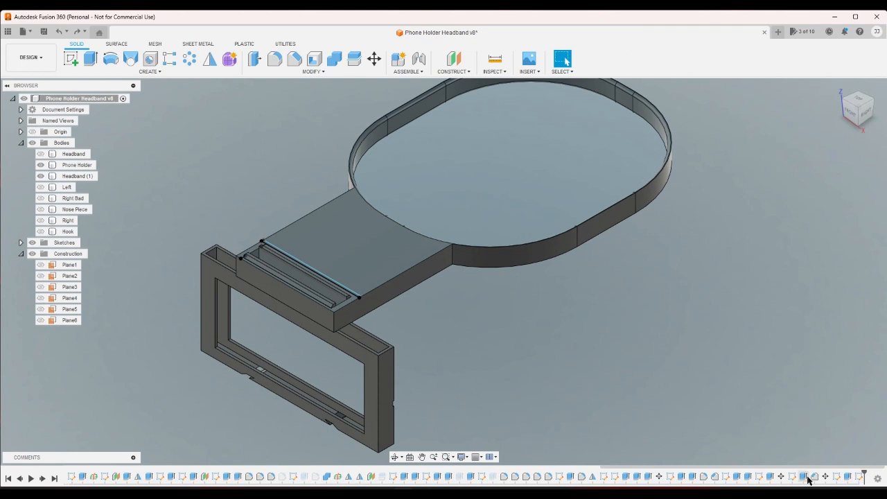
double_click(807, 477)
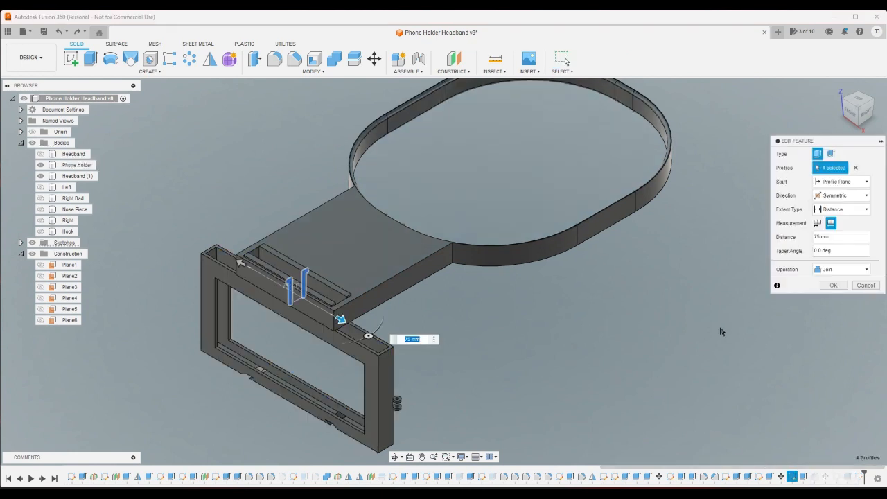
left_click(865, 284)
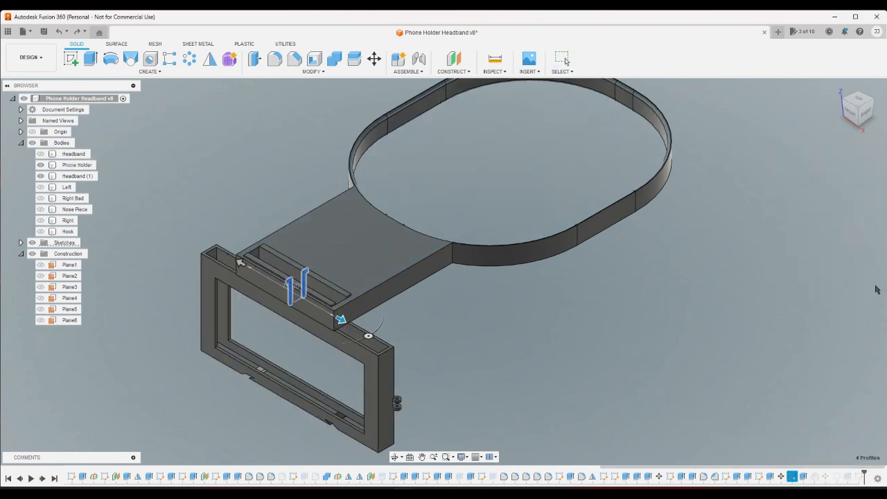
- Edit the hook profile sketch and draw a rectangle about 13 mm wide directly below both hook legs, inside the phone holder's frame
double_click(803, 477)
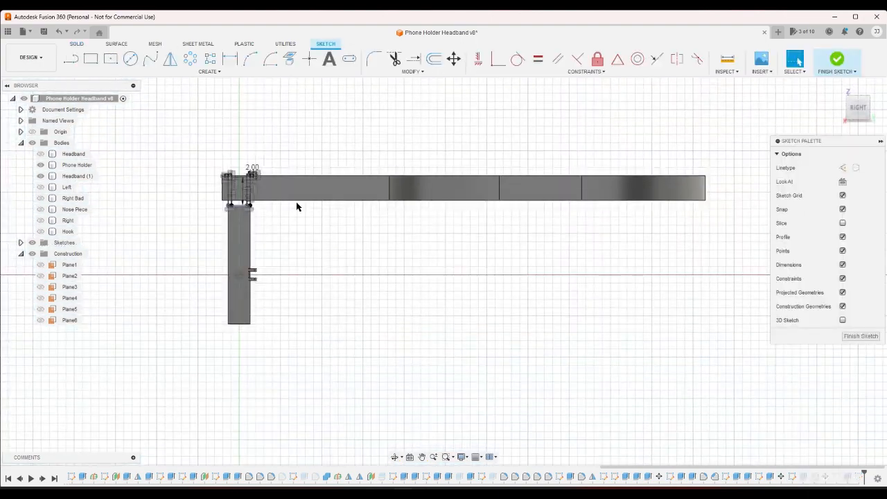
scroll(191, 208, "up", 5)
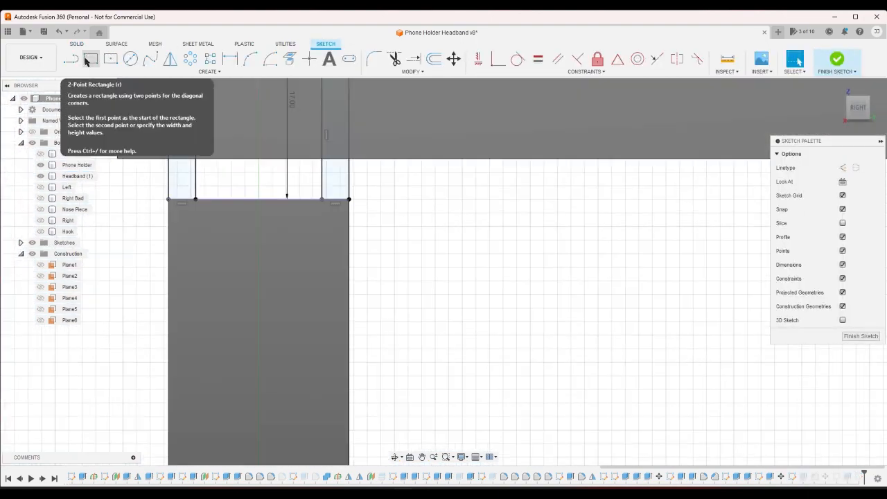
left_click(87, 64)
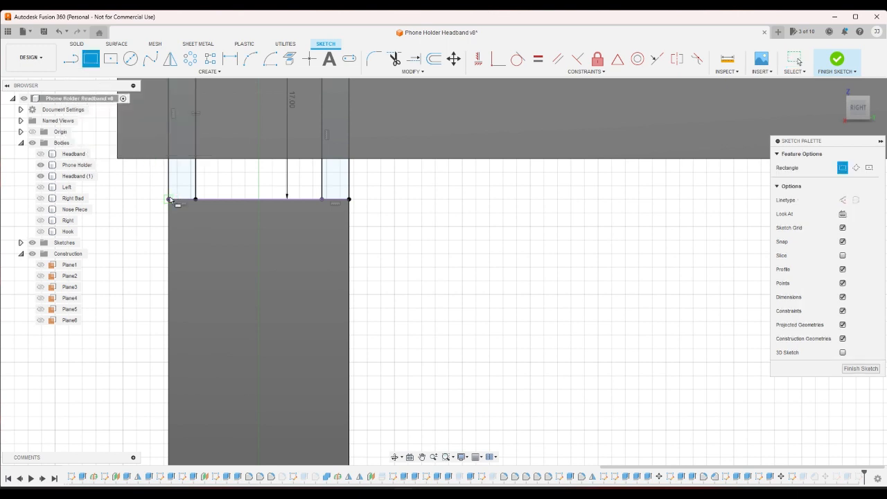
left_click(174, 199)
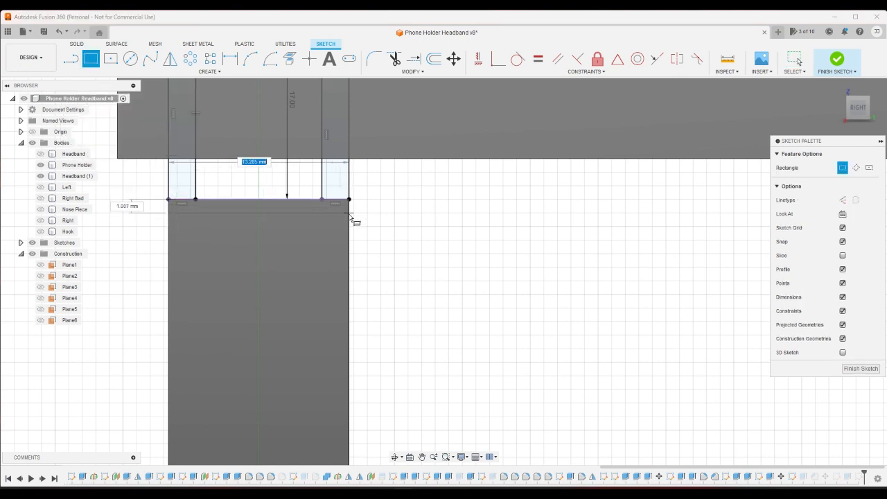
left_click(350, 219)
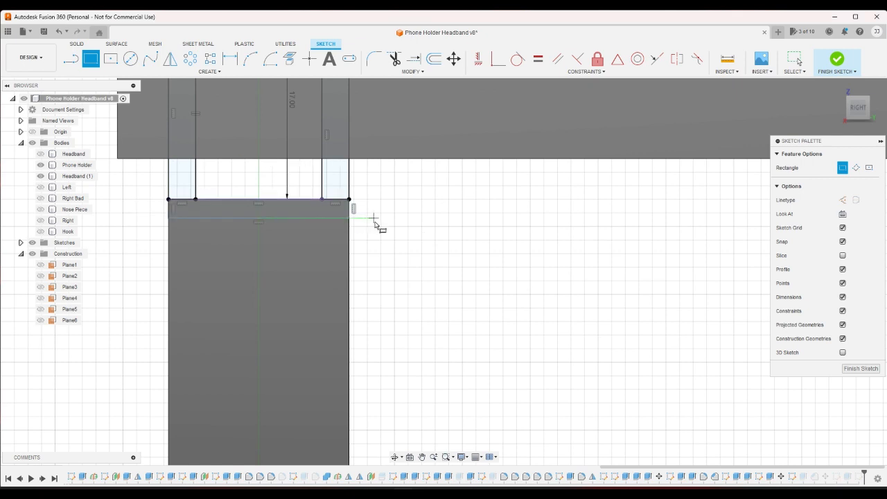
right_click(381, 226)
left_click(408, 225)
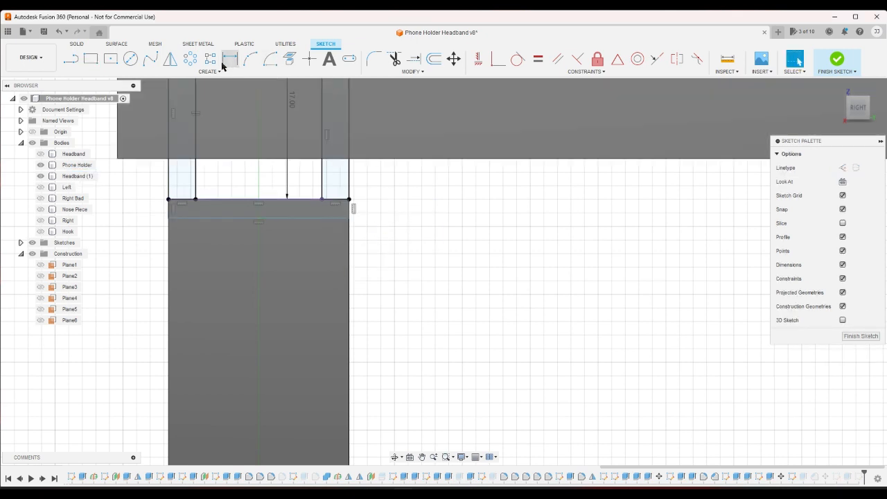
- Dimension the new rectangle's height to 2 mm and finish the hook profile sketch
left_click(223, 64)
left_click(336, 217)
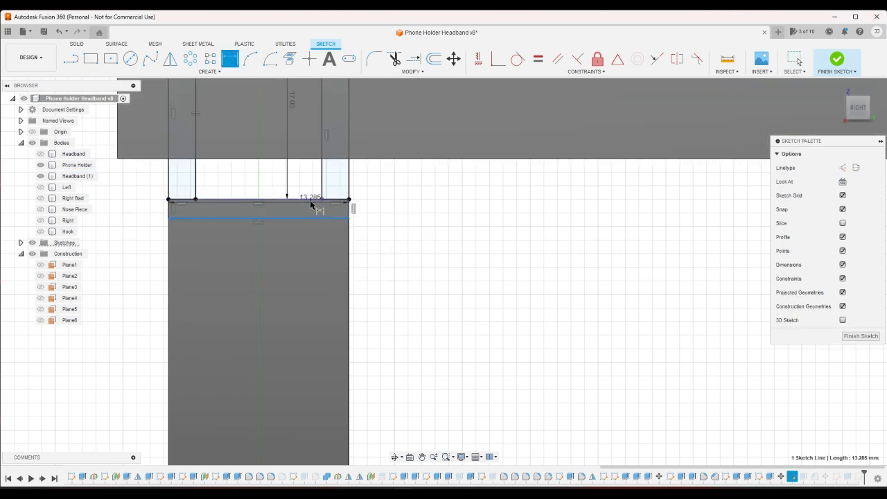
left_click(327, 200)
left_click(378, 206)
type("2")
key("Return")
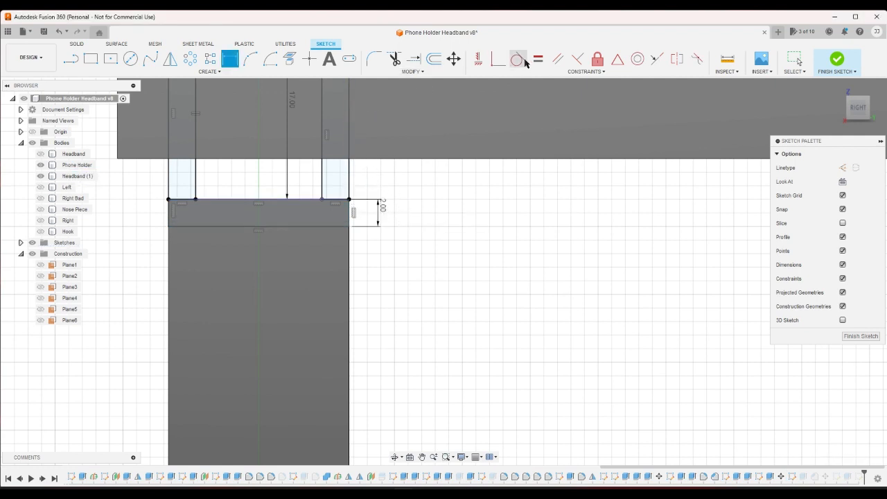
left_click(656, 58)
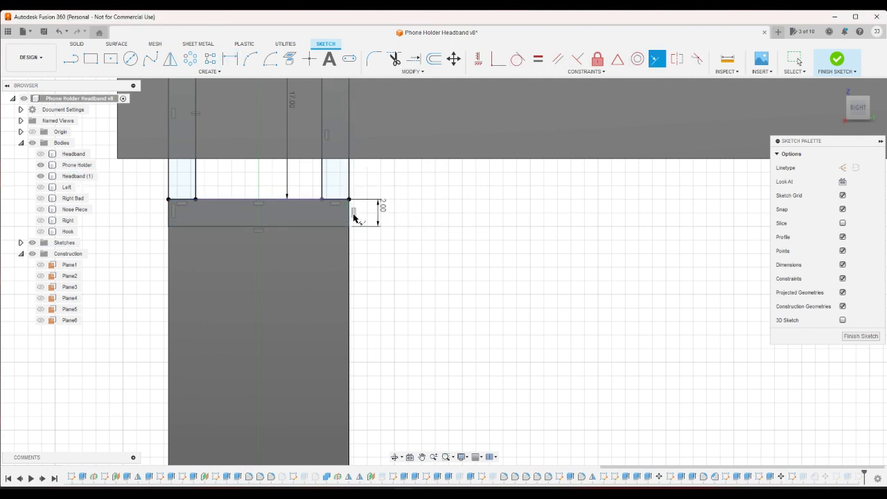
right_click(436, 208)
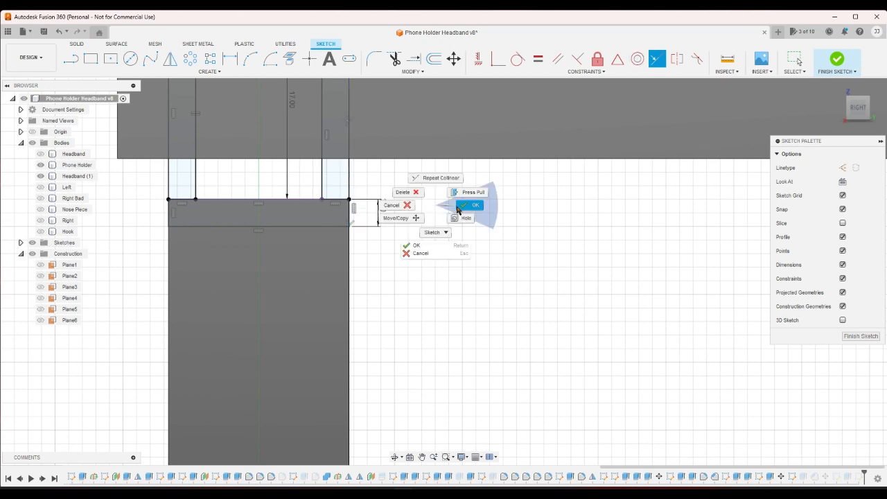
left_click(457, 206)
left_click(836, 63)
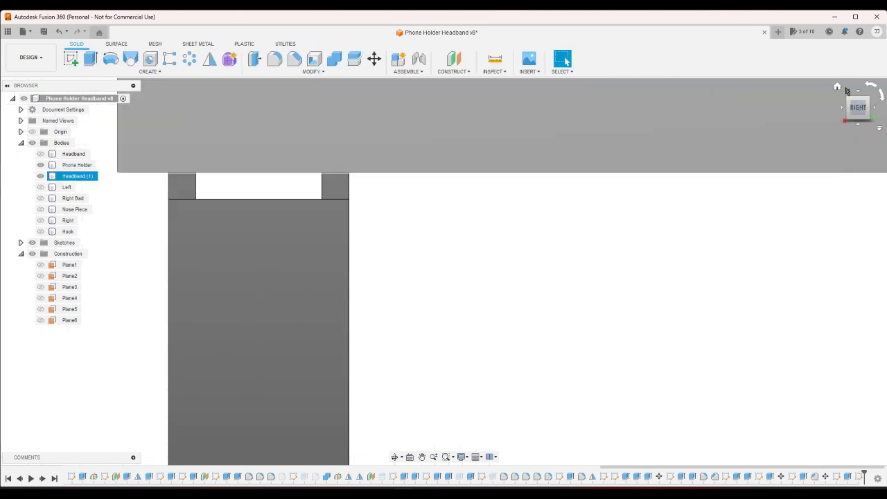
- Edit the hooks' symmetric Join extrusion, hide the Headband (1) body and add the rectangle below the hook legs to the profiles
left_click(837, 88)
scroll(753, 326, "up", 3)
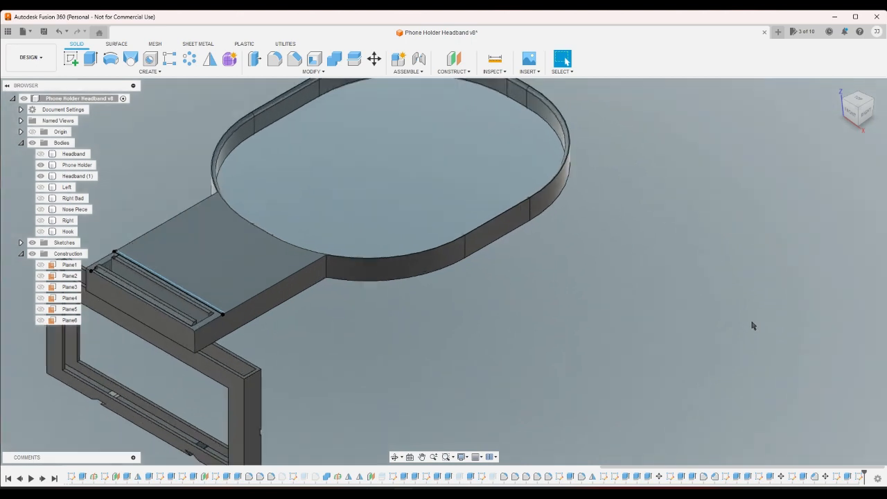
double_click(792, 476)
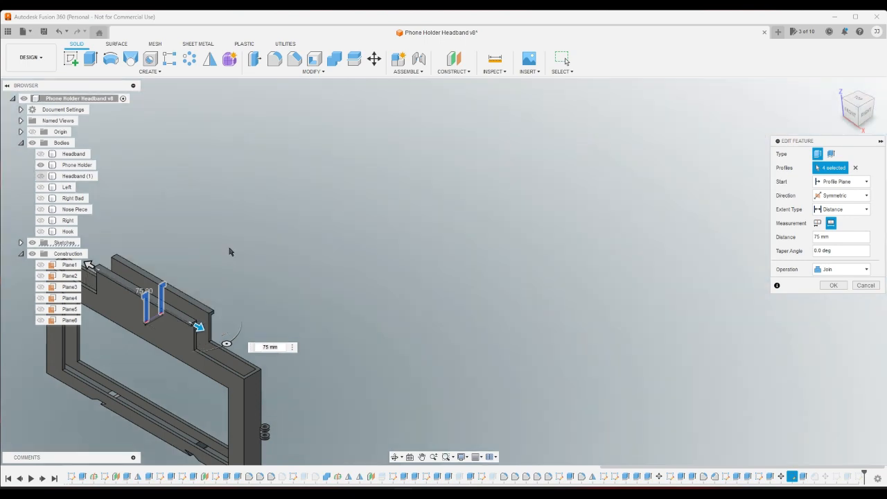
left_click(40, 176)
left_click(866, 111)
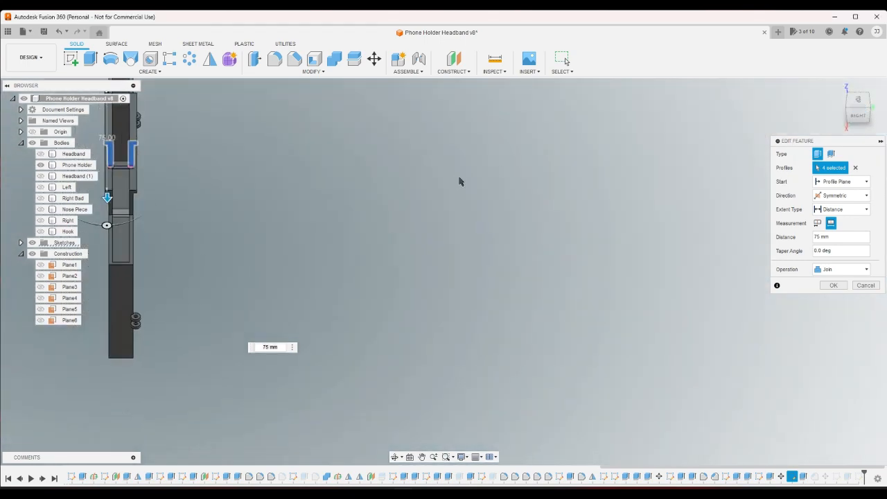
scroll(259, 176, "up", 10)
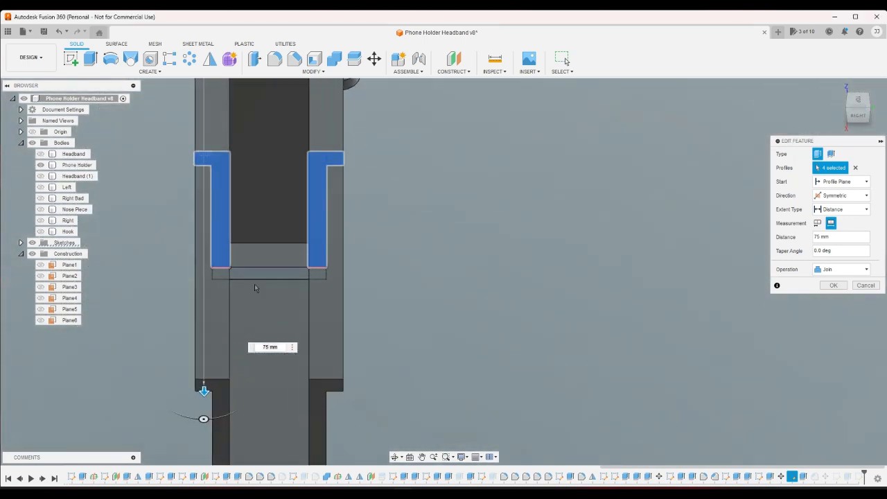
left_click(256, 273)
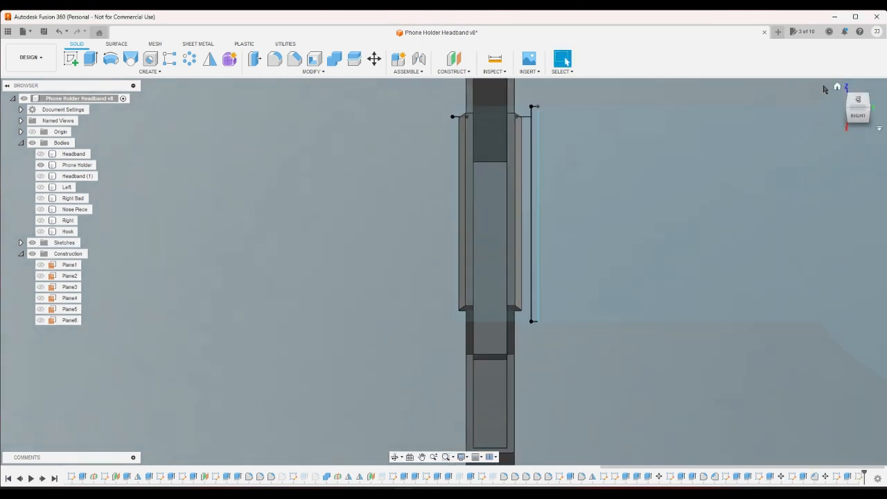
- Create a new sketch on the front face of the phone holder, above the frame's window
middle_click_drag(824, 88, 444, 305, "shift")
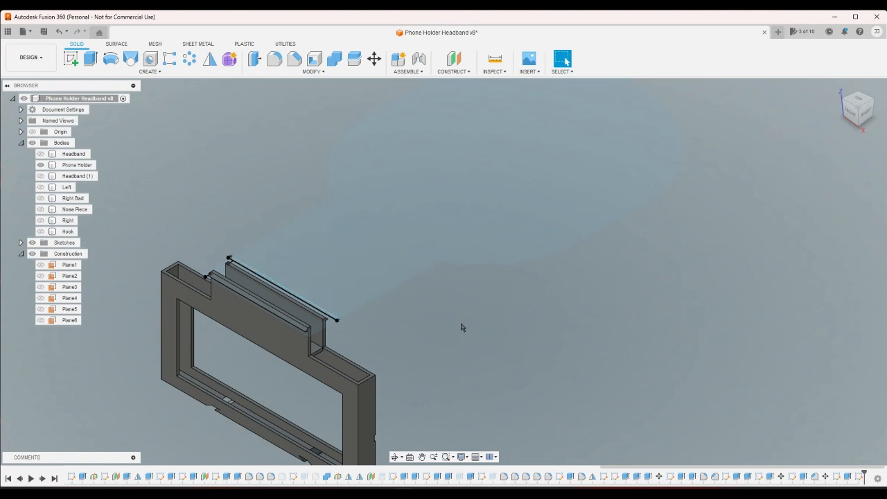
scroll(390, 343, "up", 2)
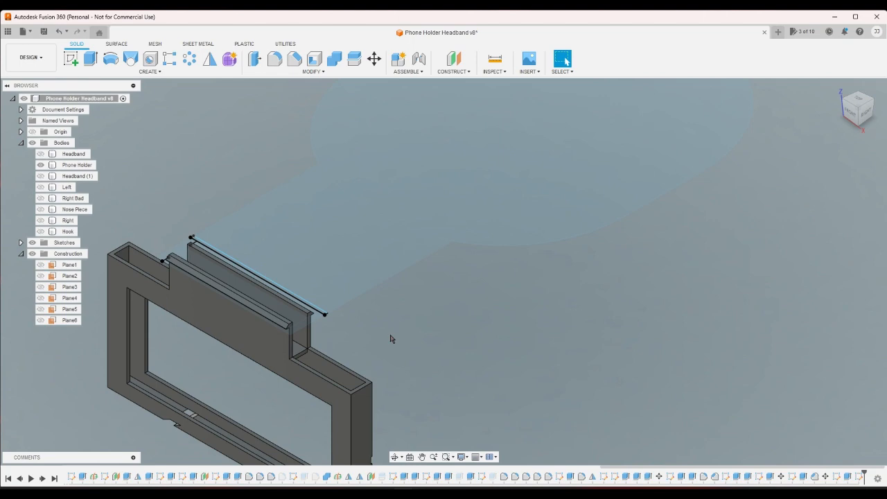
left_click(70, 58)
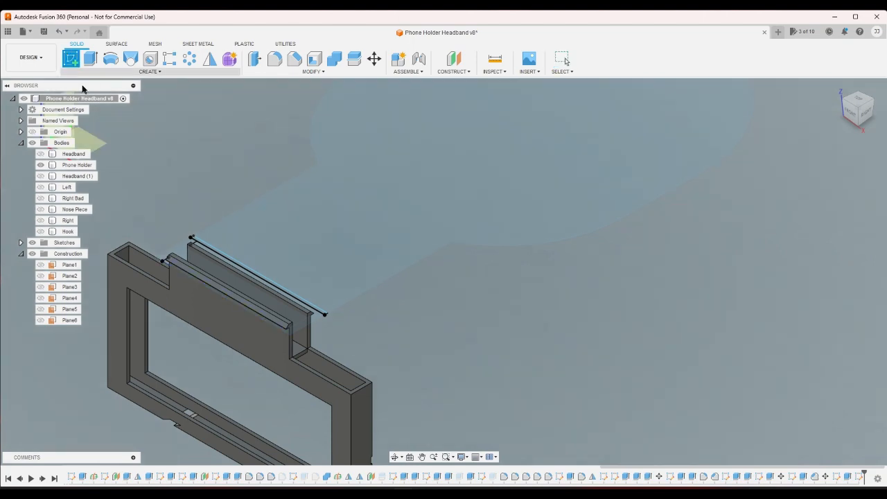
left_click(208, 316)
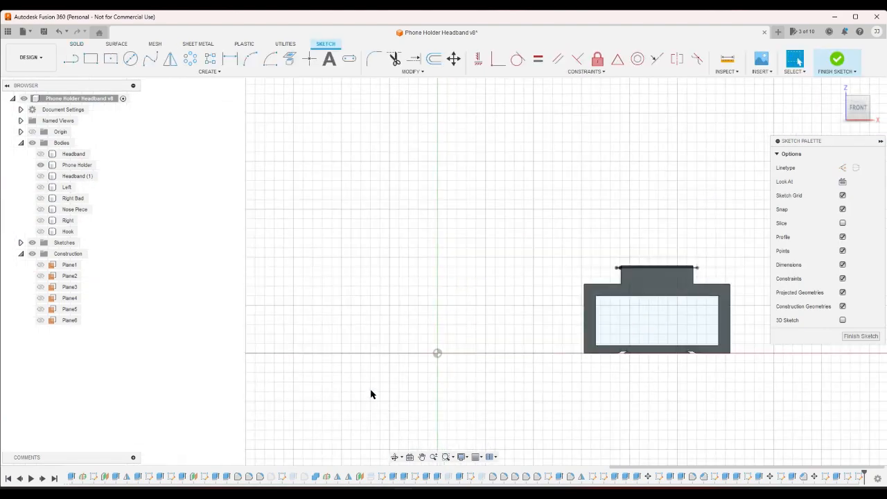
scroll(610, 257, "up", 5)
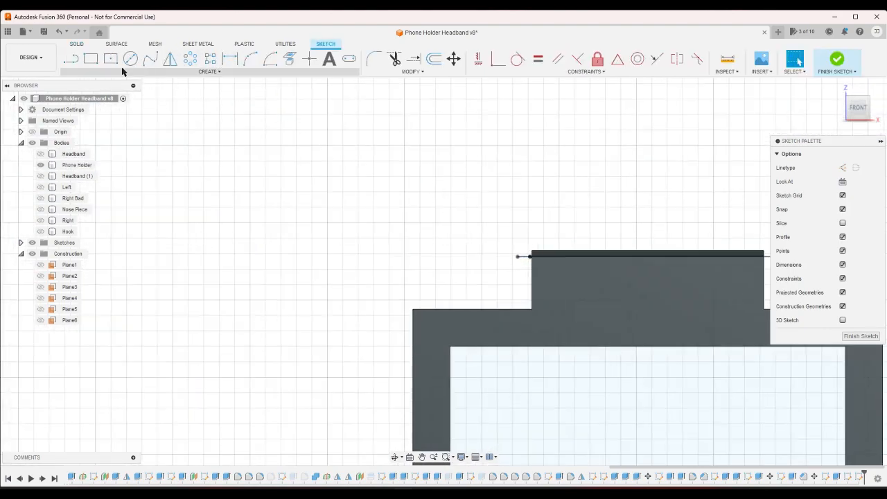
- Project the short edge at the base between the two hook legs into the front-face sketch
left_click(846, 116)
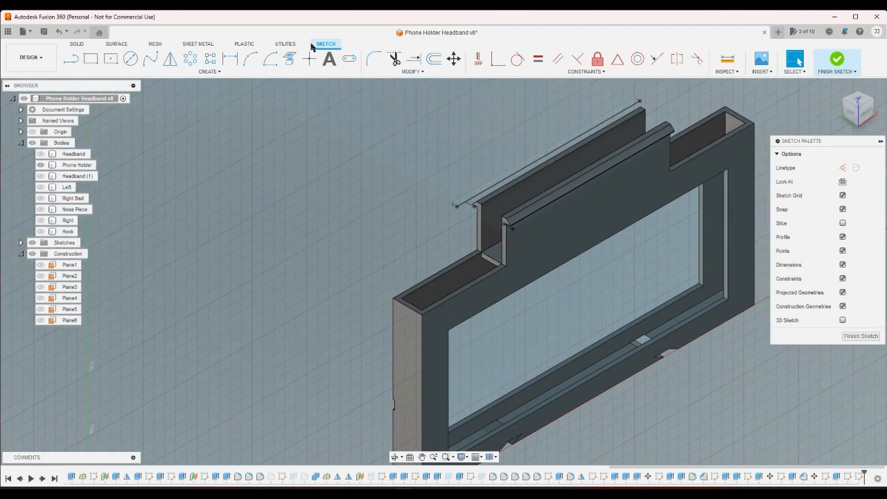
left_click(290, 58)
left_click(493, 262)
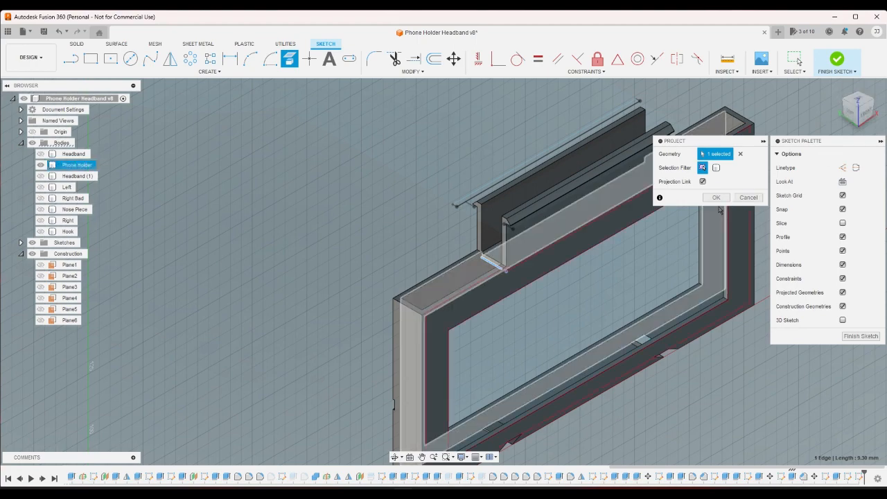
key("Return")
left_click(869, 118)
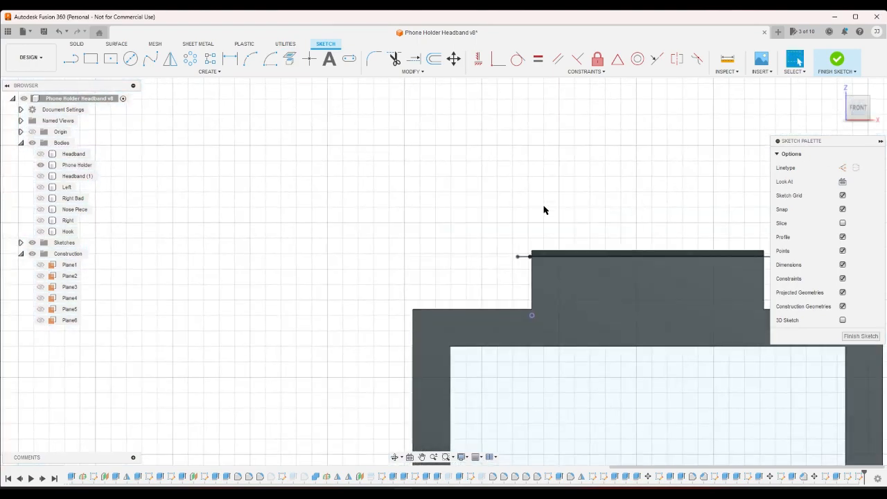
- Sketch a rectangle about 75 mm wide and 32 mm high around the hooks from the projected corner, its far side collinear with the hook edge
left_click(91, 58)
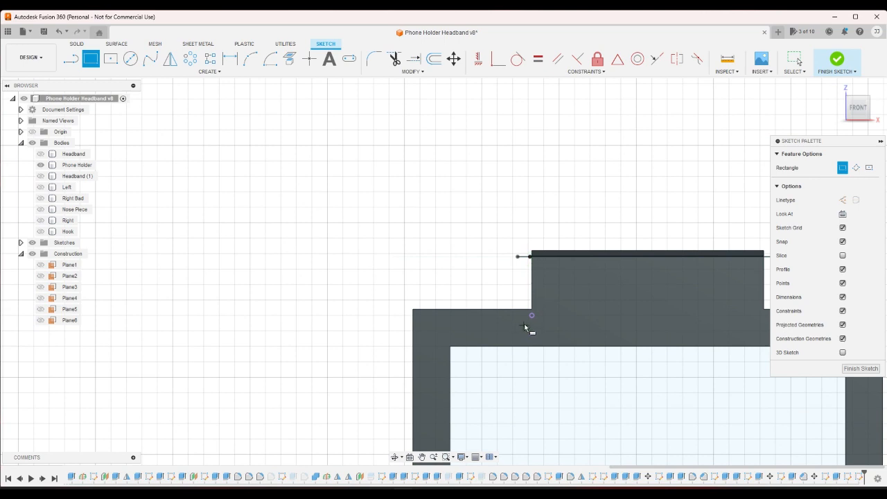
left_click(532, 316)
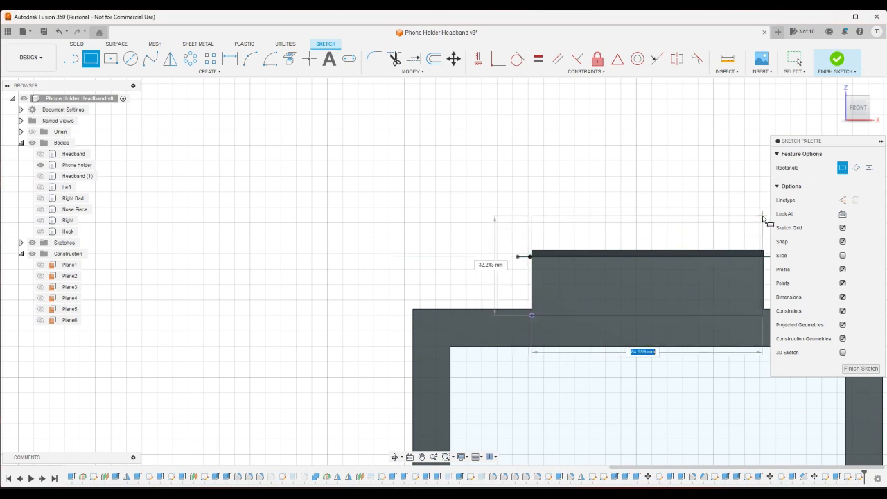
left_click(762, 216)
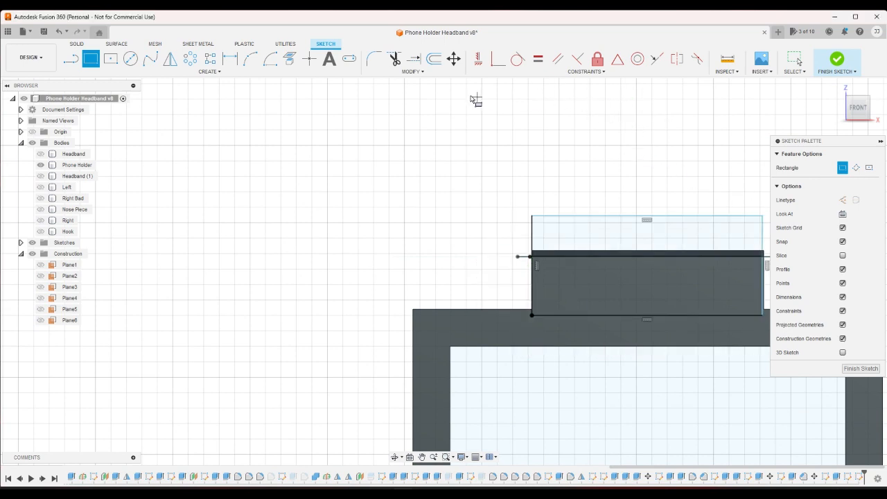
left_click(653, 61)
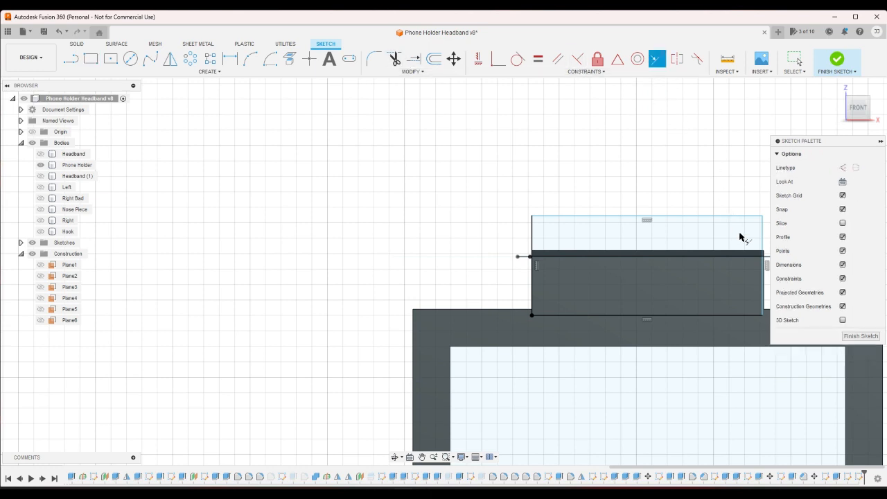
left_click(763, 275)
left_click(765, 275)
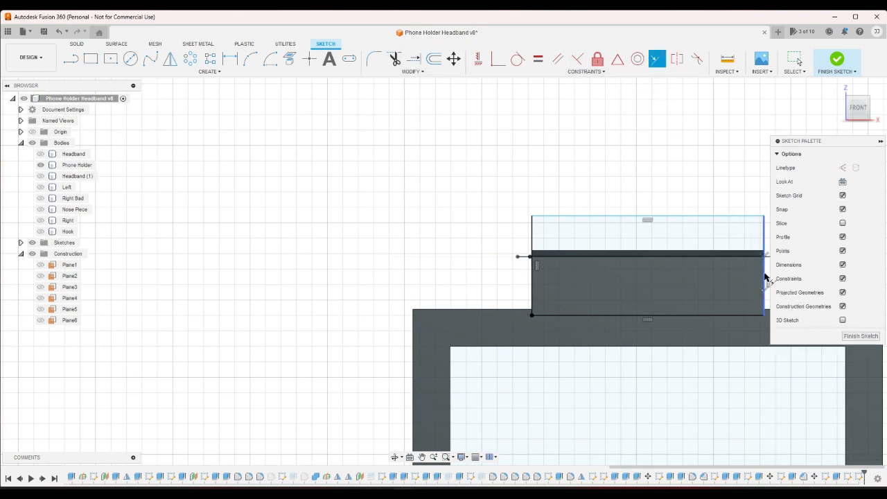
- Offset the rectangle outward by 1 mm and finish the front-face sketch
left_click(431, 62)
left_click(553, 215)
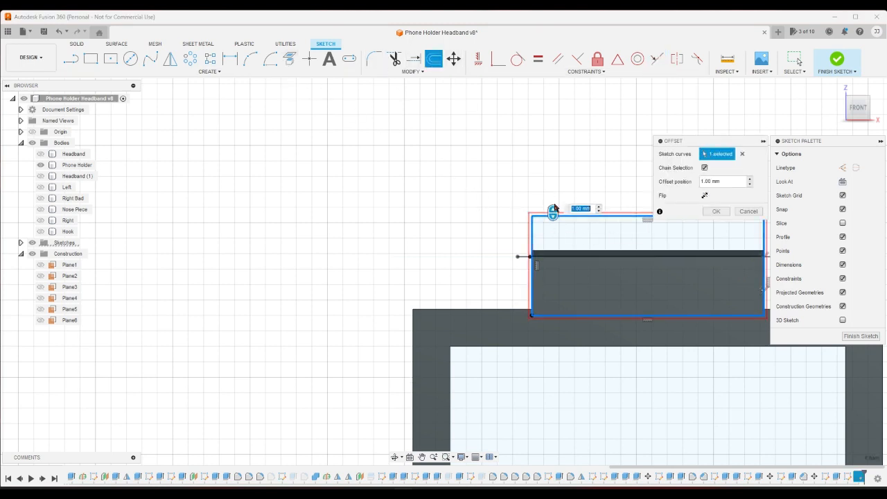
left_click(716, 211)
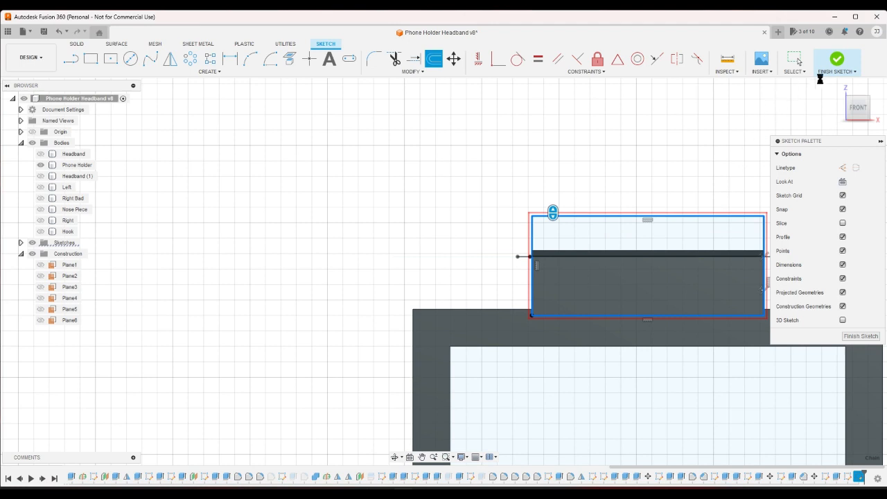
left_click(835, 61)
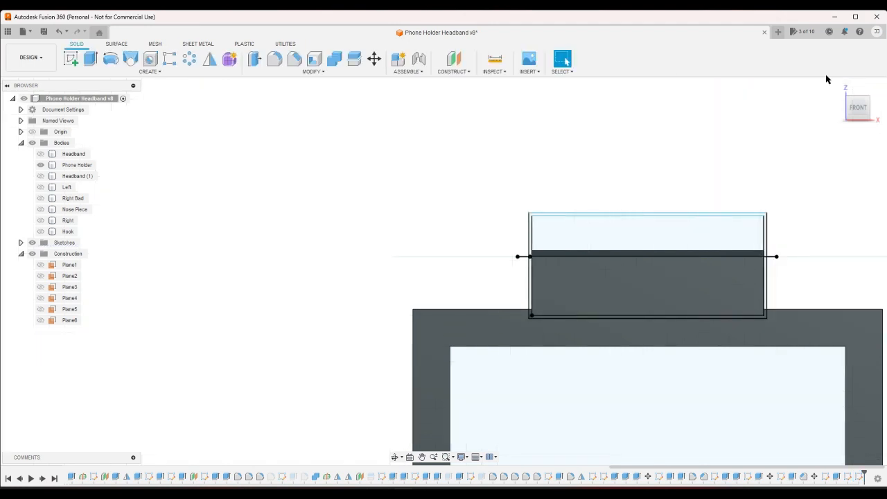
- Extrude the 1 mm border between the two rectangles by -35 mm as a Cut through the phone holder to separate the hooks
left_click(838, 88)
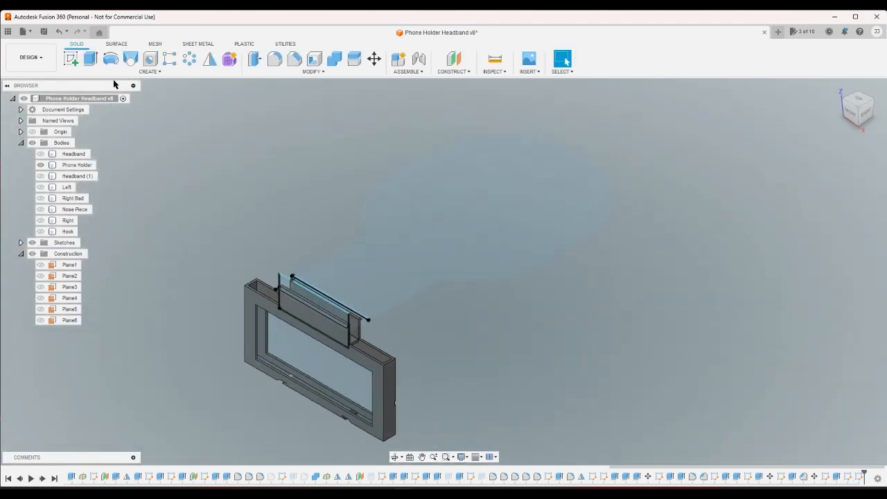
left_click(90, 59)
scroll(303, 353, "up", 10)
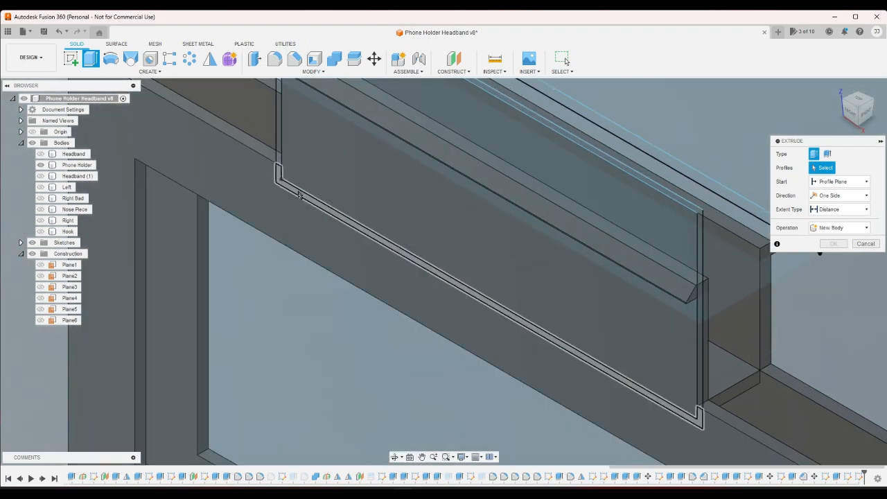
left_click(299, 195)
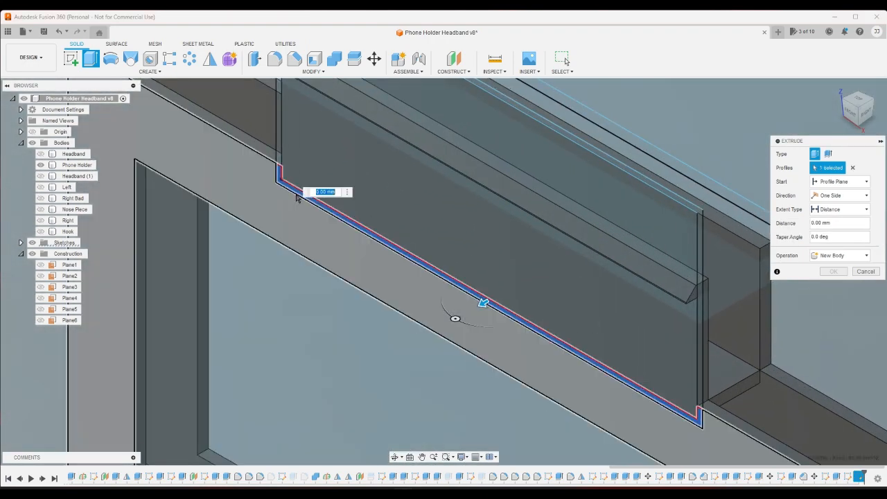
left_click(489, 284)
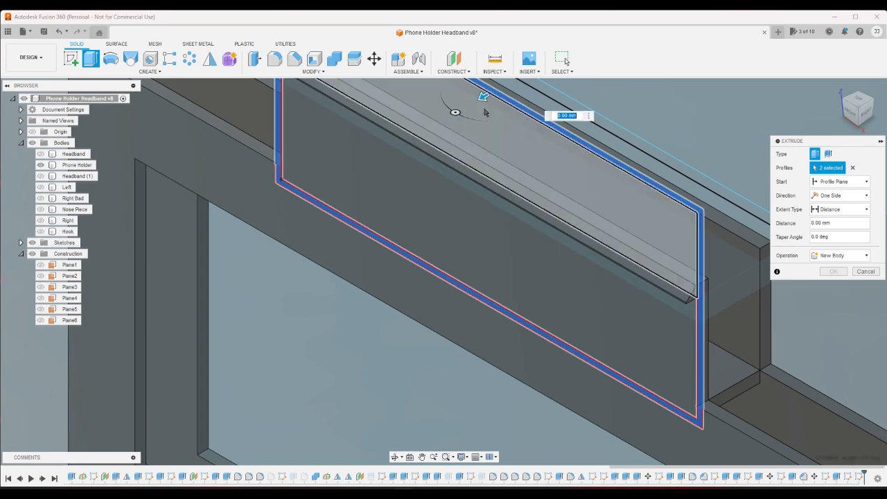
left_click_drag(483, 99, 744, 101)
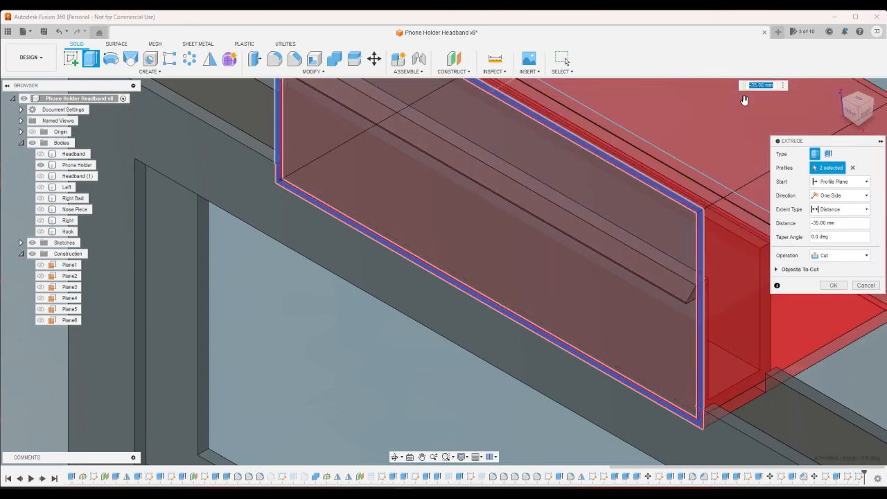
left_click(833, 285)
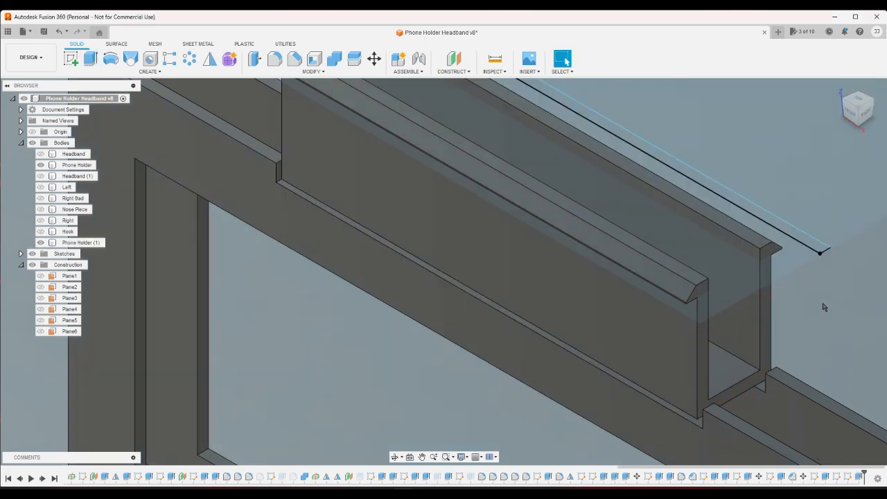
- Show the Headband (1) body and extrude the narrow strip behind the slot as a Cut, up to the underside of the slot frame
left_click(41, 176)
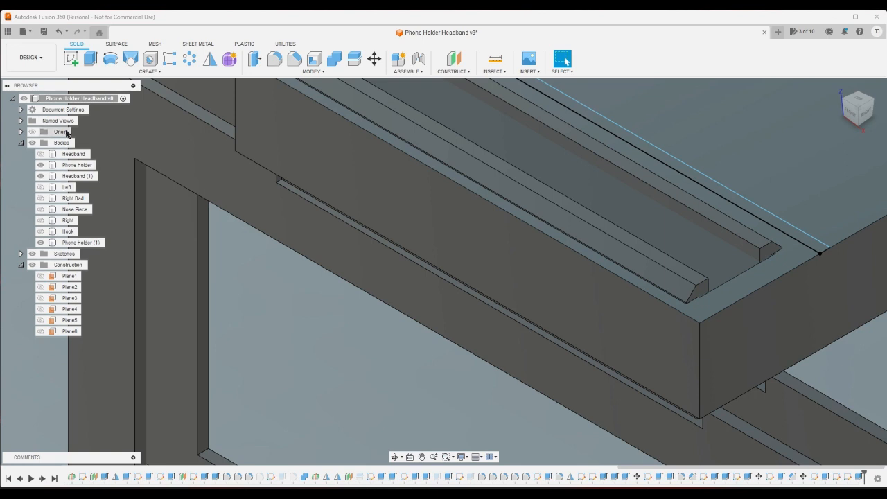
left_click(90, 59)
left_click(757, 214)
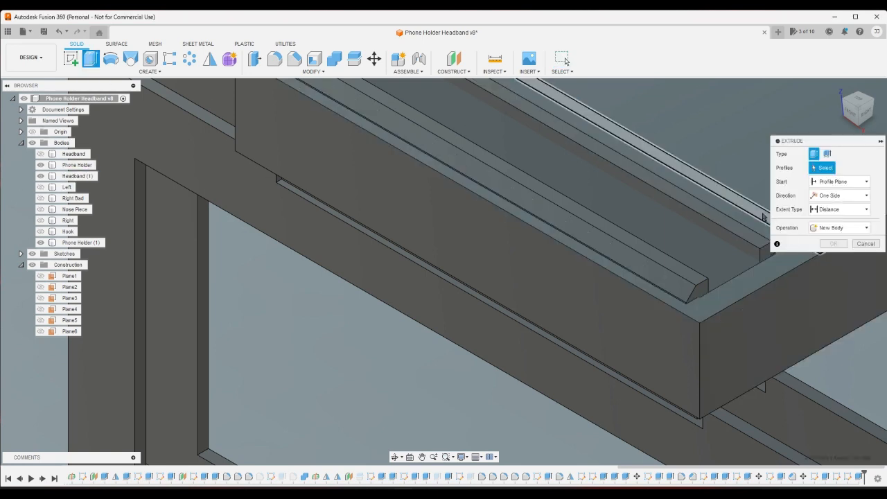
left_click(851, 210)
left_click(831, 228)
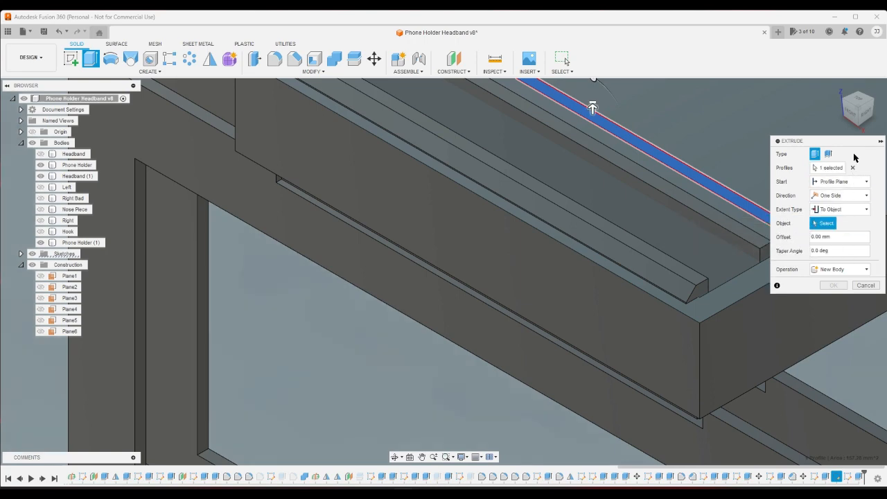
scroll(626, 309, "down", 10)
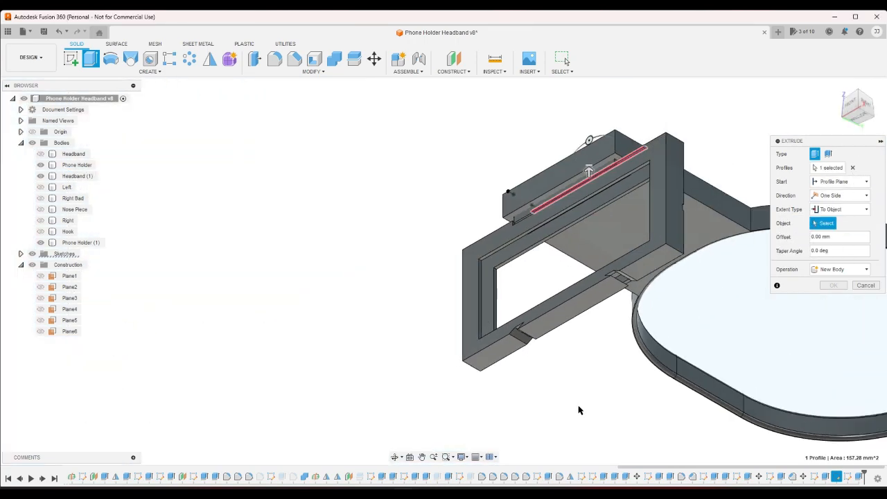
scroll(660, 260, "up", 5)
left_click(454, 277)
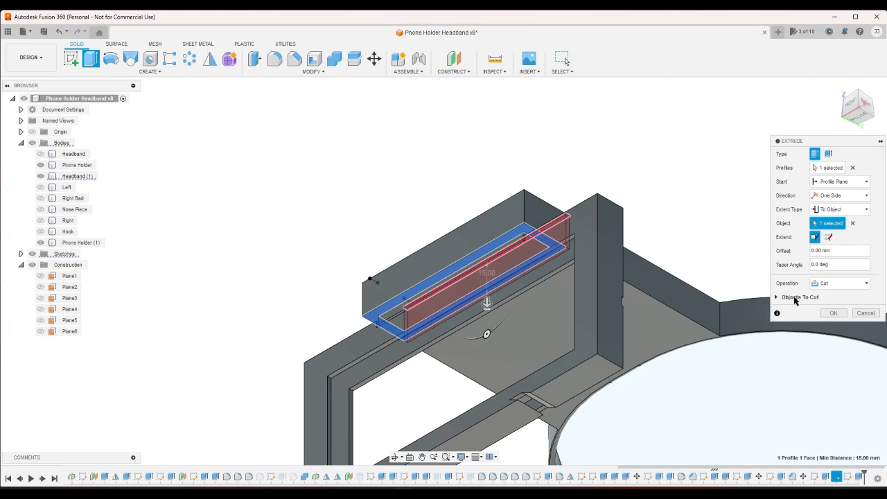
left_click(831, 312)
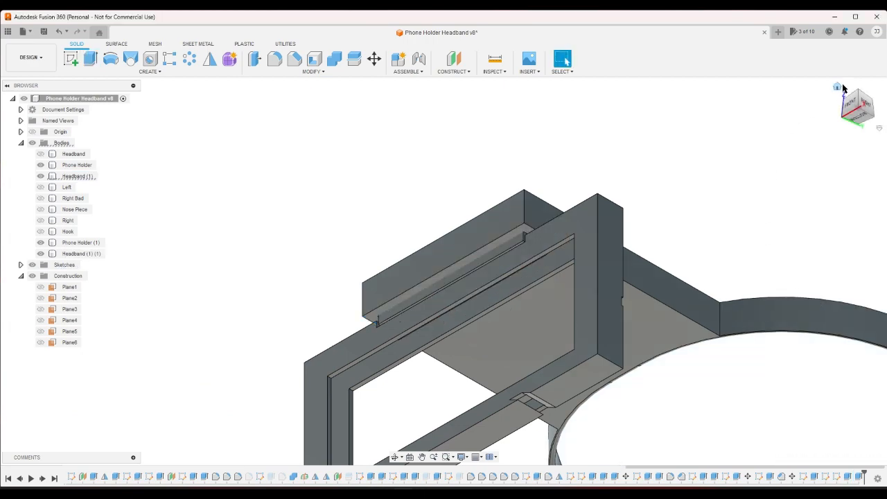
- Examine the separated hook and slot pieces where the phone holder meets the headband plate
left_click(838, 89)
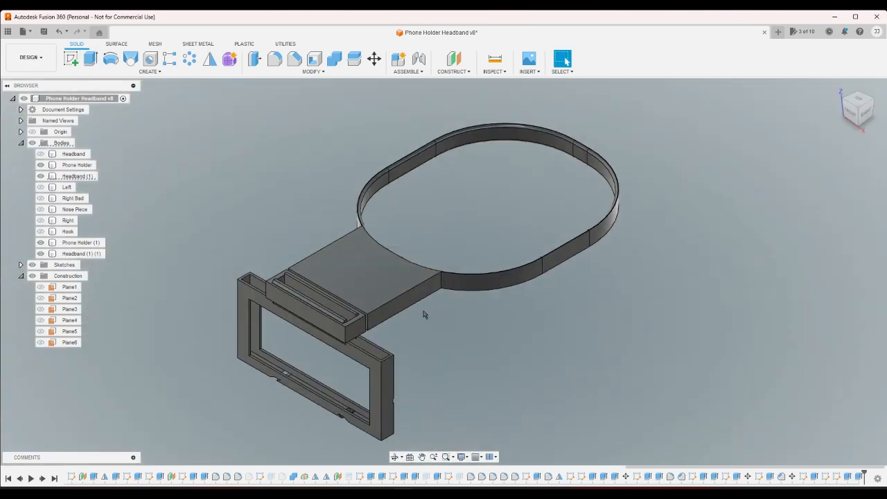
scroll(408, 333, "up", 3)
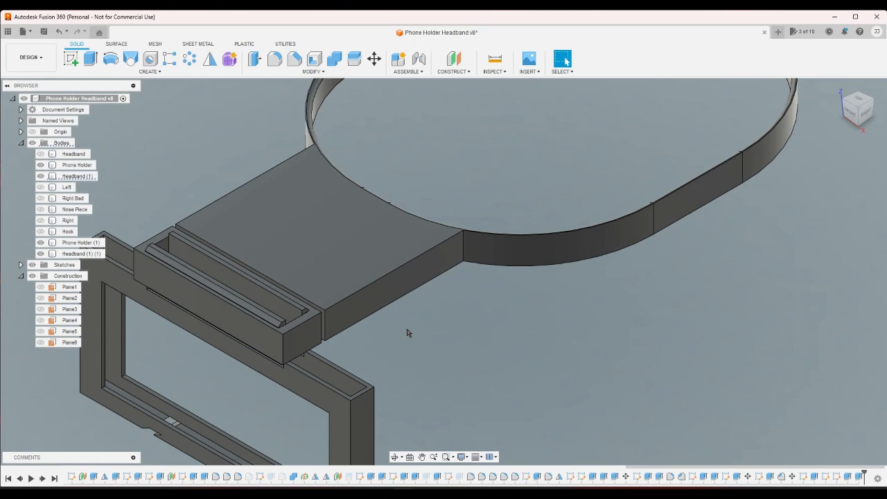
scroll(405, 332, "down", 5)
scroll(432, 358, "up", 6)
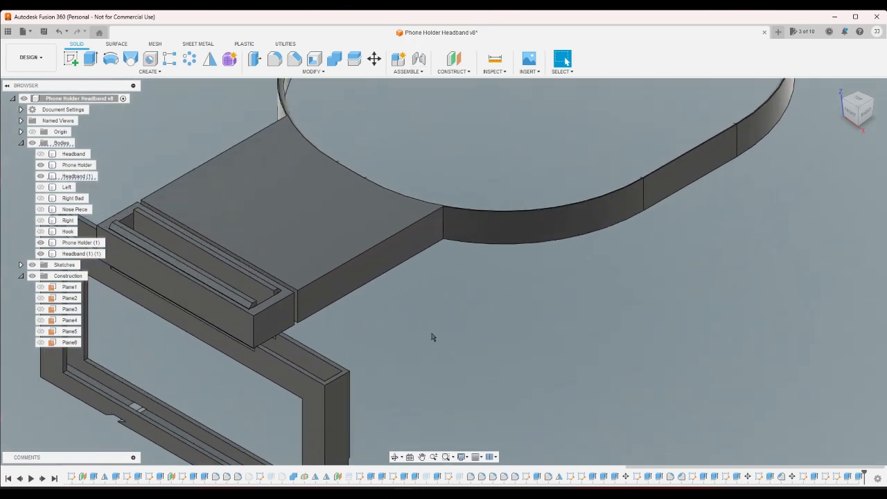
left_click(254, 324)
scroll(367, 356, "down", 4)
scroll(478, 369, "up", 5)
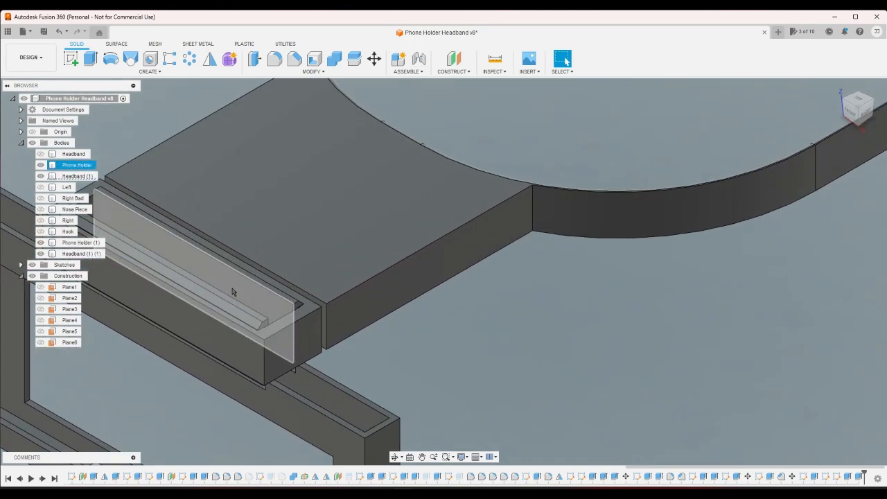
scroll(497, 373, "down", 2)
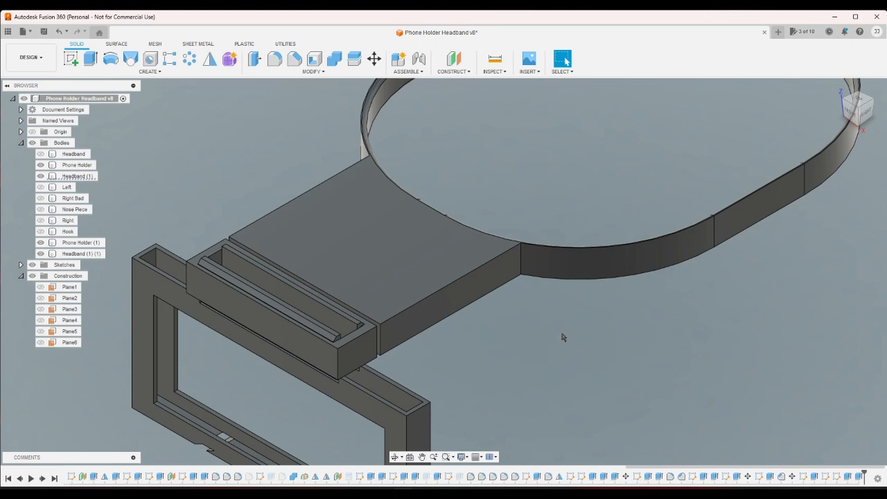
scroll(542, 357, "down", 4)
scroll(545, 404, "up", 2)
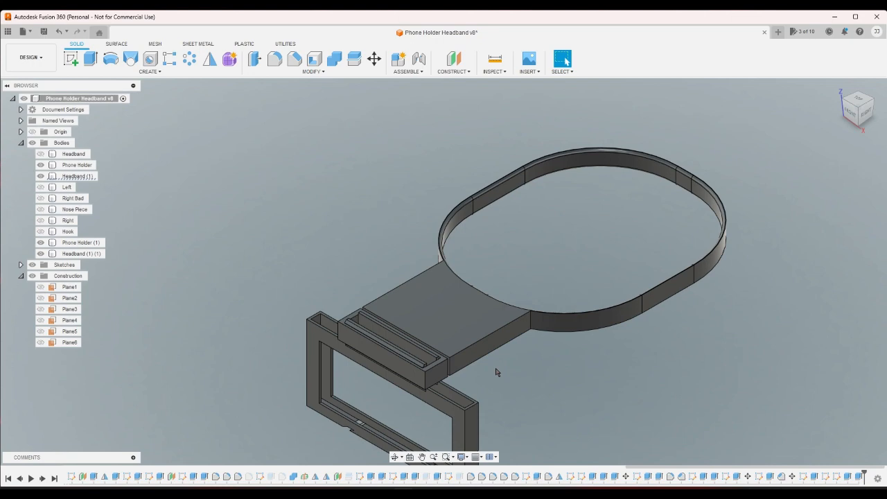
scroll(496, 372, "down", 3)
scroll(549, 426, "up", 2)
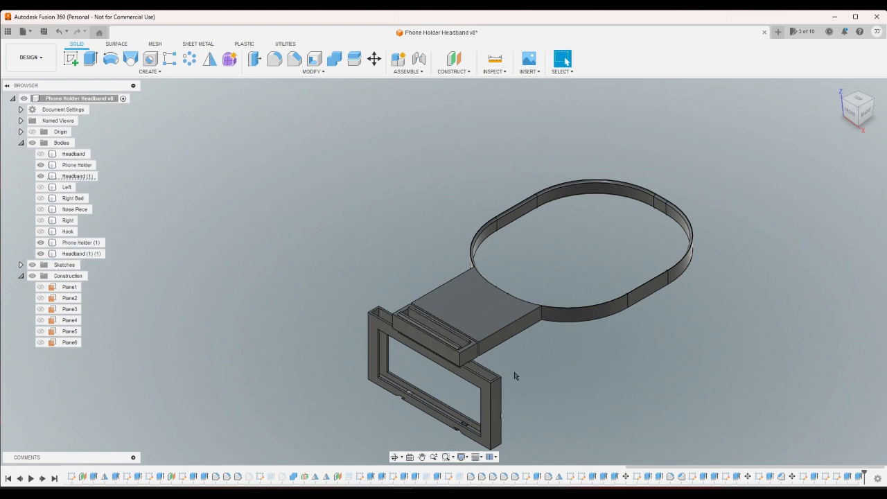
scroll(515, 374, "up", 4)
scroll(488, 346, "down", 1)
left_click_drag(550, 385, 265, 253)
left_click(595, 374)
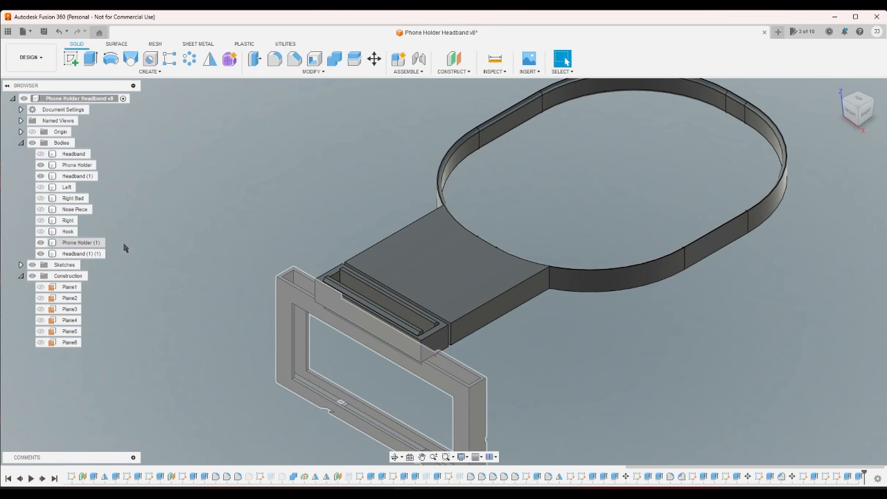
scroll(358, 246, "up", 3)
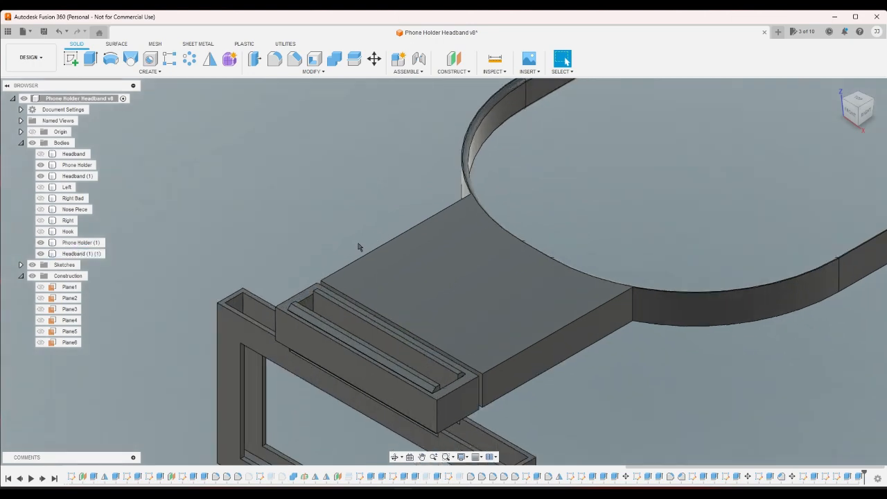
left_click(73, 165)
right_click(73, 168)
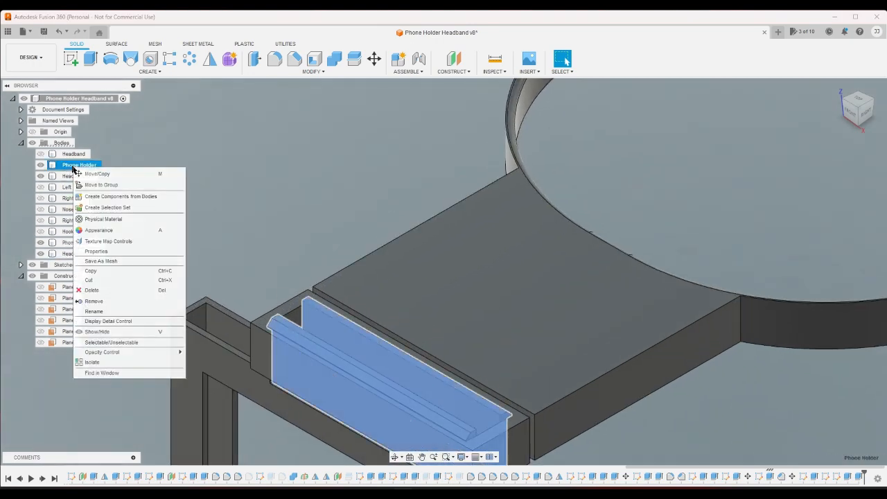
left_click(130, 261)
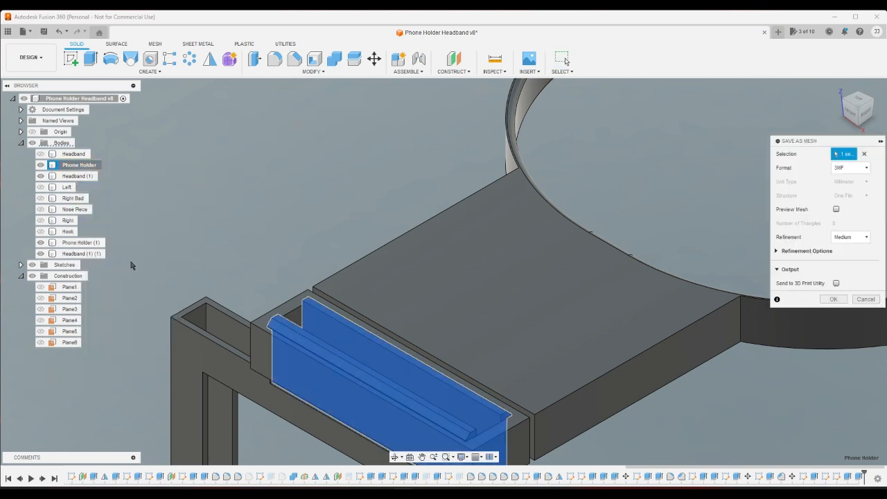
left_click(866, 298)
- Save the Phone Holder hook body to the computer as a 3MF mesh named "Tes" with medium refinement
right_click(76, 166)
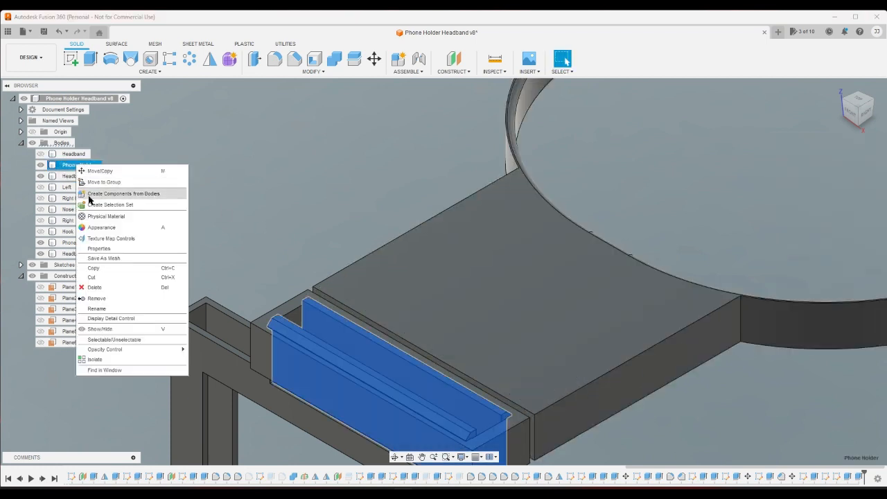
left_click(109, 256)
left_click(833, 298)
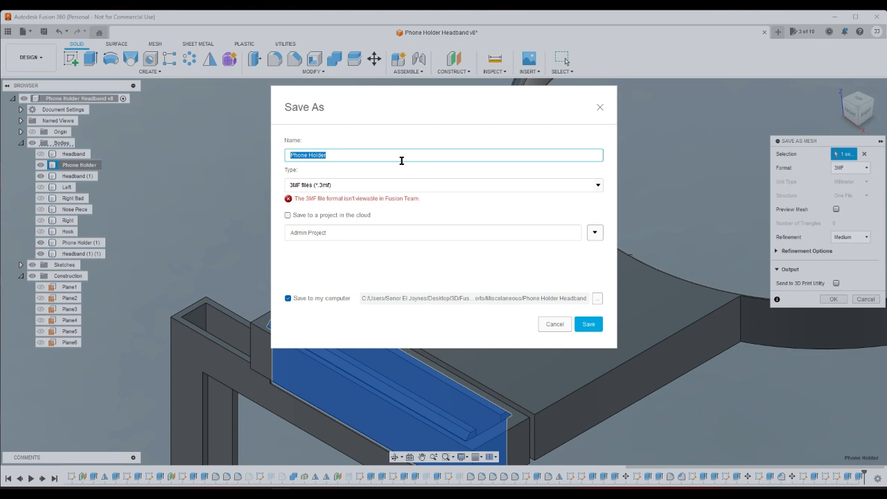
type("Tes")
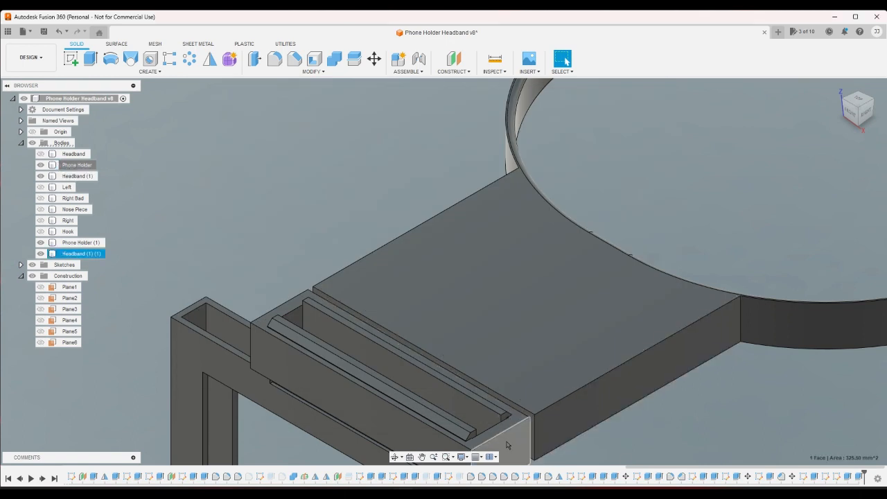
- Save the Headband (1) (1) slot test body to the computer as a 3MF mesh with medium refinement
left_click(507, 440)
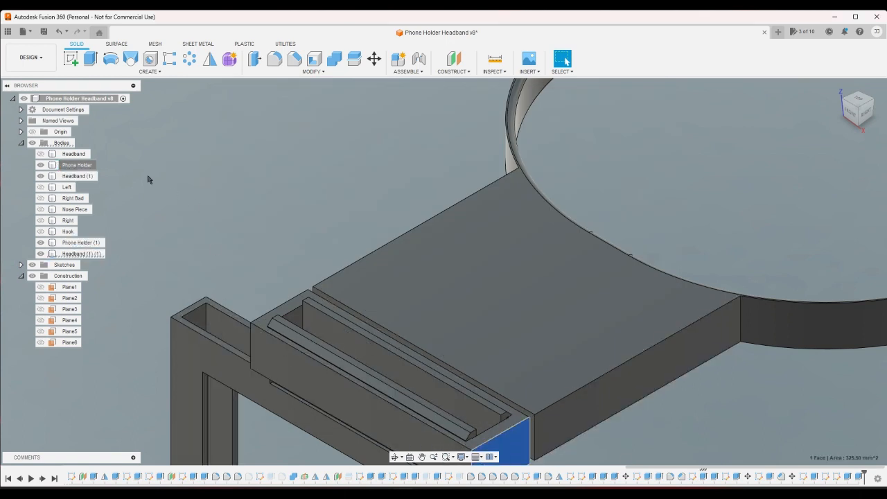
key("Escape")
left_click(82, 176)
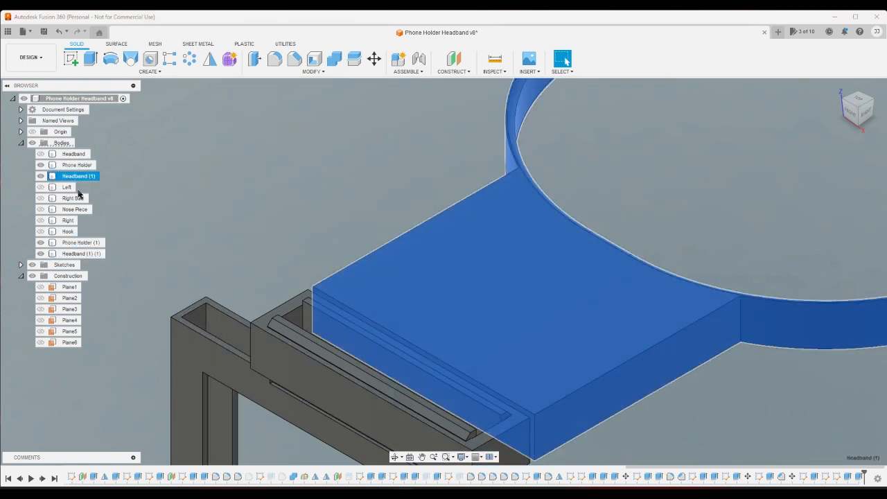
left_click(86, 258)
right_click(86, 258)
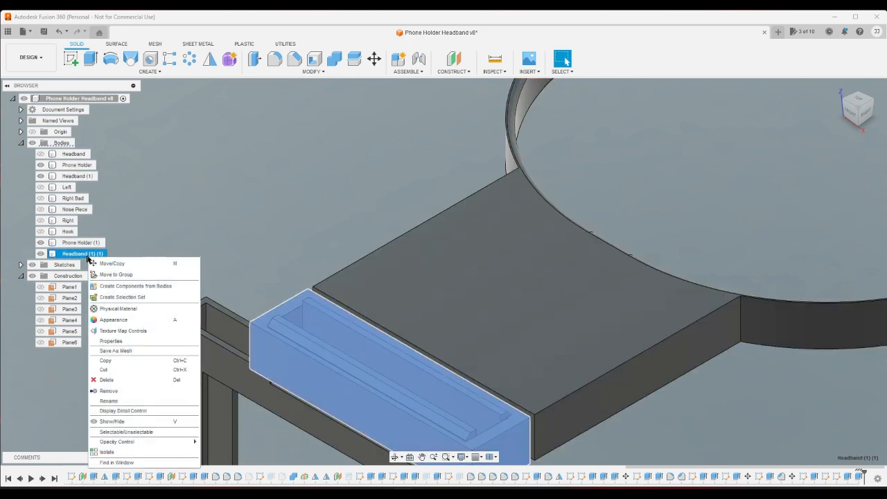
left_click(123, 351)
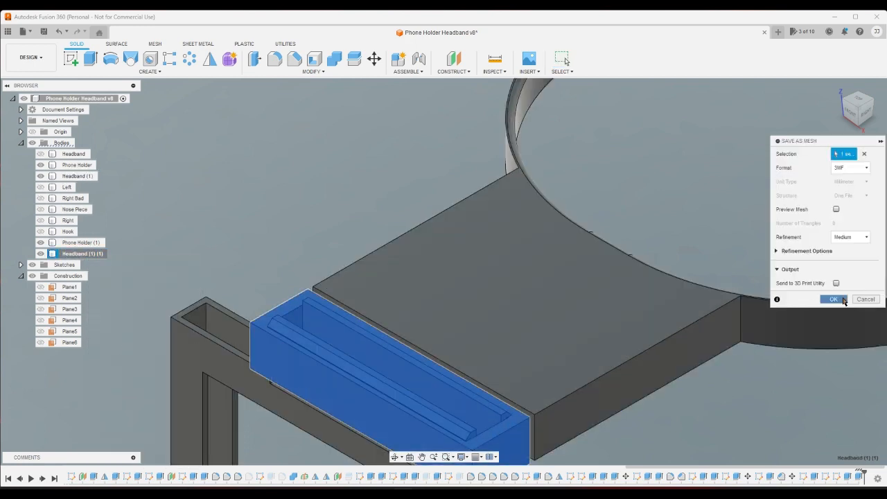
left_click(833, 299)
type("Test")
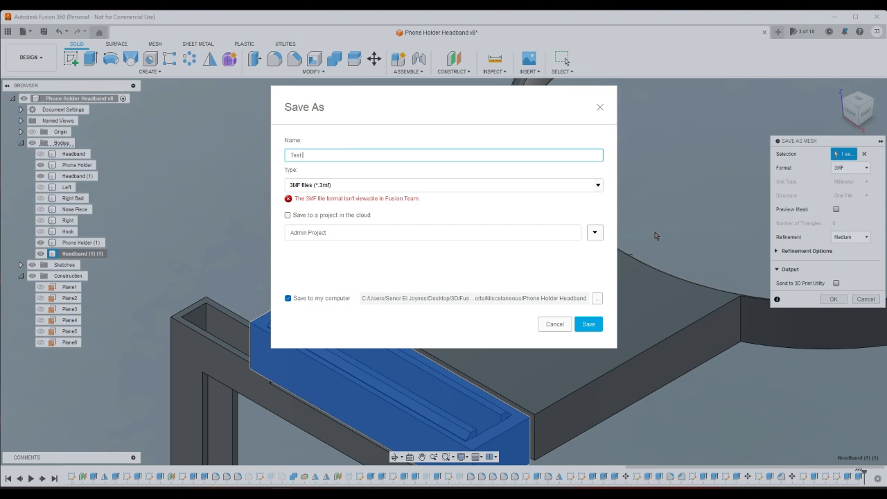
key("Return")
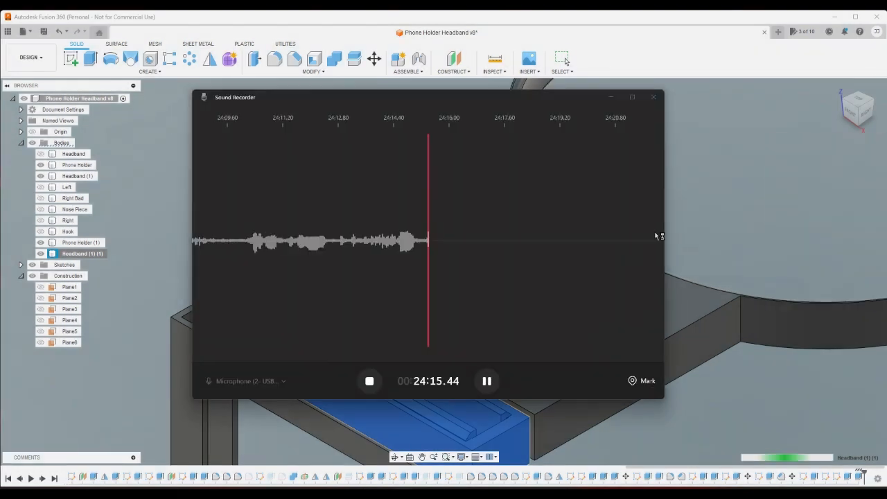
left_click(611, 98)
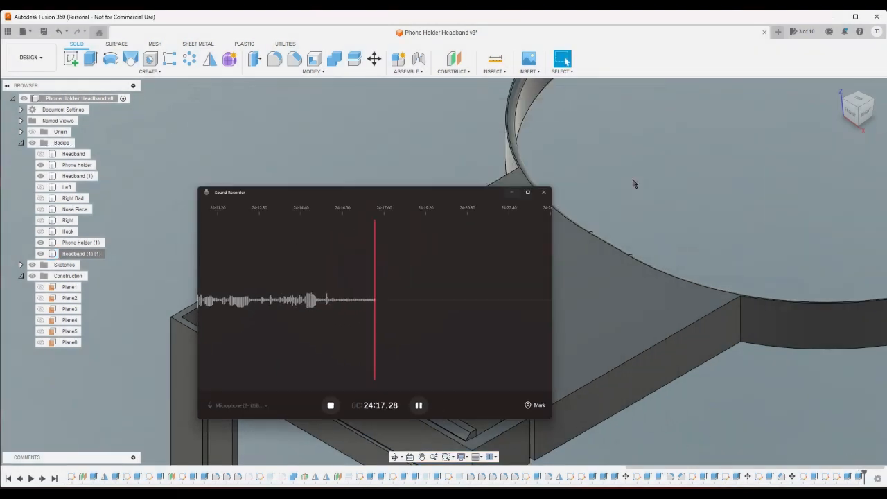
- Review the latest sketches and extrusions in the timeline and roll the history back to before the cuts that separate the hook and slot
scroll(738, 385, "down", 5)
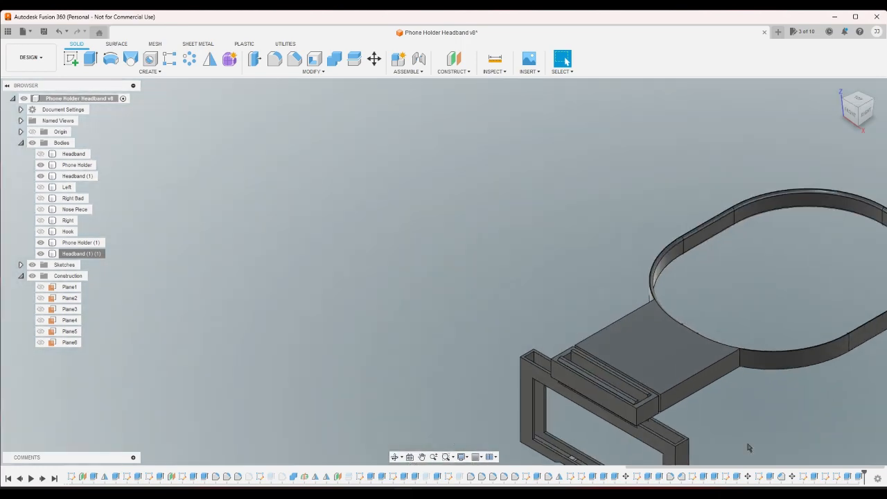
scroll(736, 433, "up", 3)
scroll(736, 433, "up", 2)
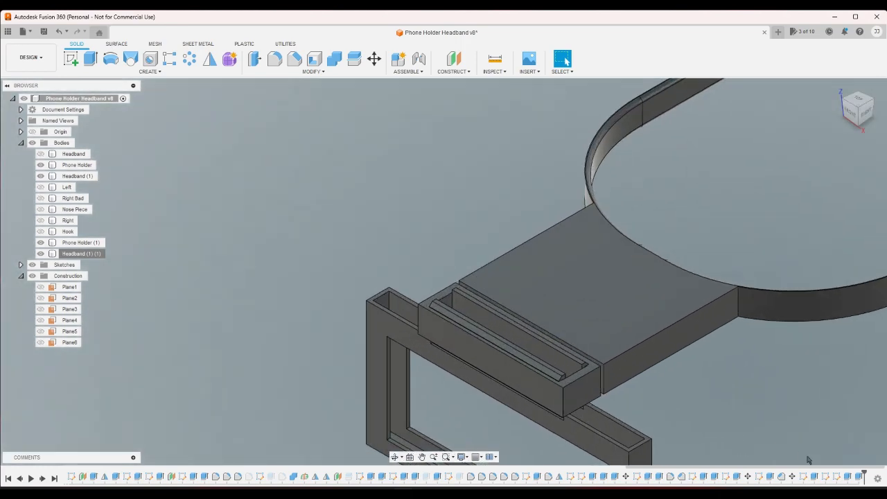
left_click(802, 476)
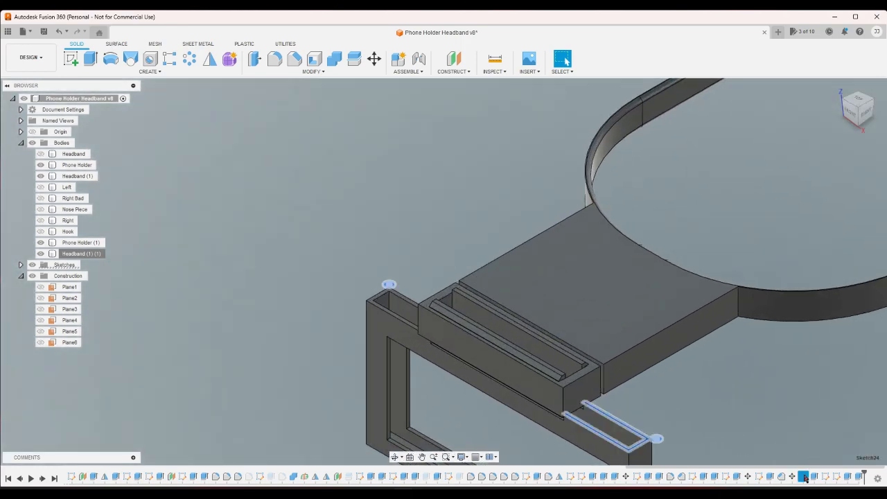
left_click(783, 431)
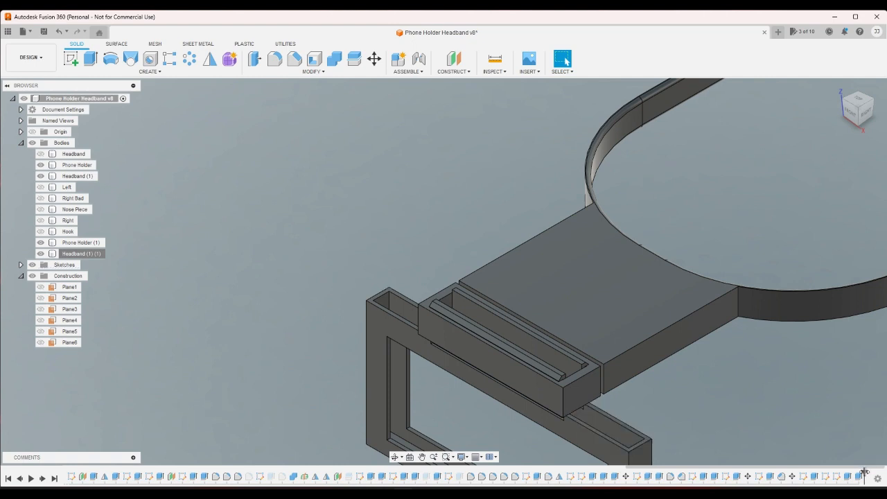
mouse_move(853, 472)
left_mouse_down()
mouse_move(808, 470)
mouse_move(864, 472)
left_mouse_up()
left_click(812, 477)
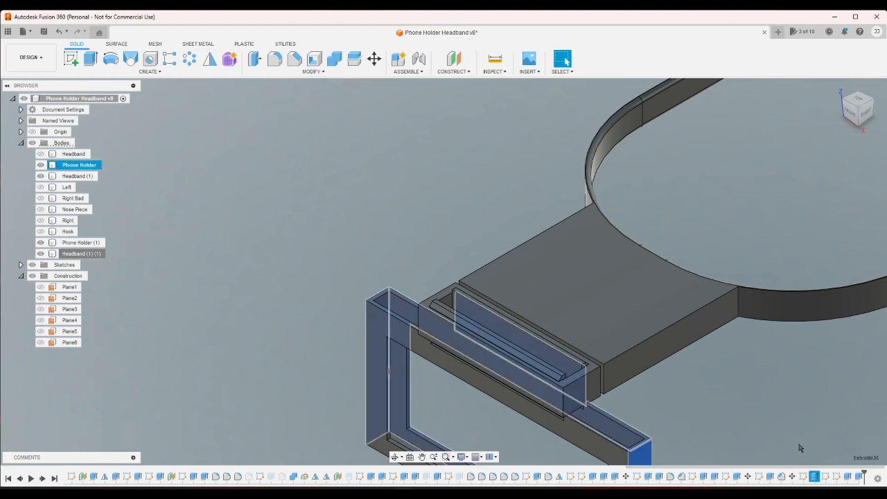
left_click(799, 448)
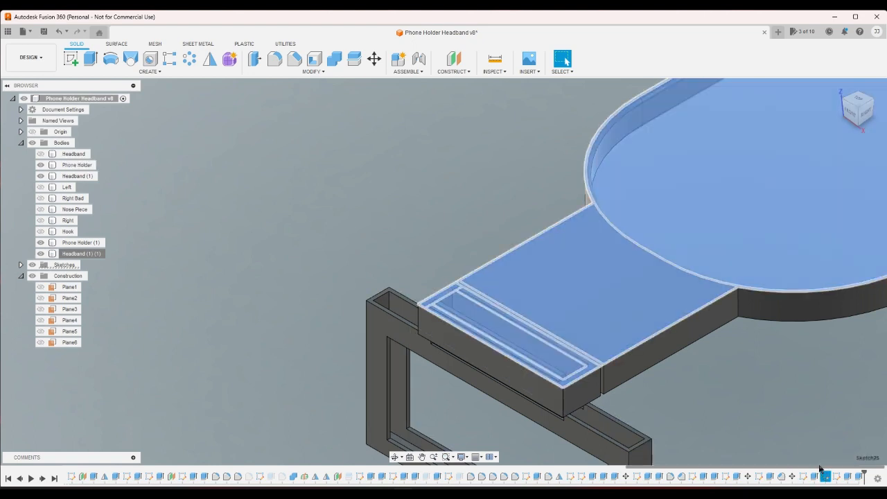
left_click(837, 477)
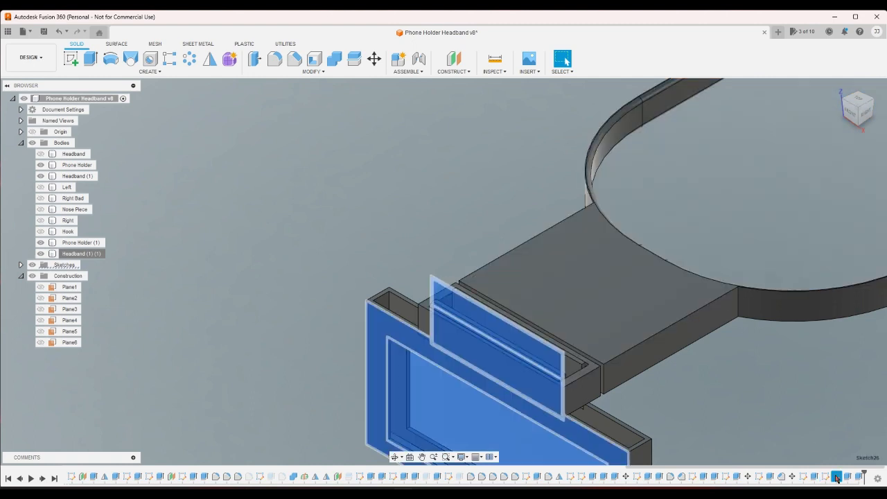
left_click(821, 444)
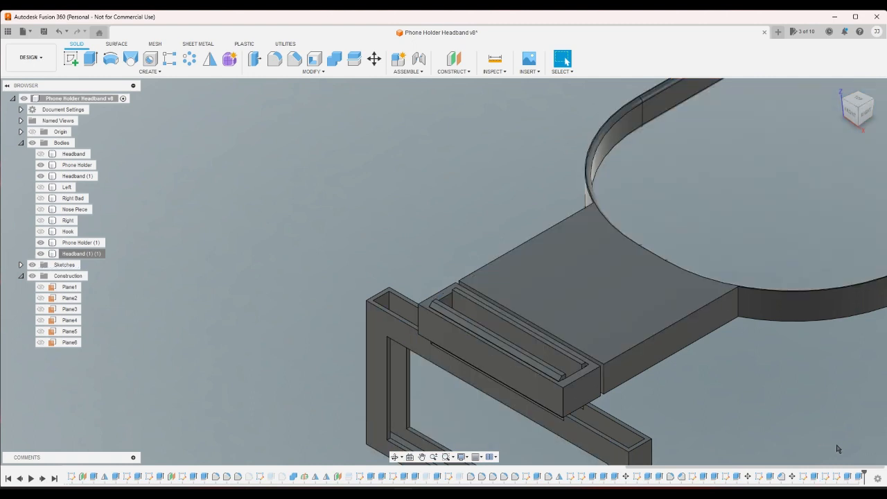
left_click_drag(863, 475, 830, 475)
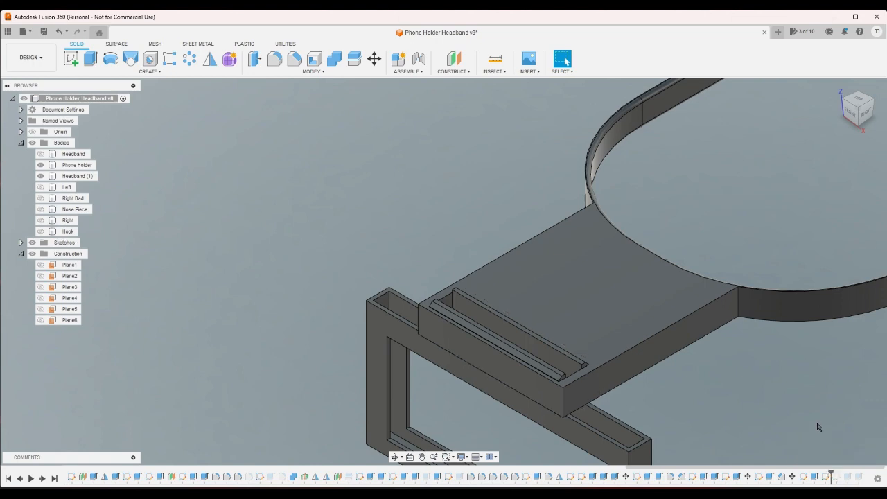
- Try to edit the hook profile's 75 mm symmetric Join extrusion with the Headband (1) body shown, and undo the edit
left_click(850, 112)
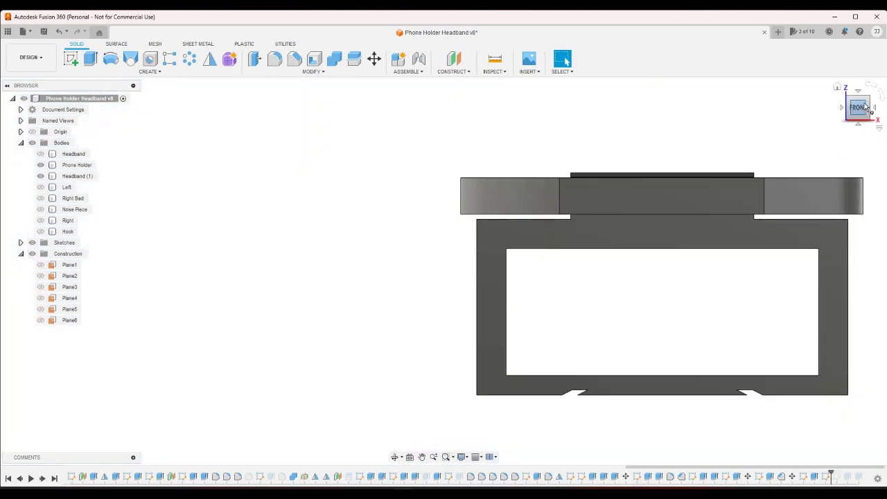
left_click(868, 97)
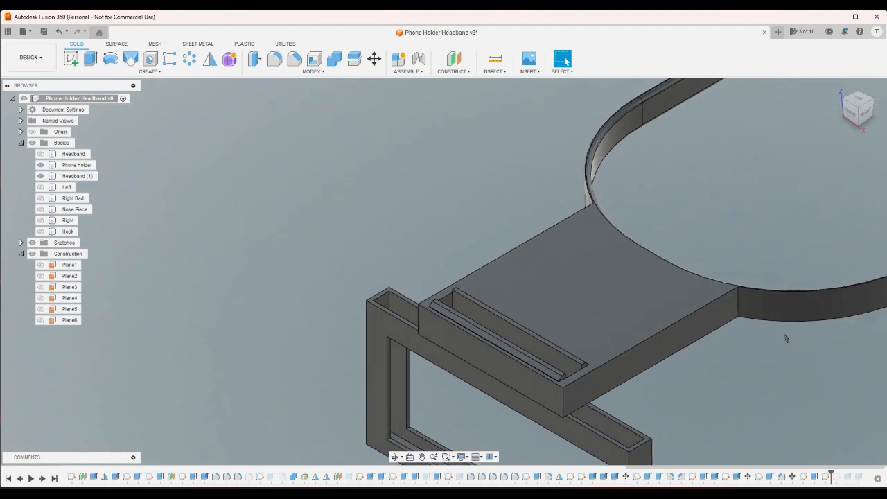
double_click(770, 476)
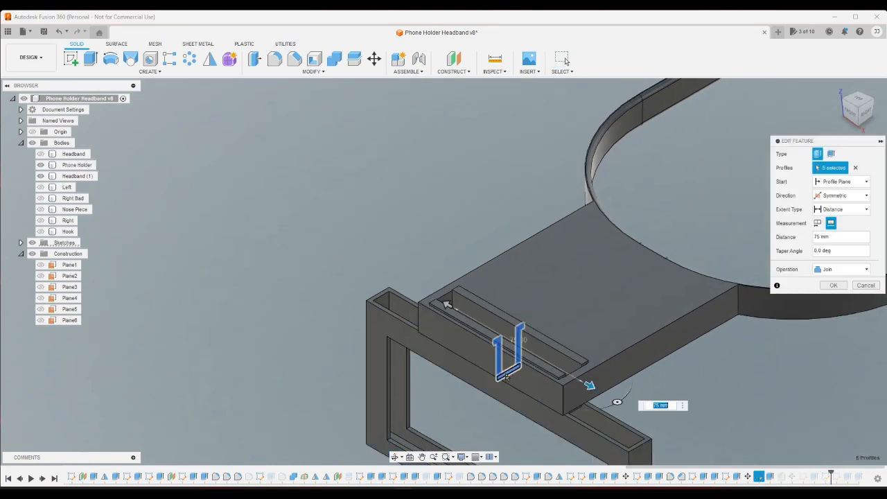
left_click(833, 284)
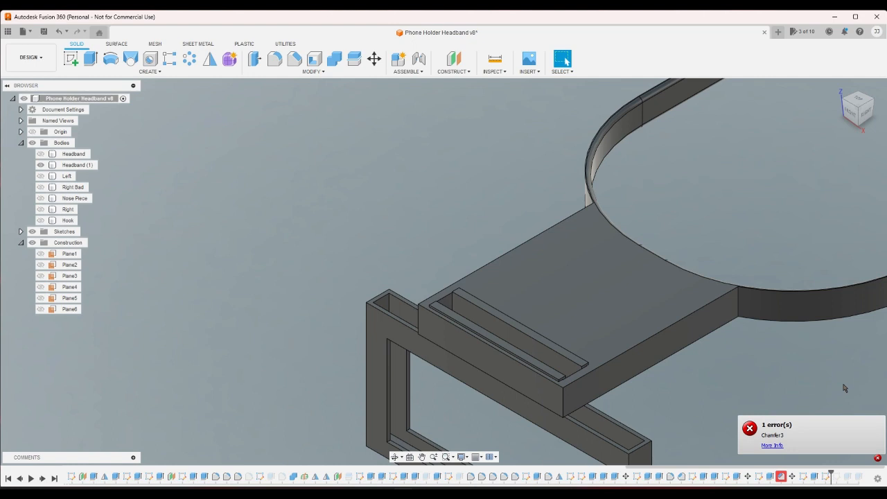
key("ctrl+z")
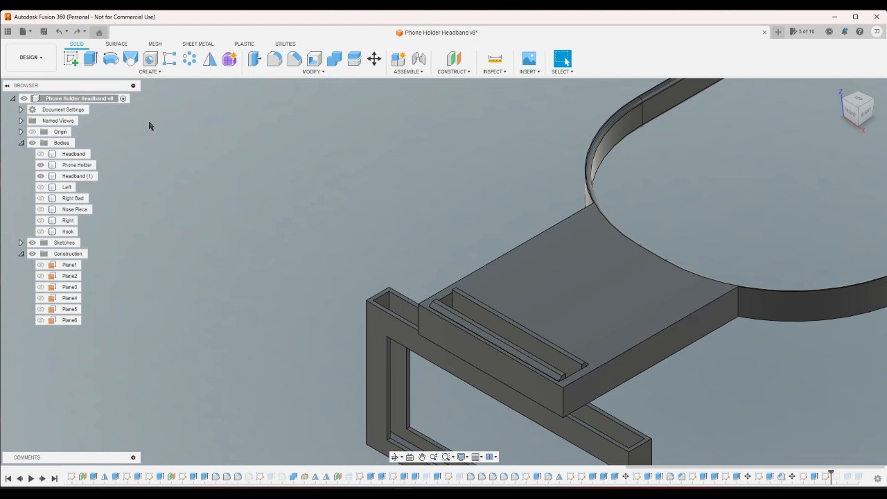
- Hide the Headband (1) body and examine the hook profile sketch at the top of the phone holder, without editing it
left_click(41, 176)
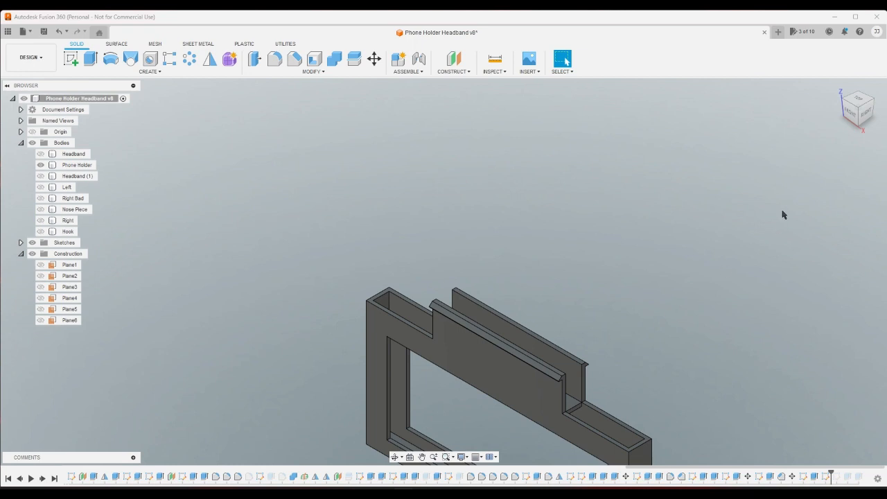
left_click(865, 111)
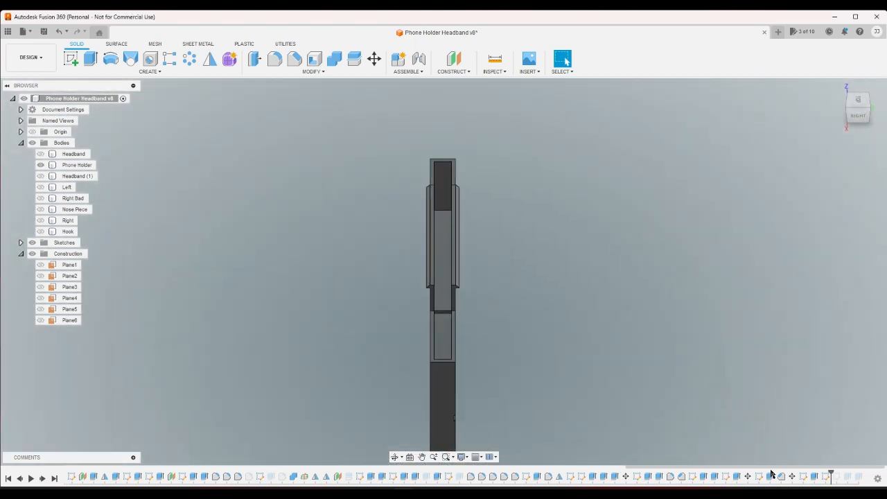
double_click(760, 478)
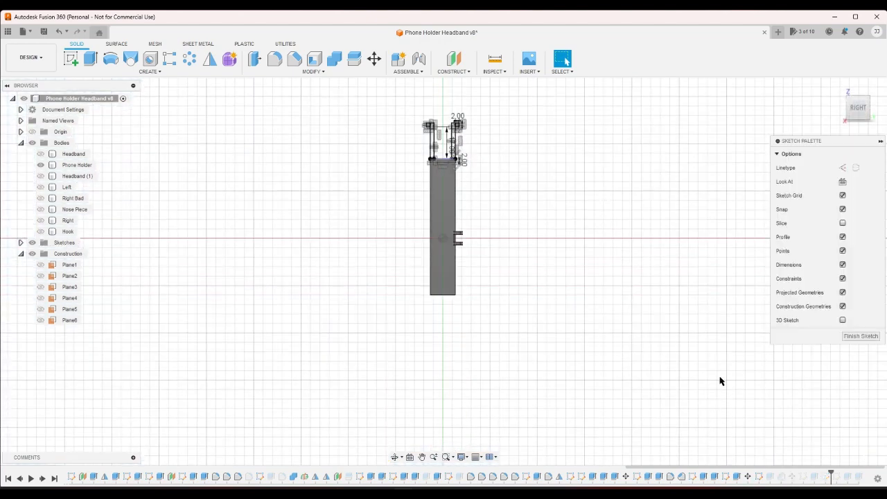
left_click(854, 101)
scroll(493, 262, "up", 3)
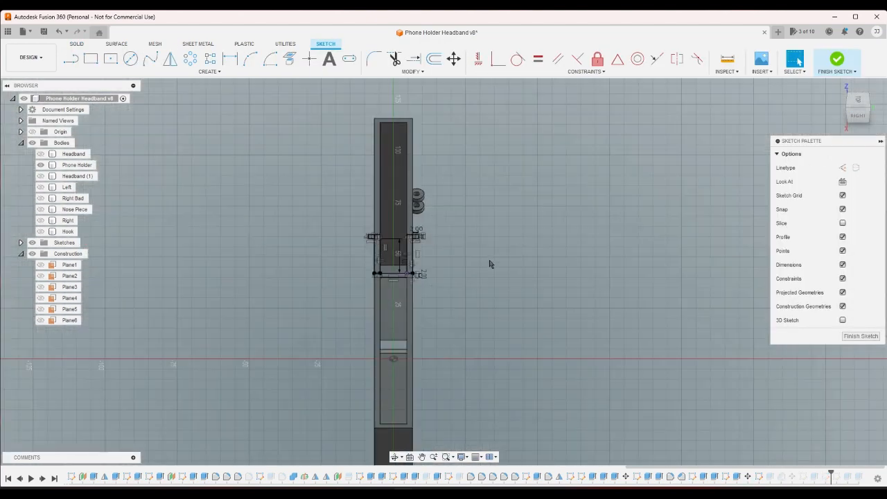
scroll(421, 274, "up", 3)
scroll(419, 274, "down", 2)
left_click(59, 32)
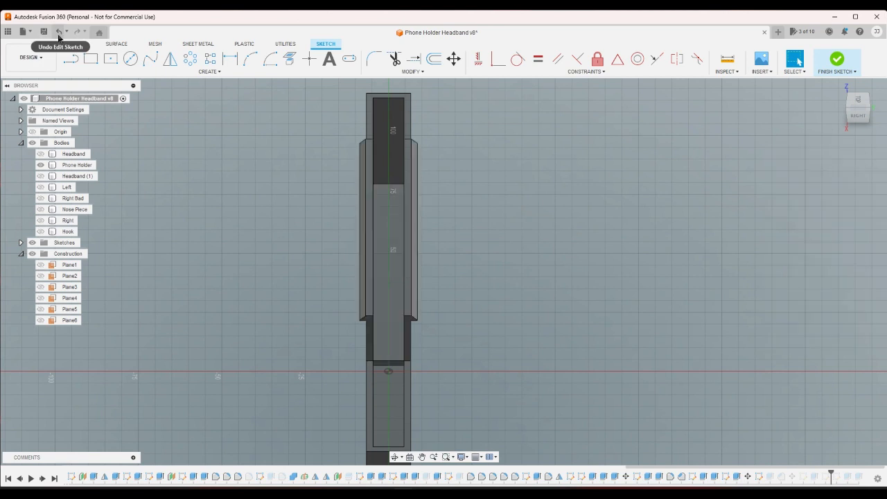
- Remove the bottom cross-piece from the profiles of the hook's 75 mm symmetric Join extrusion, leaving only the two upright hook profiles
double_click(768, 480)
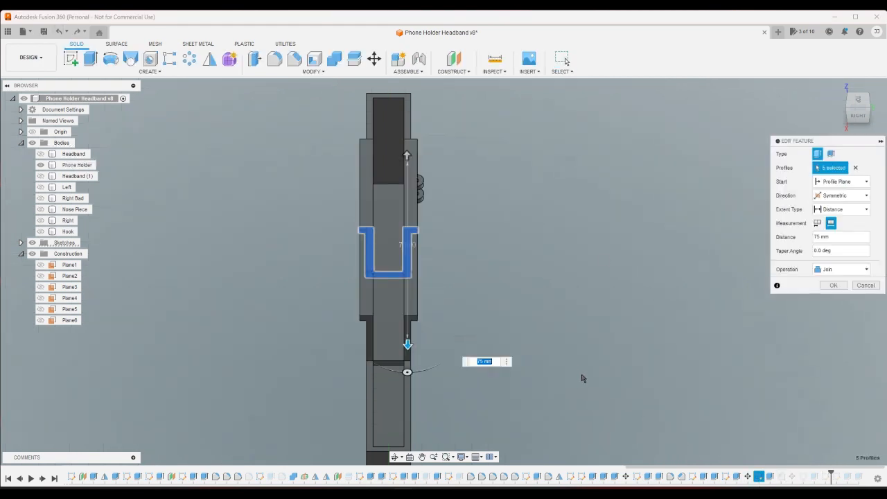
left_click(390, 275)
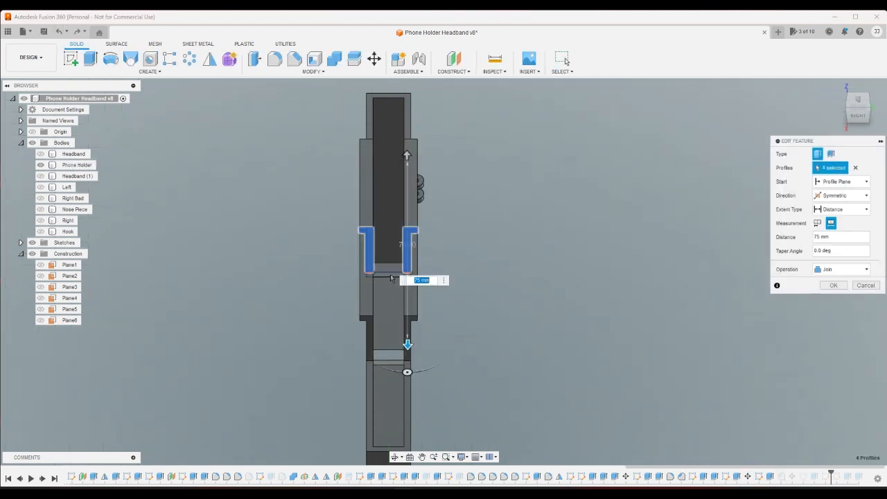
left_click(834, 286)
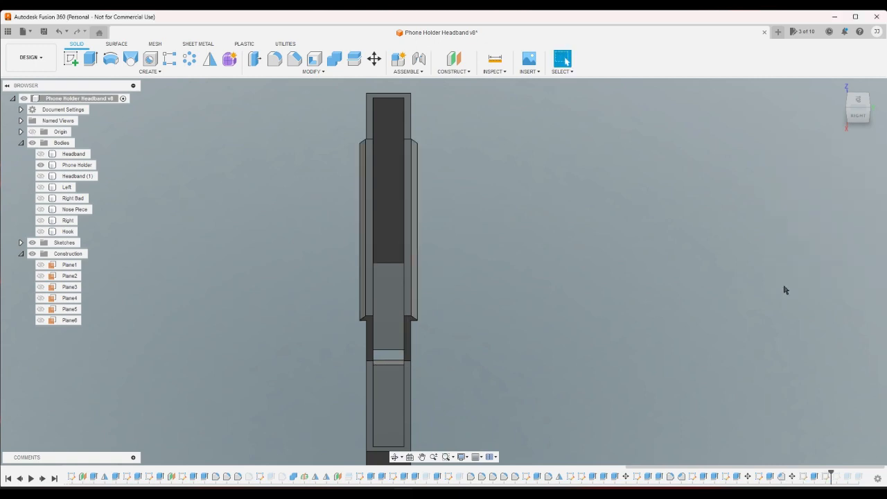
left_click(837, 87)
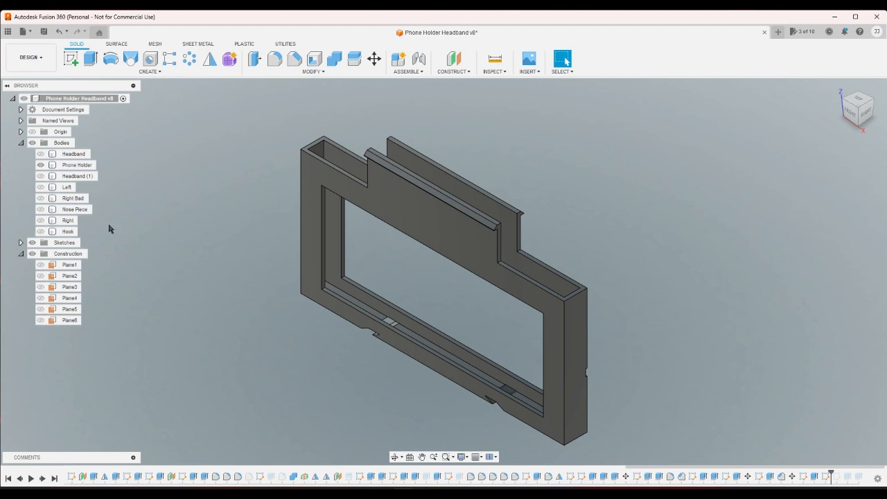
- Show the Headband (1) body and examine the assembled phone holder and headband from several sides
left_click(41, 177)
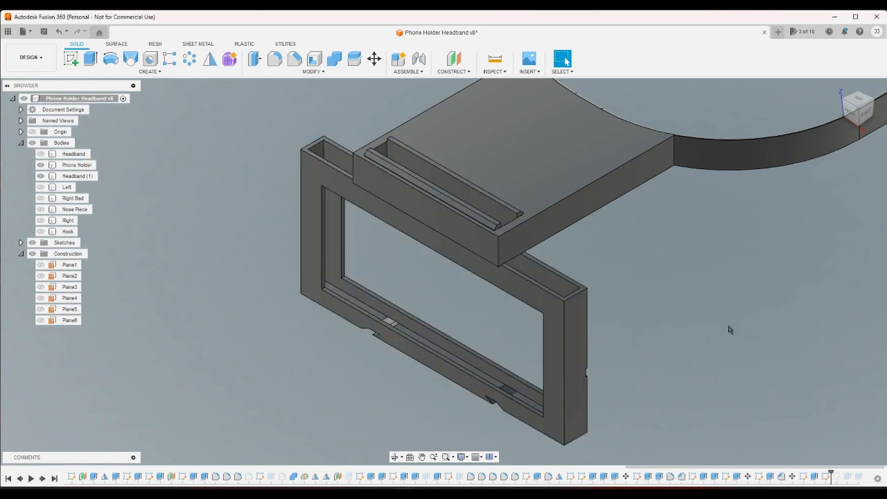
left_click(851, 122)
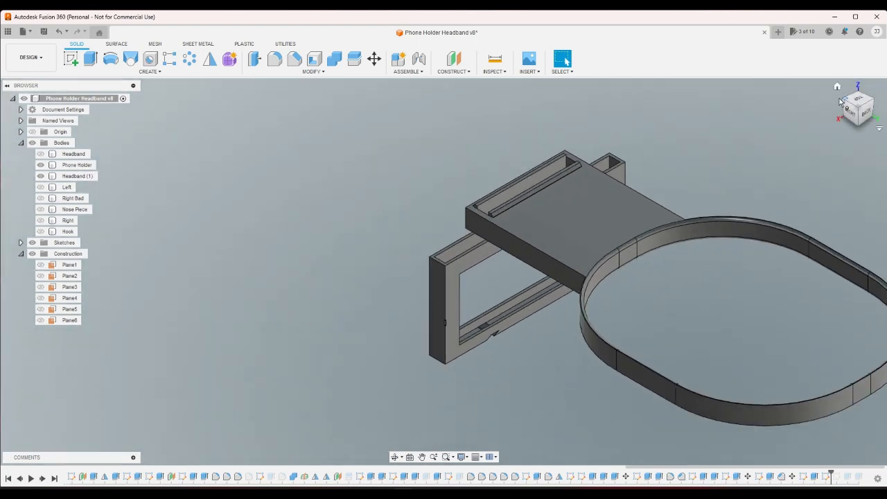
left_click(843, 104)
scroll(784, 246, "down", 2)
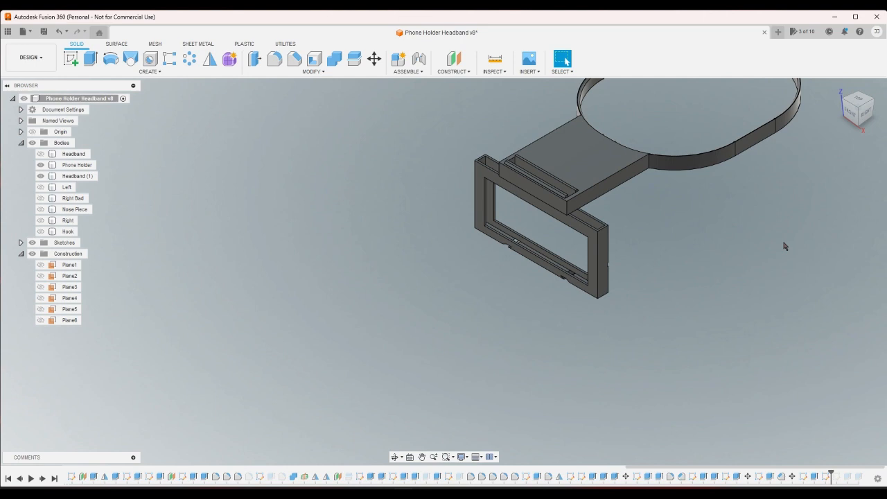
scroll(527, 153, "up", 3)
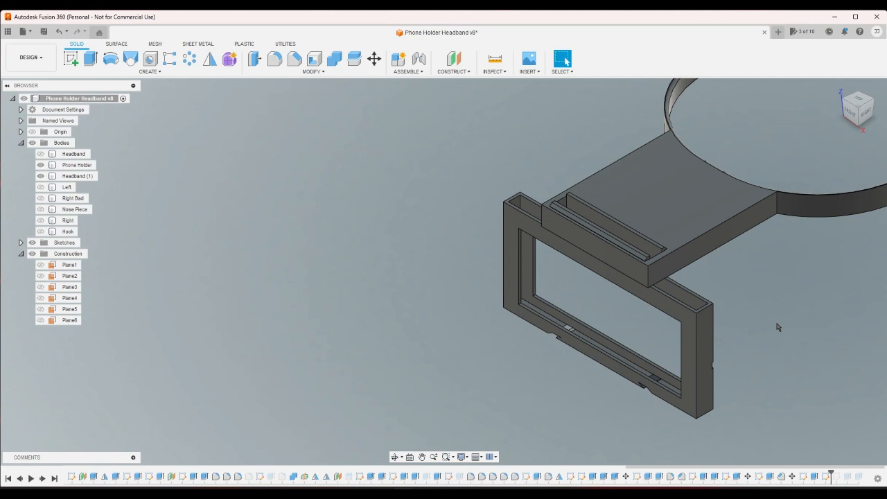
scroll(731, 328, "down", 3)
left_click_drag(556, 214, 775, 410)
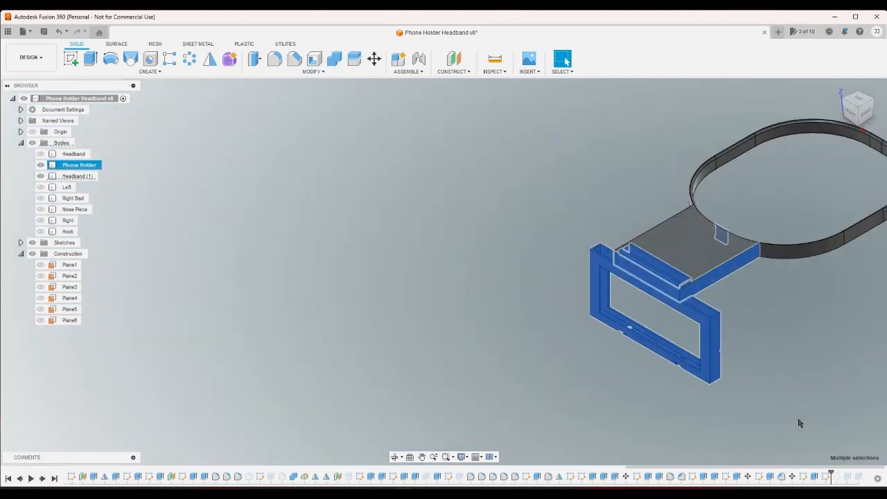
left_click(798, 420)
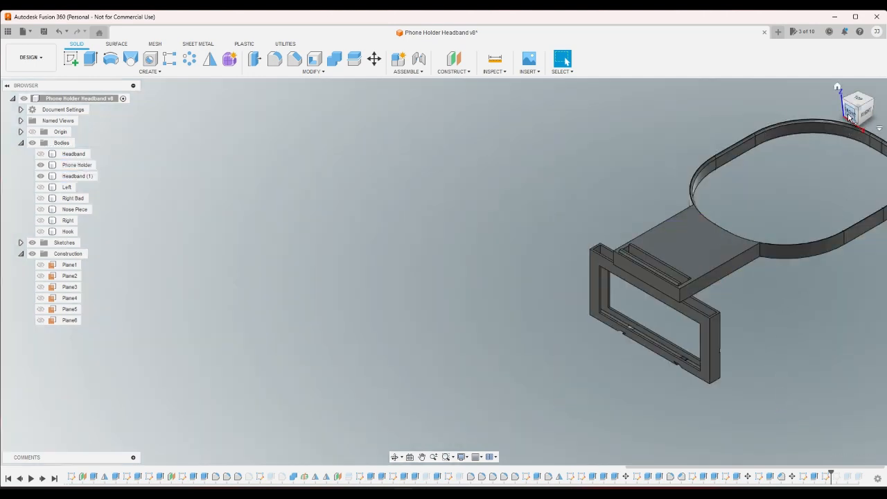